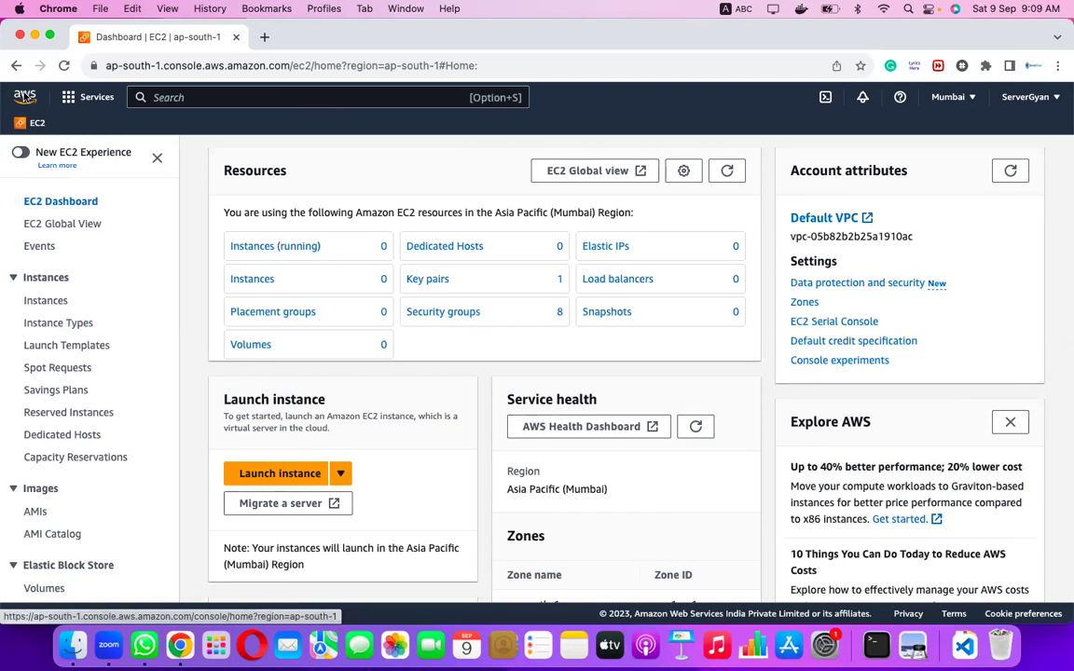
Return to Console Home via the AWS logo and bring up the Services menu.
left_click(22, 98)
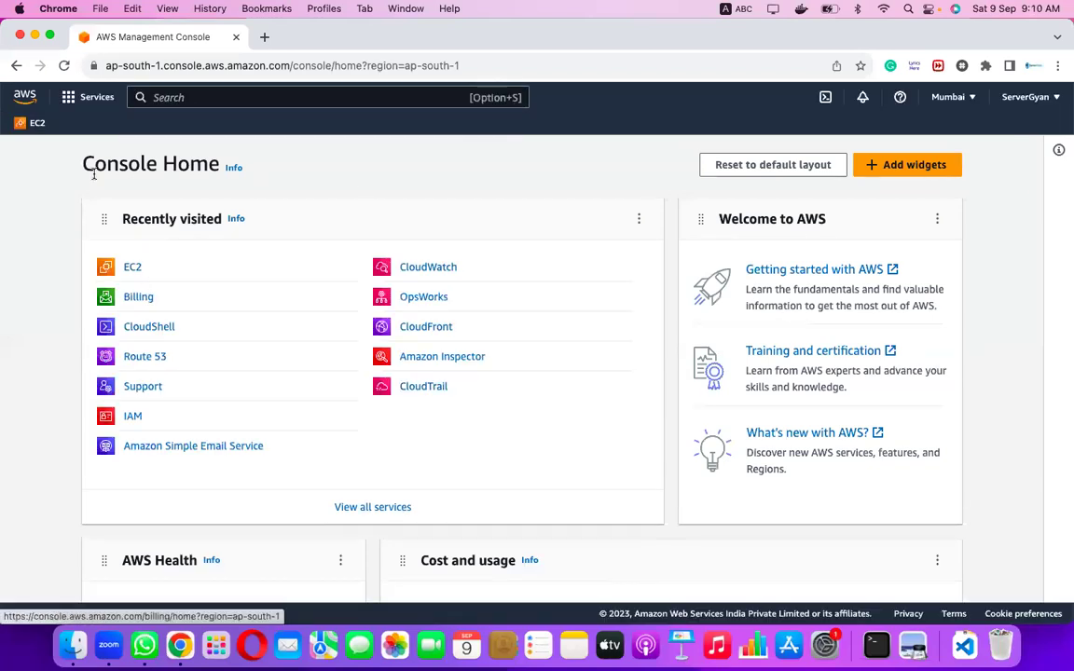
left_click(89, 99)
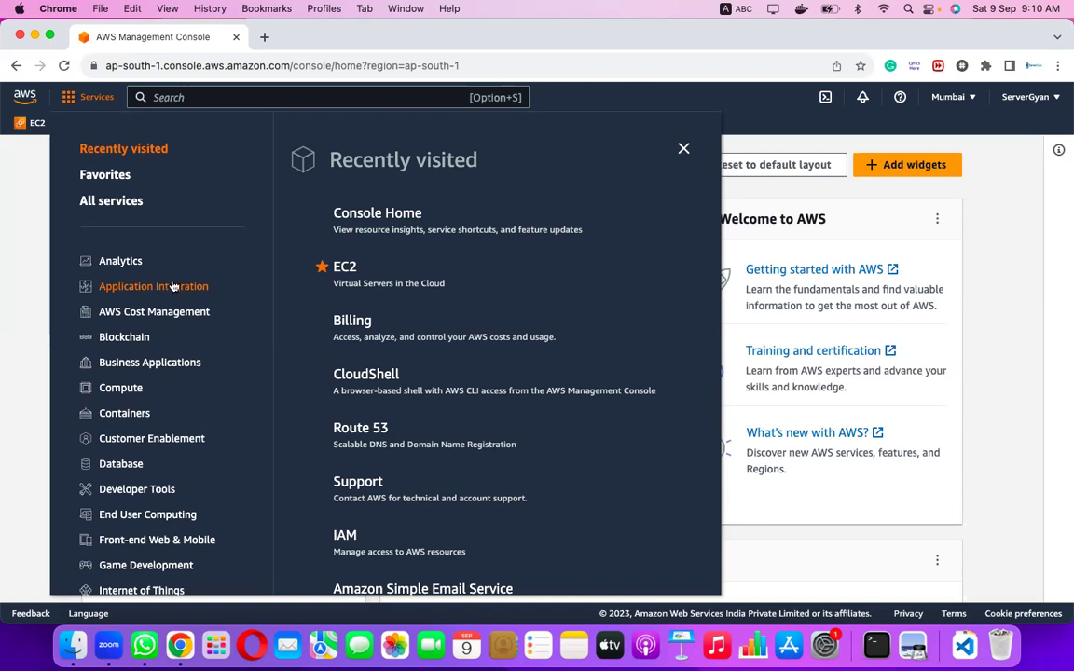
Scroll through the service categories list from Analytics down to Storage and back.
scroll(160, 420, "down", 1)
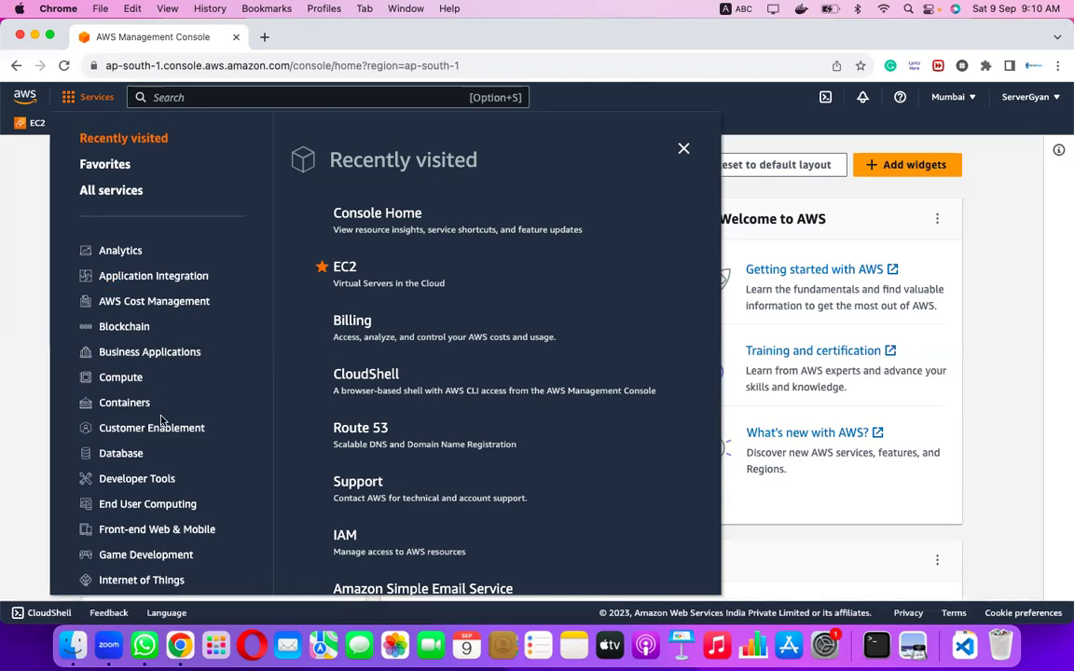
scroll(160, 419, "down", 5)
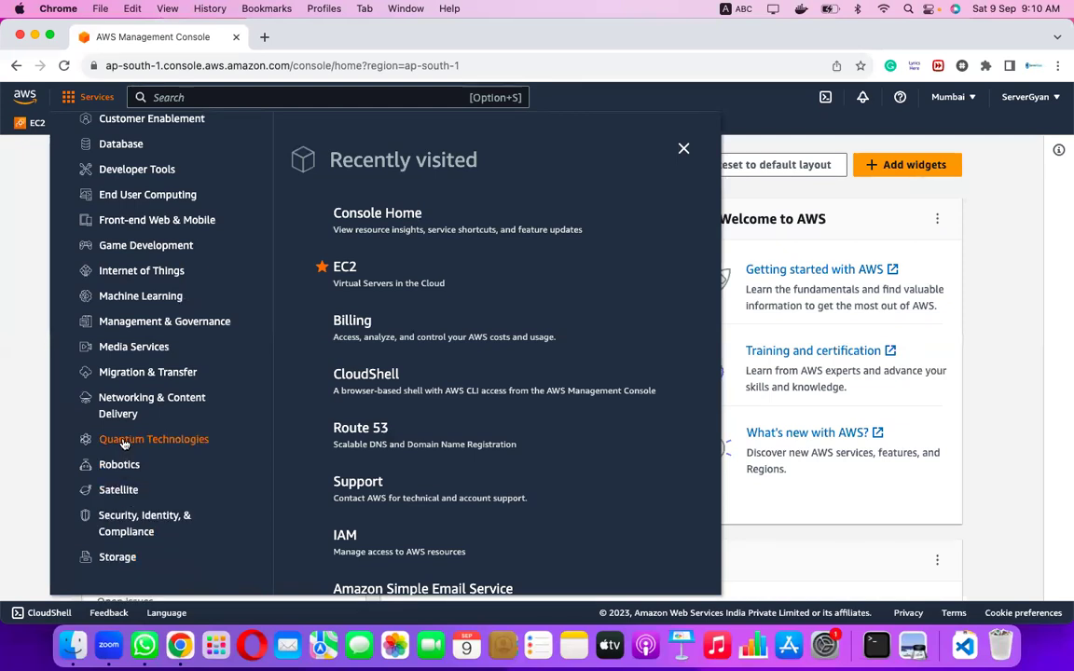
scroll(133, 392, "up", 5)
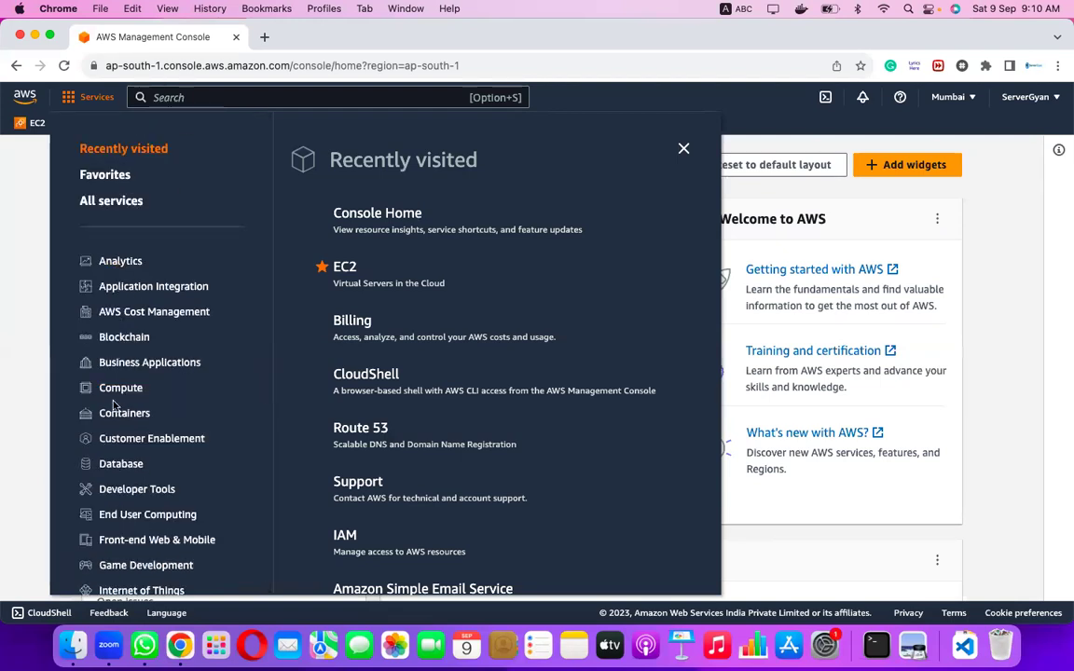
left_click(297, 99)
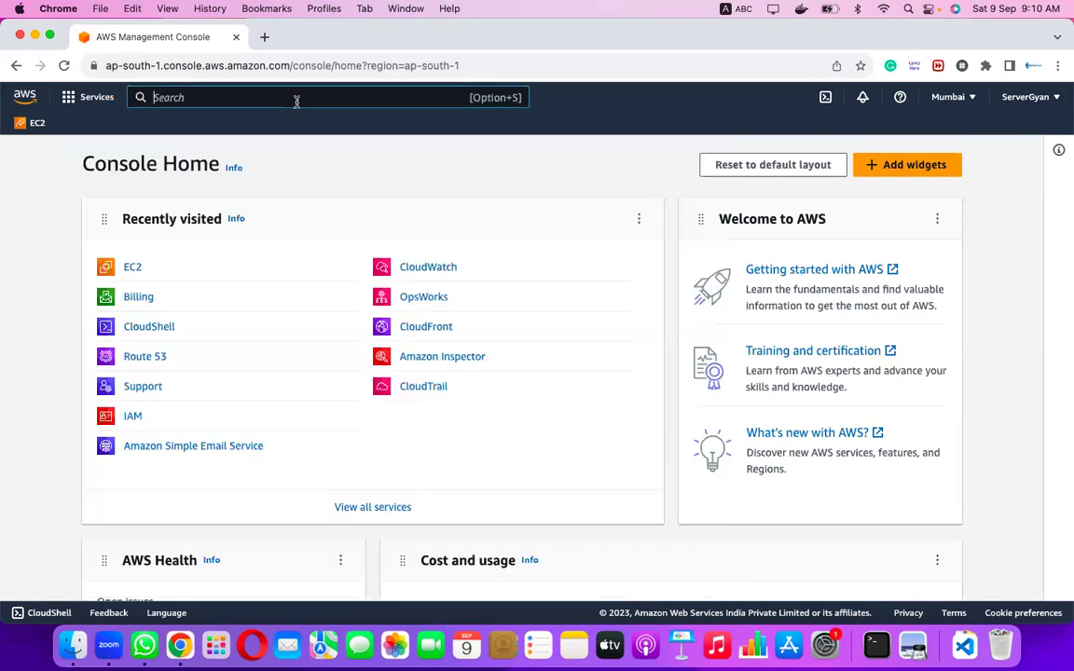
type("ec2")
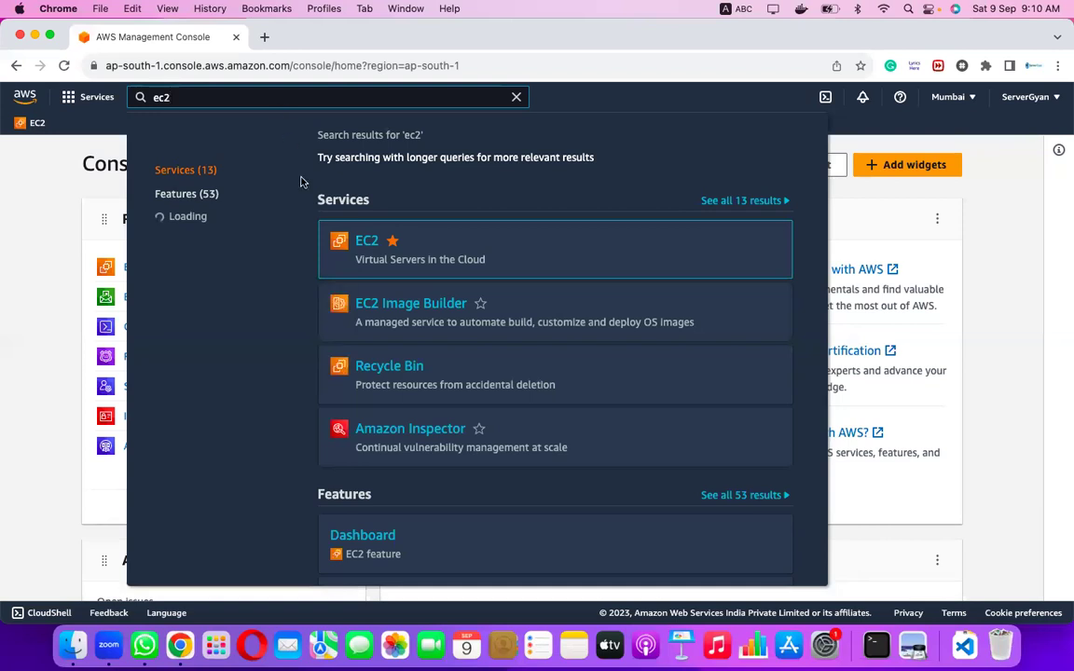
left_click(519, 96)
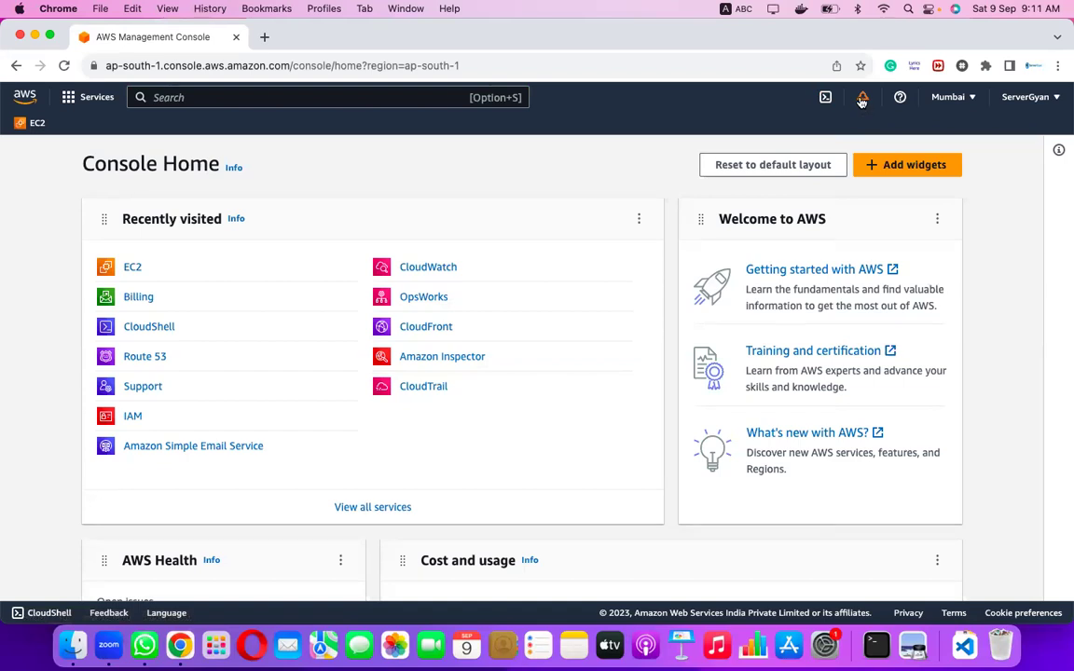
left_click(862, 98)
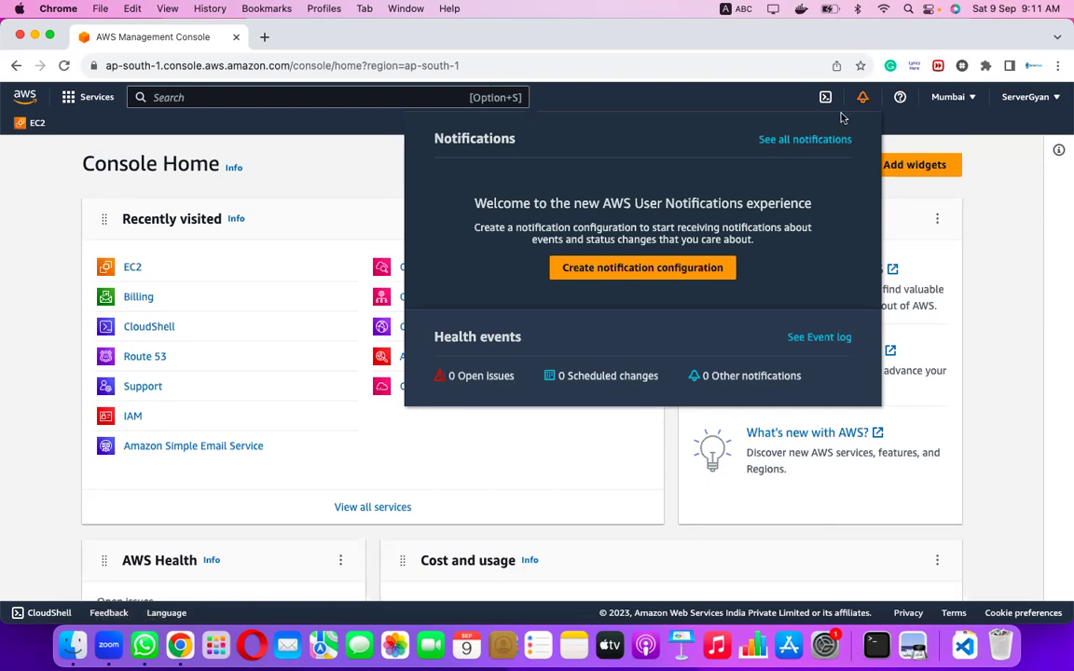
left_click(901, 97)
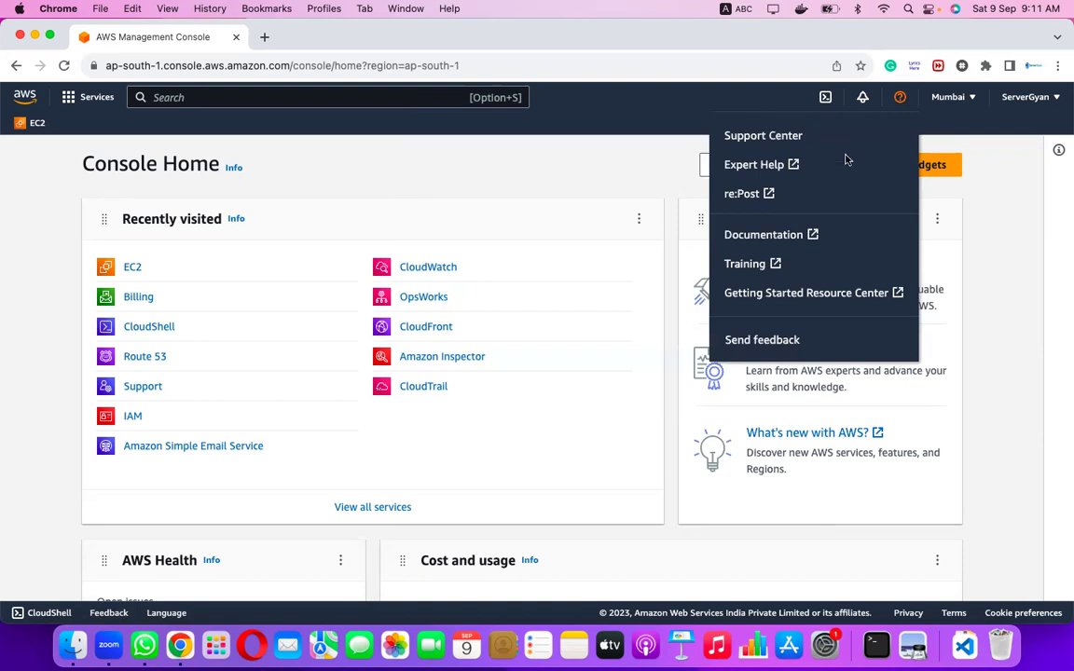
left_click(946, 97)
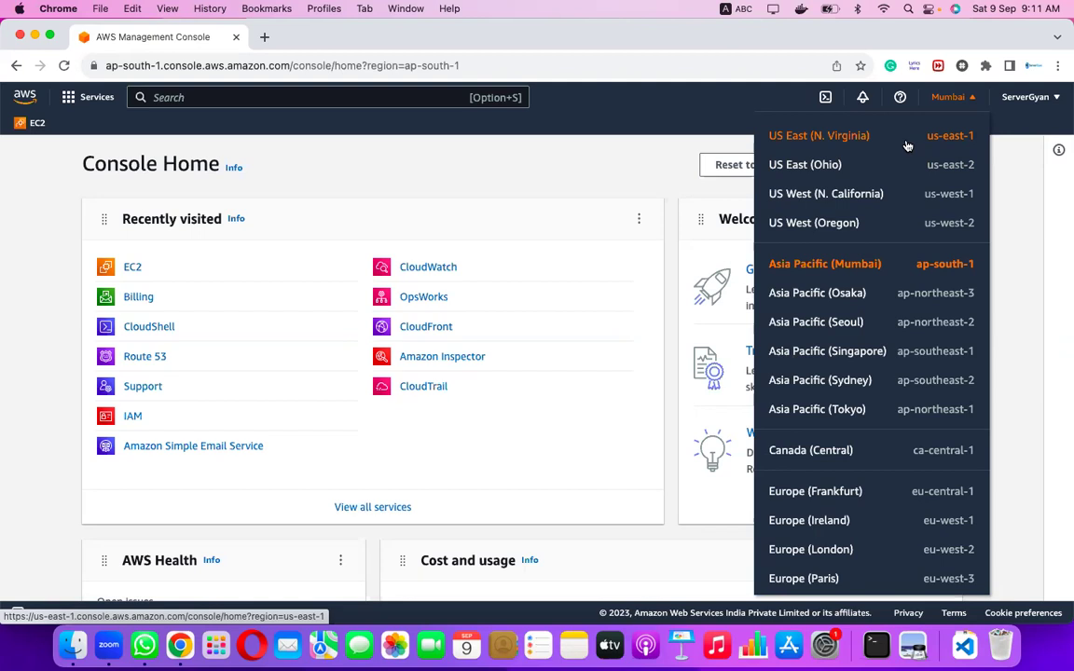
left_click(1026, 98)
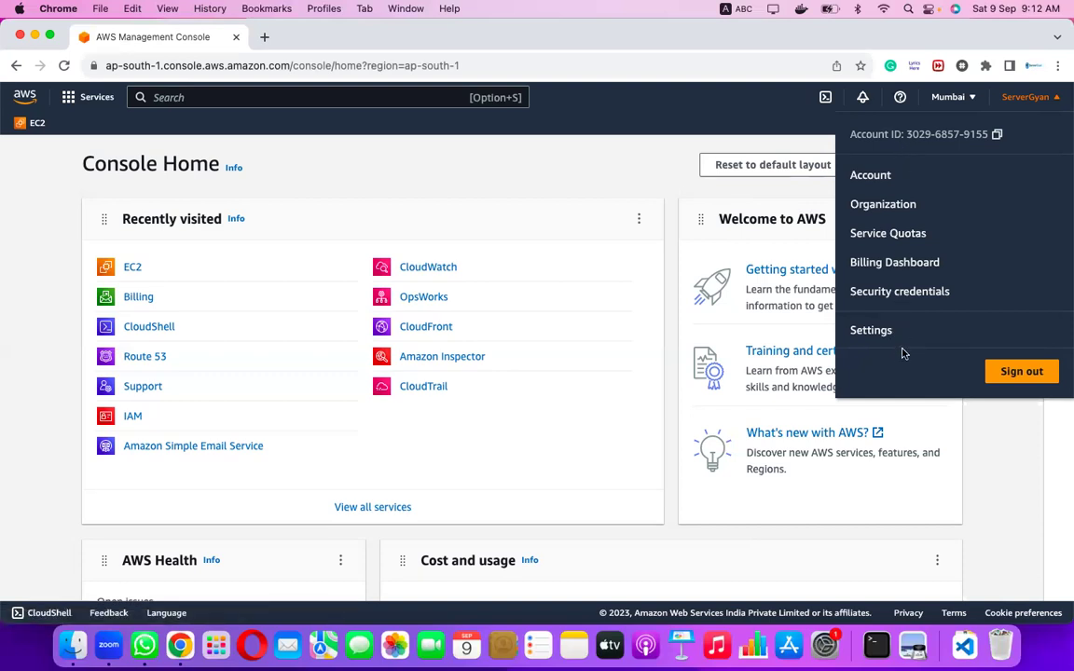
left_click(617, 448)
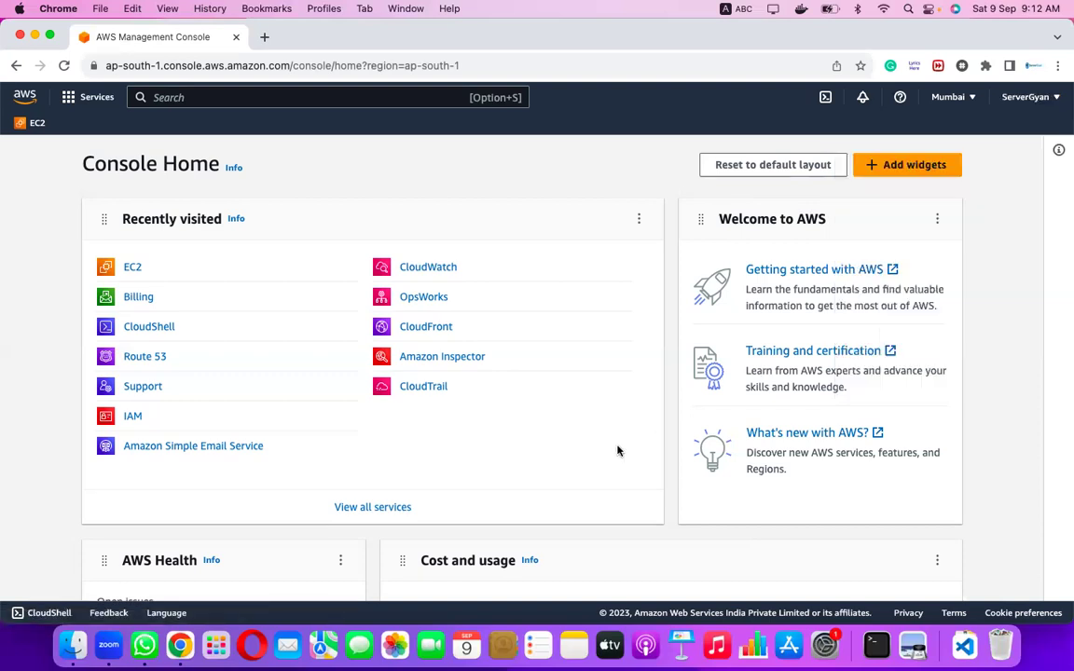
Open EC2 from the Recently visited list on Console Home.
left_click(129, 271)
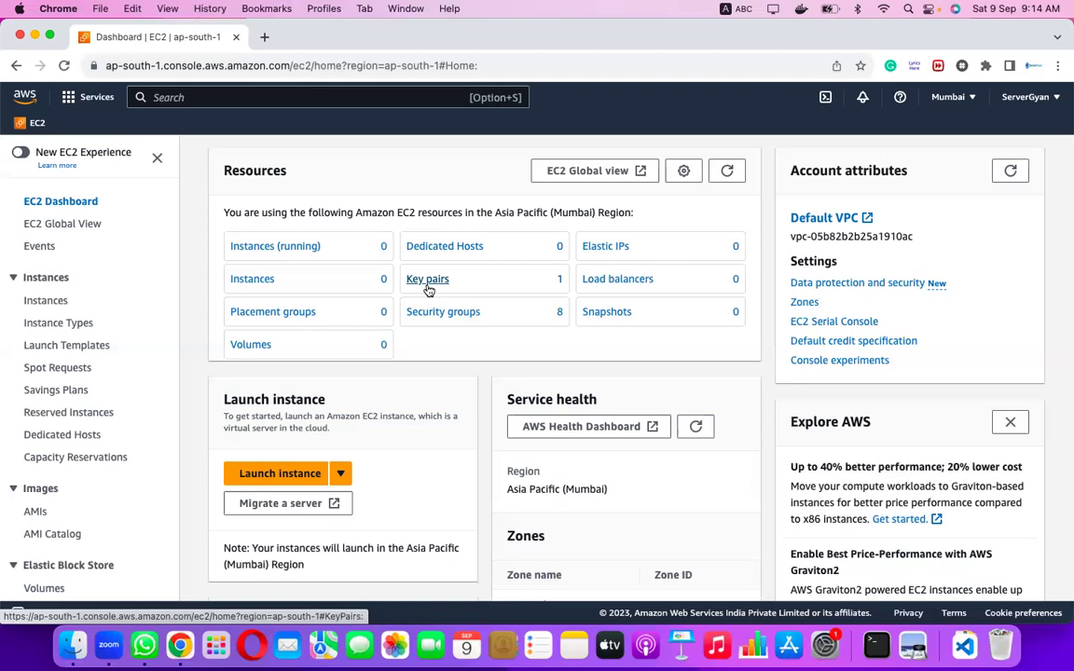
View the key pairs, then select all eight security groups and choose to delete them.
left_click(428, 282)
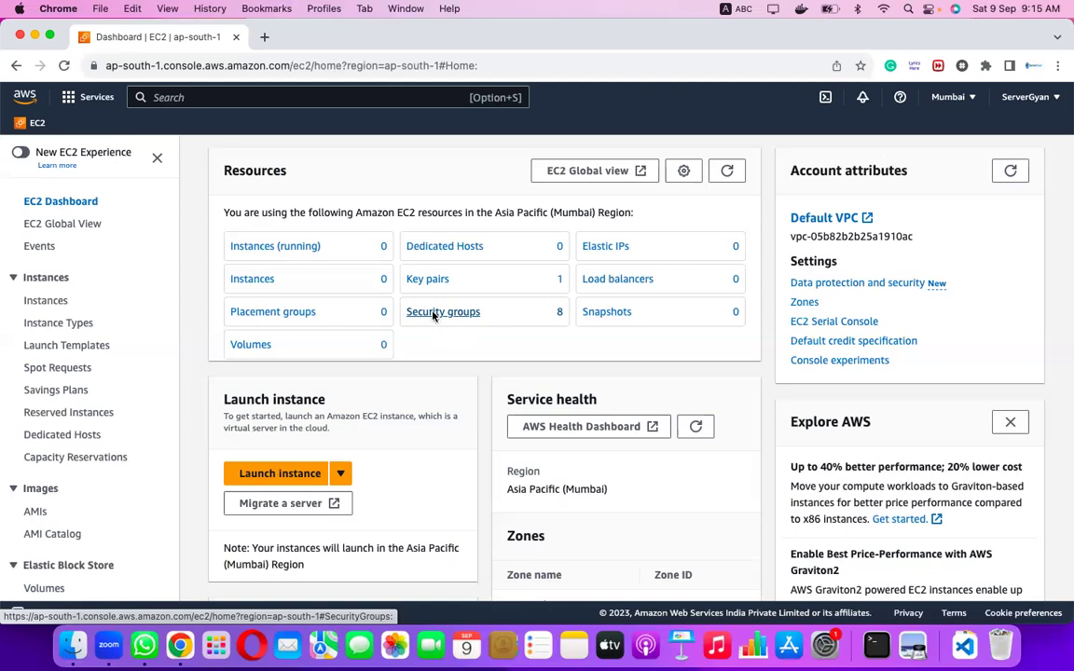
left_click(432, 318)
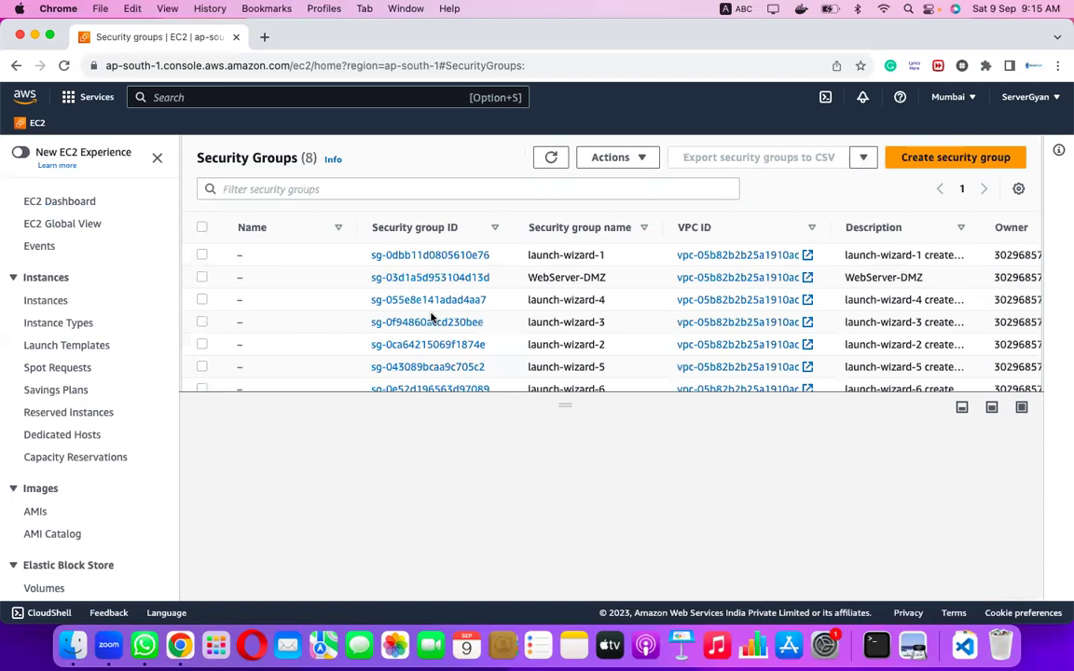
left_click(201, 227)
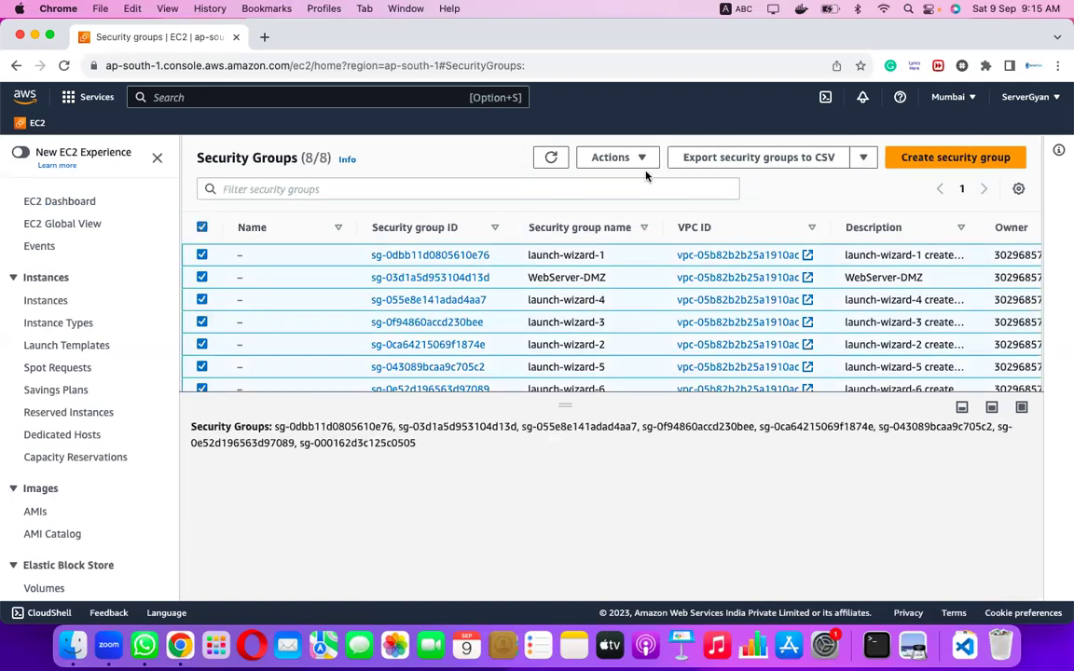
left_click(647, 165)
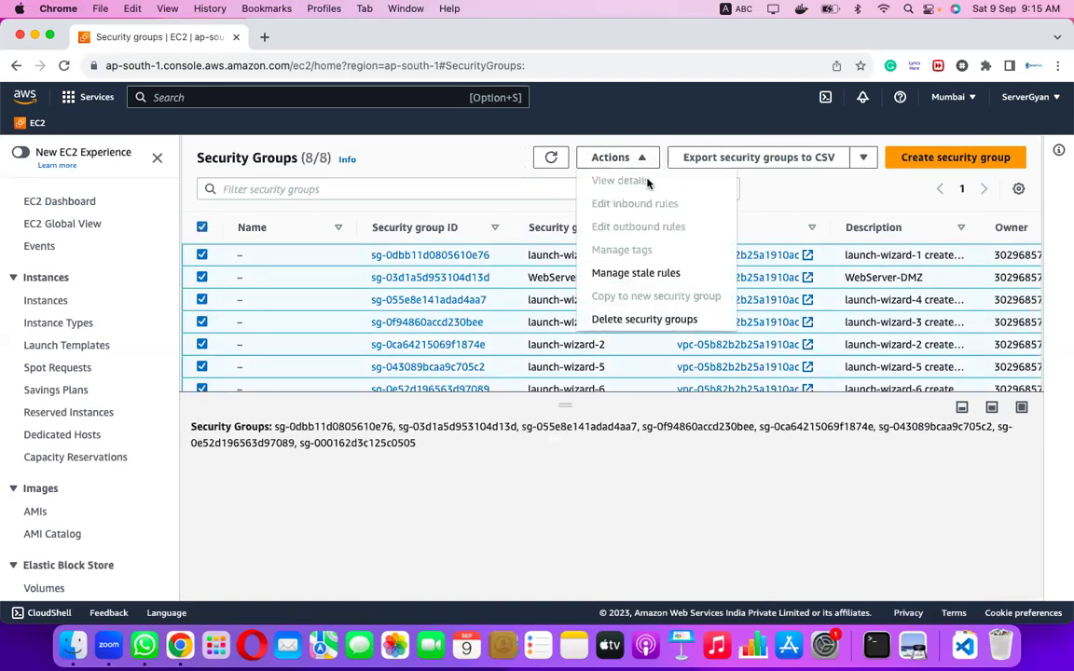
left_click(673, 320)
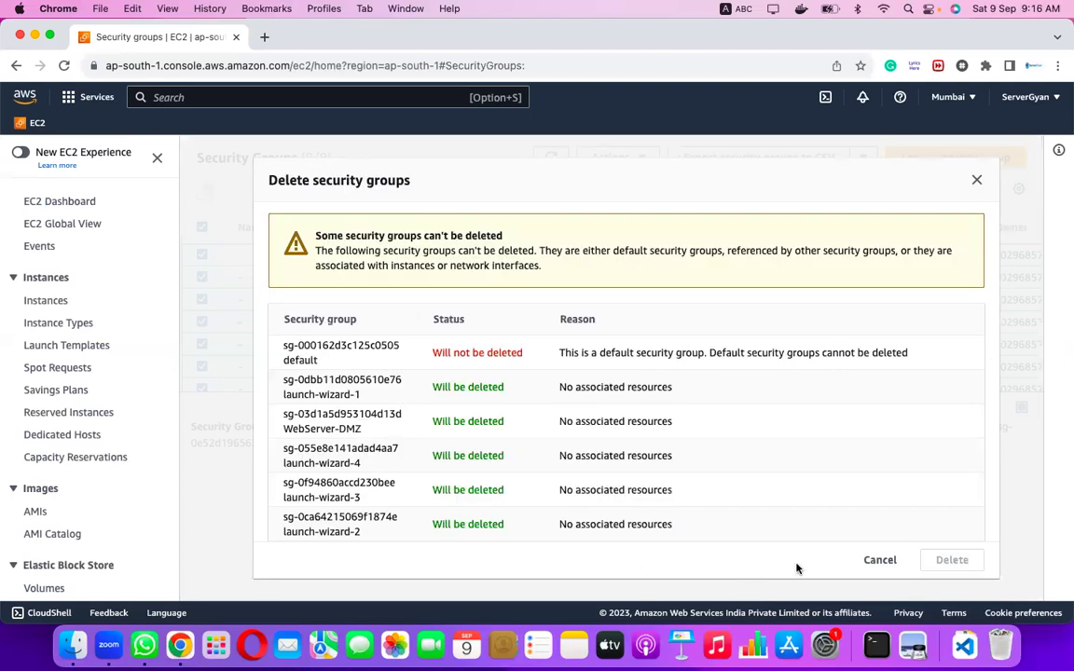
Enter 'delete' as confirmation and remove the seven non-default security groups.
scroll(779, 517, "down", 3)
left_click(546, 518)
type("delete")
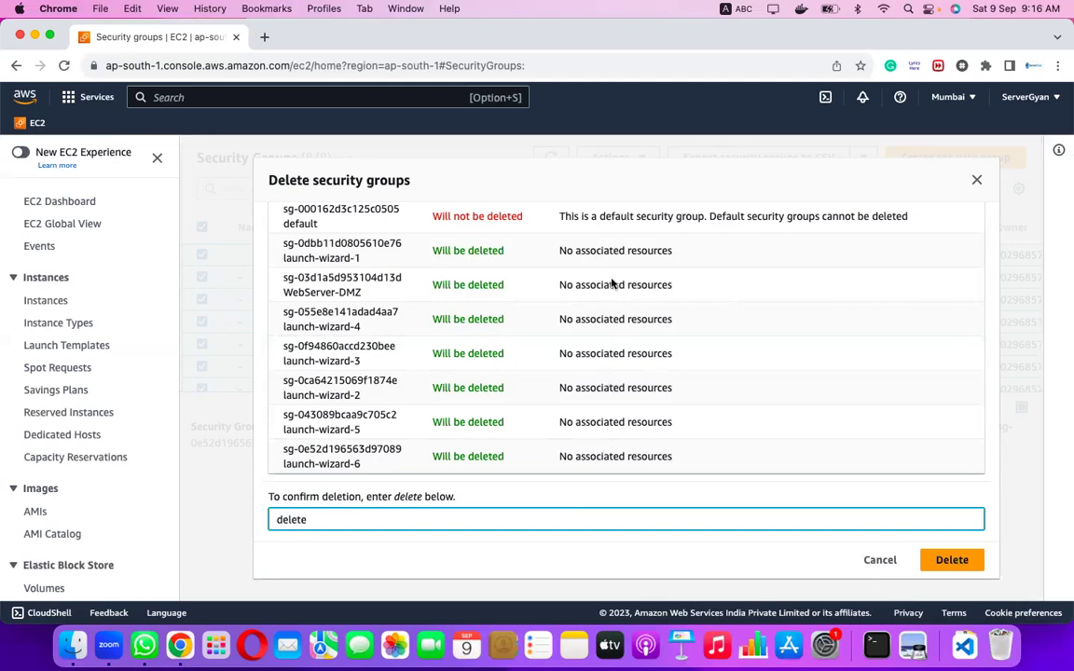
left_click(946, 559)
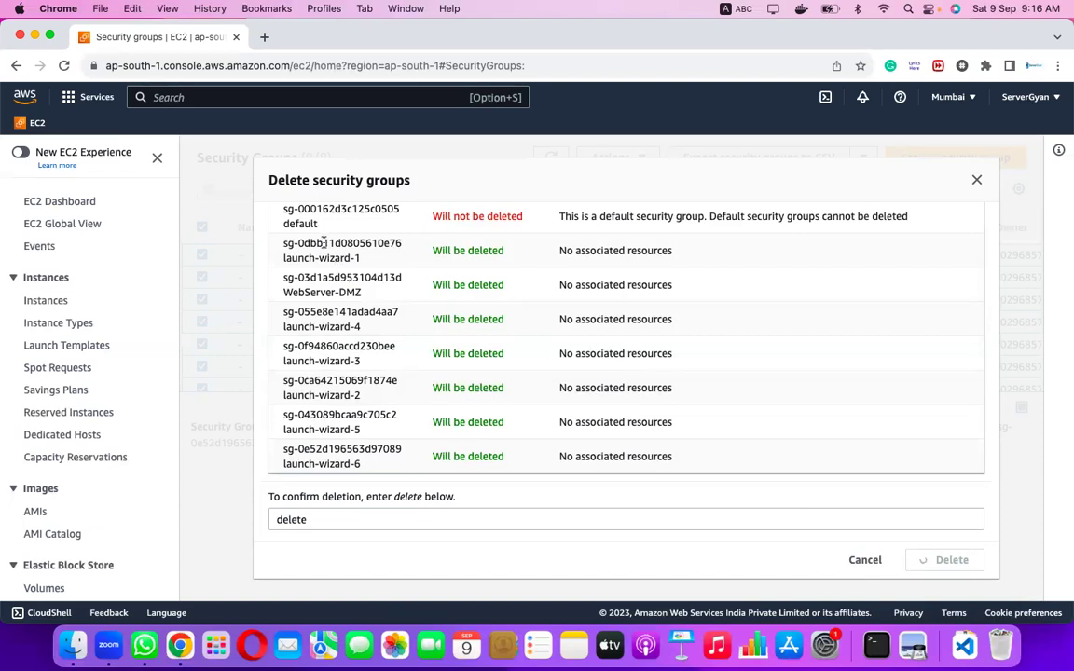
Highlight the launch-wizard-1 group ID, refresh the list and dismiss the 7-groups-deleted notice.
left_click_drag(284, 242, 348, 255)
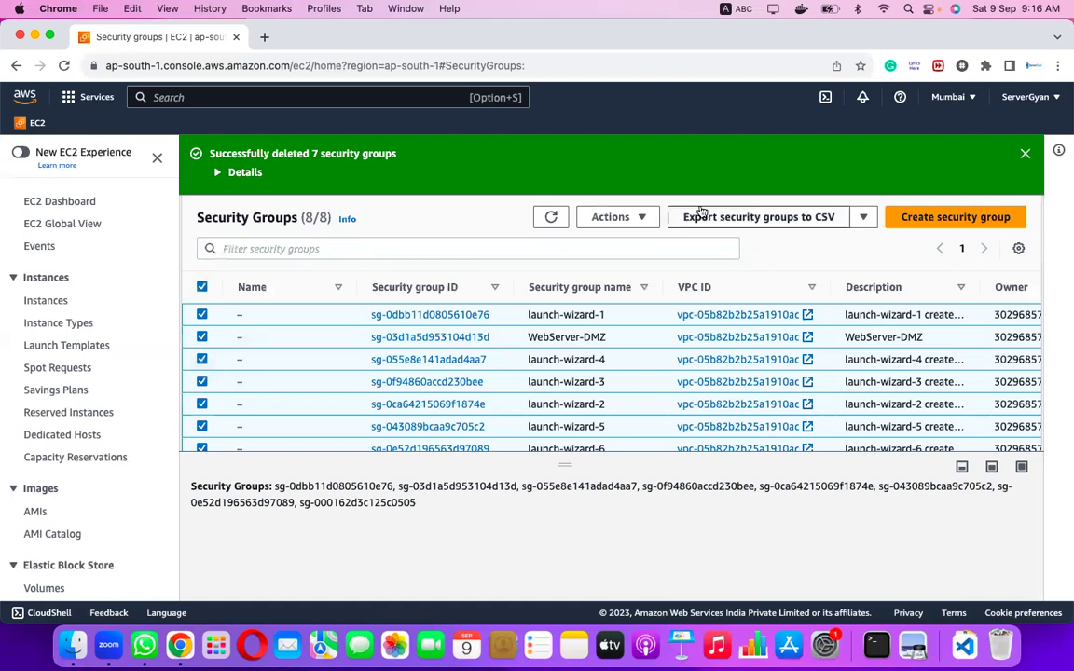
left_click(548, 218)
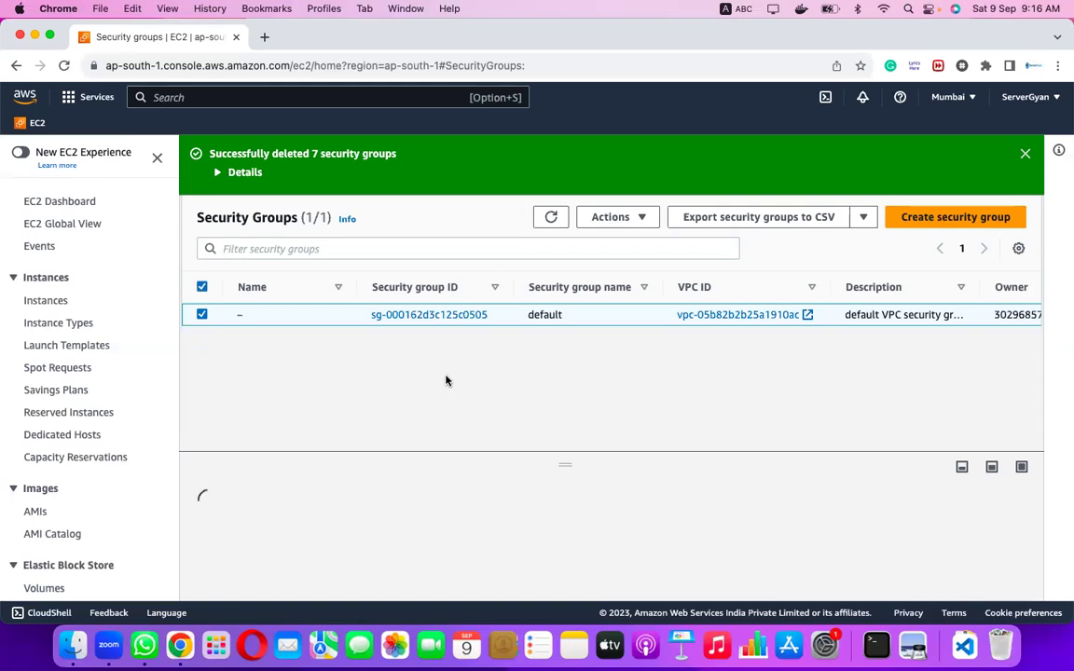
left_click(1024, 154)
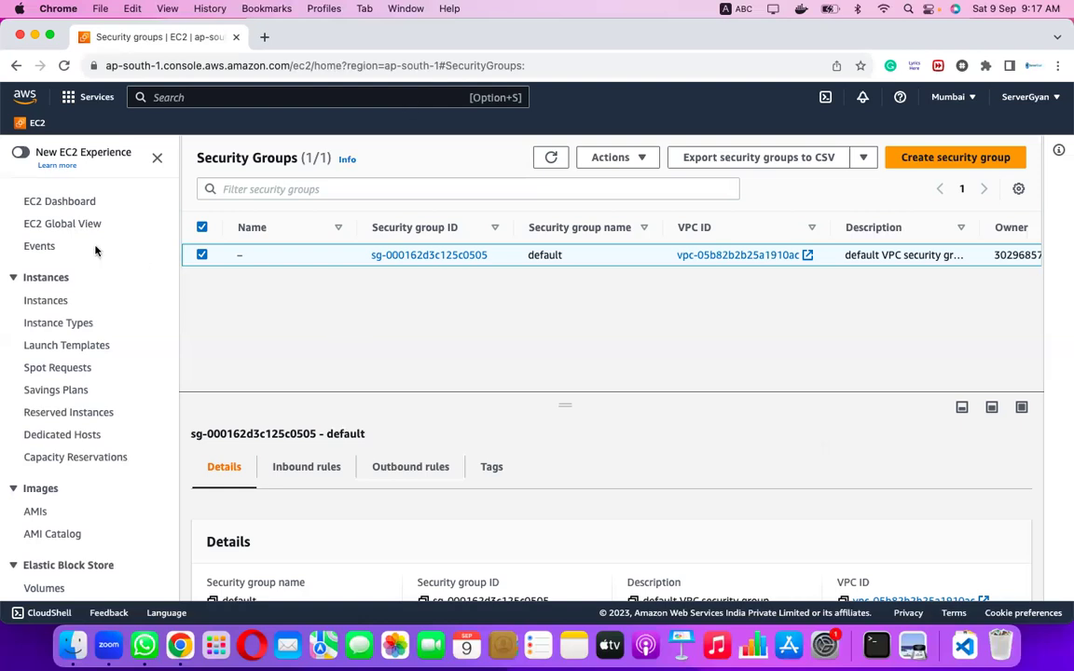
Go to the EC2 Dashboard and browse the region list while staying in Mumbai.
left_click(58, 202)
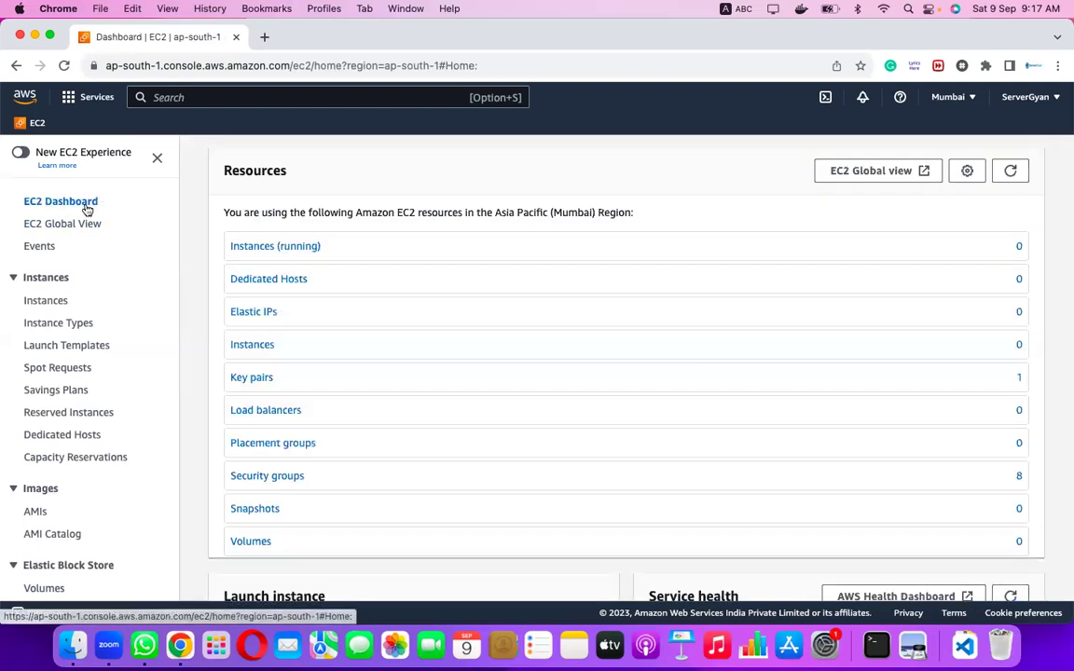
left_click(86, 211)
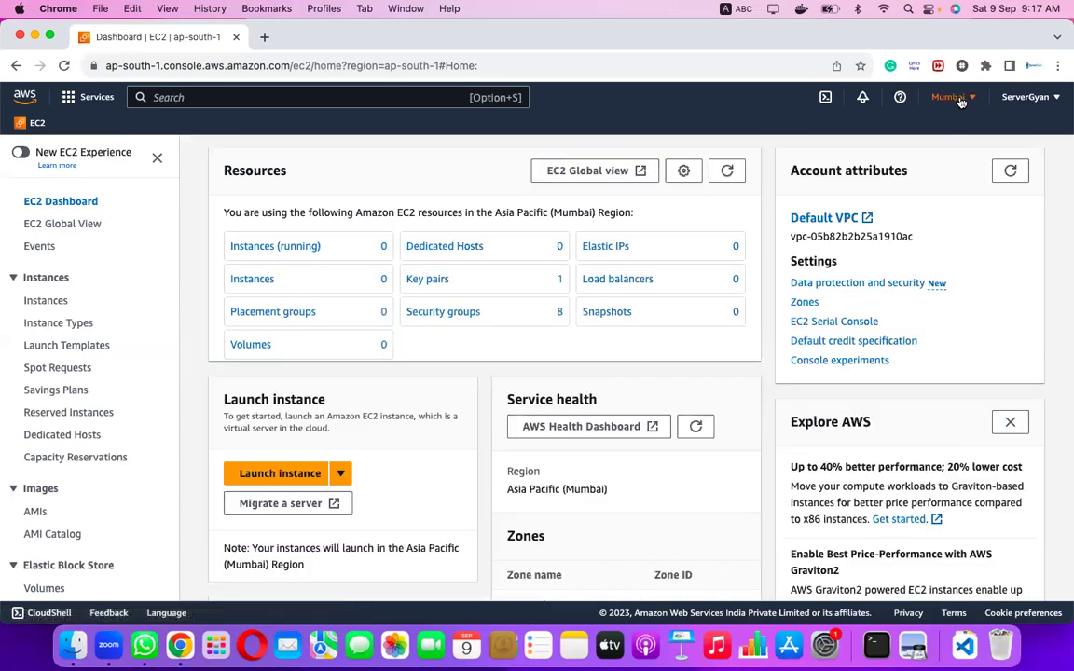
left_click(949, 97)
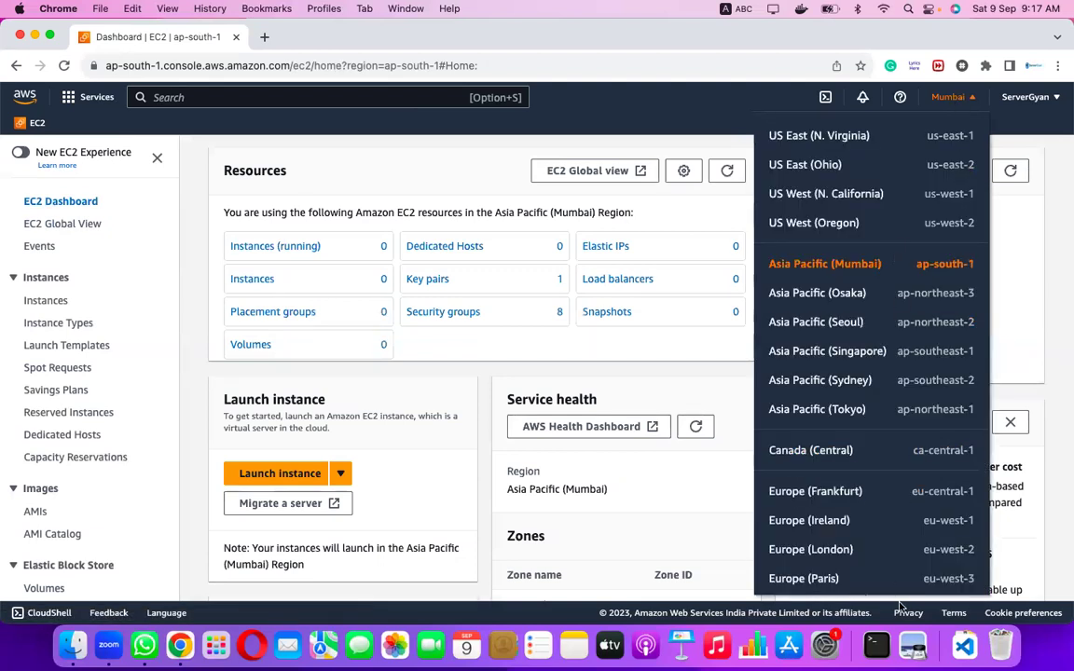
scroll(898, 559, "down", 10)
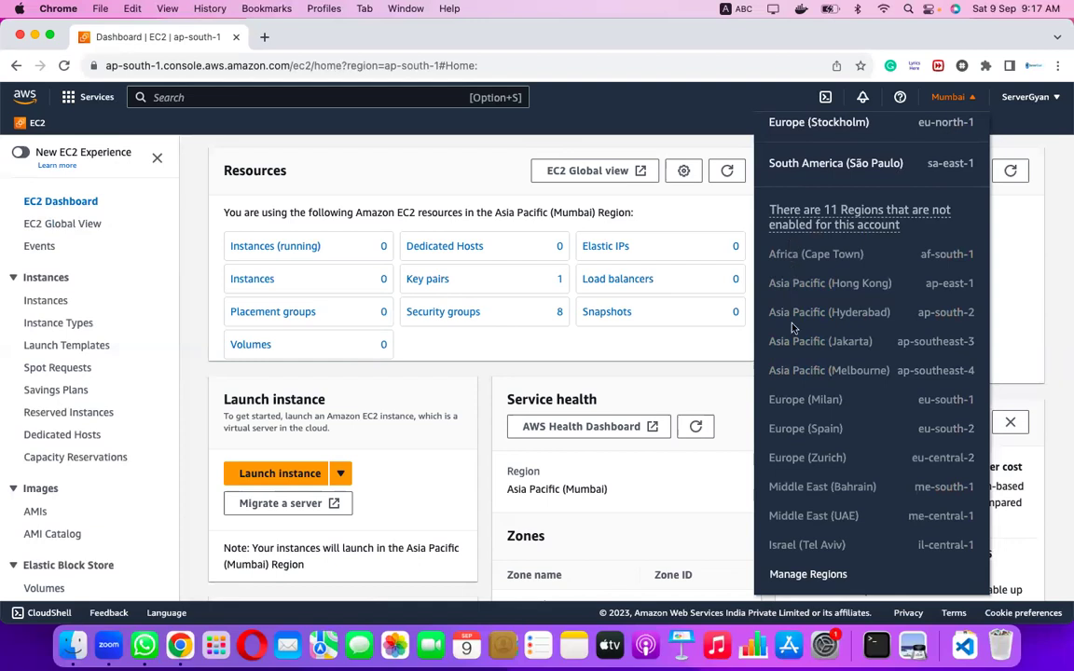
scroll(813, 510, "up", 10)
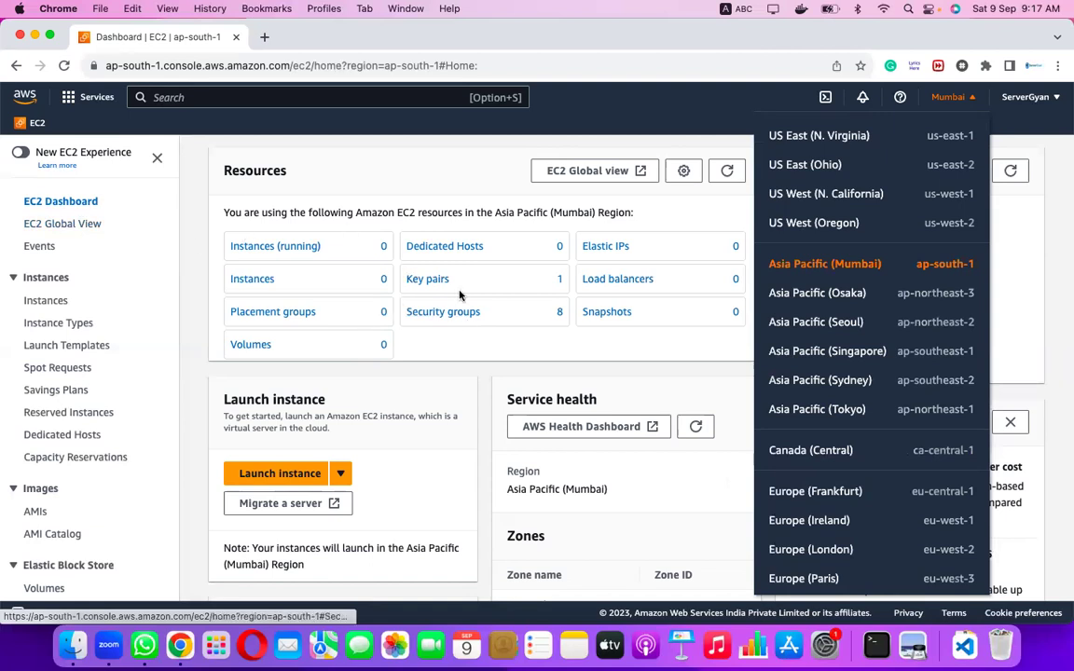
left_click(644, 136)
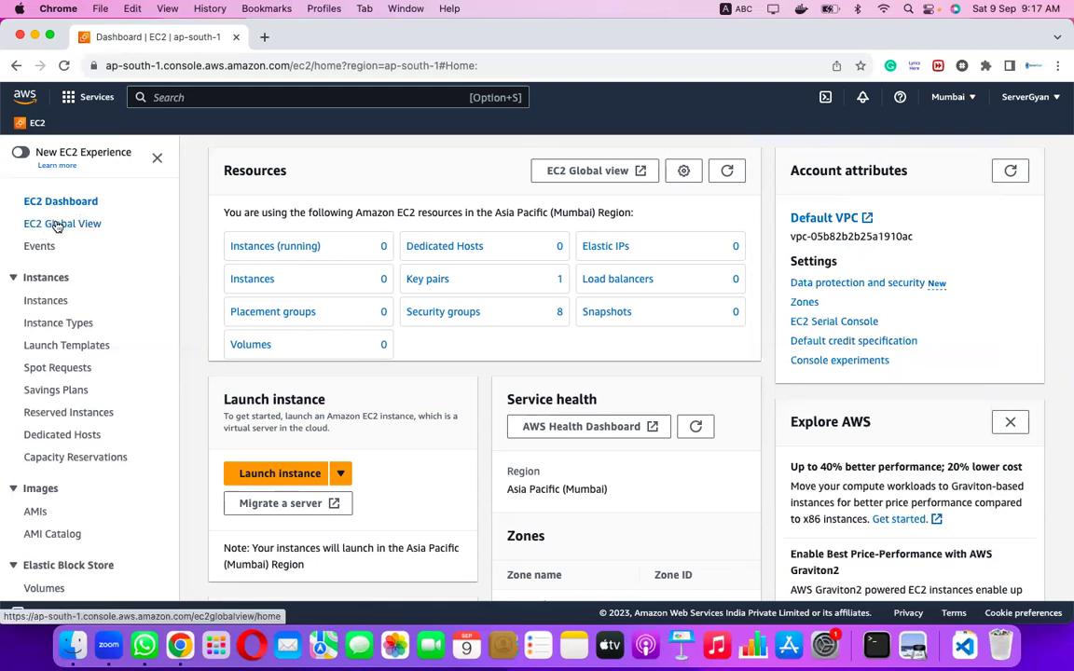
right_click(56, 226)
Open EC2 Global View in a new tab and review its Region explorer summary, noting 28 regions.
left_click(75, 233)
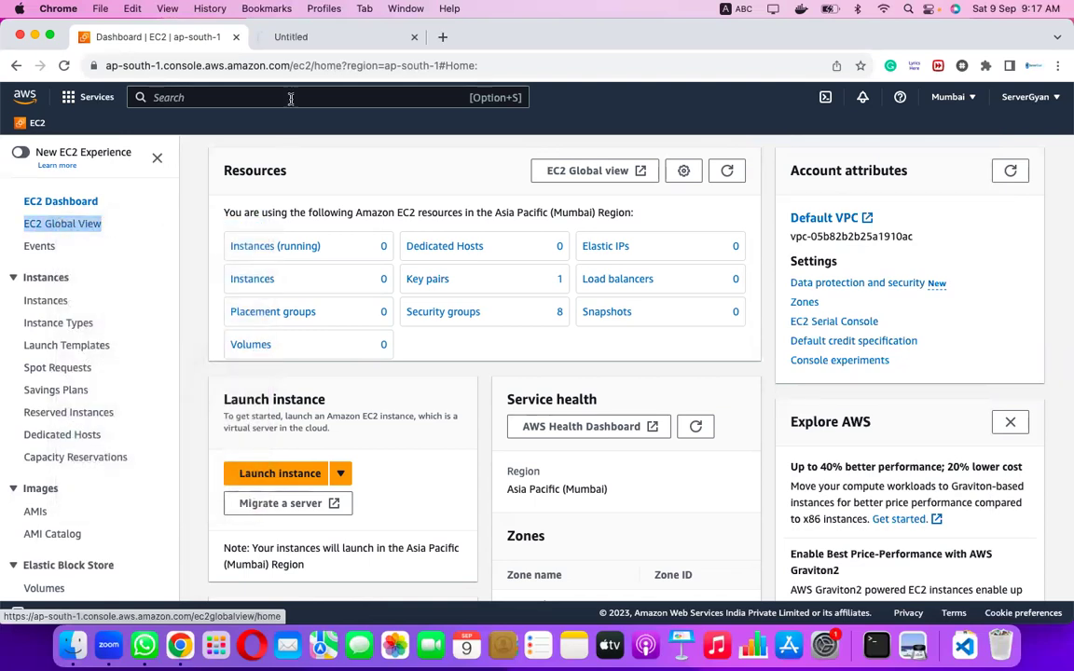
left_click(312, 38)
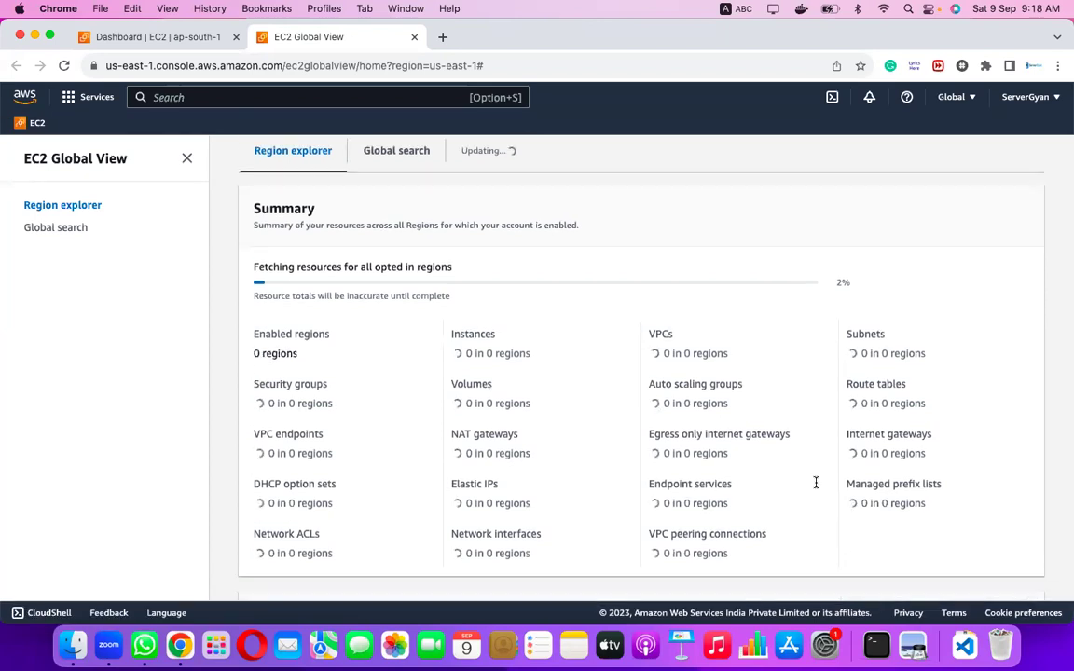
scroll(801, 480, "down", 1)
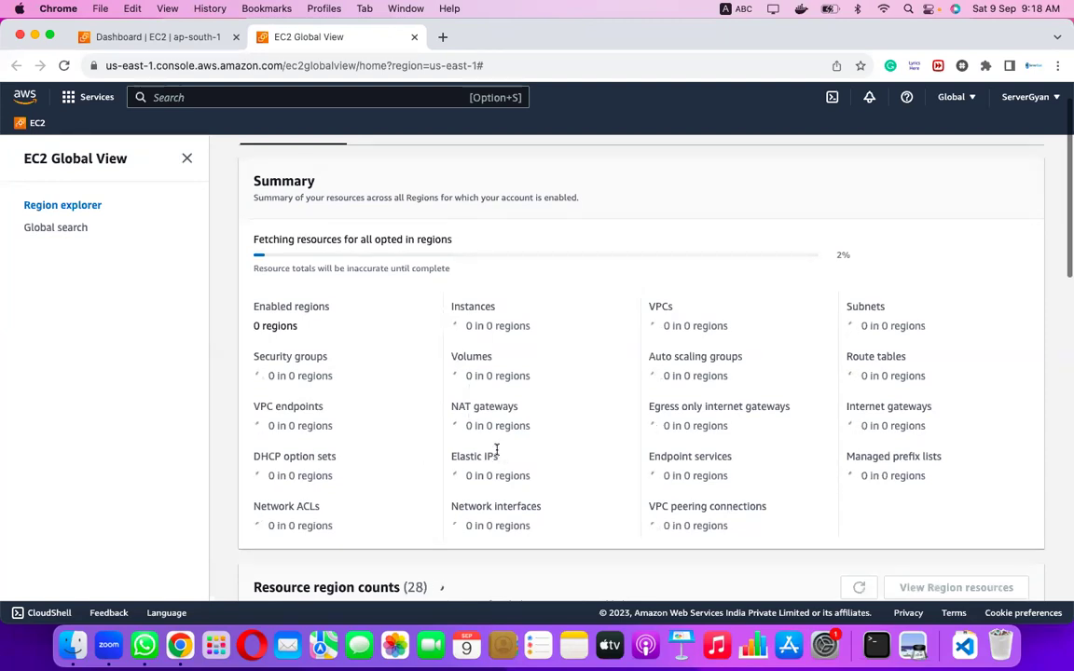
scroll(415, 486, "down", 2)
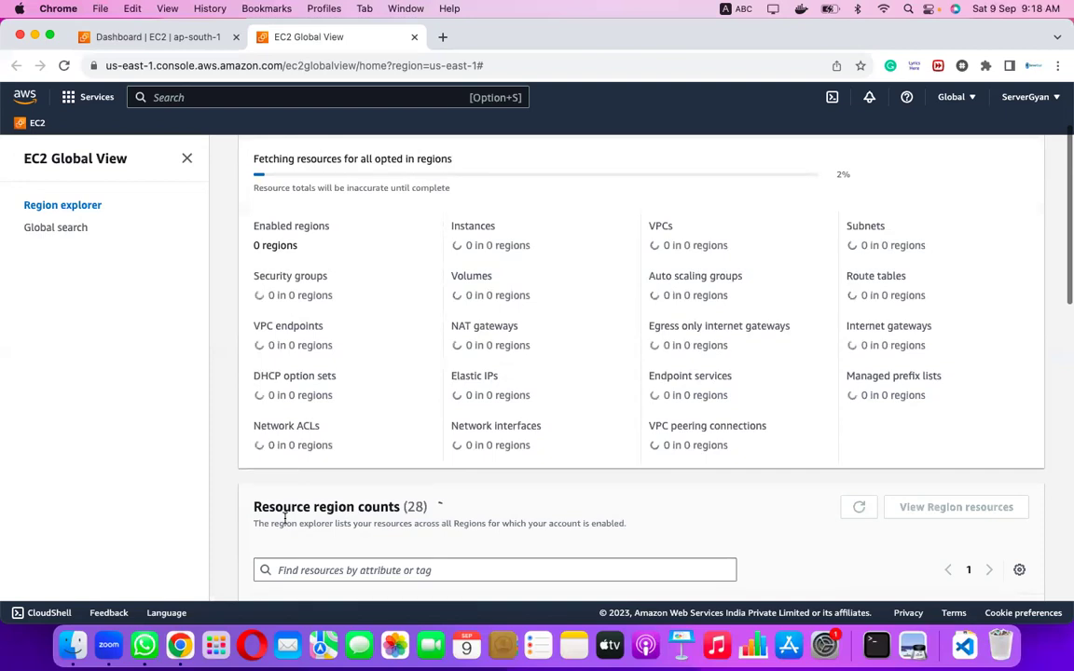
double_click(415, 506)
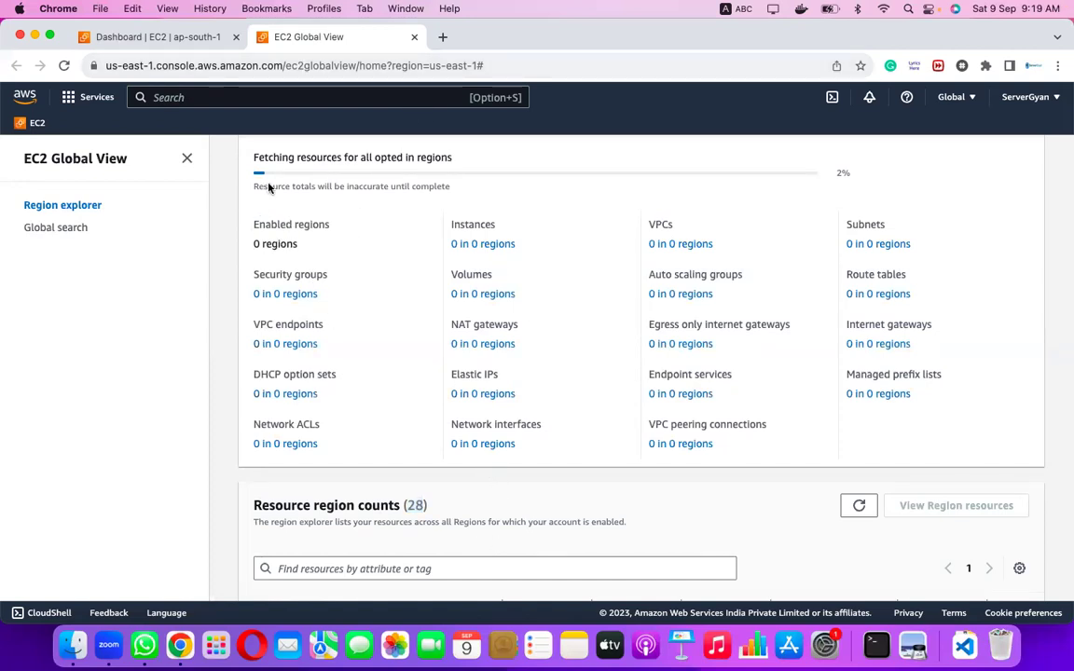
scroll(328, 187, "up", 1)
scroll(328, 187, "up", 1)
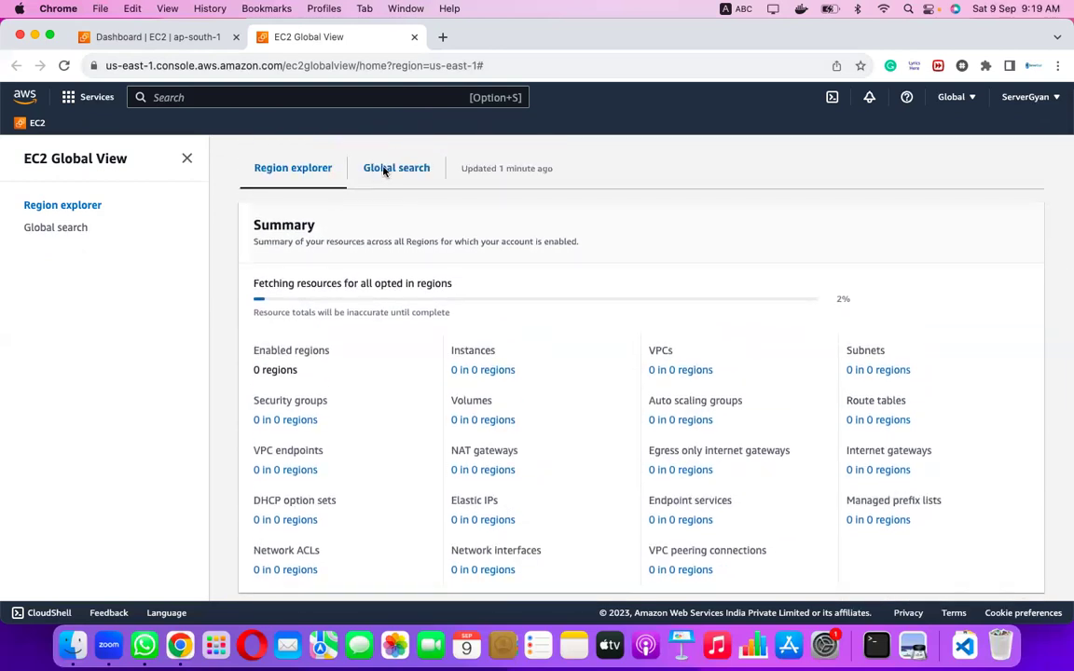
scroll(444, 279, "down", 2)
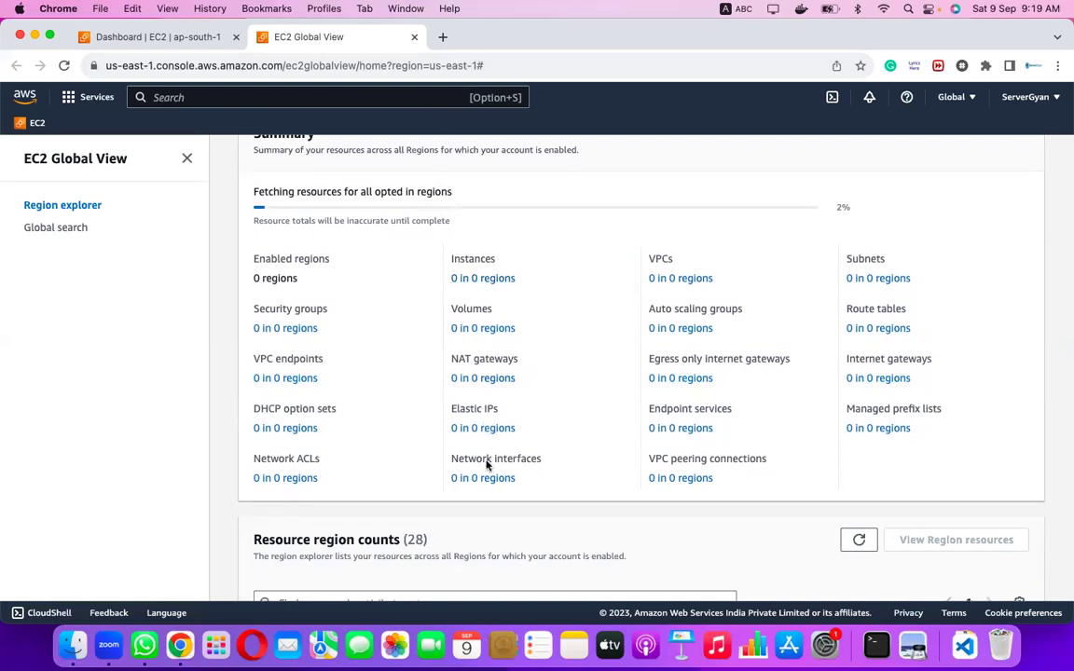
Switch back to the 'Dashboard | EC2 | ap-south-1' tab.
left_click(160, 33)
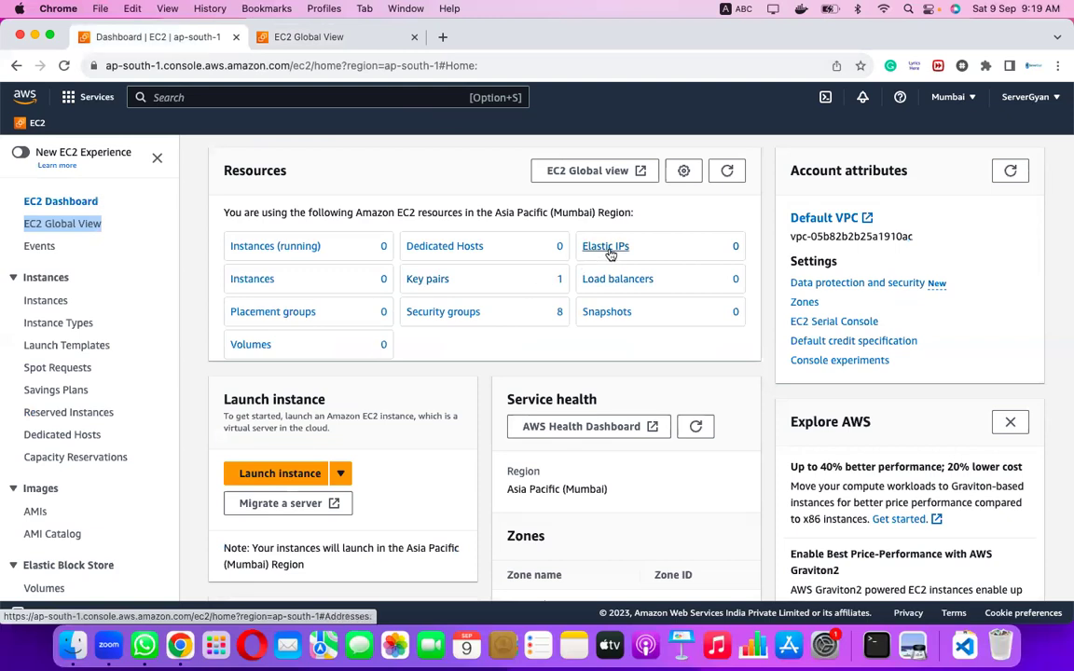
Refresh the Mumbai resource counts, then go to the EC2 Events page.
left_click(728, 170)
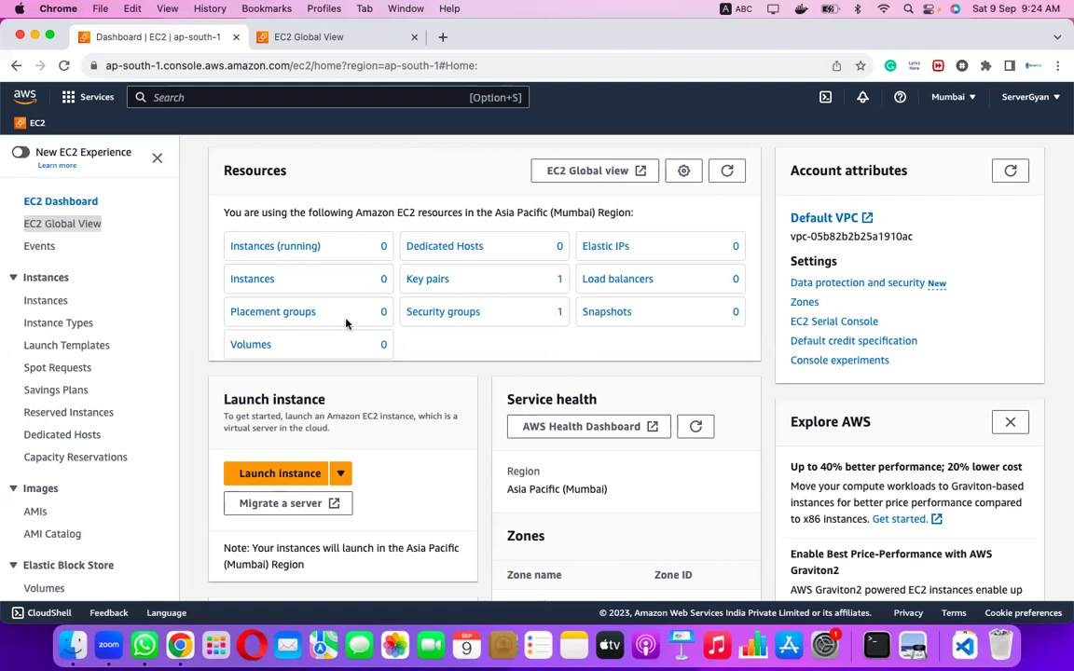
left_click(37, 247)
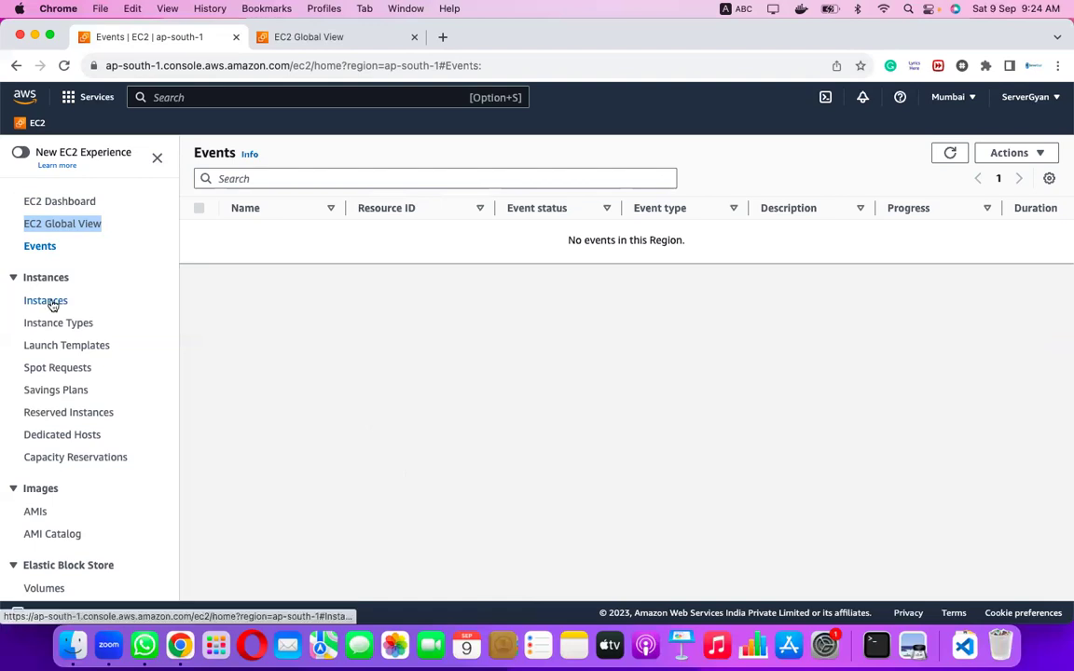
scroll(53, 304, "down", 3)
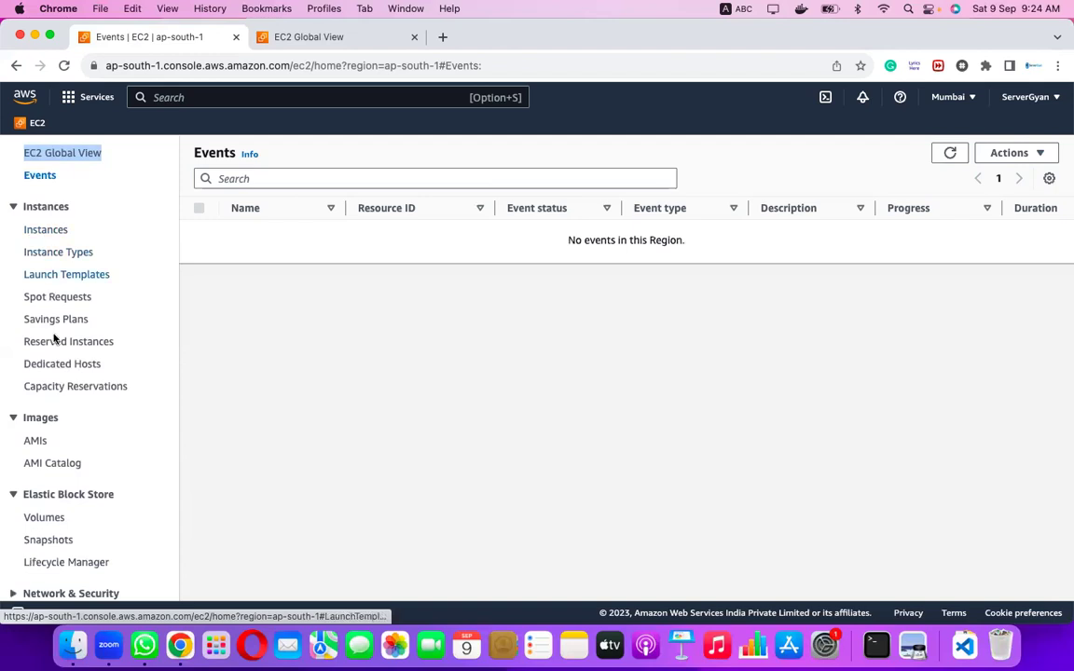
scroll(26, 367, "down", 1)
scroll(26, 372, "up", 3)
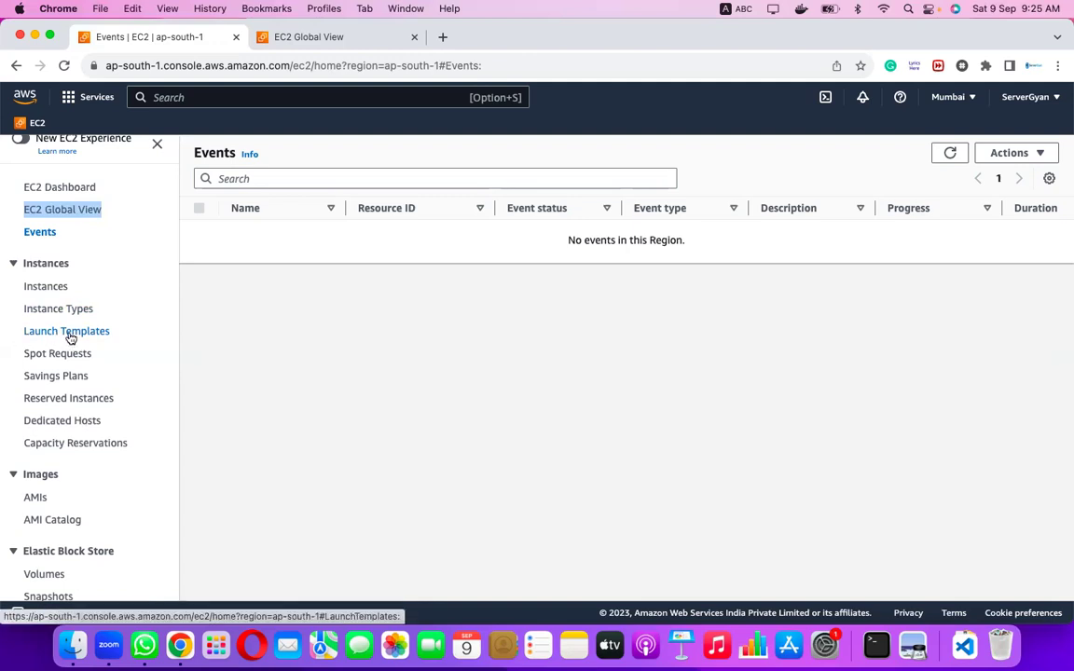
scroll(71, 337, "down", 5)
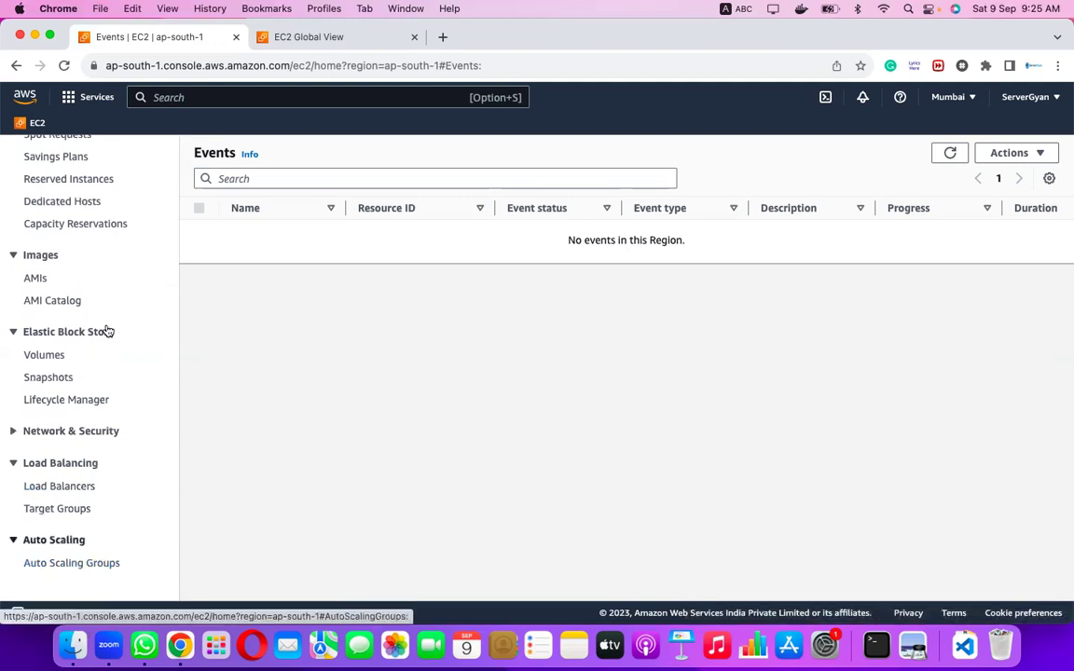
scroll(108, 331, "up", 5)
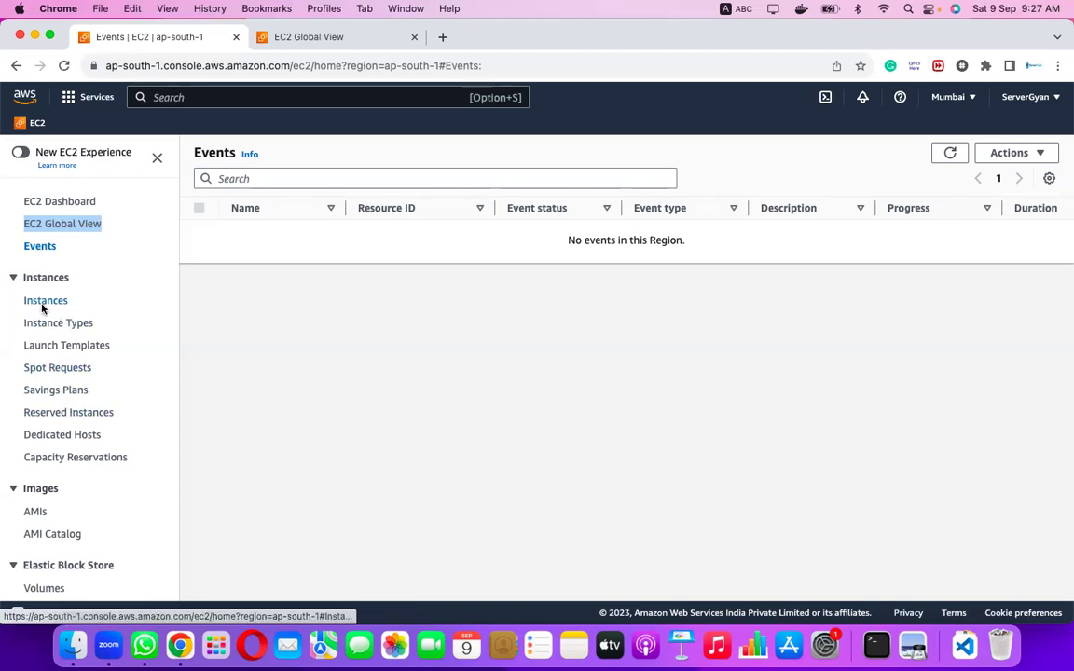
Expand the Network & Security group in the EC2 sidebar and look through its pages.
scroll(171, 503, "down", 3)
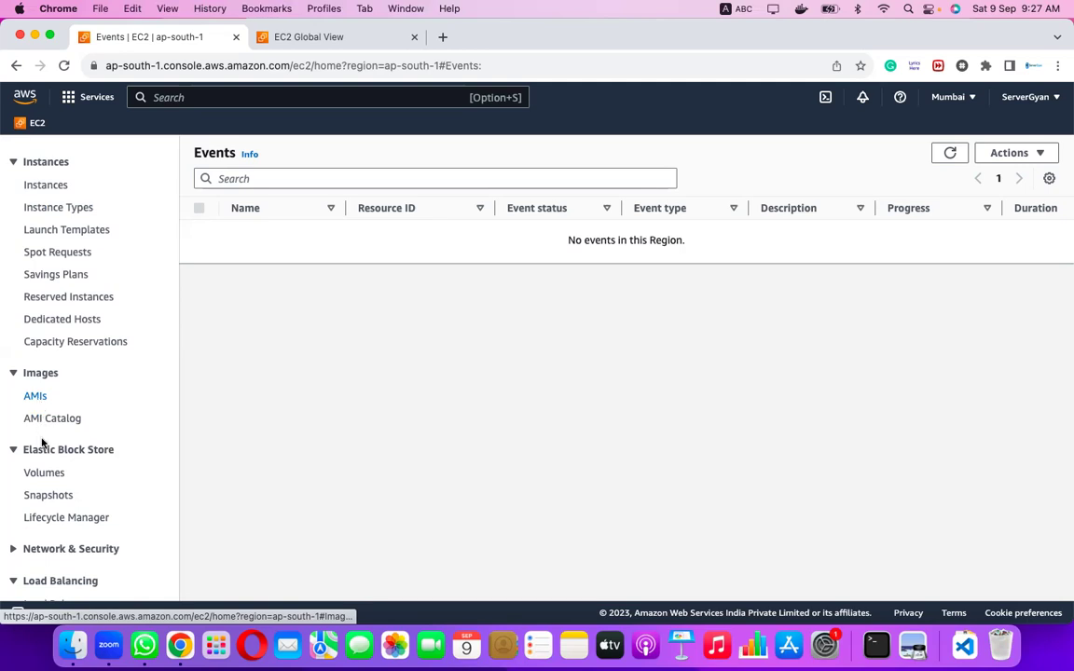
scroll(54, 454, "down", 3)
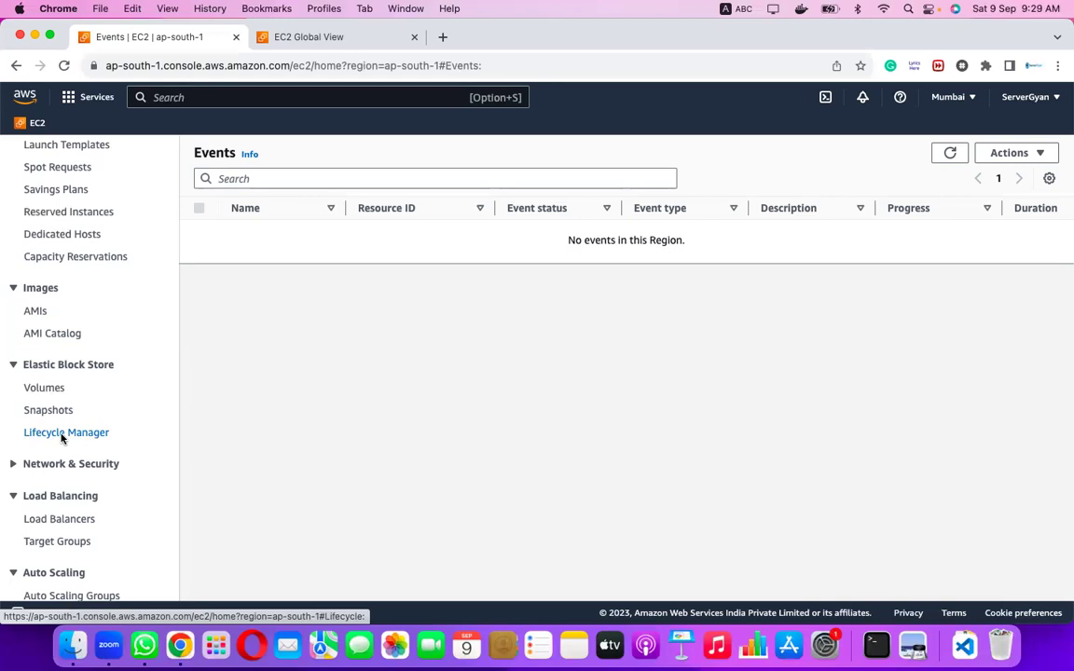
scroll(62, 436, "down", 2)
left_click(14, 431)
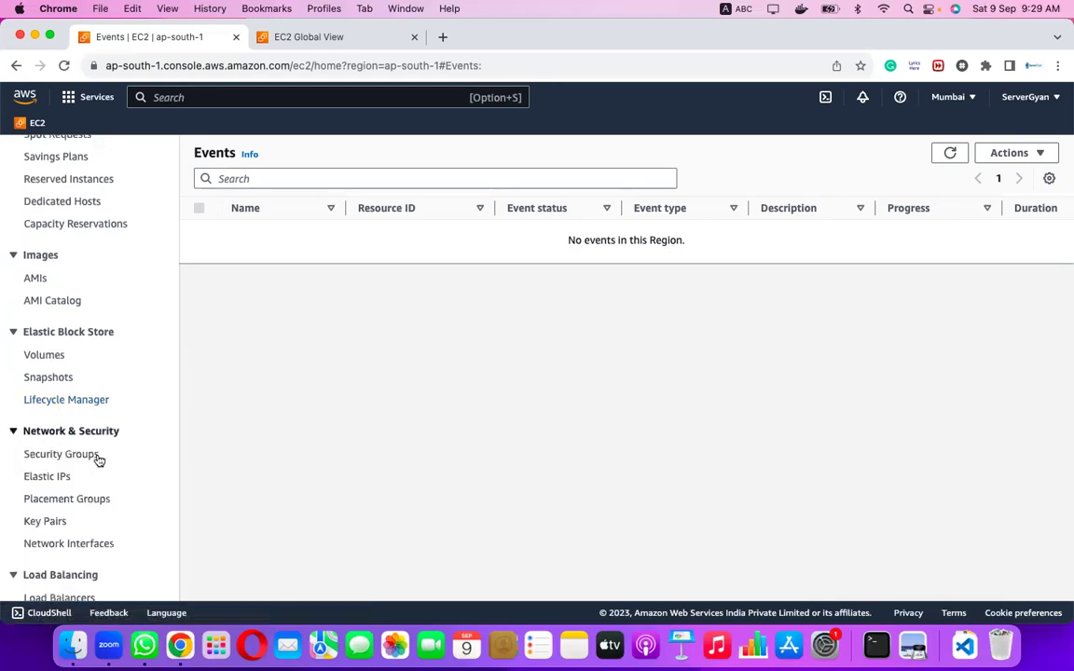
scroll(99, 459, "down", 3)
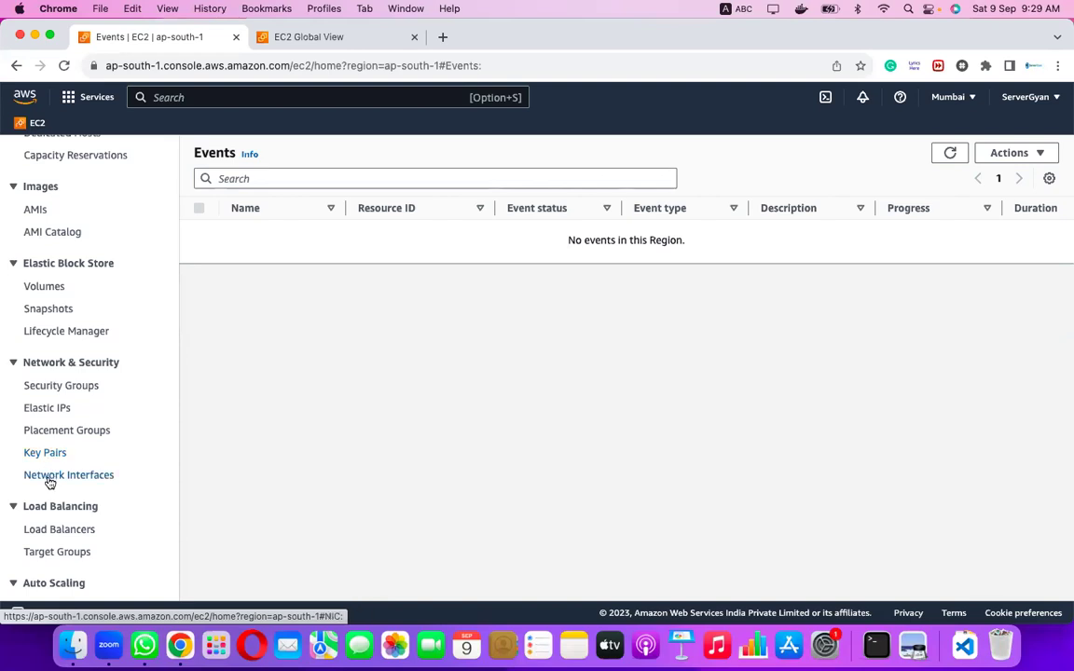
scroll(50, 482, "down", 2)
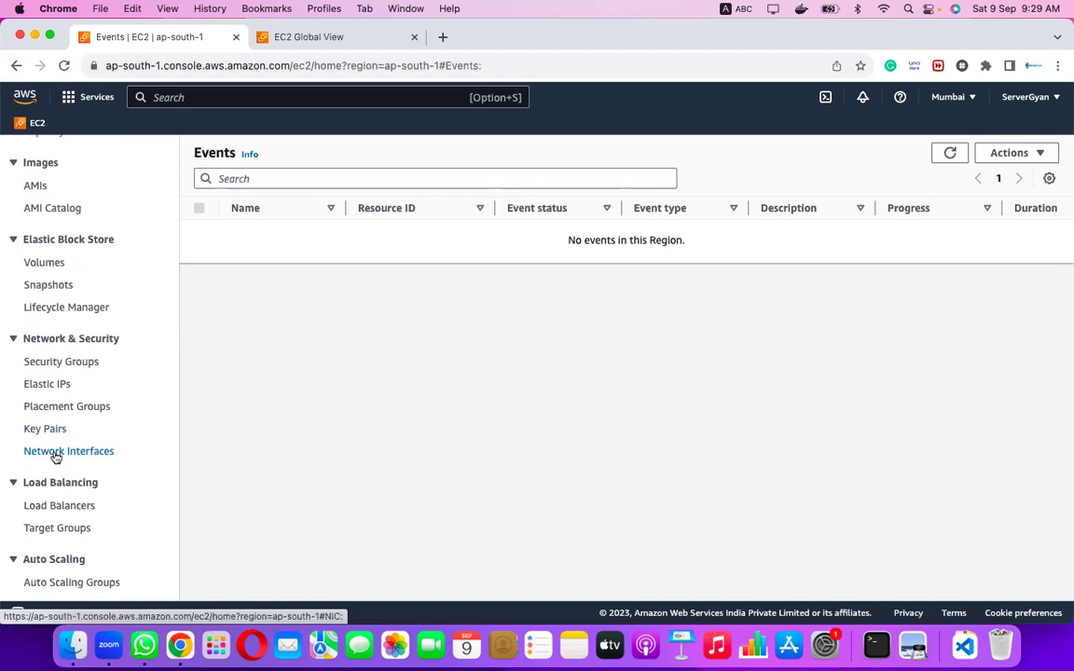
scroll(56, 461, "down", 2)
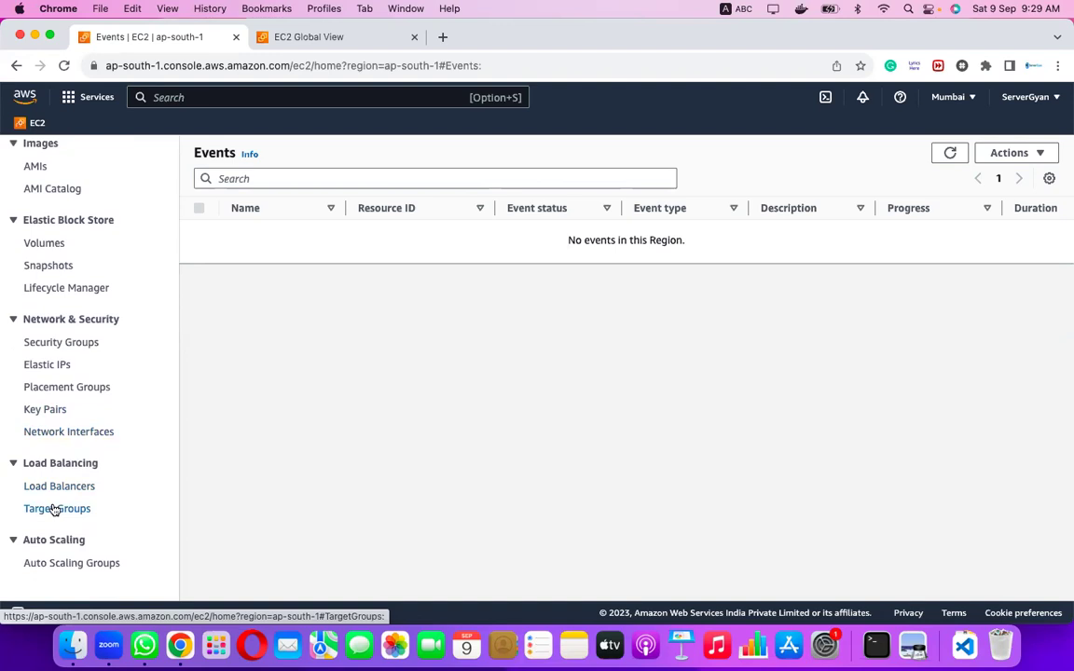
scroll(43, 308, "up", 5)
scroll(43, 308, "up", 7)
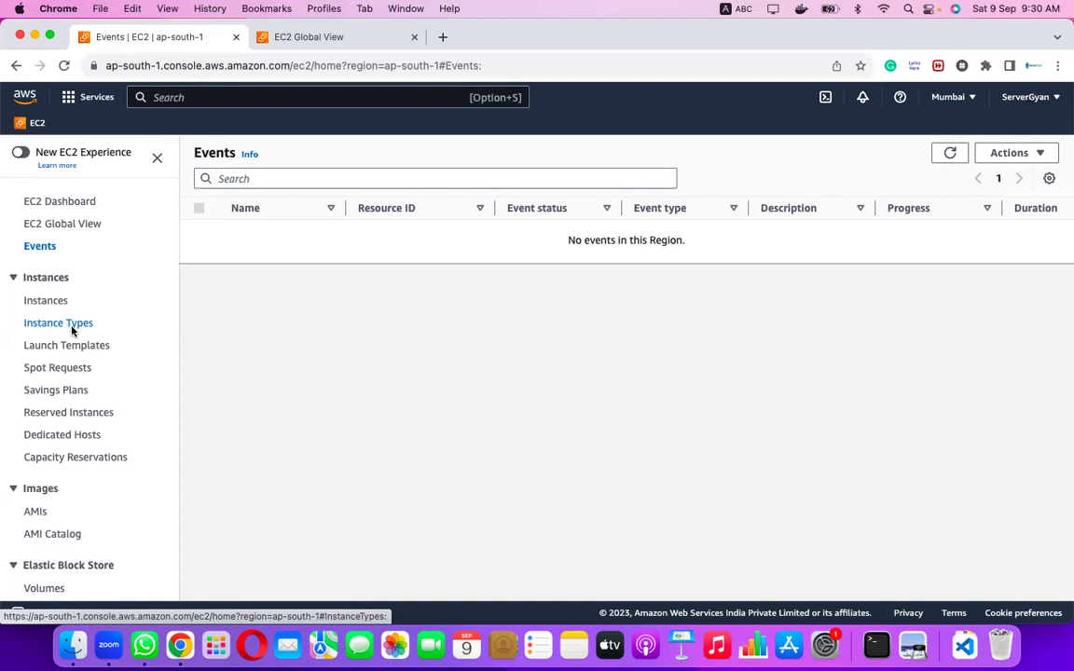
right_click(72, 329)
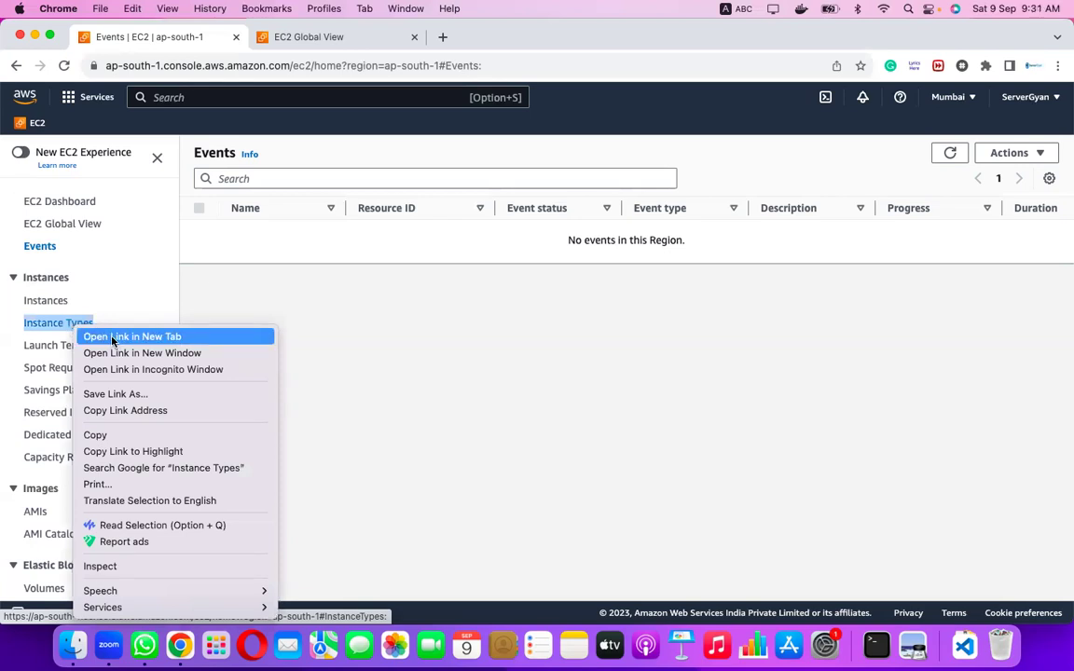
Open the Instance Types page in a new browser tab and switch to it.
left_click(114, 339)
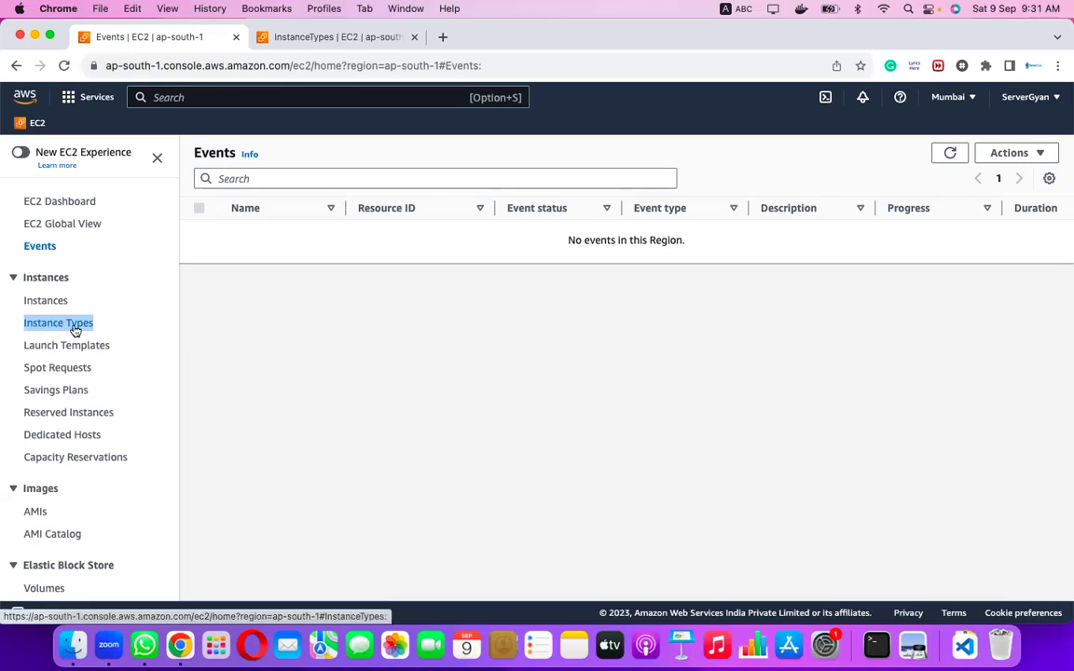
left_click(327, 36)
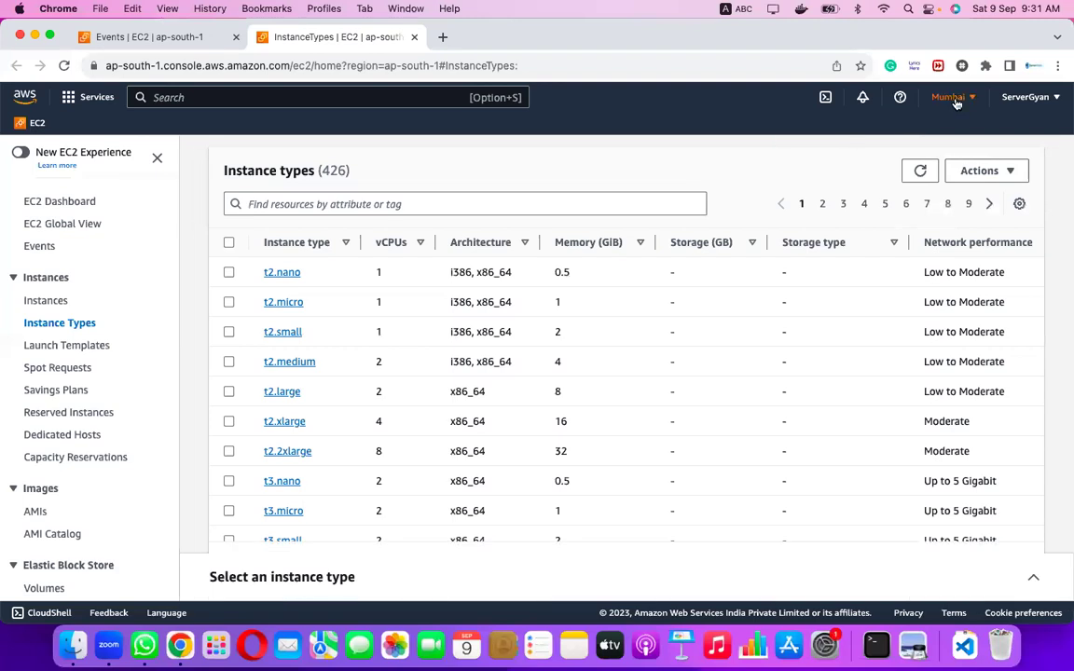
Page through the 426 instance types to the last page, page 9.
scroll(350, 304, "down", 10)
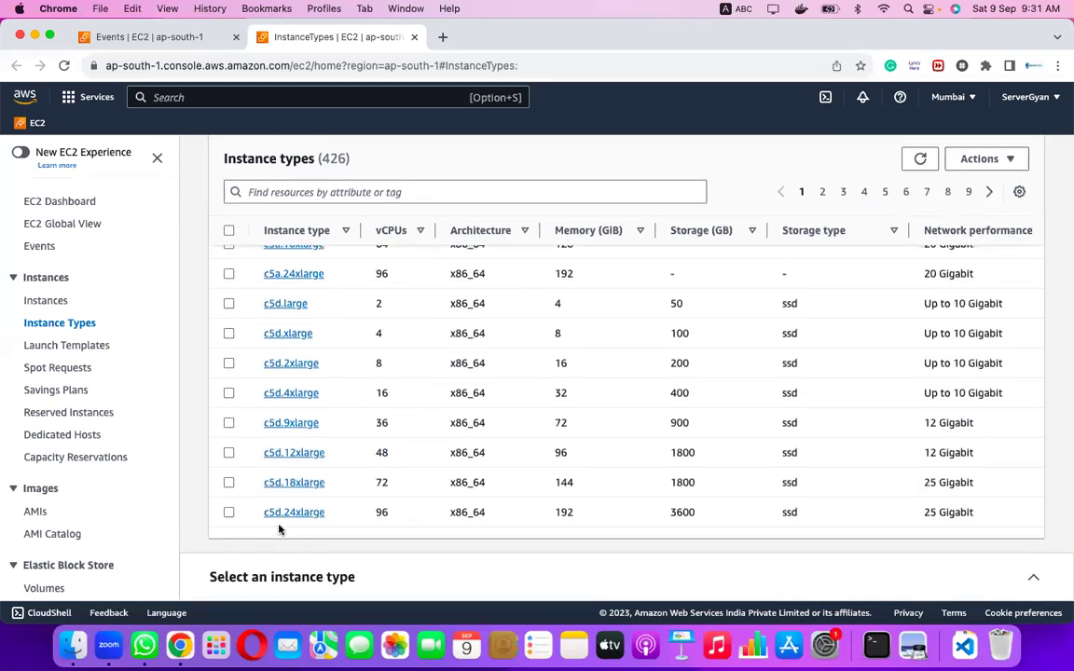
scroll(295, 451, "up", 4)
scroll(295, 454, "up", 10)
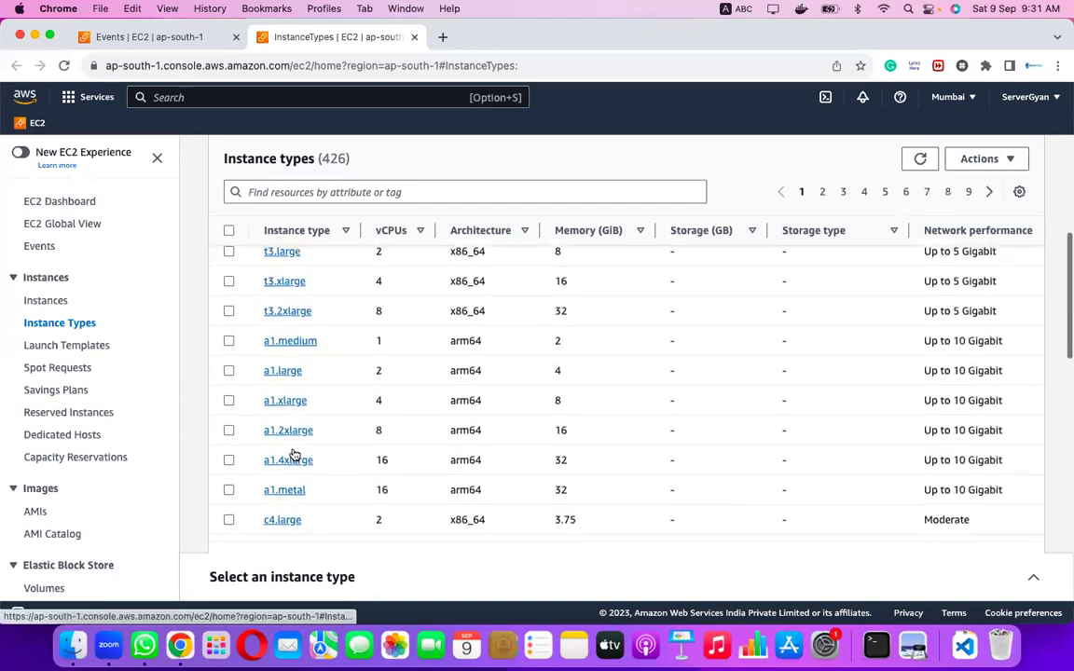
scroll(294, 454, "up", 1)
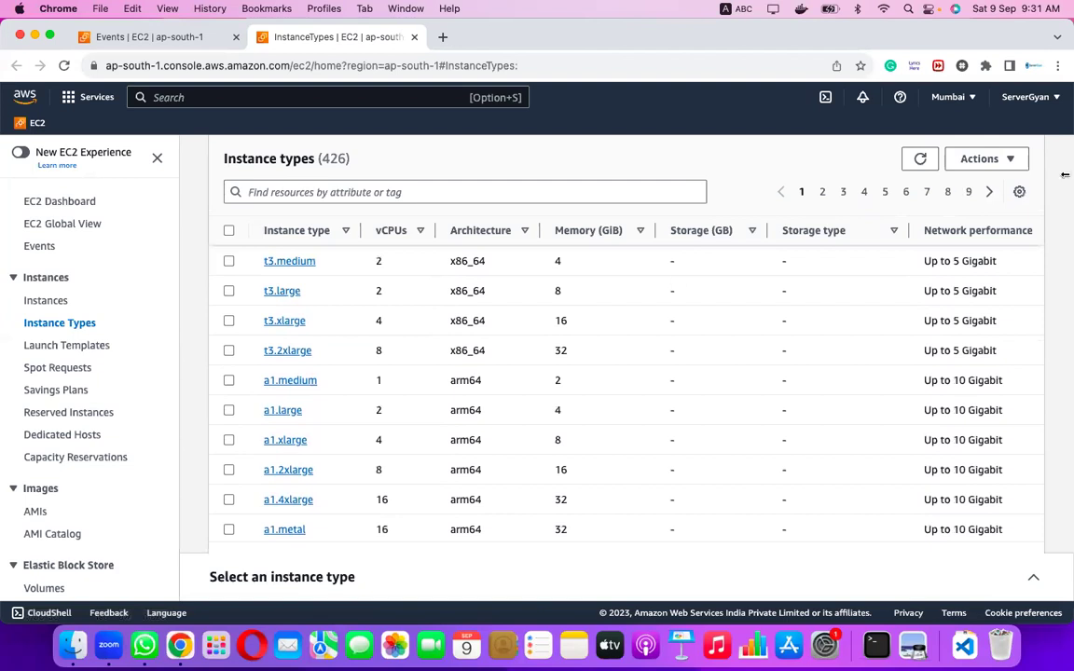
left_click(993, 193)
left_click(969, 192)
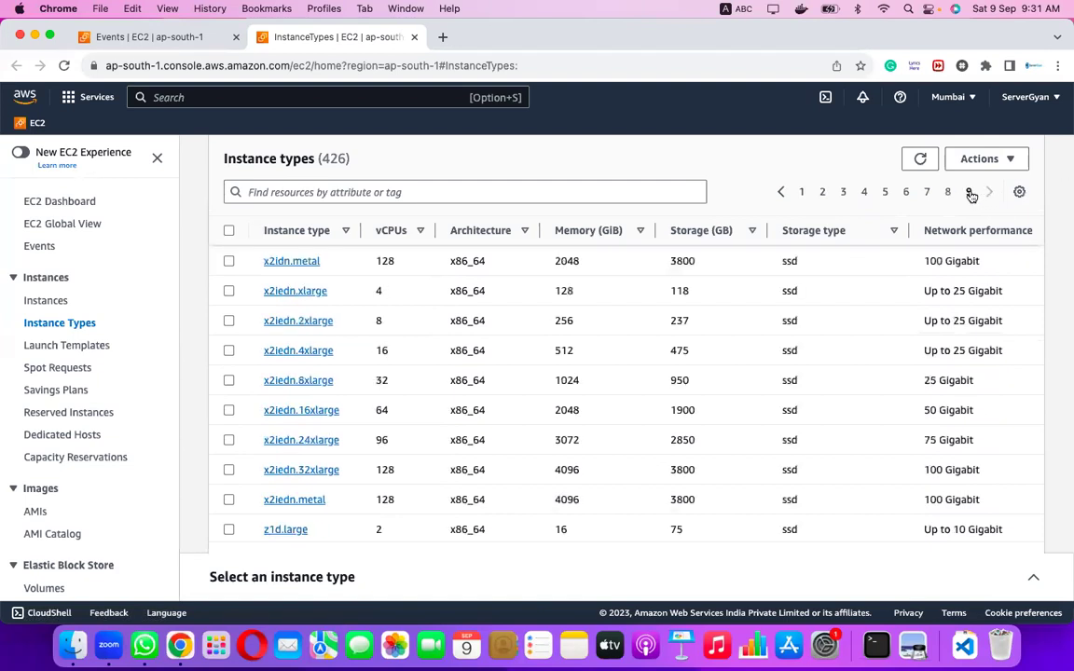
scroll(522, 435, "down", 1)
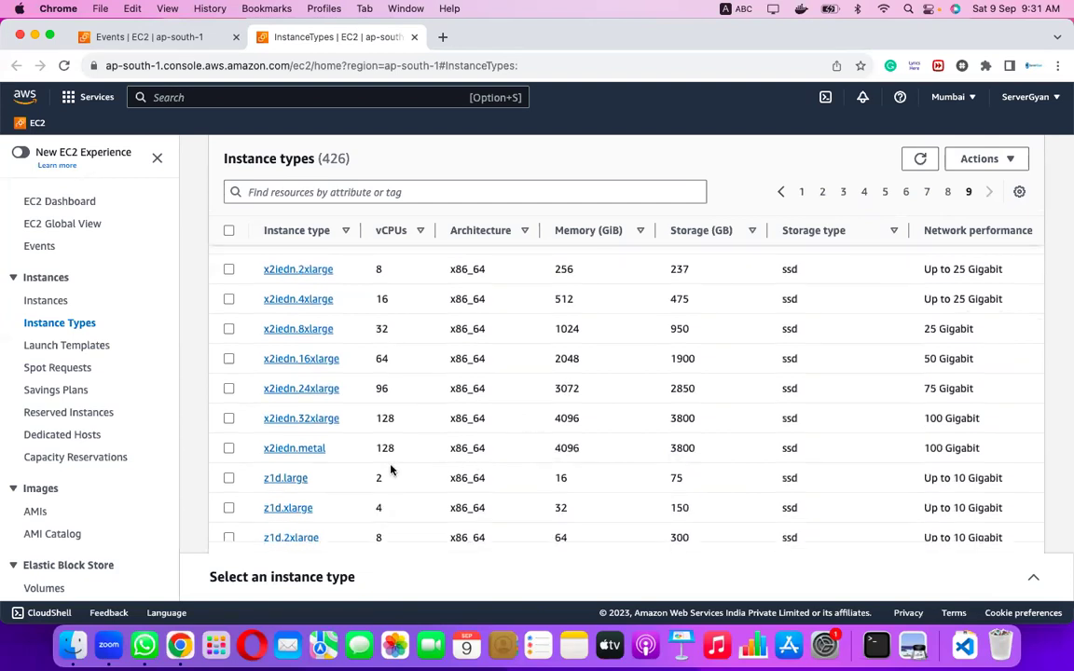
Select x2iedn.metal and highlight its 128 vCPUs, 4096 GiB memory and 100 Gigabit networking.
left_click_drag(371, 445, 395, 453)
left_click(410, 447)
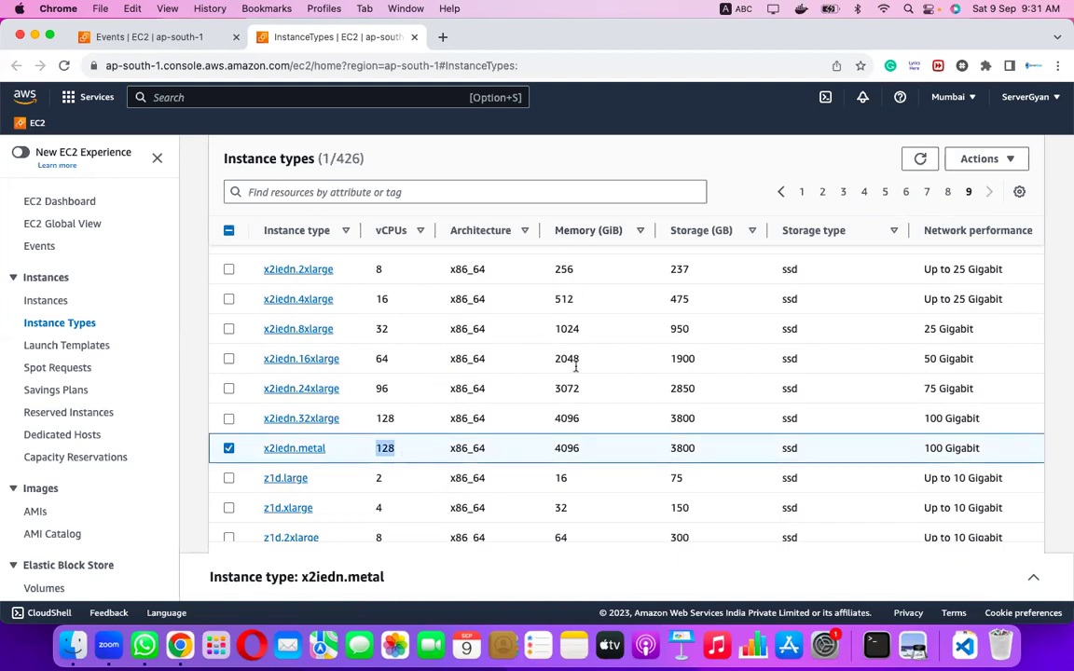
left_click(564, 448)
double_click(563, 449)
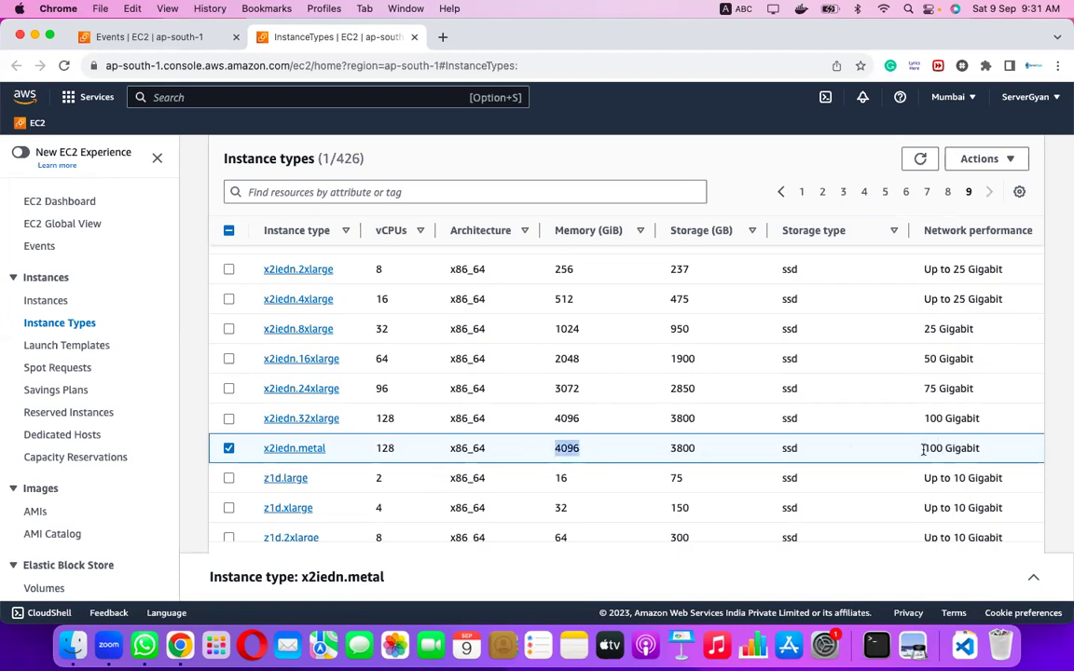
left_click_drag(926, 449, 1010, 451)
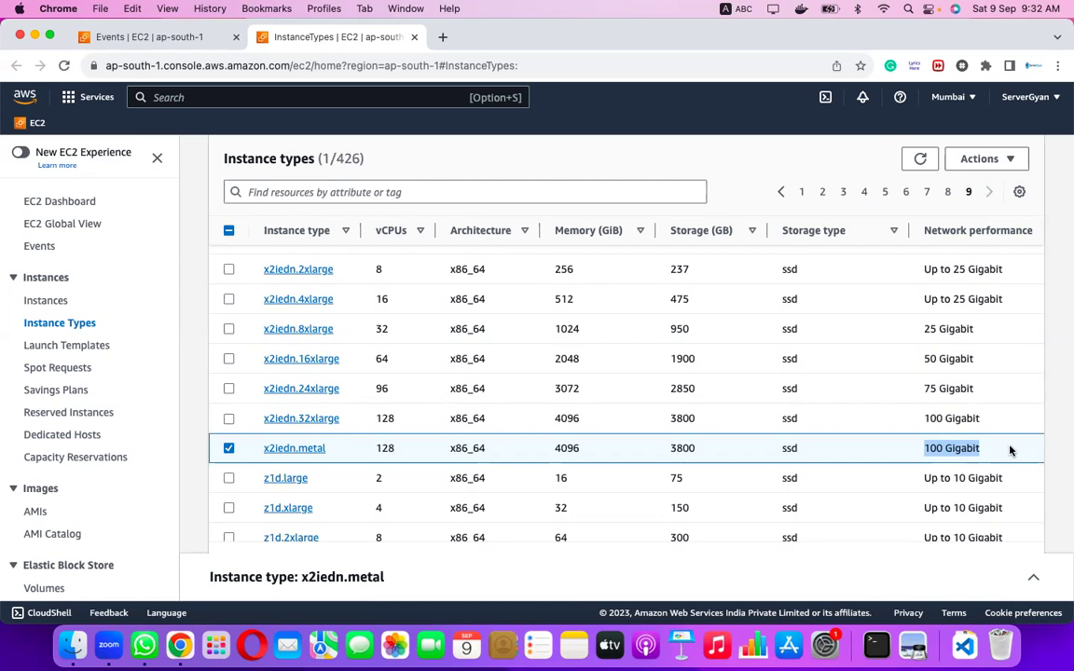
Search 't2.' and apply the filter Instance type = t2.xlarge.
scroll(723, 424, "up", 5)
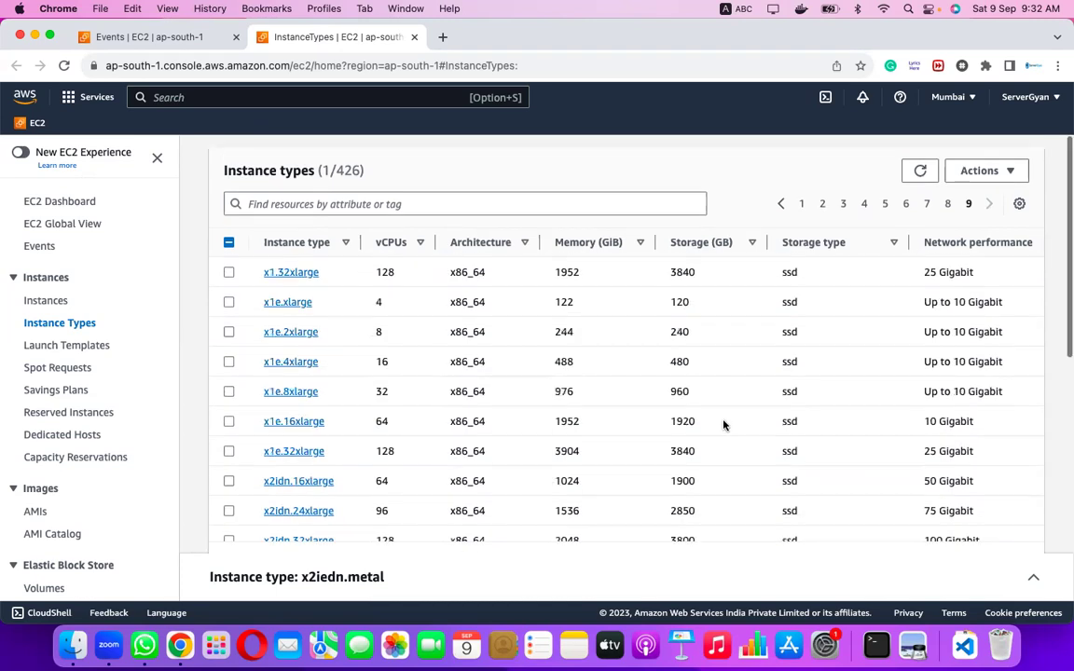
left_click(286, 205)
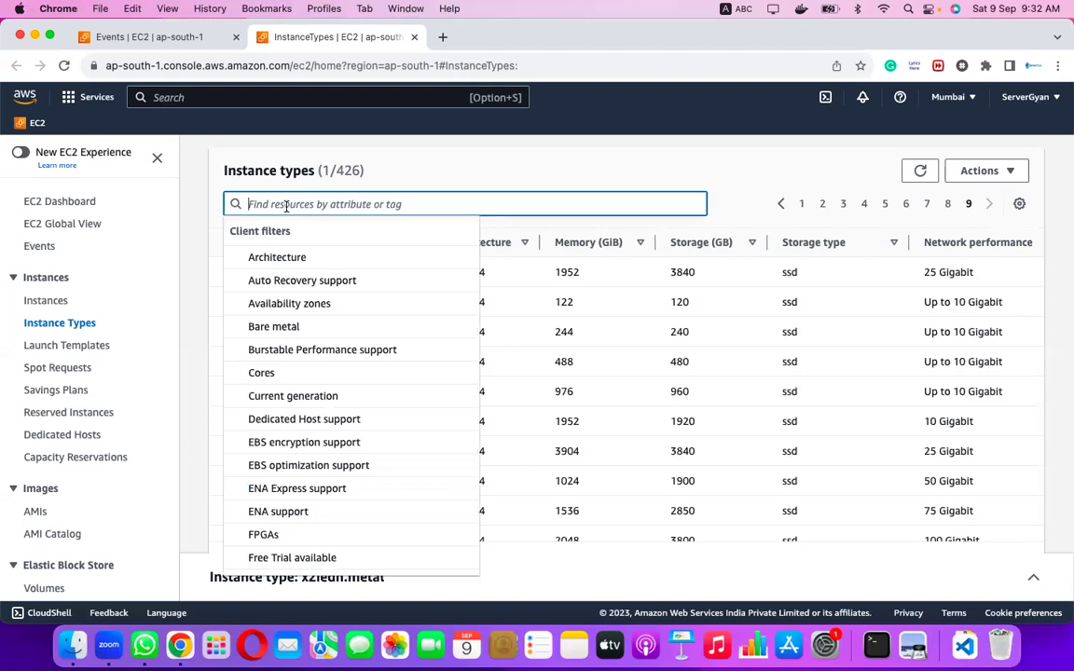
type("t2")
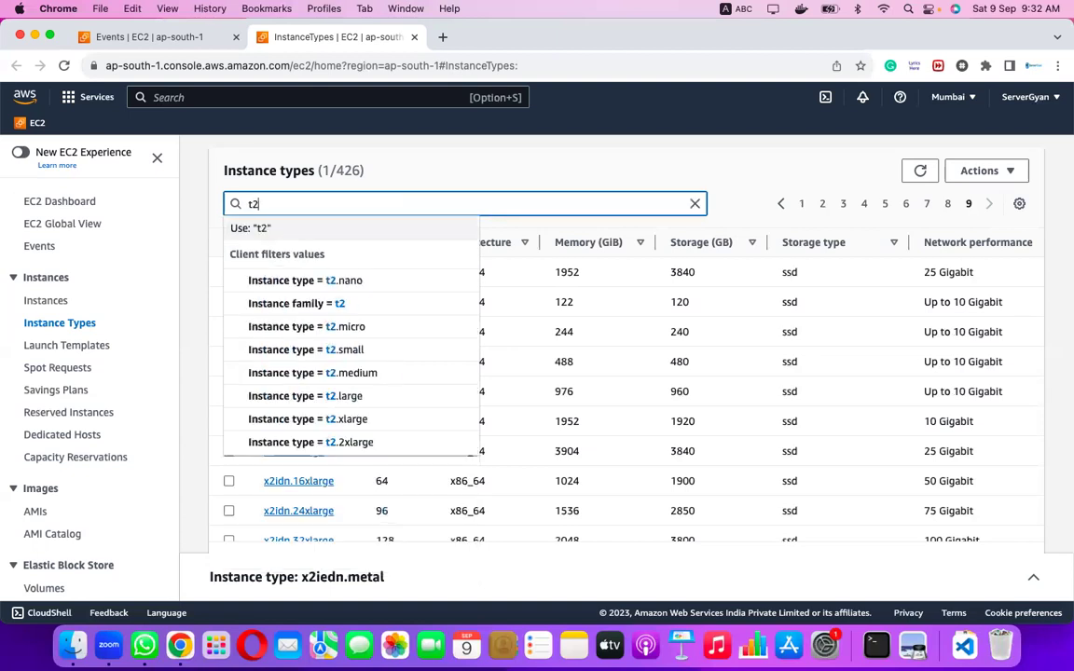
type(".")
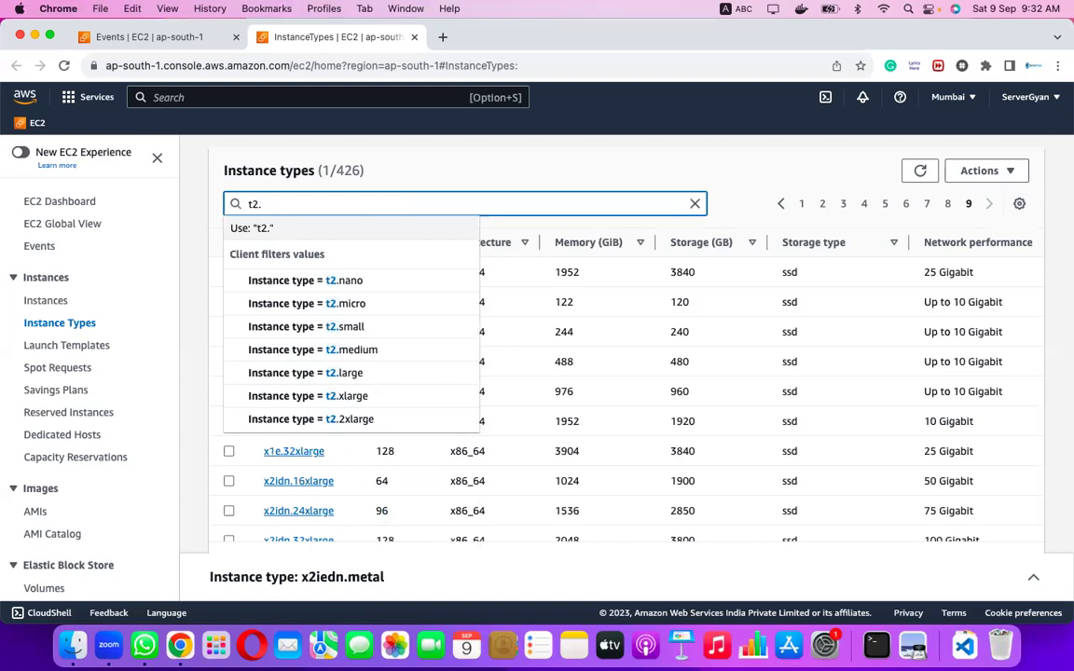
left_click(353, 396)
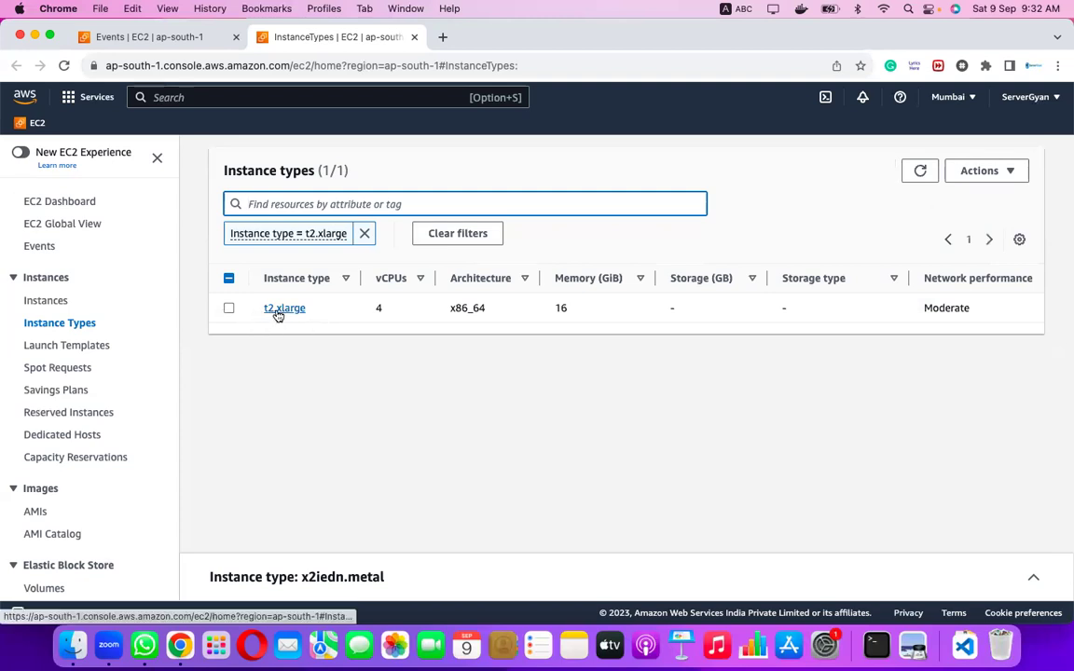
left_click(277, 312)
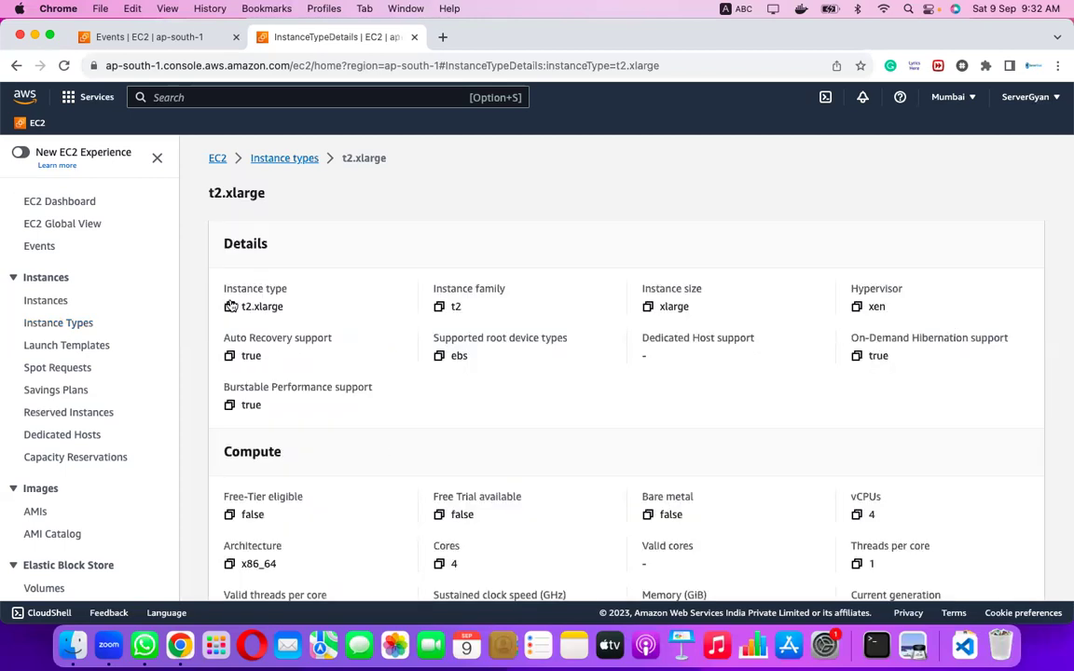
double_click(244, 308)
left_click_drag(253, 306, 282, 305)
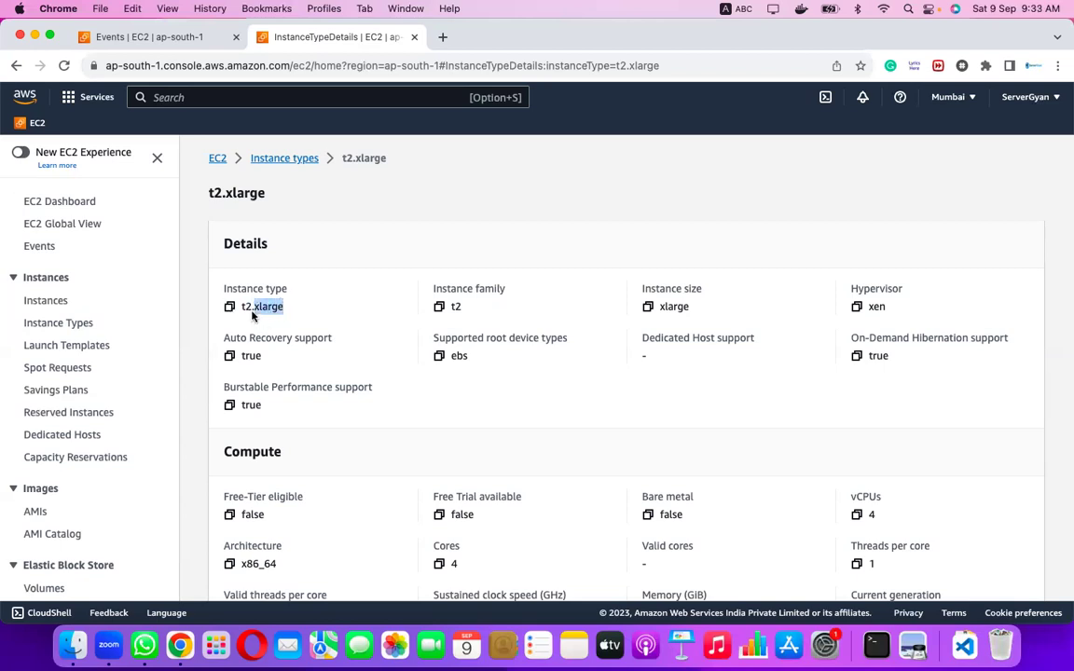
left_click(253, 311)
left_click_drag(242, 307, 253, 307)
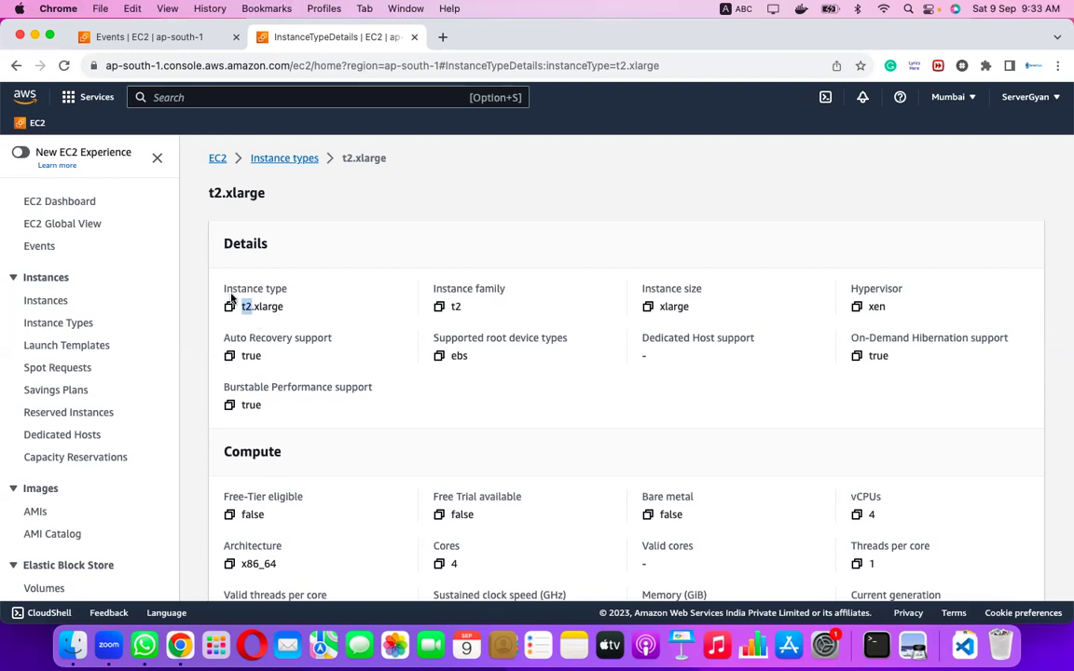
left_click(257, 309)
left_click_drag(255, 309, 287, 308)
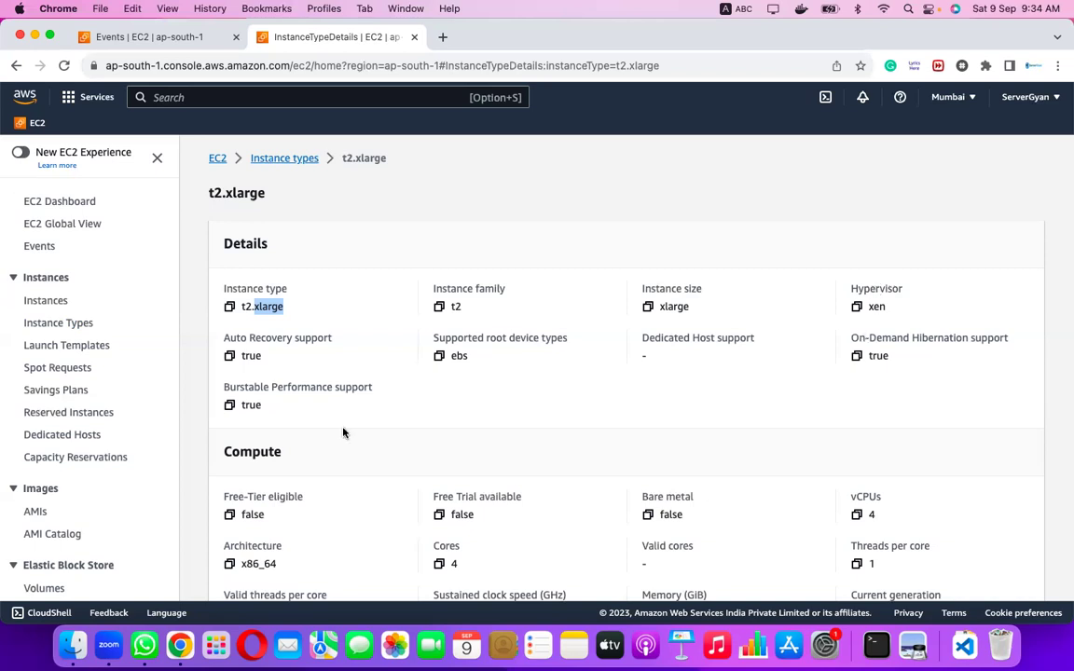
Review t2.xlarge's Pricing section, then return to the full Instance types list via the breadcrumb.
scroll(376, 455, "down", 1)
scroll(376, 454, "down", 3)
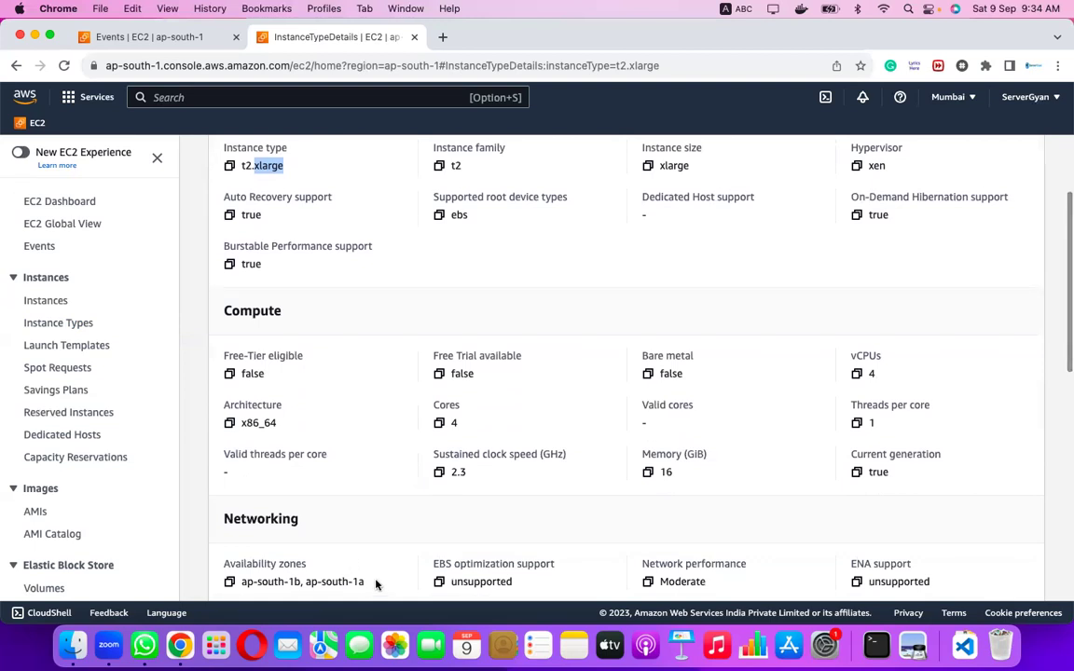
scroll(376, 582, "down", 5)
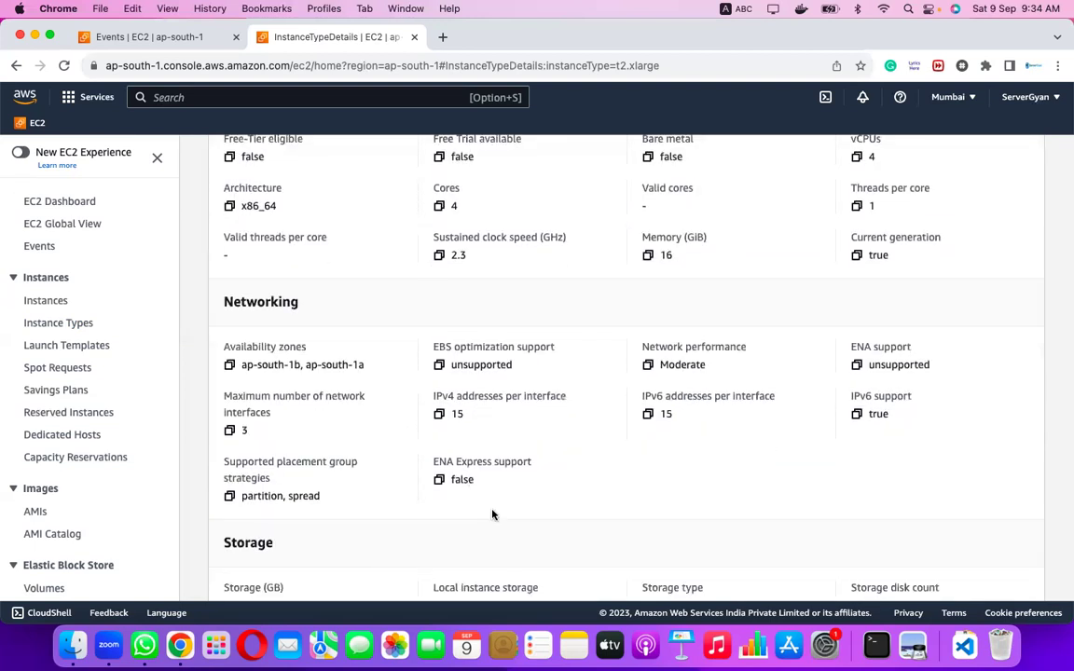
scroll(492, 514, "down", 1)
scroll(493, 515, "down", 15)
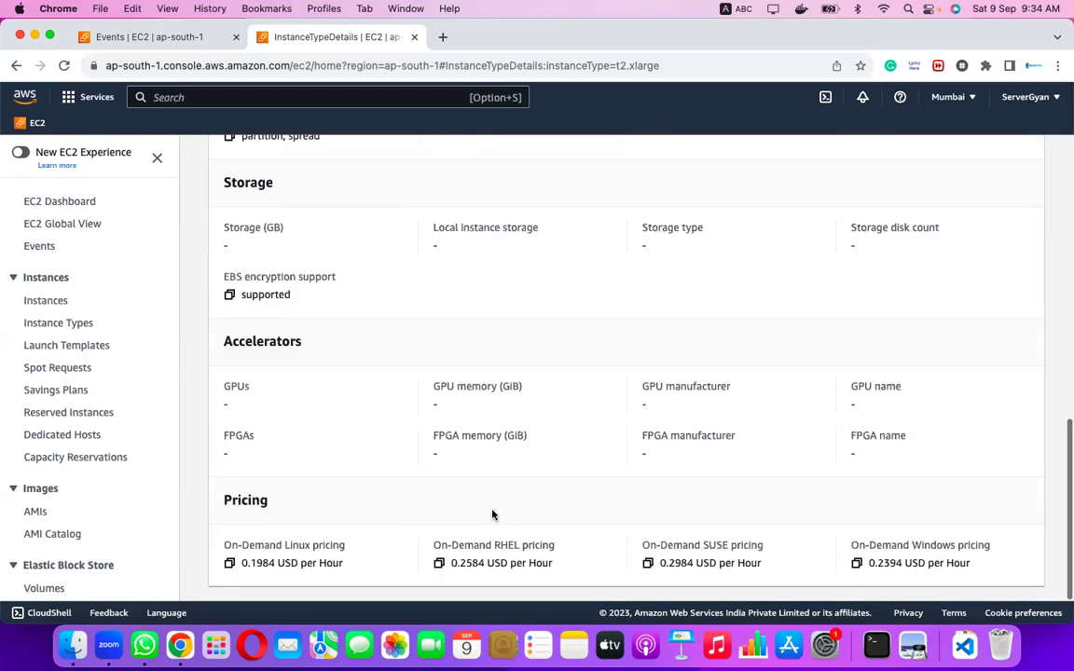
scroll(492, 514, "up", 20)
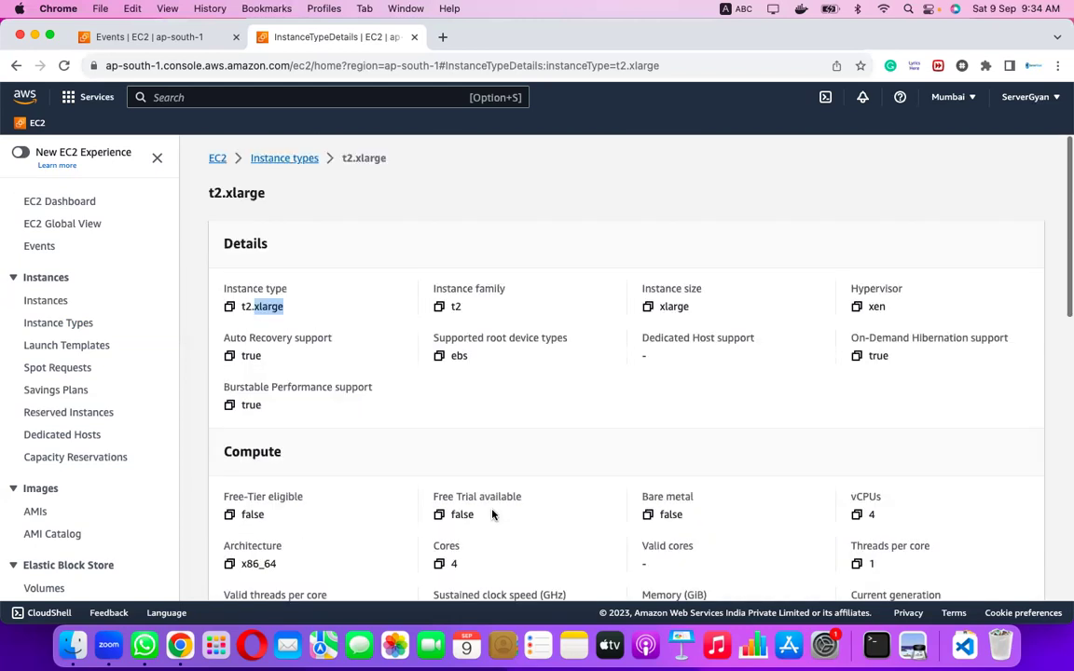
left_click(269, 160)
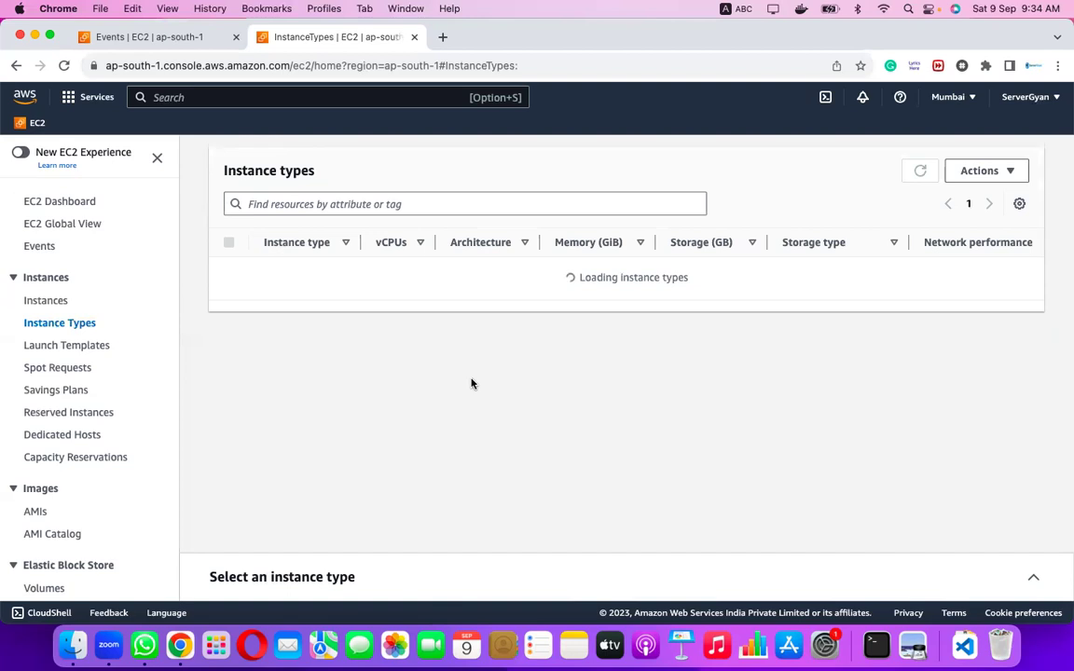
Add Instance type filters for t2.2xlarge and c5.2xlarge.
left_click(400, 203)
type("t")
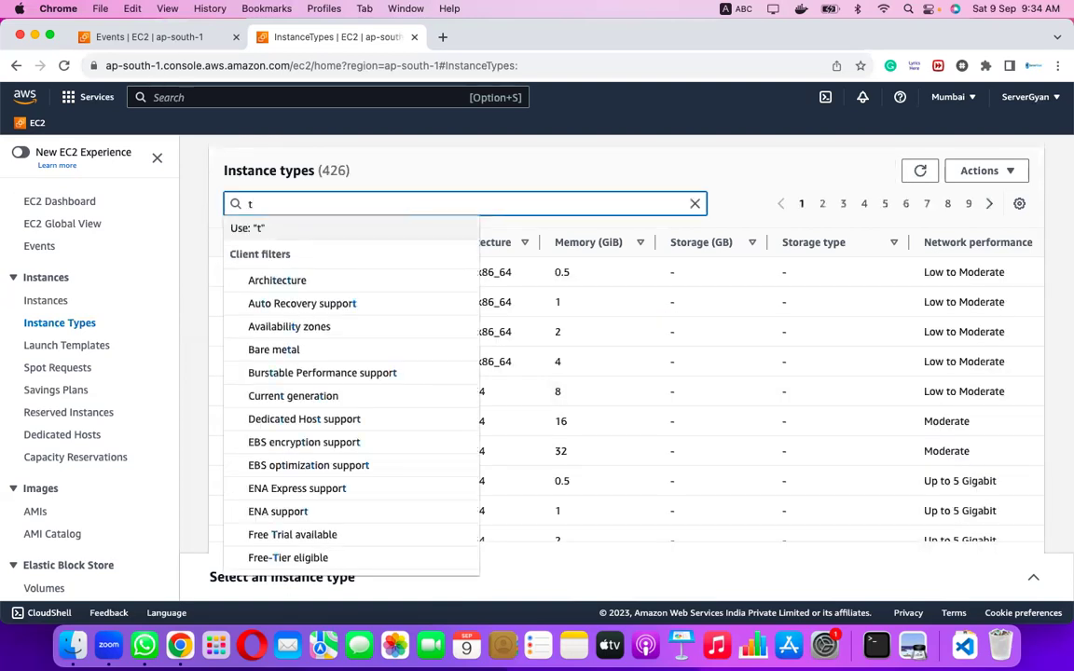
type("2.2")
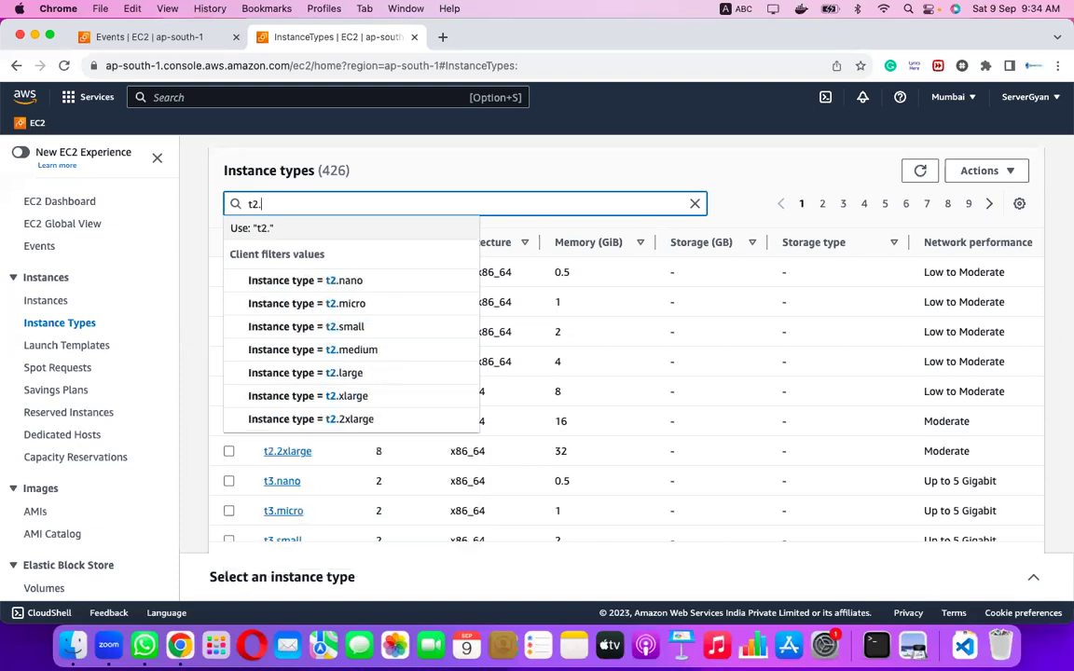
left_click(392, 282)
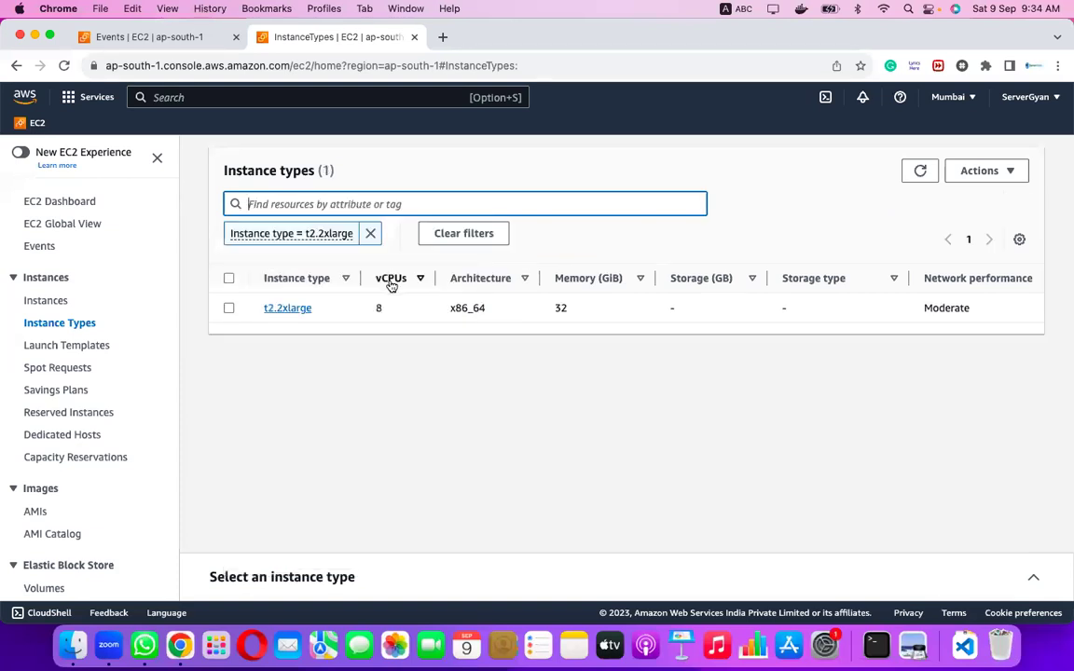
left_click(403, 205)
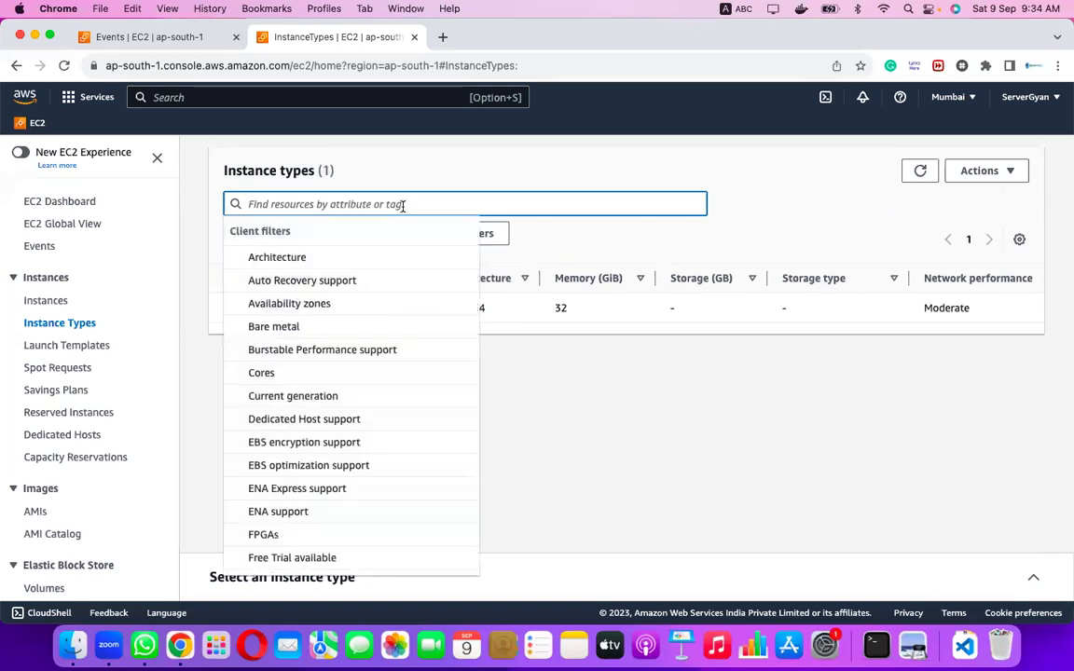
type("c")
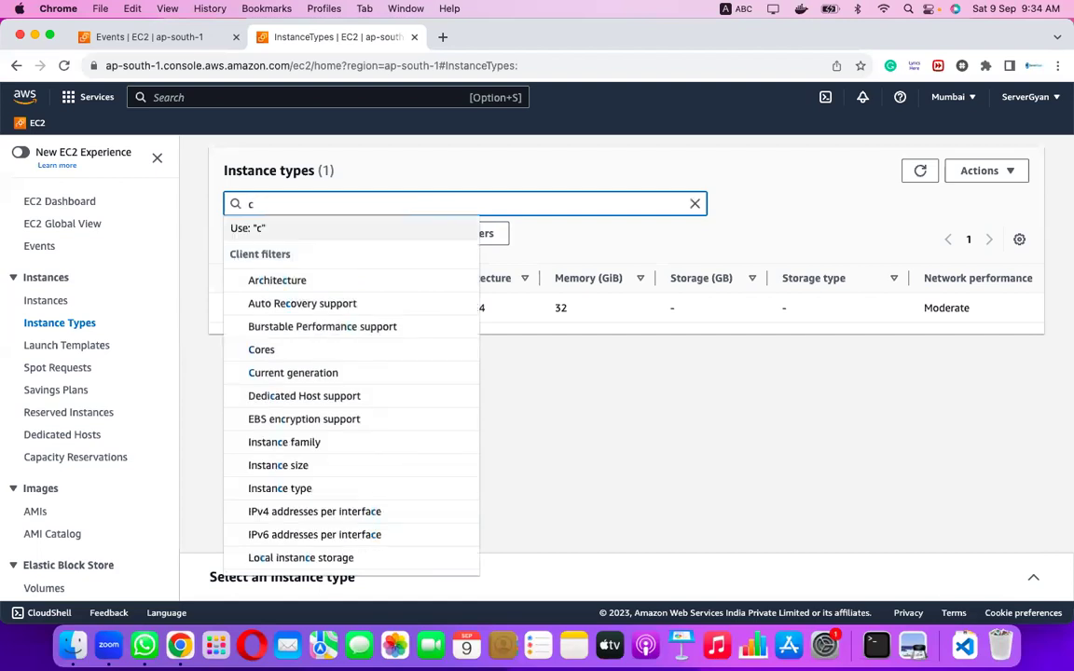
type("5.2")
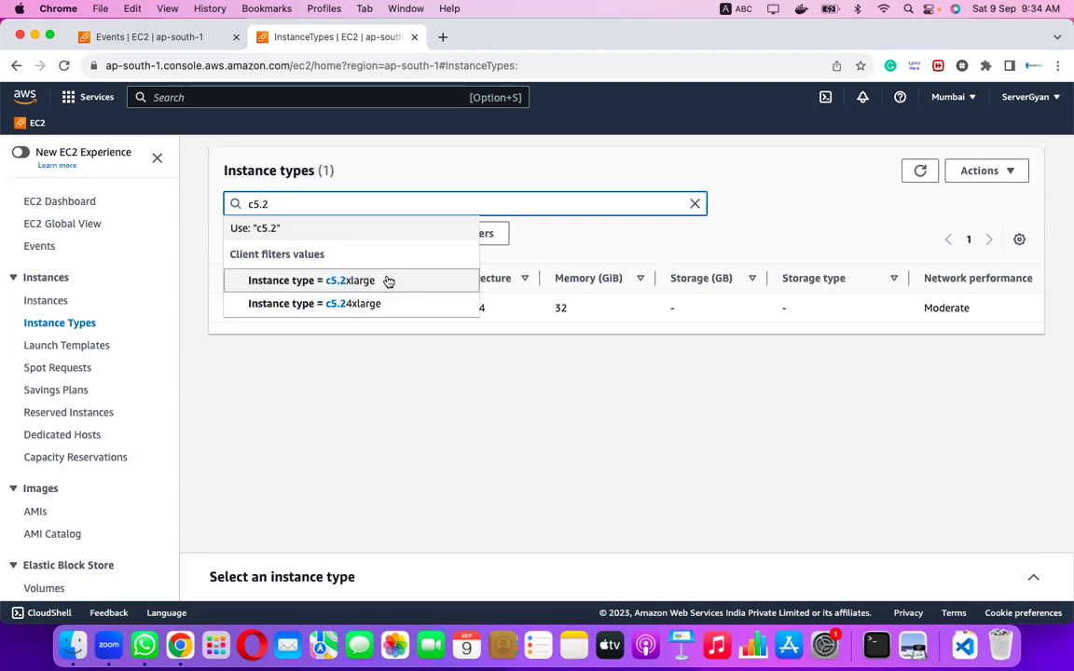
left_click(389, 280)
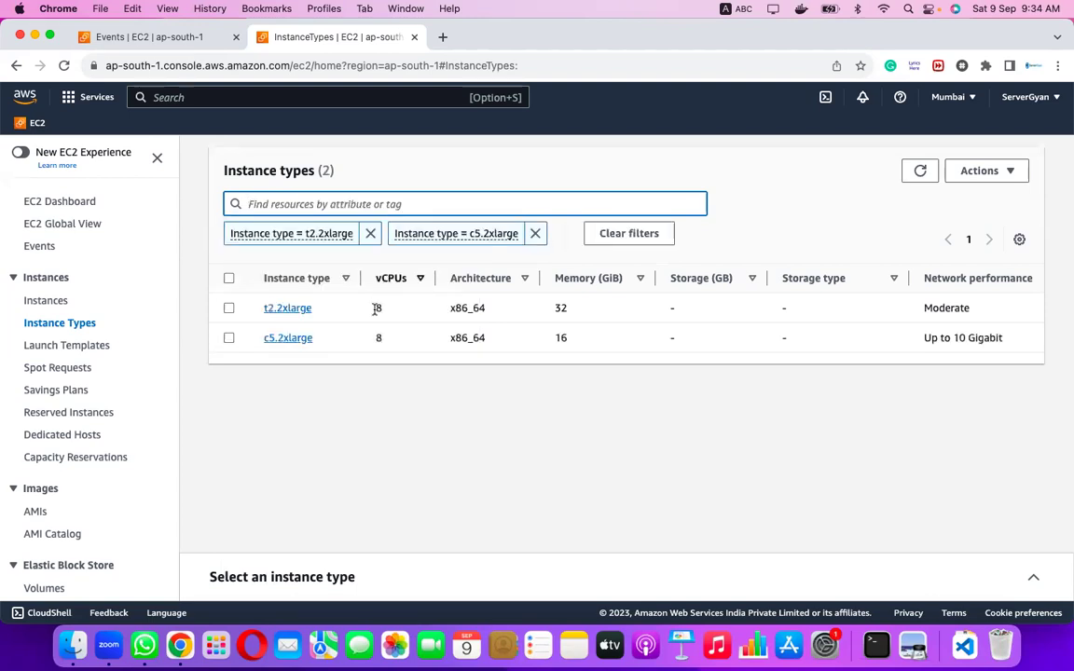
left_click(379, 201)
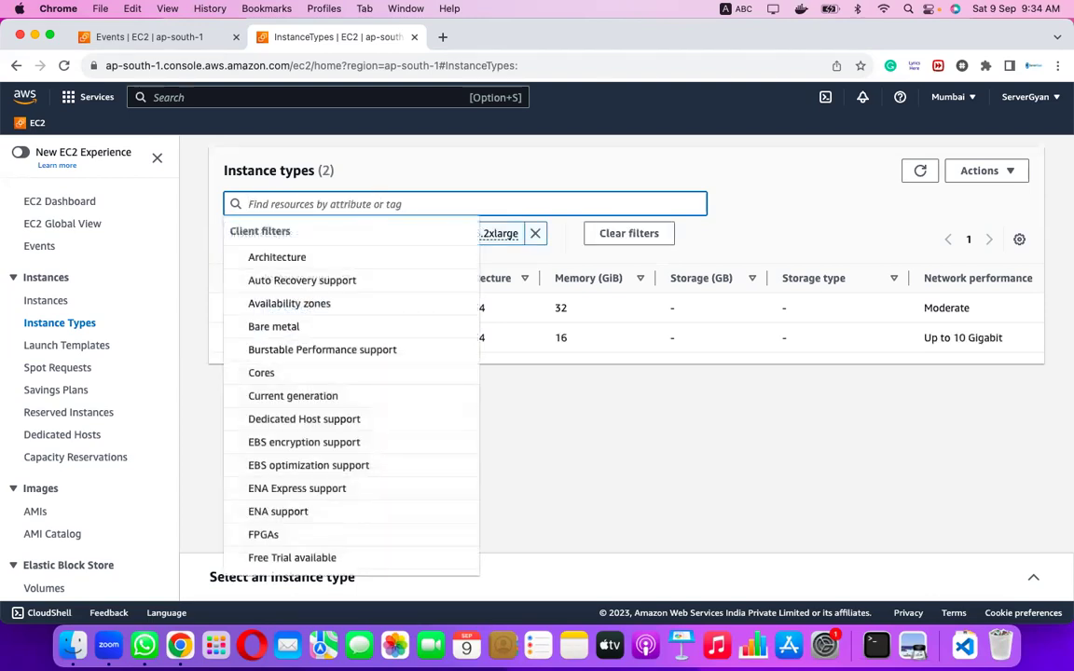
Add m5.2xlarge, r5.2xlarge and c7g.2xlarge to the instance type filters.
type("m5.2")
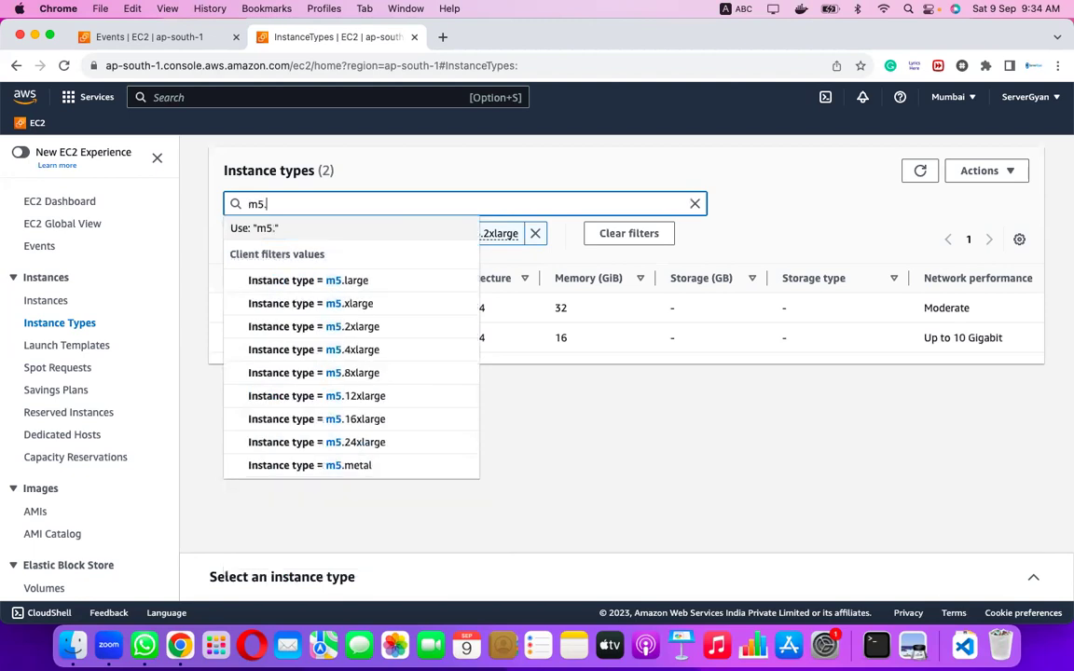
left_click(366, 281)
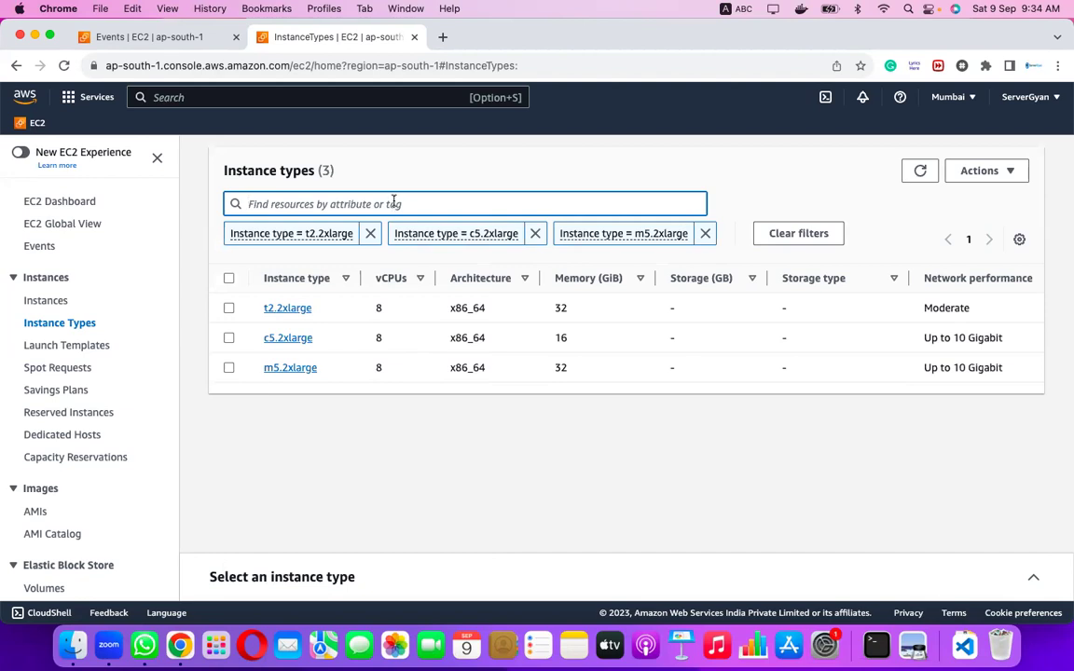
left_click(394, 202)
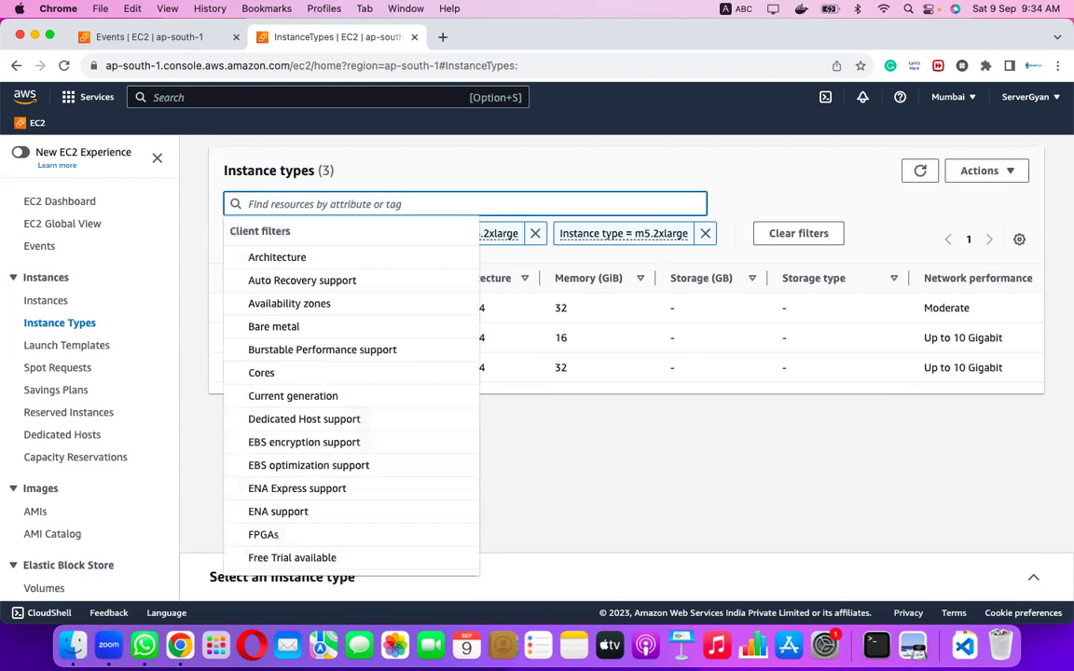
type("r5.")
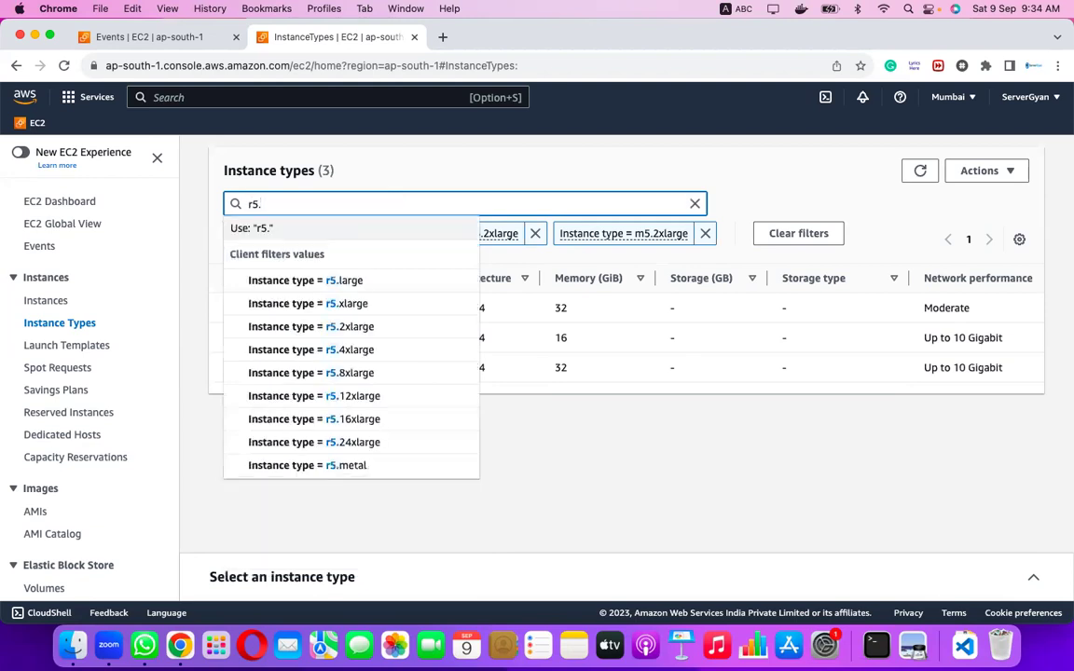
type("2")
left_click(383, 281)
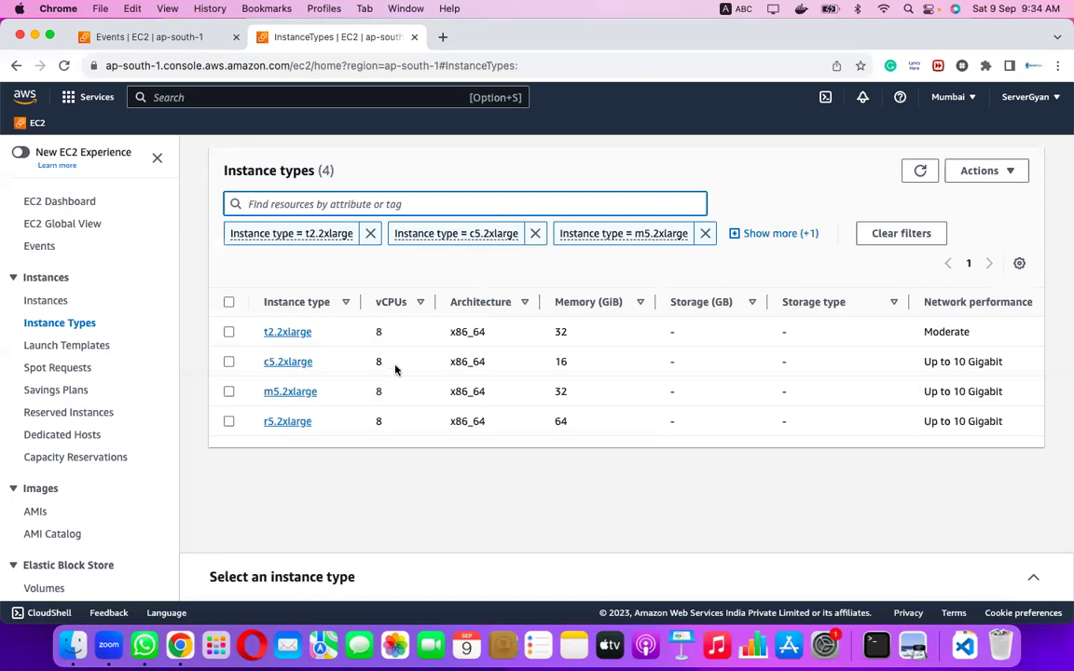
left_click(349, 204)
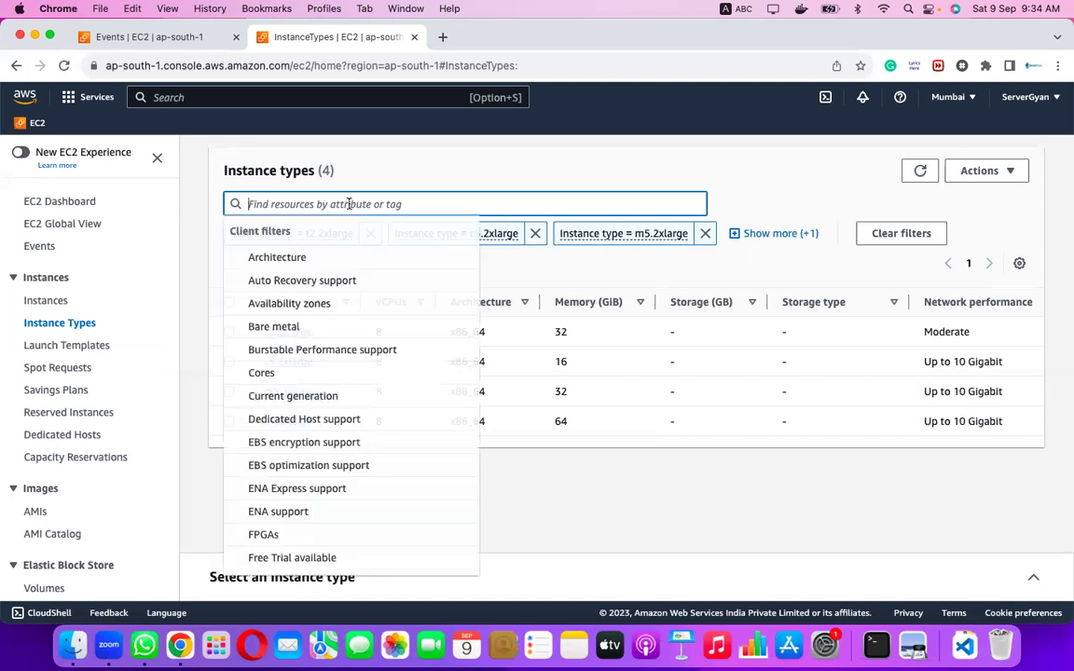
type("c")
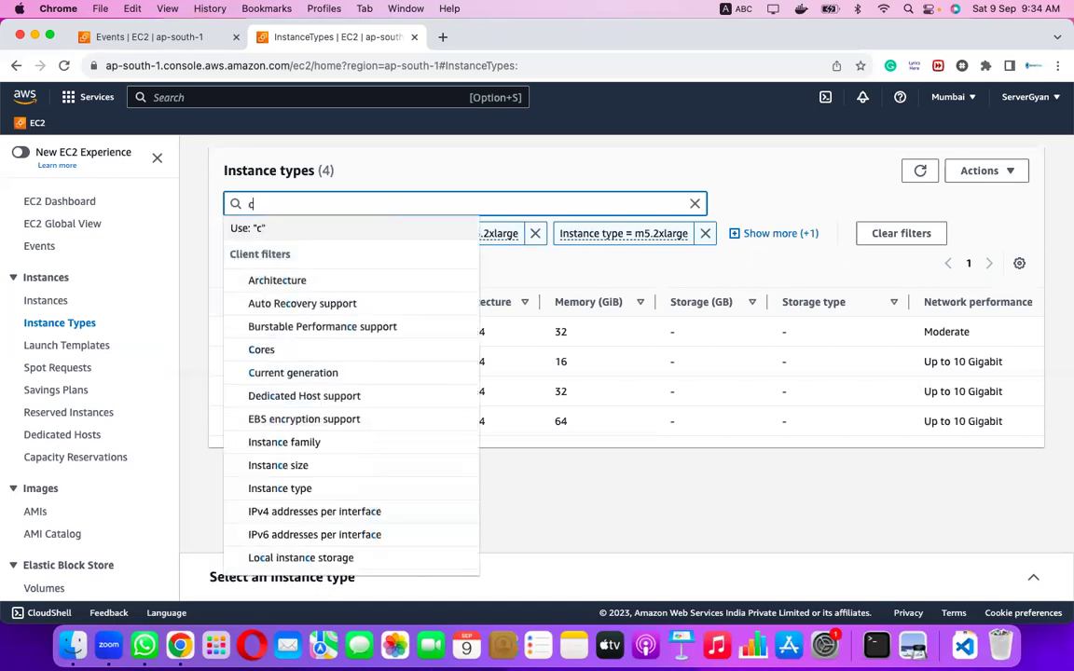
type("7.2")
key("BackSpace")
key("BackSpace")
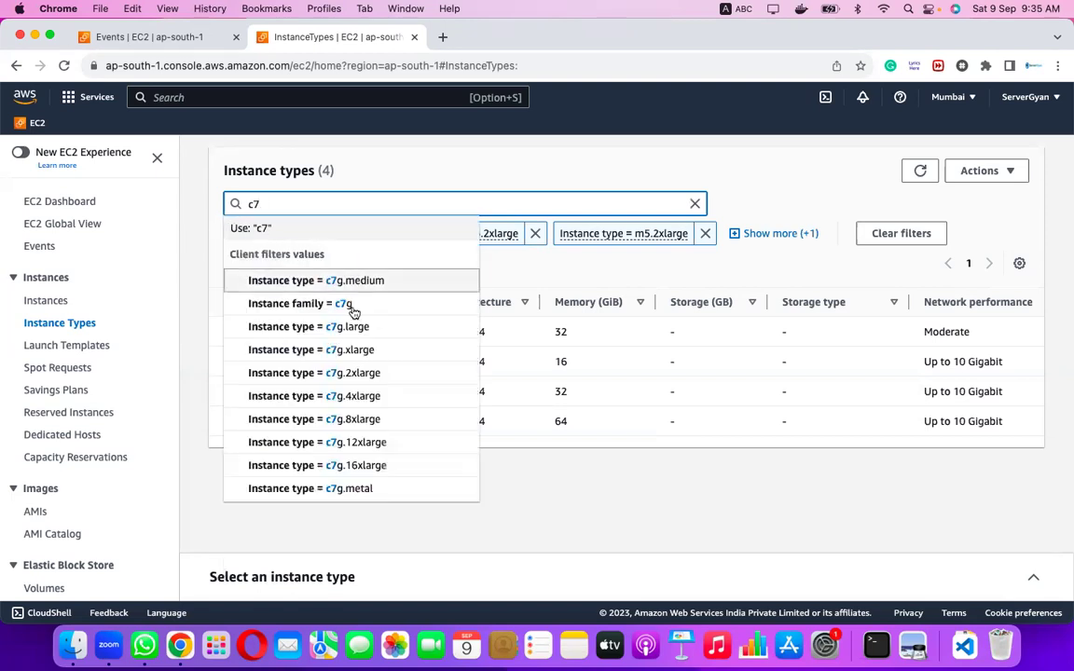
left_click(357, 373)
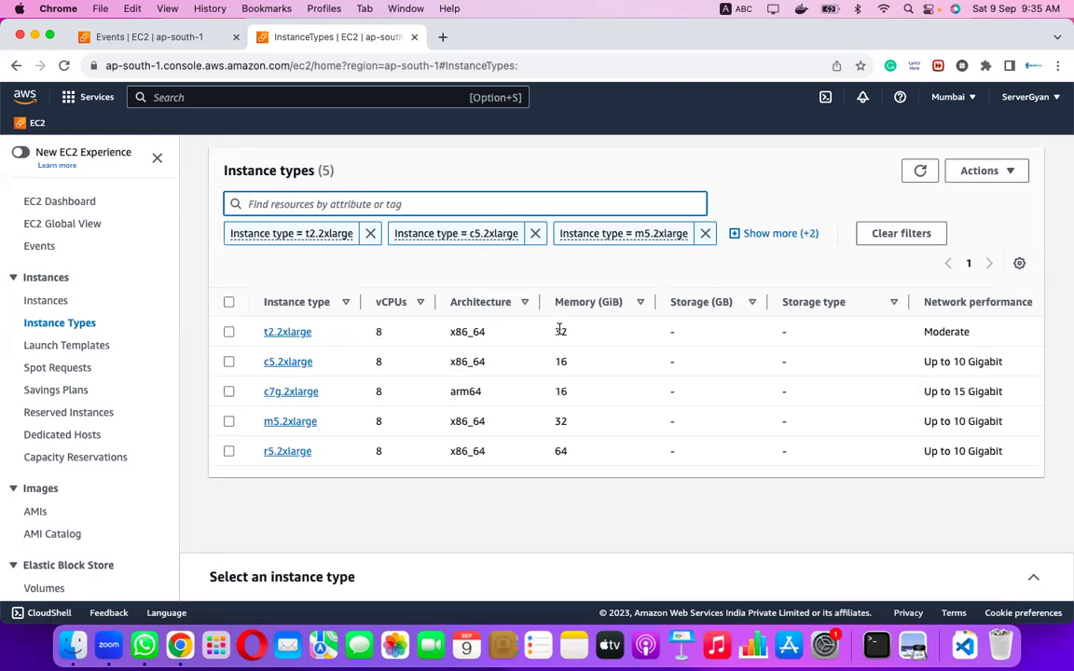
Check t2.2xlarge's On-Demand Linux hourly price and bring up its details.
scroll(711, 365, "right", 10)
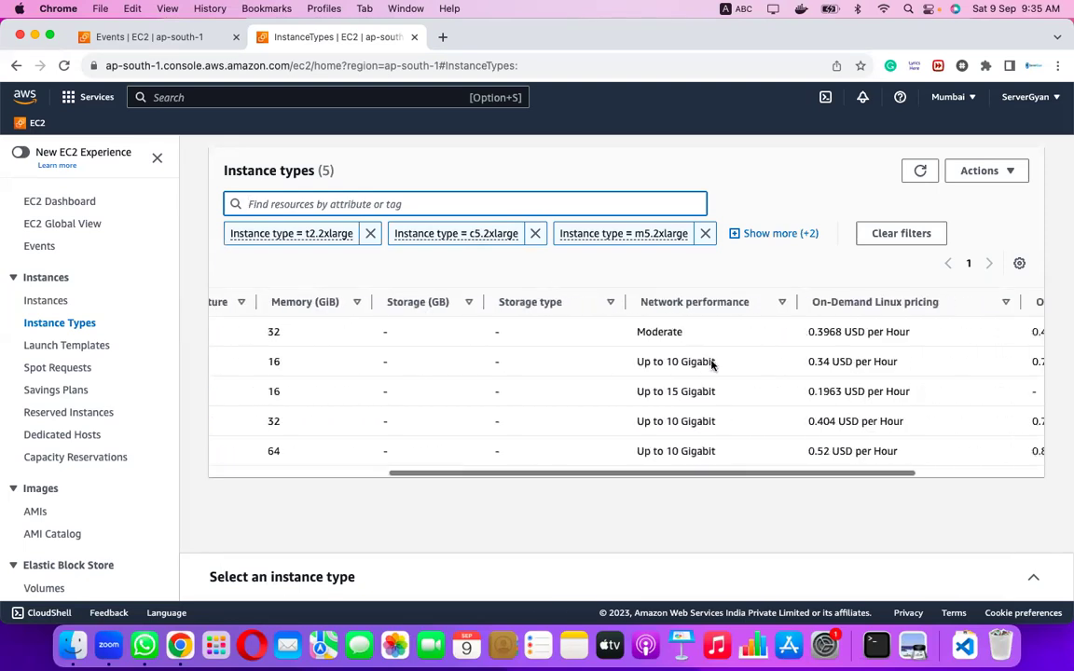
left_click_drag(742, 330, 770, 332)
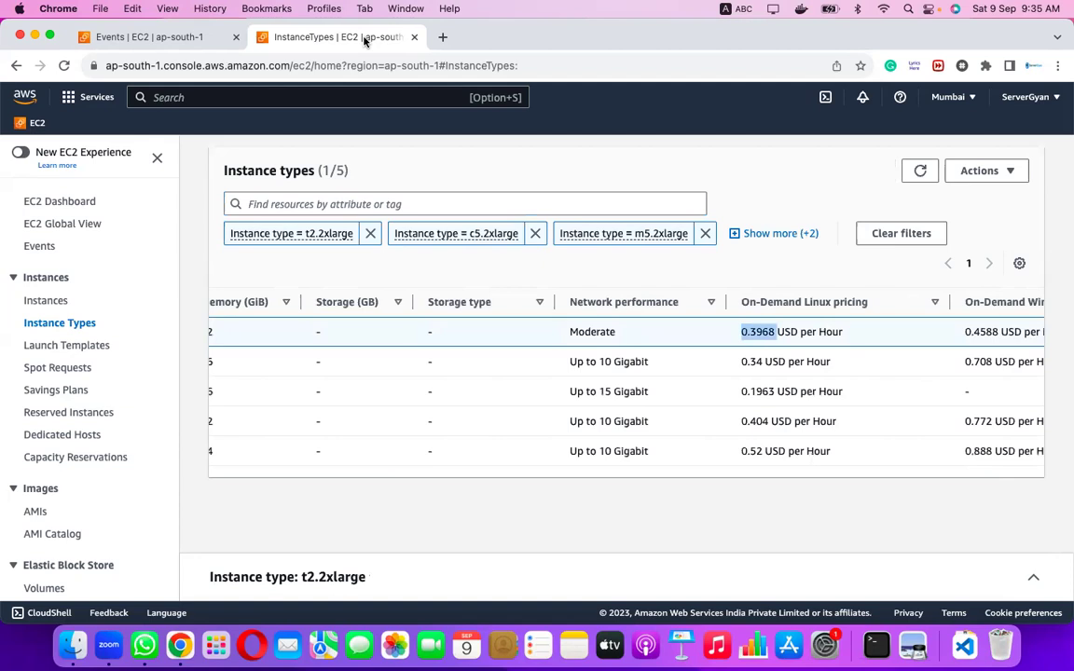
left_click(724, 330)
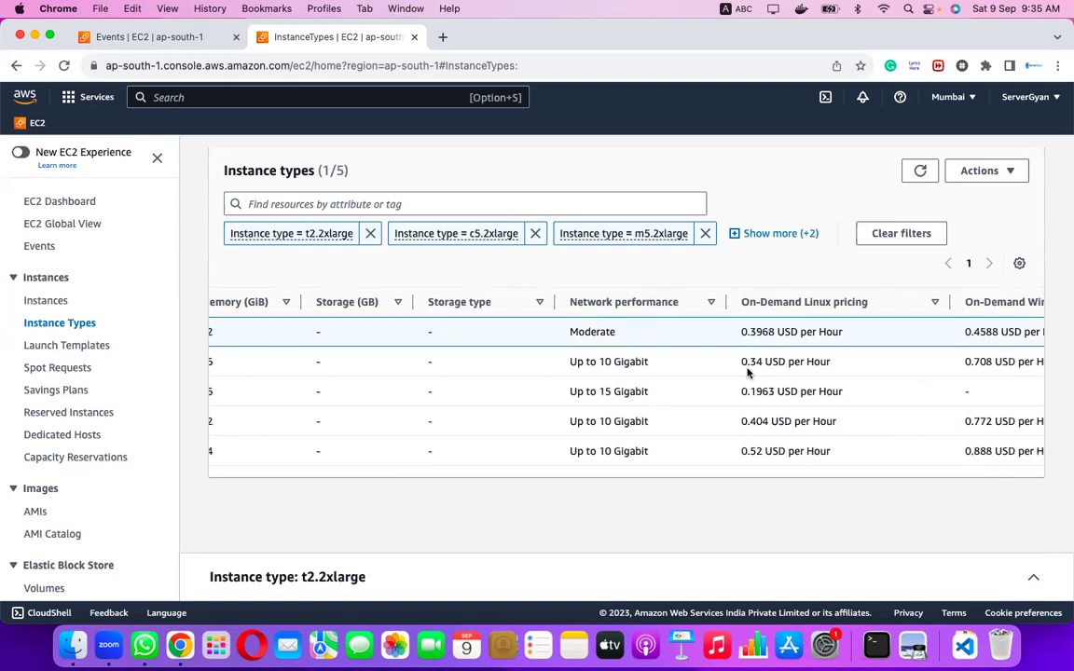
scroll(746, 373, "left", 5)
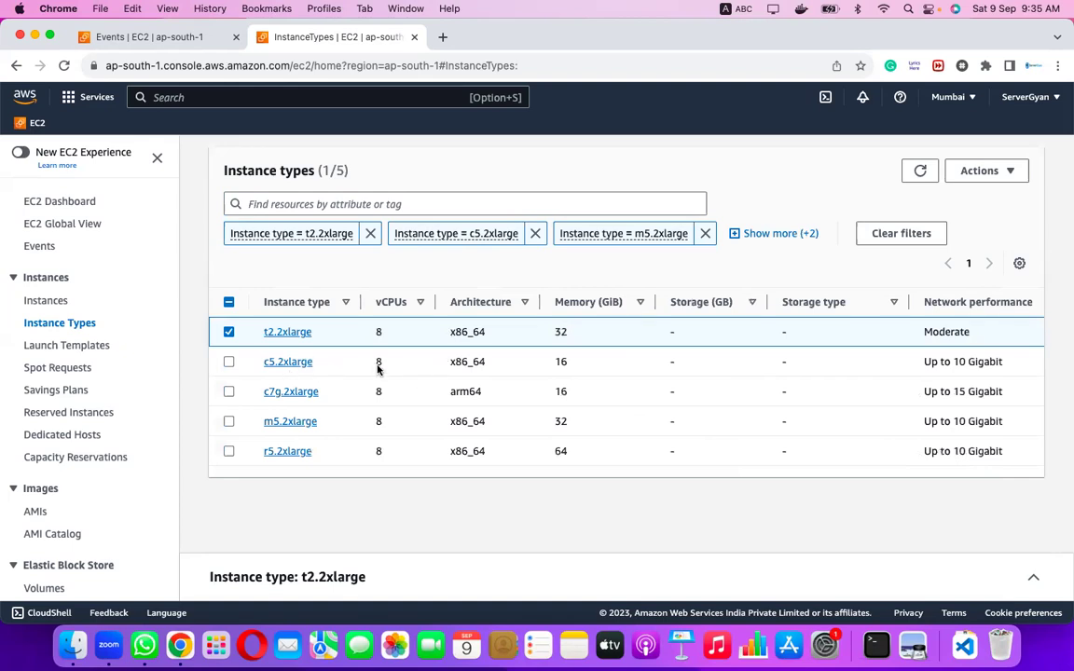
scroll(572, 365, "right", 5)
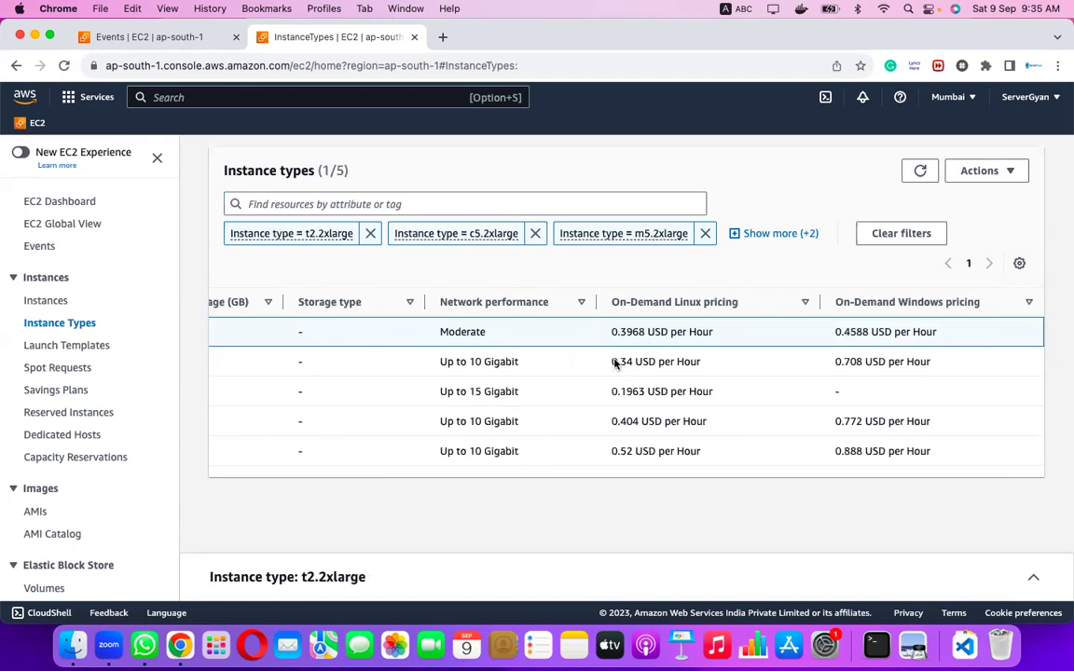
scroll(631, 369, "left", 5)
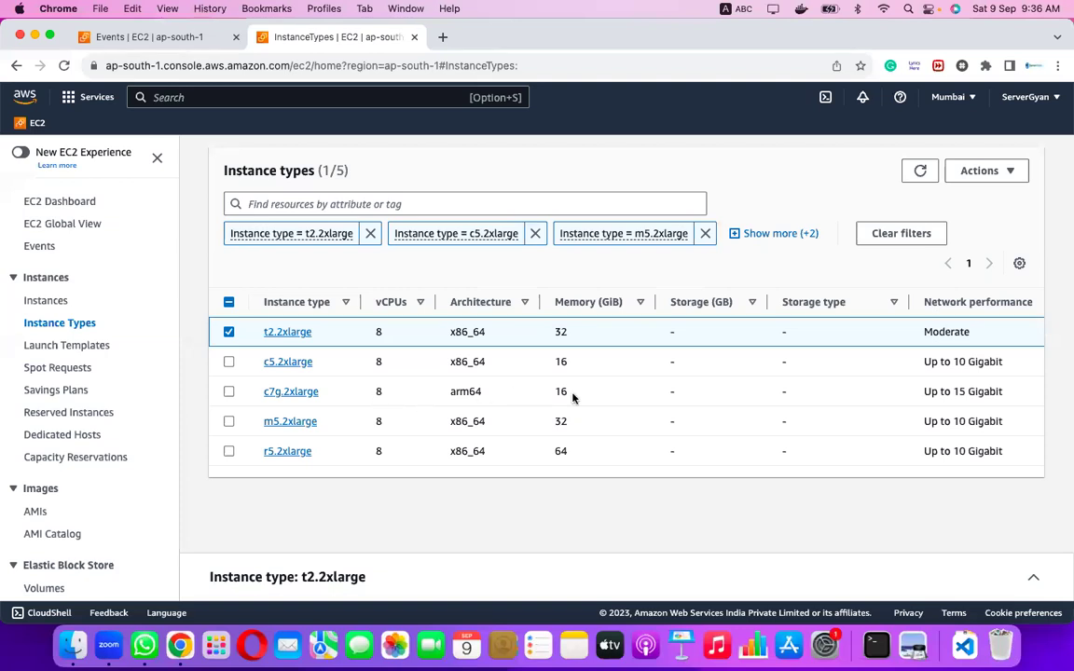
Compare c7g.2xlarge's arm64 architecture with t2.2xlarge's 0.3968 price, then show m5.2xlarge details.
left_click_drag(450, 395, 483, 395)
scroll(482, 395, "right", 10)
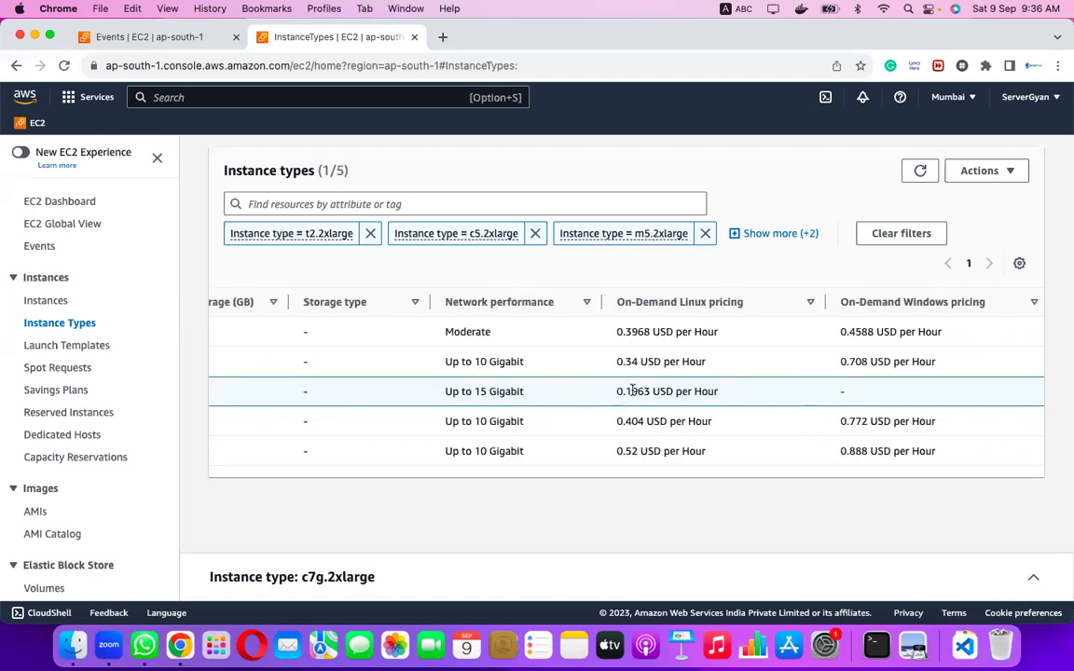
left_click_drag(614, 332, 650, 332)
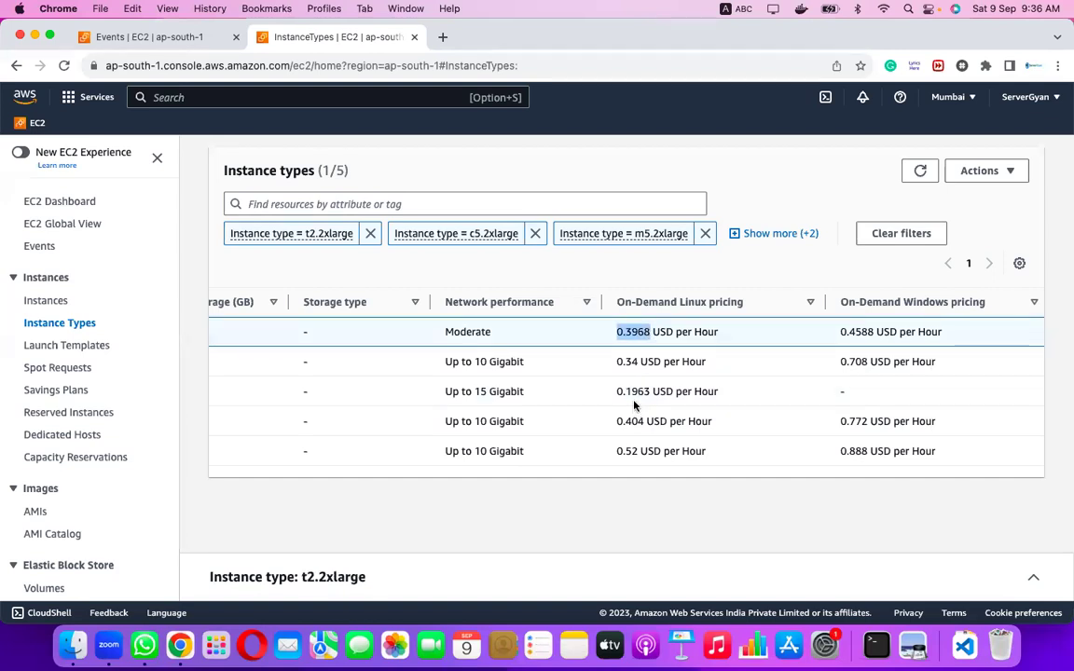
scroll(634, 403, "left", 10)
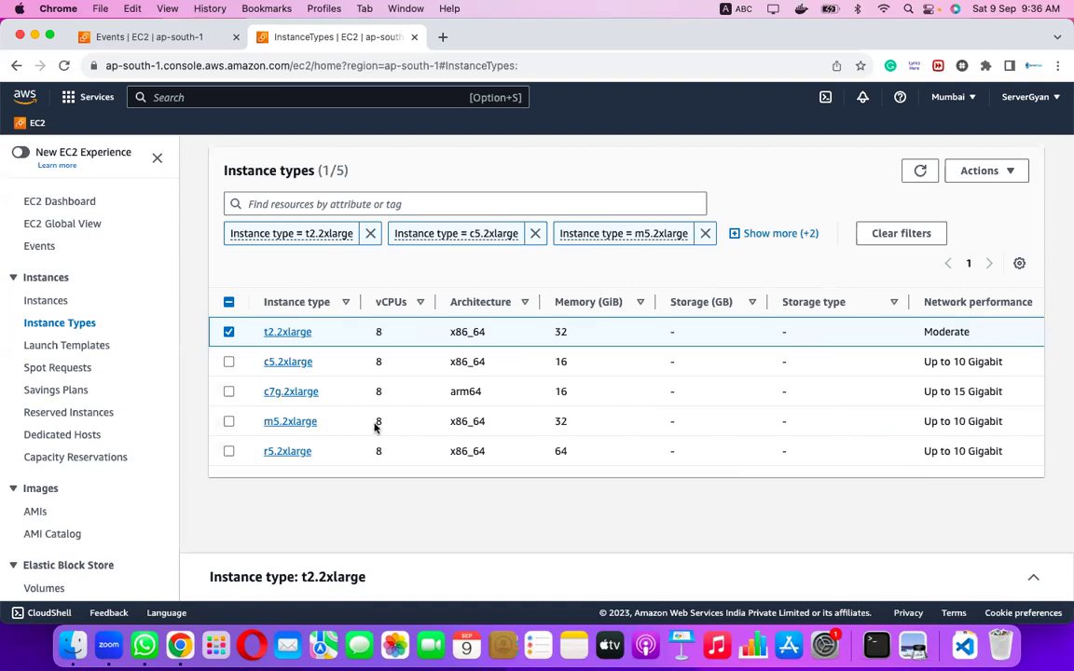
scroll(556, 426, "right", 5)
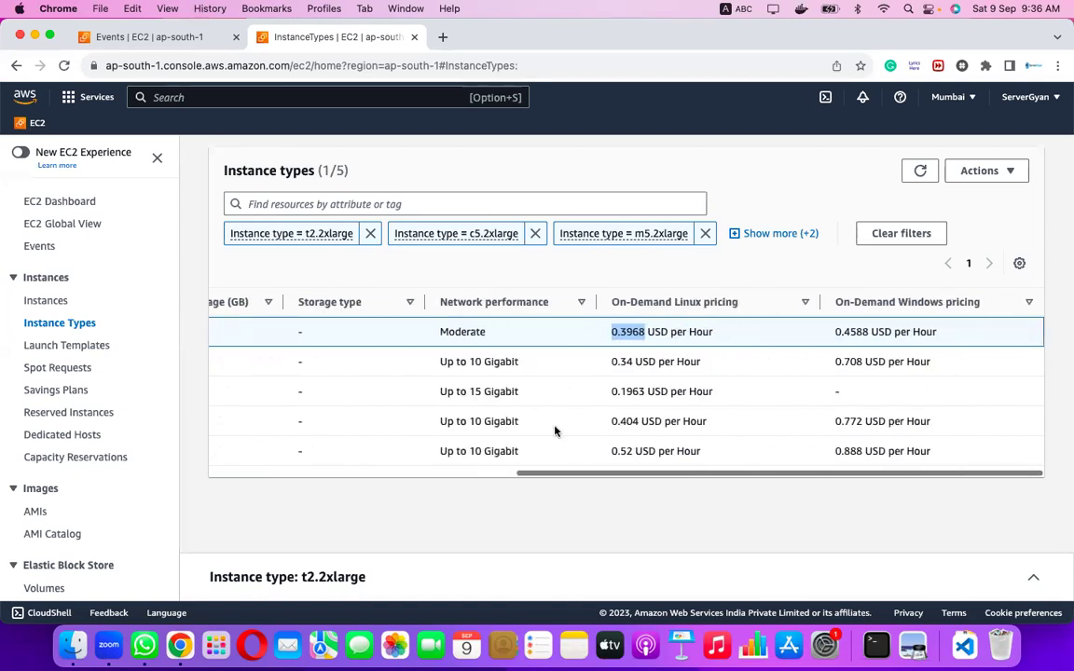
left_click_drag(612, 421, 637, 419)
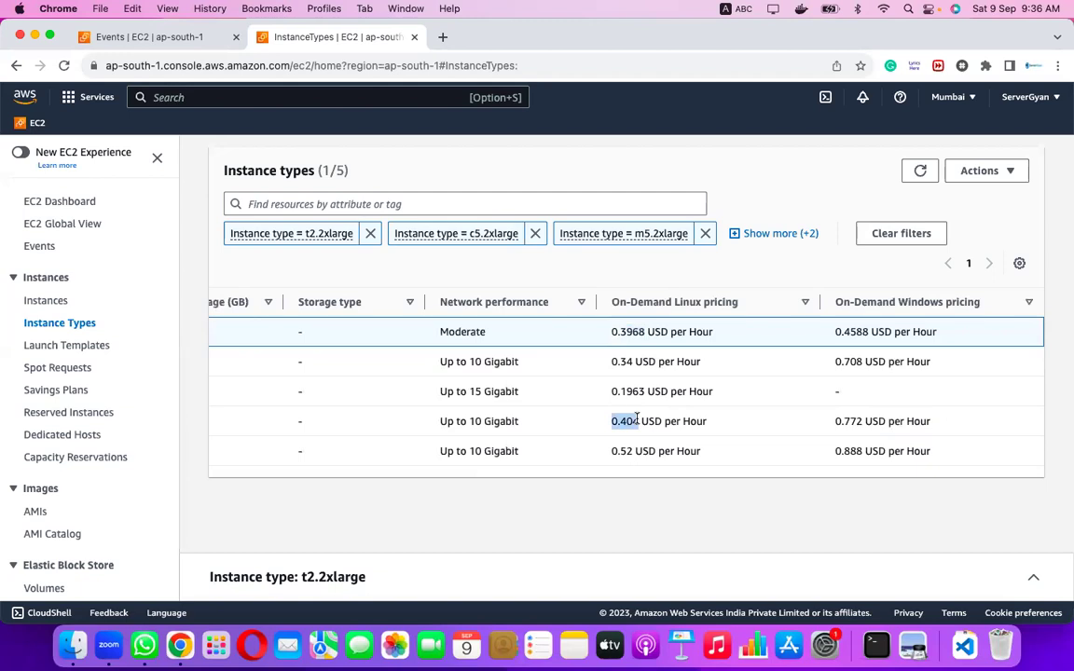
left_click(619, 420)
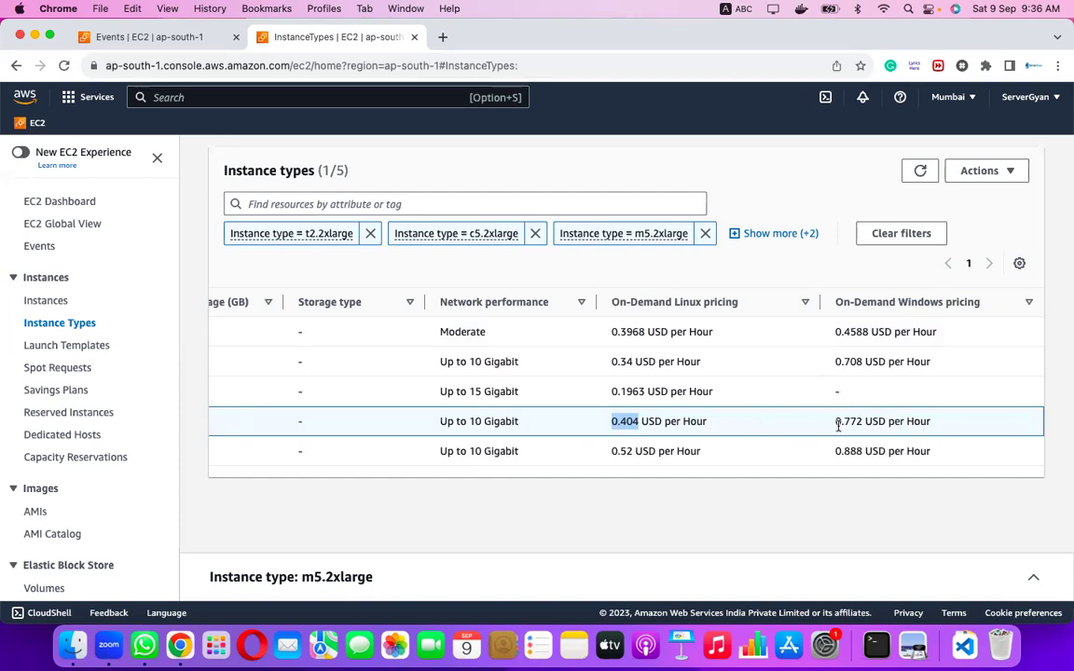
scroll(890, 433, "left", 10)
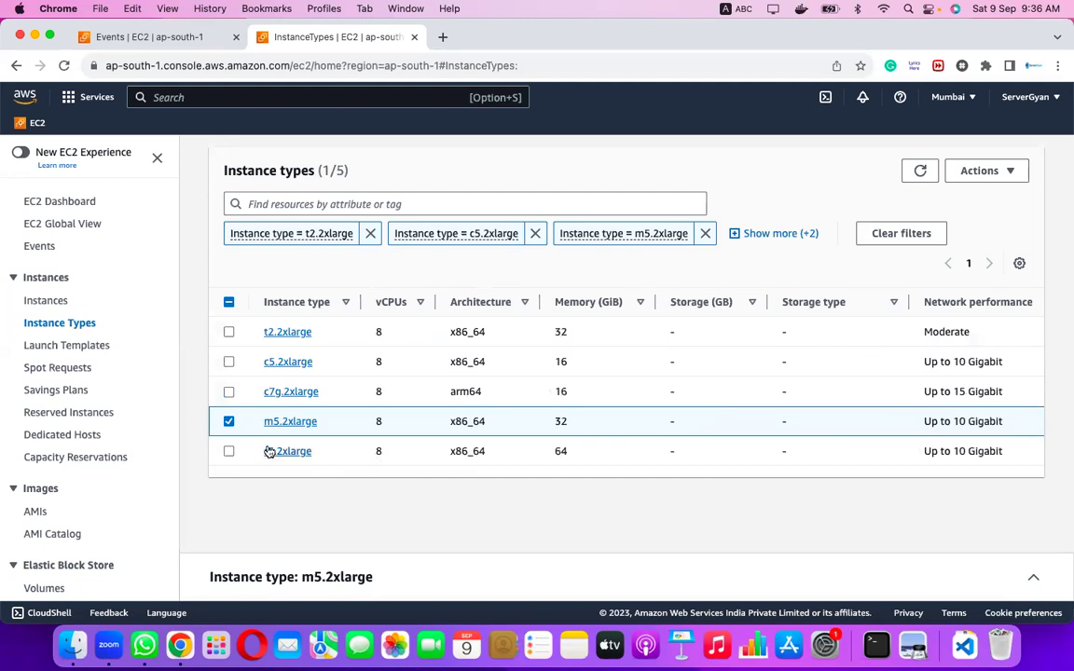
Select r5.2xlarge and highlight its 8 vCPUs and 64 GiB memory.
left_click(389, 455)
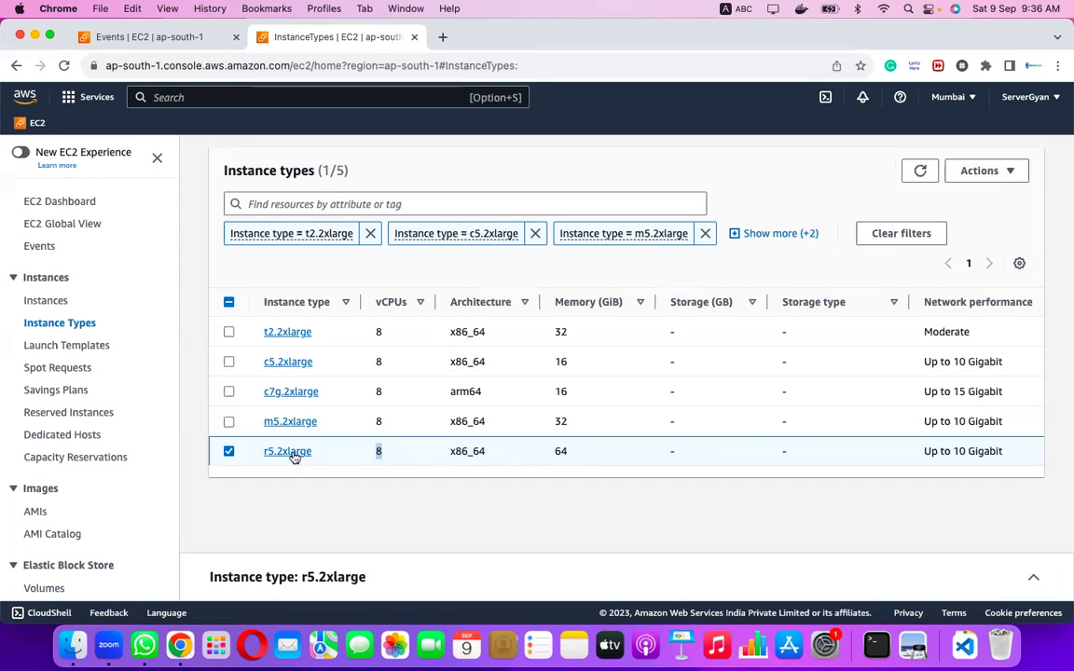
double_click(378, 452)
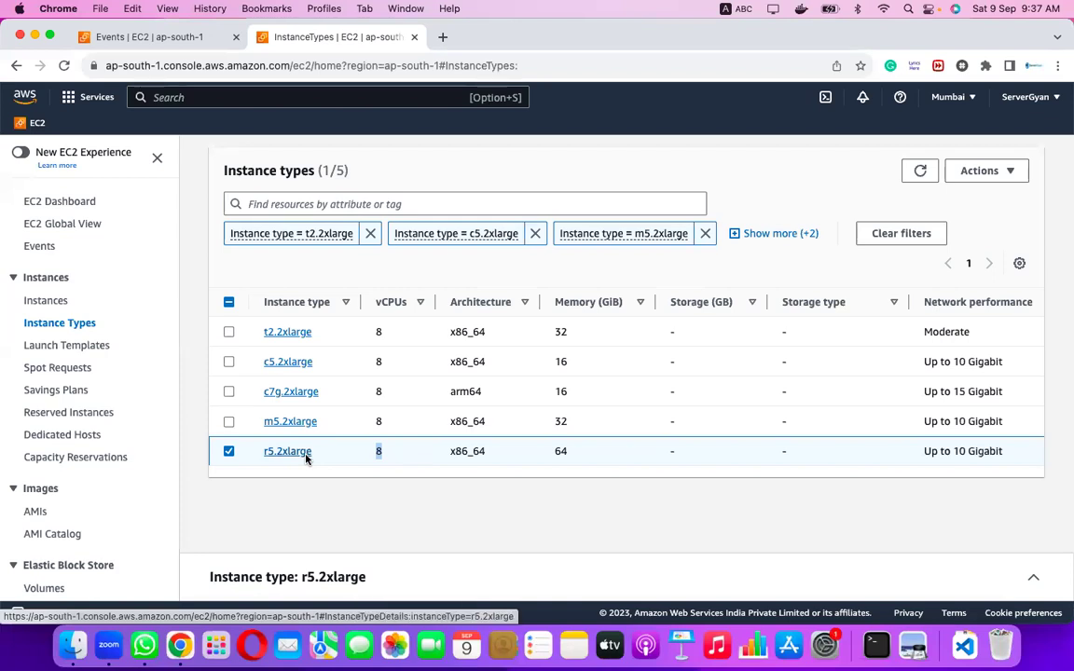
left_click_drag(548, 455, 587, 454)
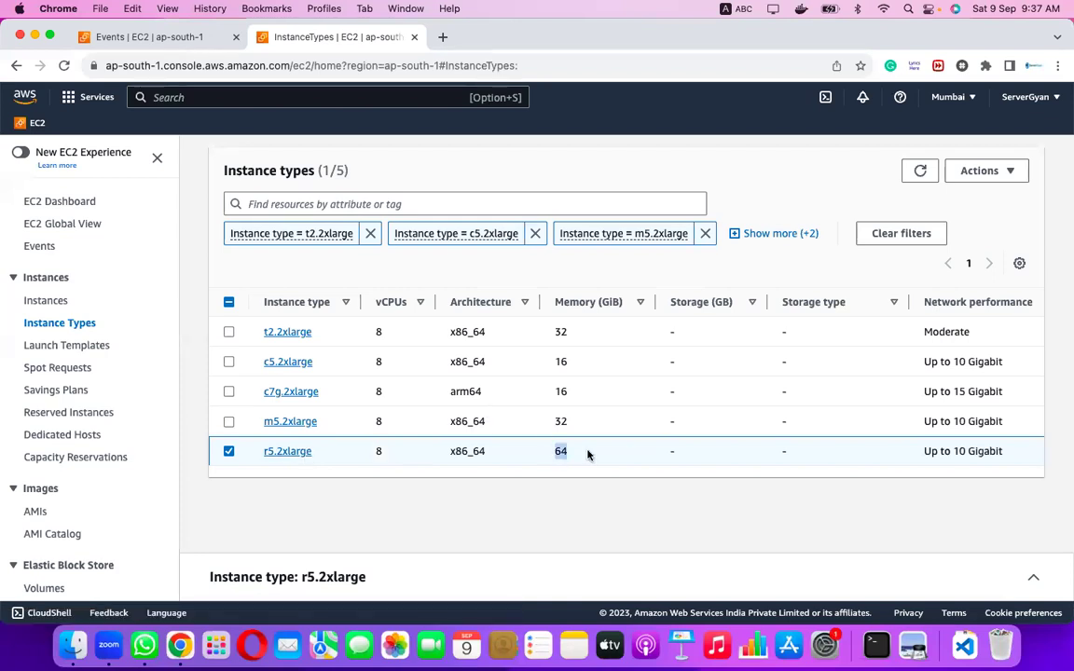
left_click_drag(371, 456, 403, 457)
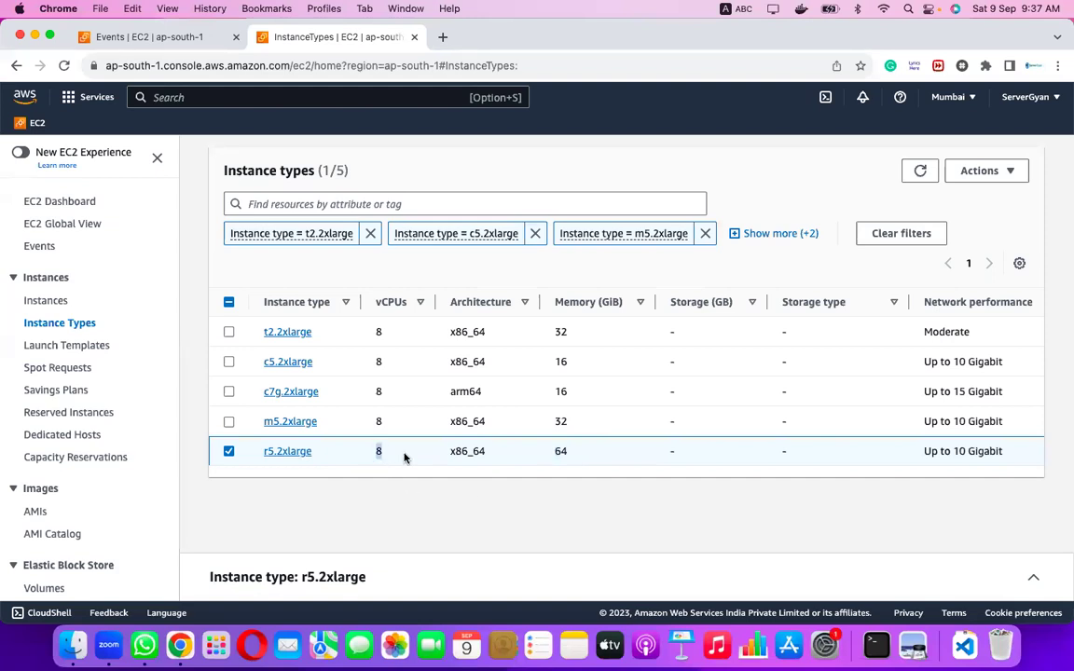
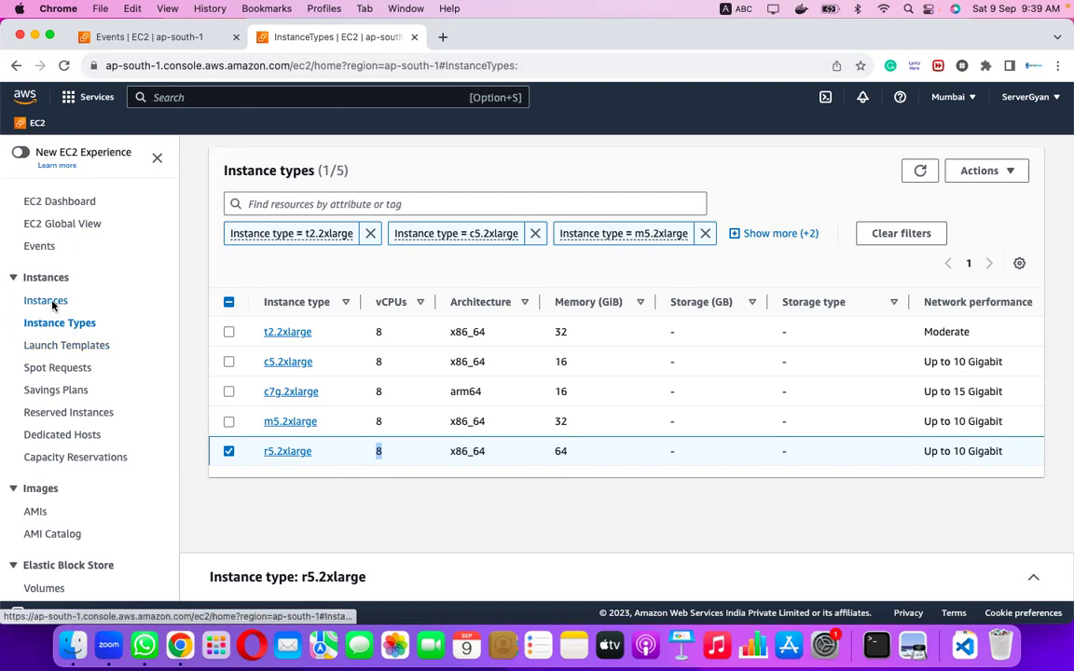
Clear the existing filters and filter instance types to c4.2xlarge and c5.2xlarge.
left_click(915, 240)
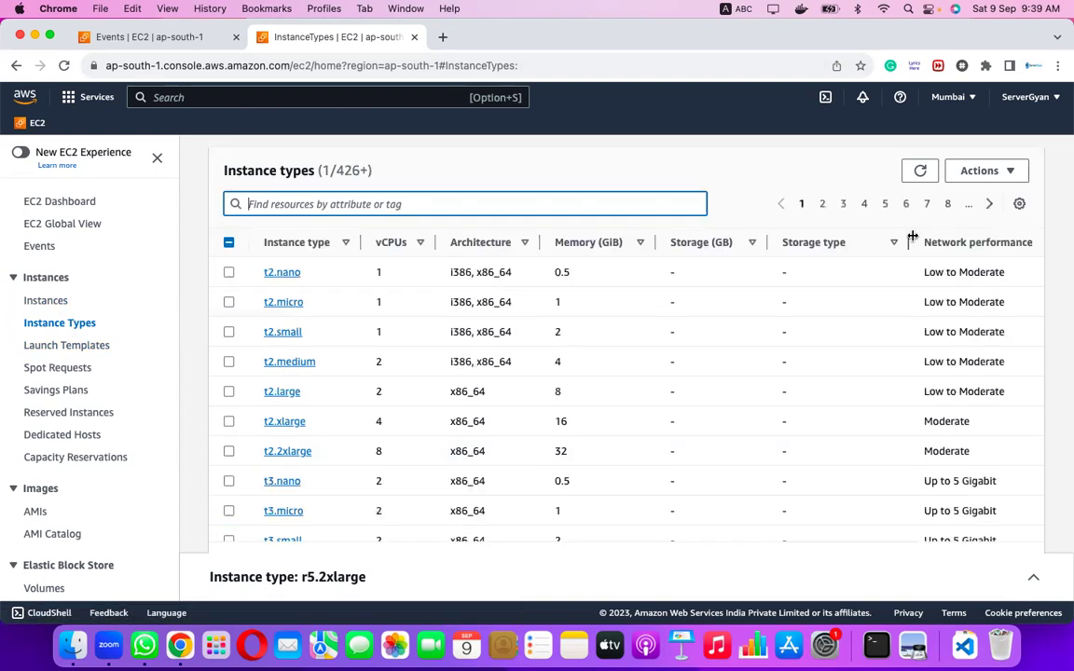
left_click(478, 206)
type("c")
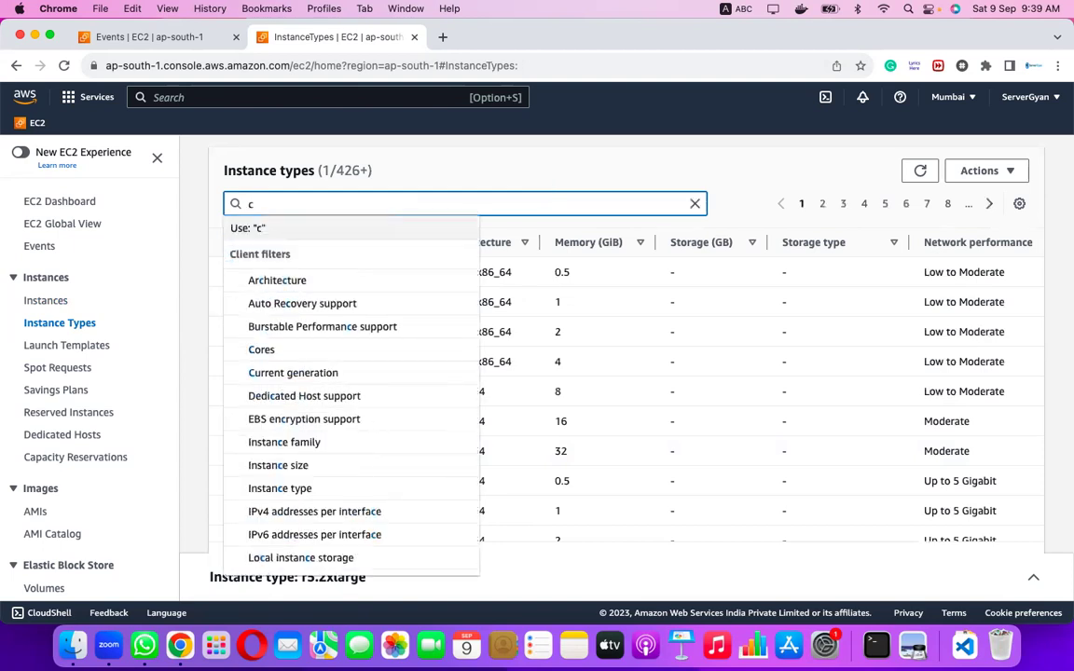
type("4.2")
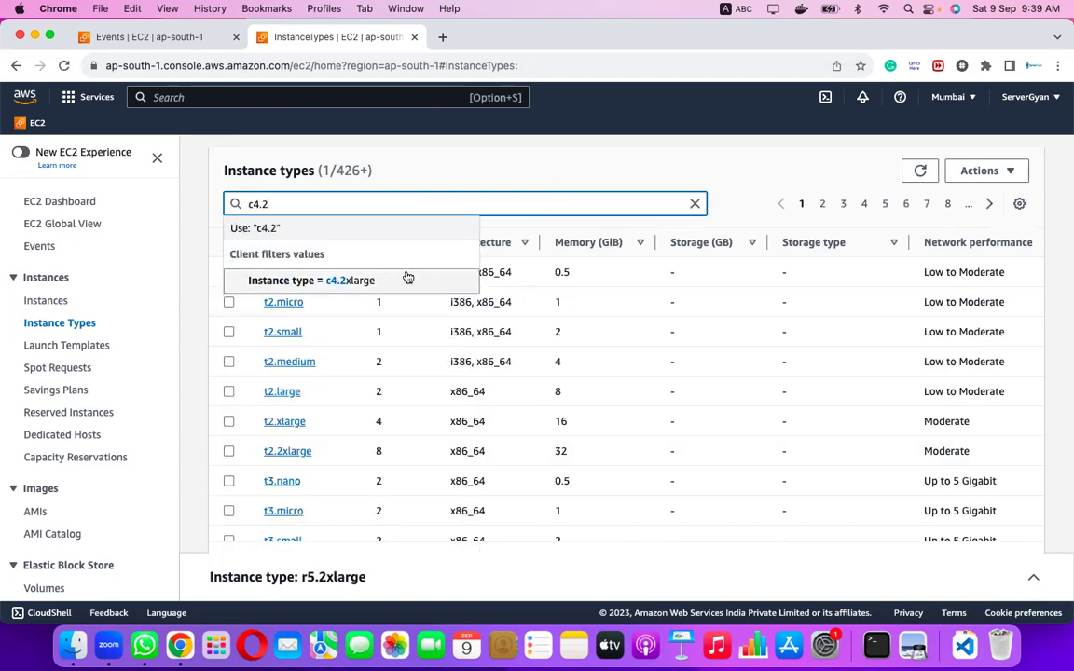
left_click(349, 281)
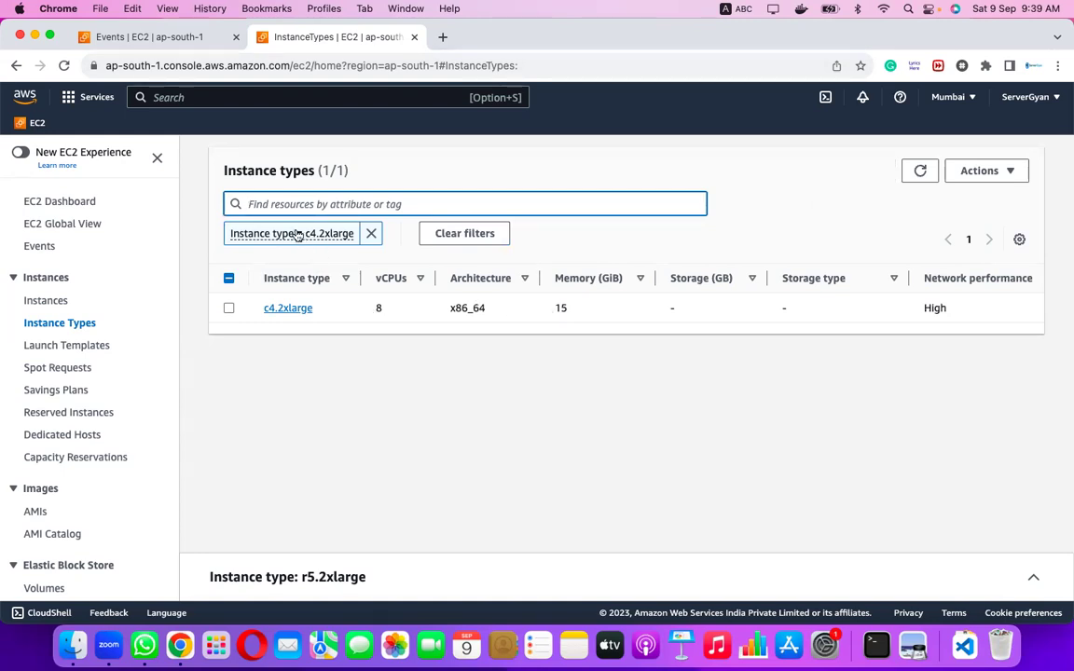
left_click(319, 204)
type("c5")
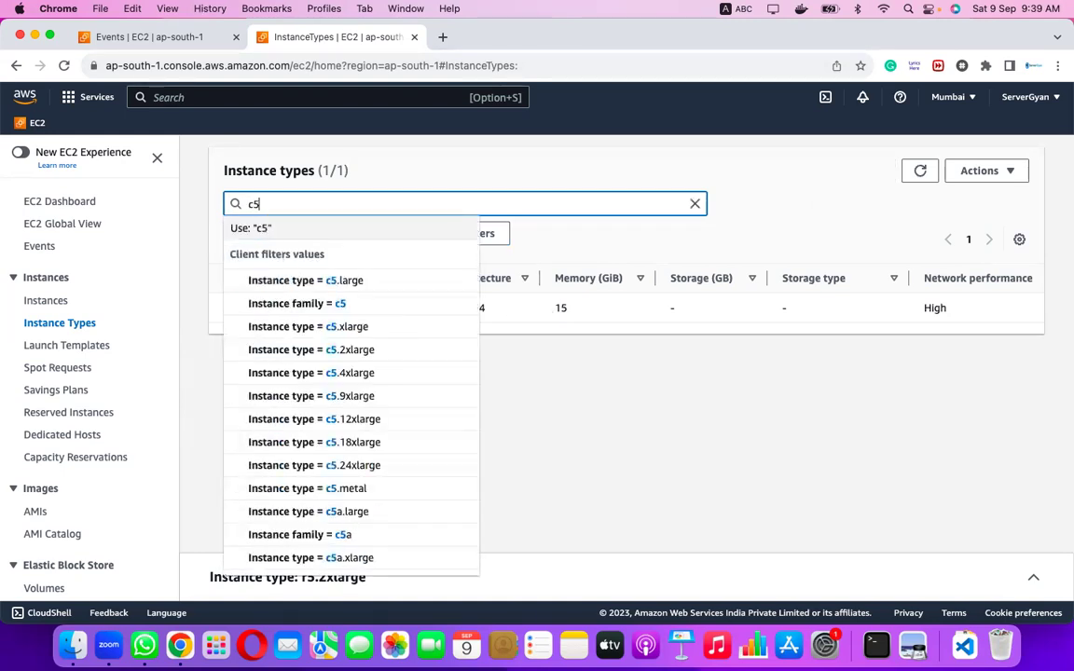
type(".2")
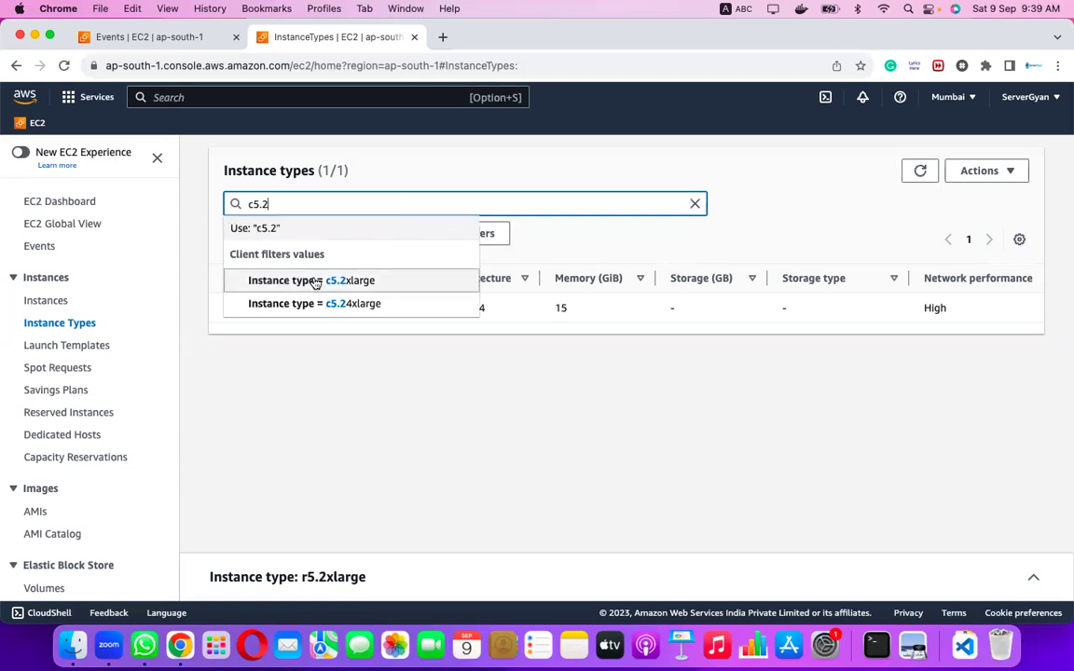
left_click(319, 280)
Add c6g.2xlarge and c7g.2xlarge to the instance type filters.
left_click(366, 207)
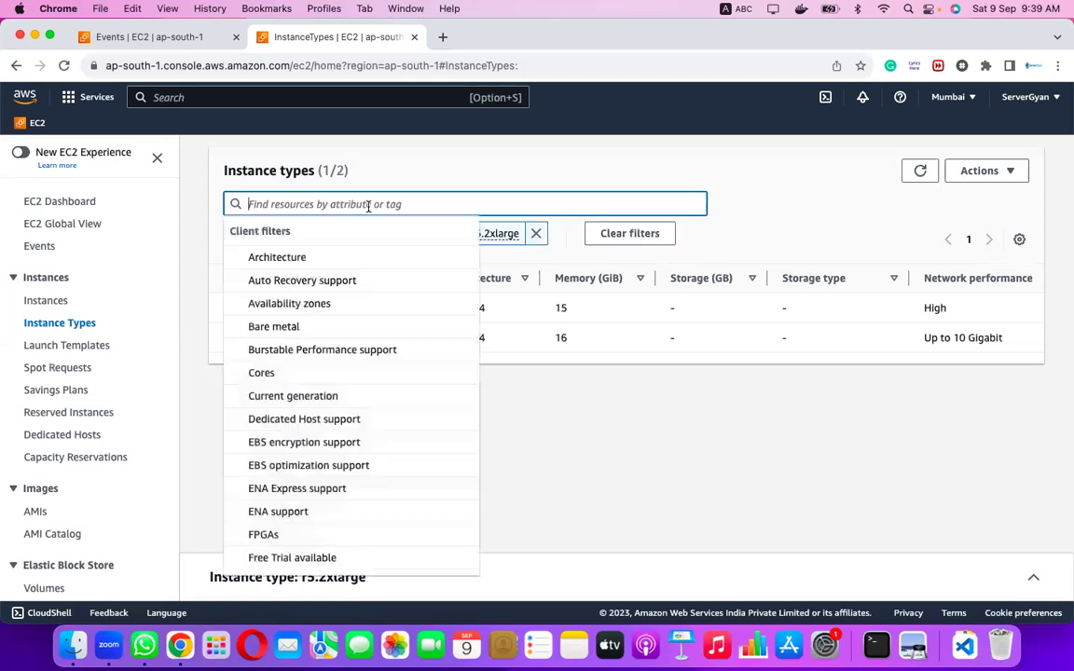
type("c6")
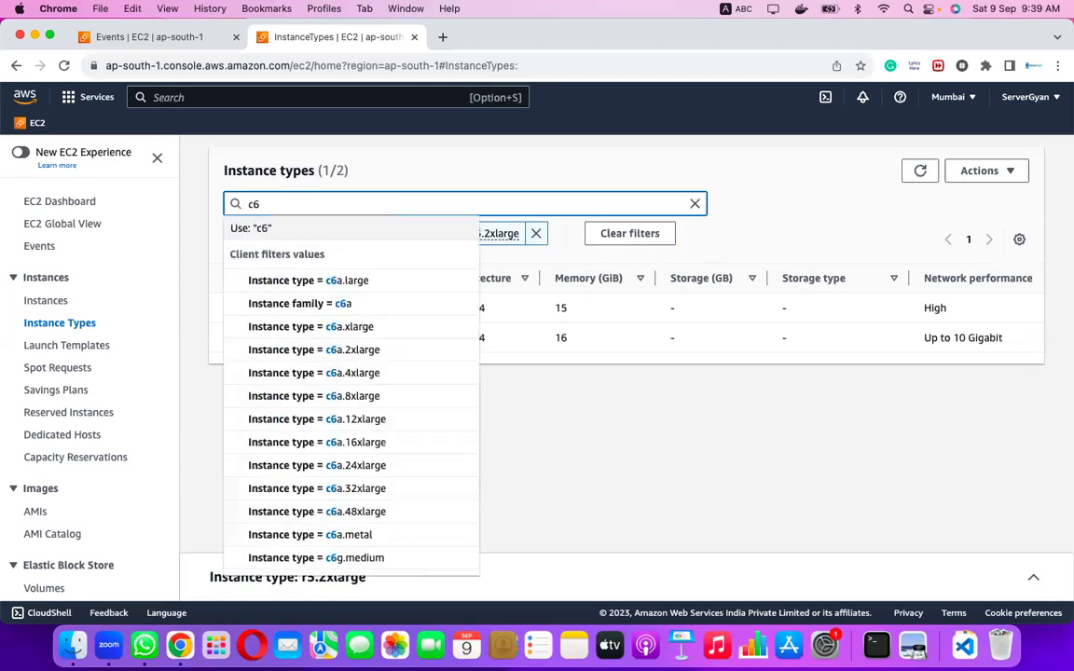
type(".2")
key("BackSpace")
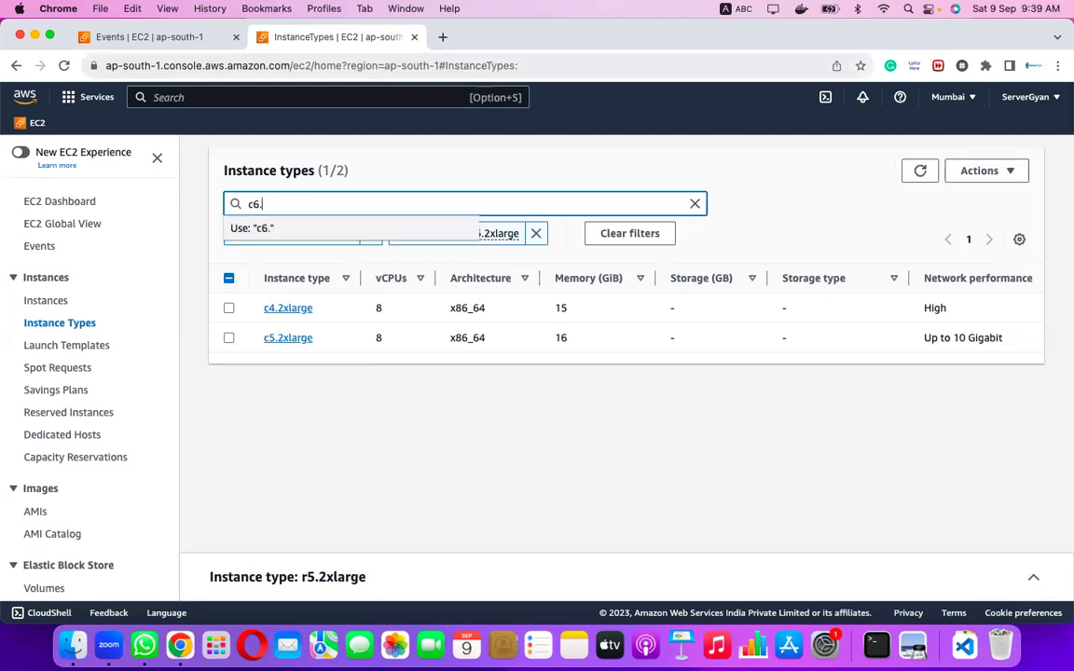
key("BackSpace")
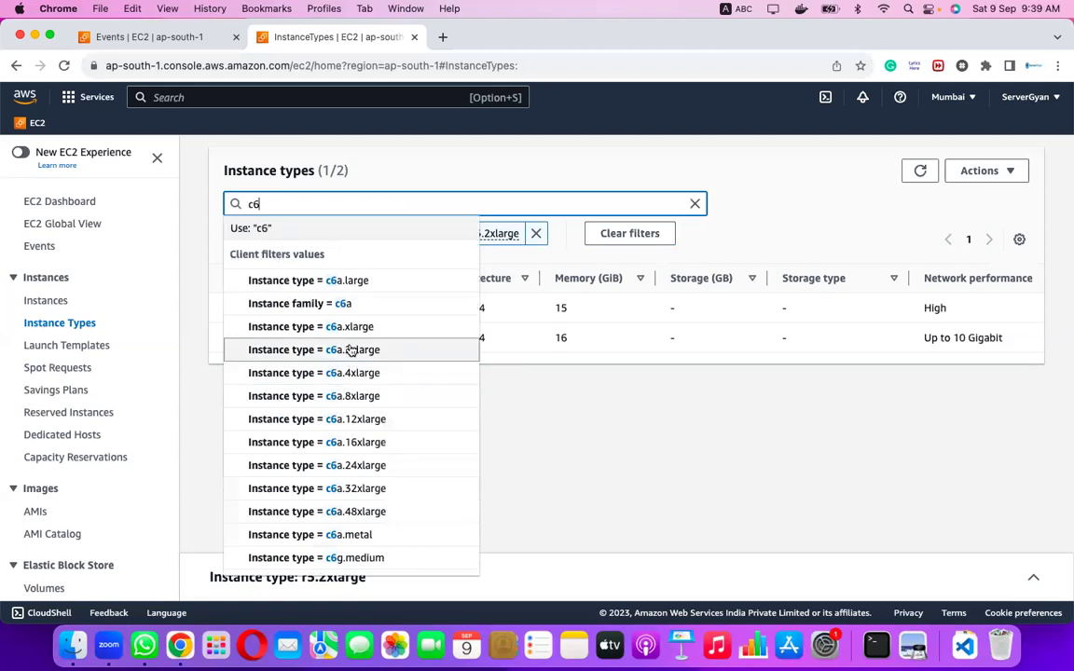
type("g")
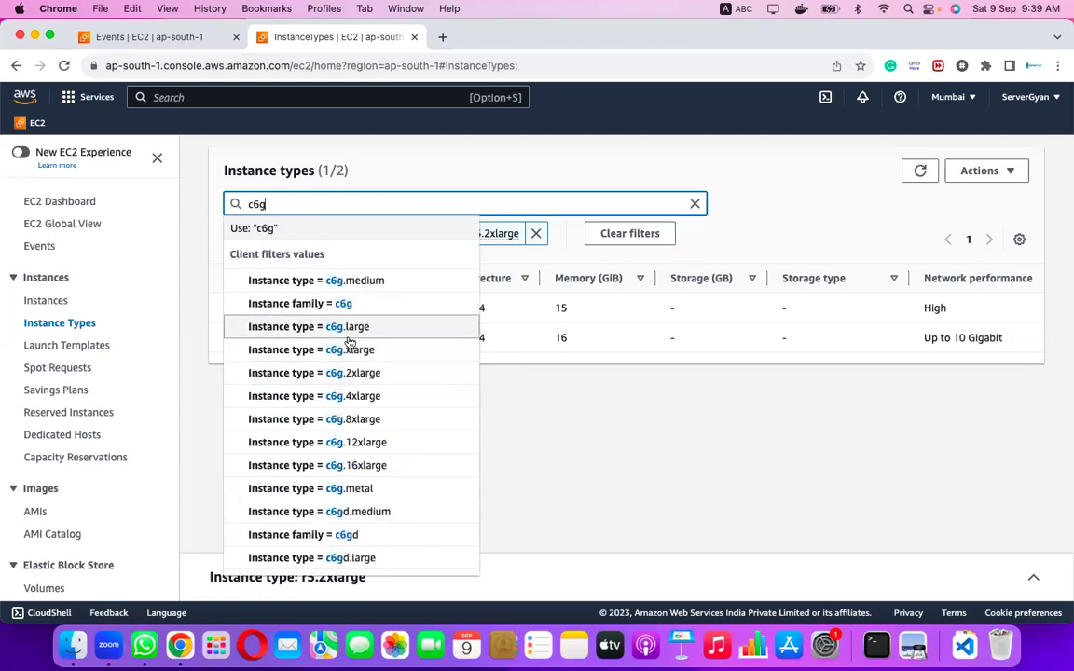
left_click(345, 374)
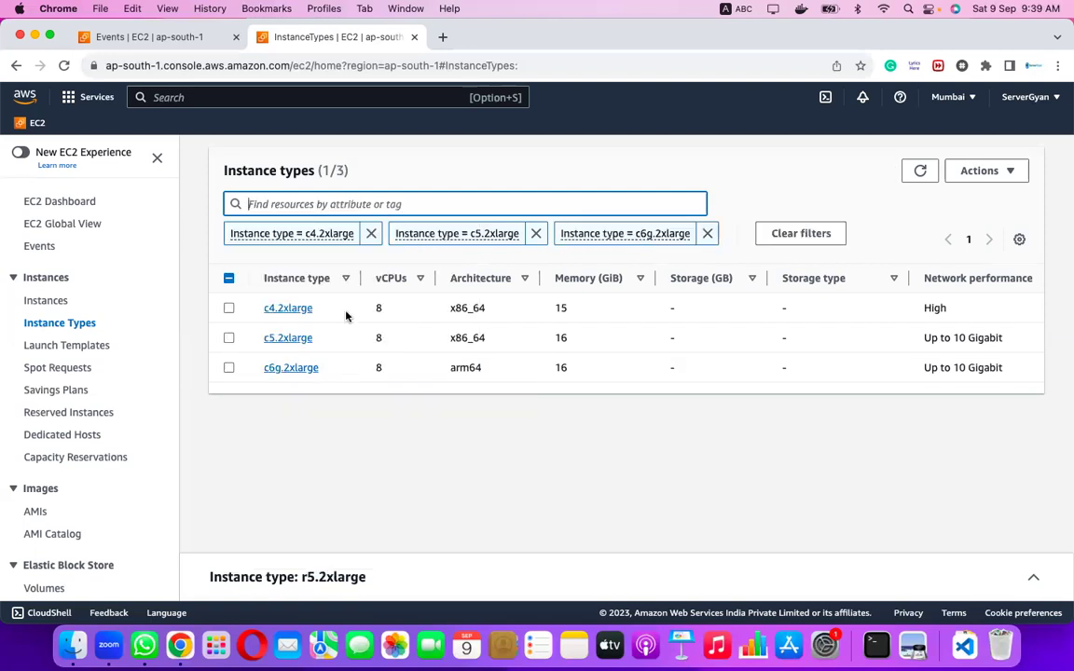
left_click(313, 204)
type("c7")
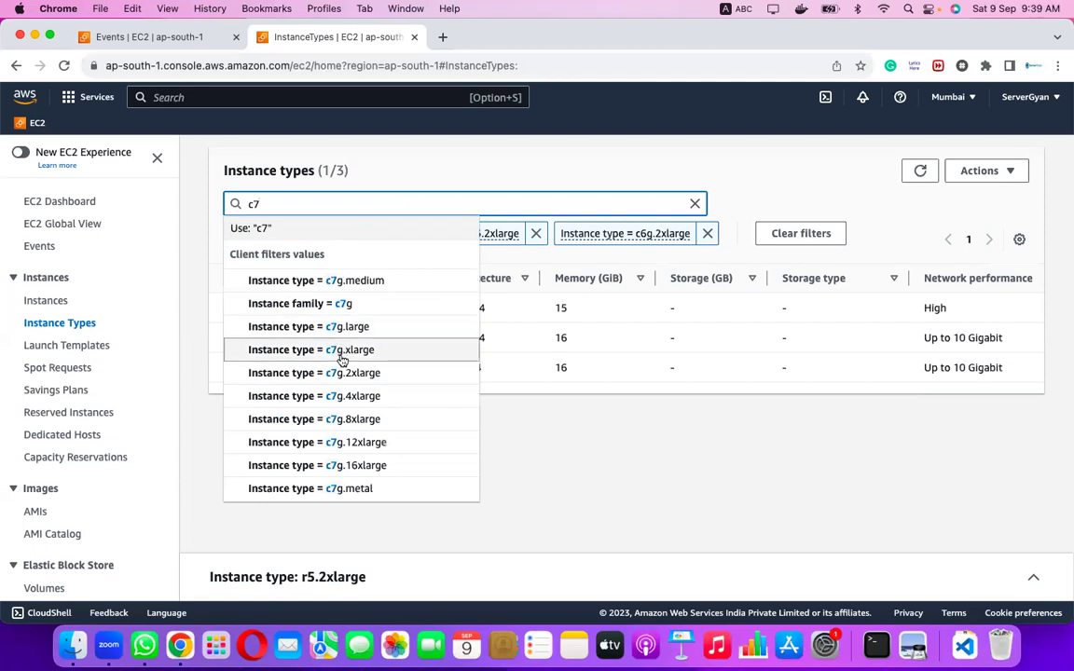
left_click(342, 373)
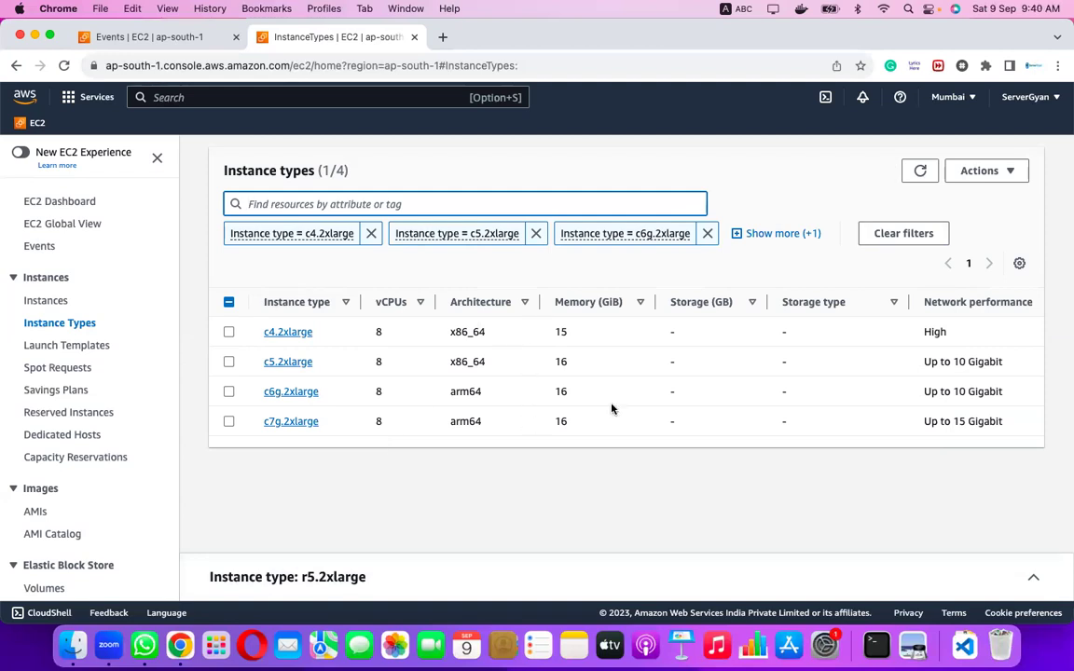
Scroll to the On-Demand pricing columns and mark c4.2xlarge's hourly Linux price.
scroll(704, 407, "right", 5)
scroll(705, 407, "right", 3)
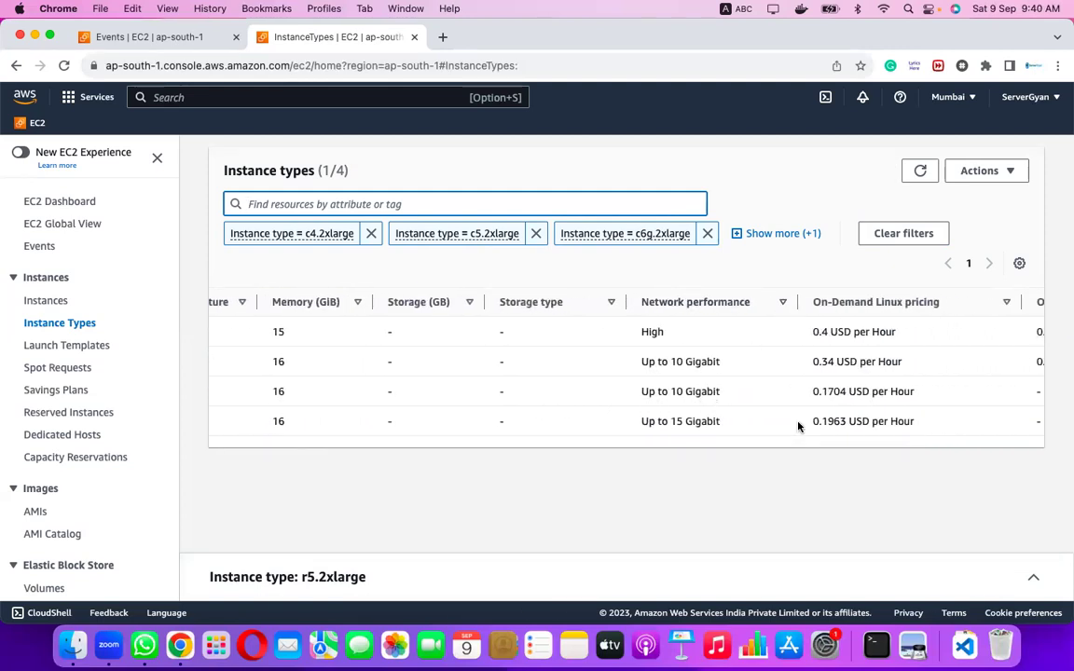
scroll(798, 426, "right", 3)
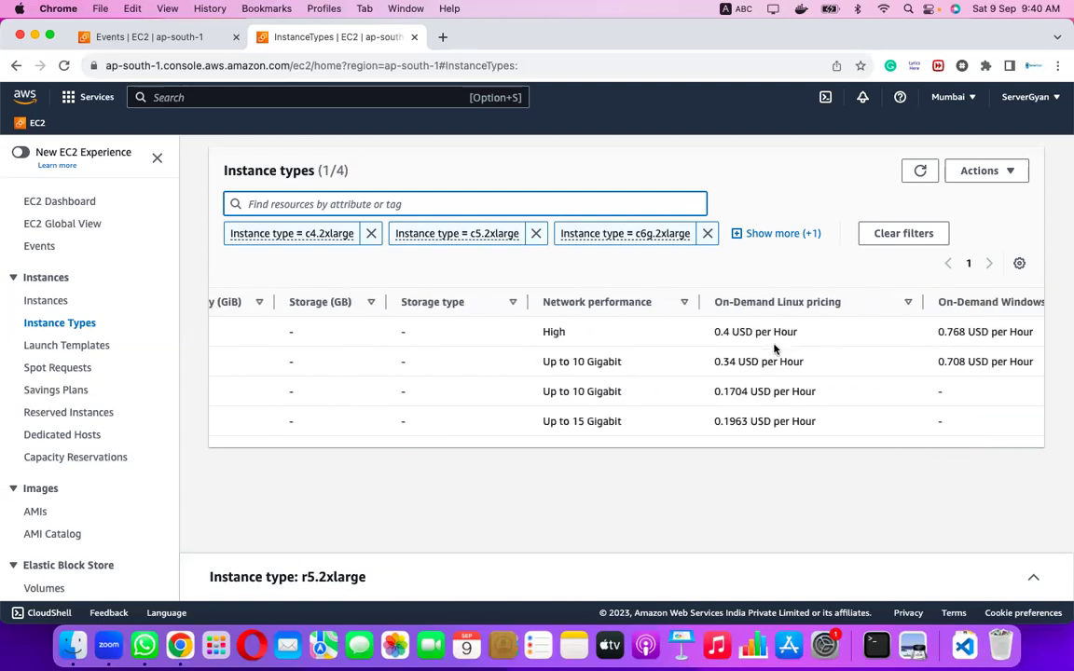
left_click_drag(713, 332, 728, 331)
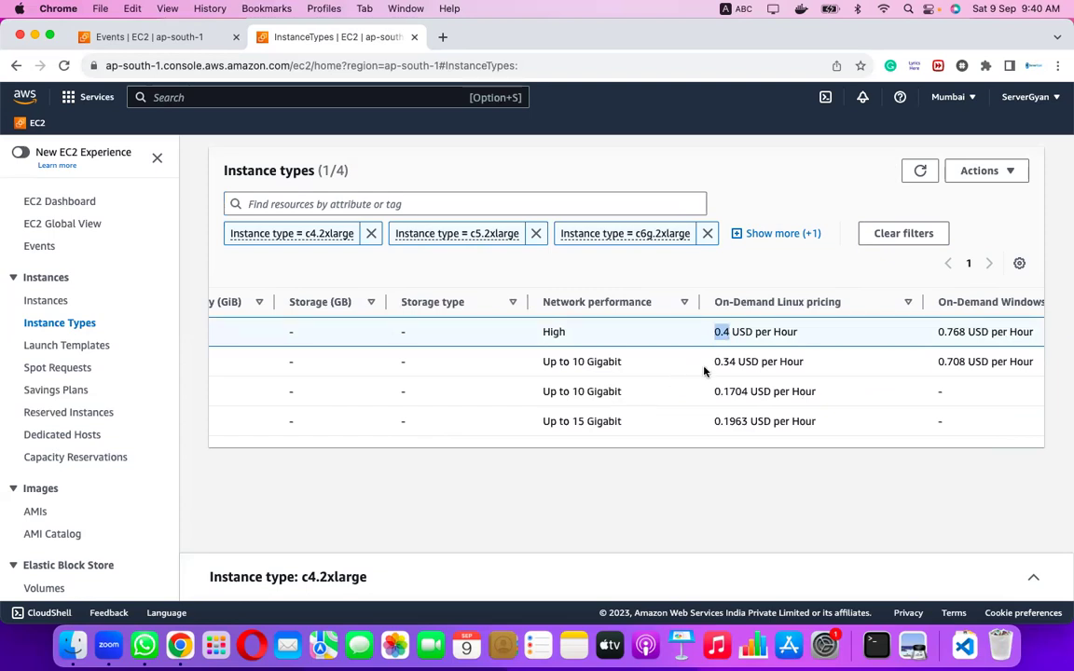
scroll(703, 371, "left", 5)
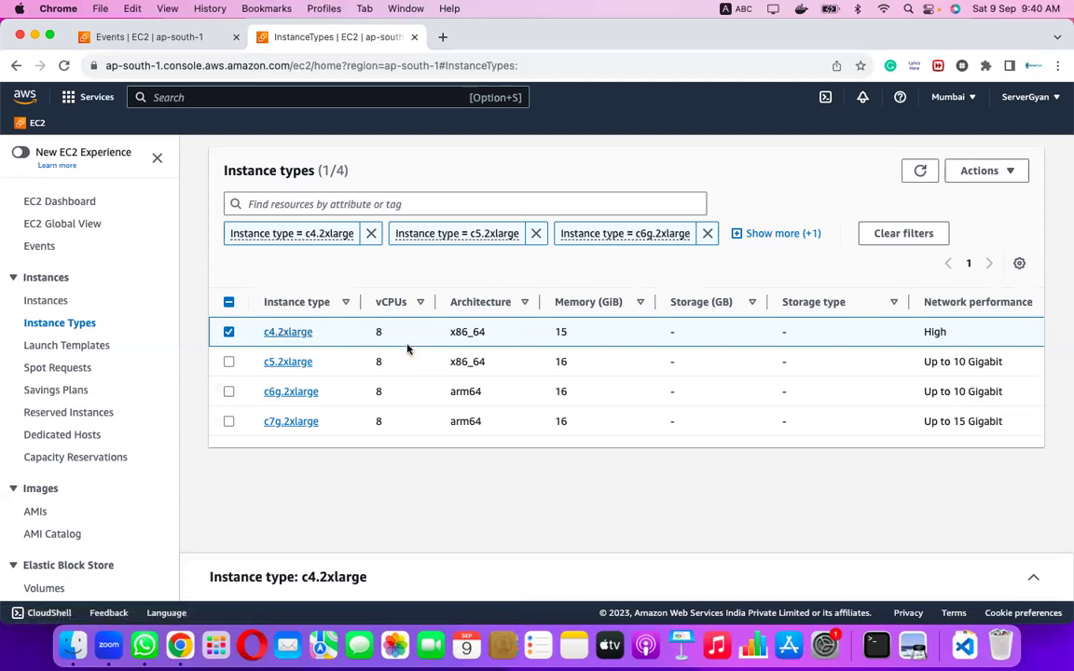
Compare c4.2xlarge's 0.4 hourly price with c5.2xlarge's 0.34 hourly Linux price.
scroll(939, 339, "right", 2)
scroll(939, 338, "right", 5)
double_click(891, 333)
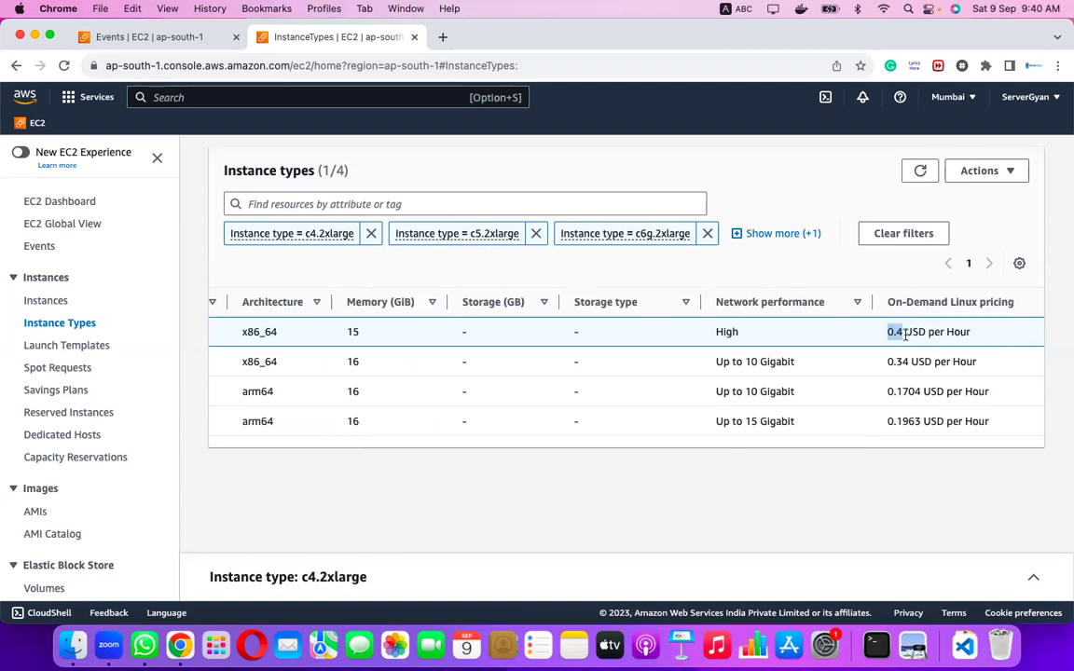
scroll(909, 342, "left", 7)
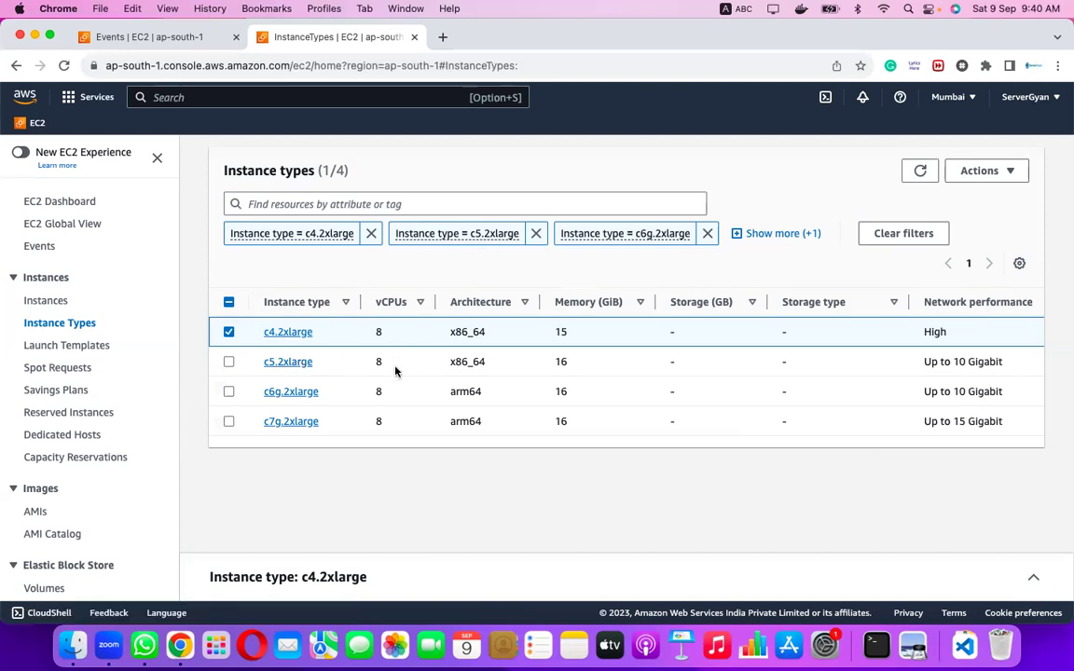
scroll(572, 377, "right", 10)
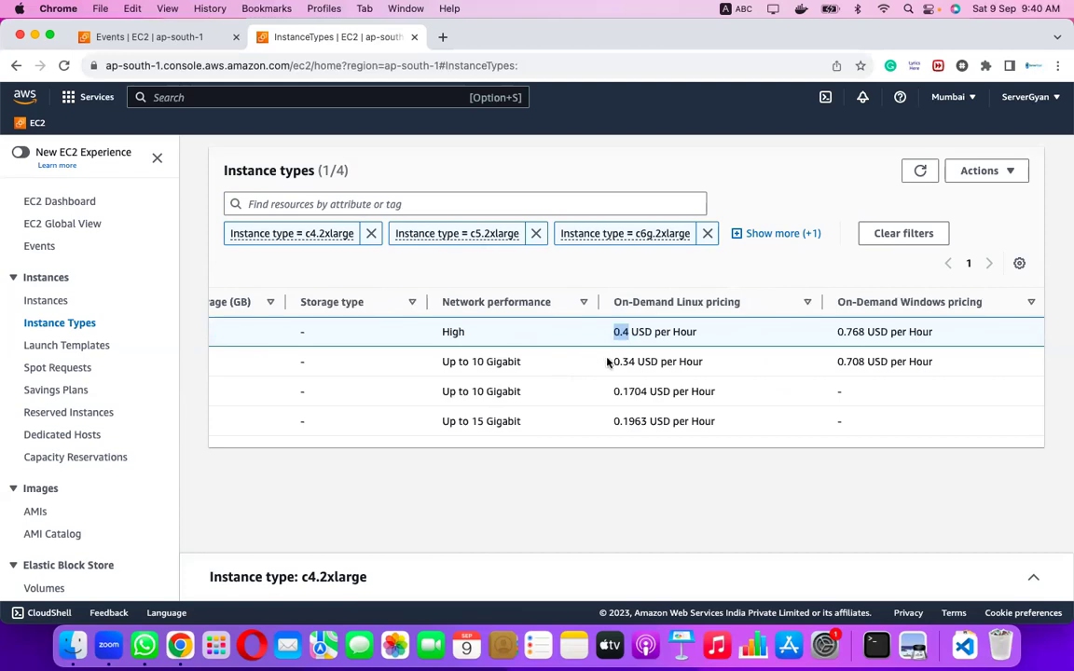
left_click_drag(612, 362, 634, 360)
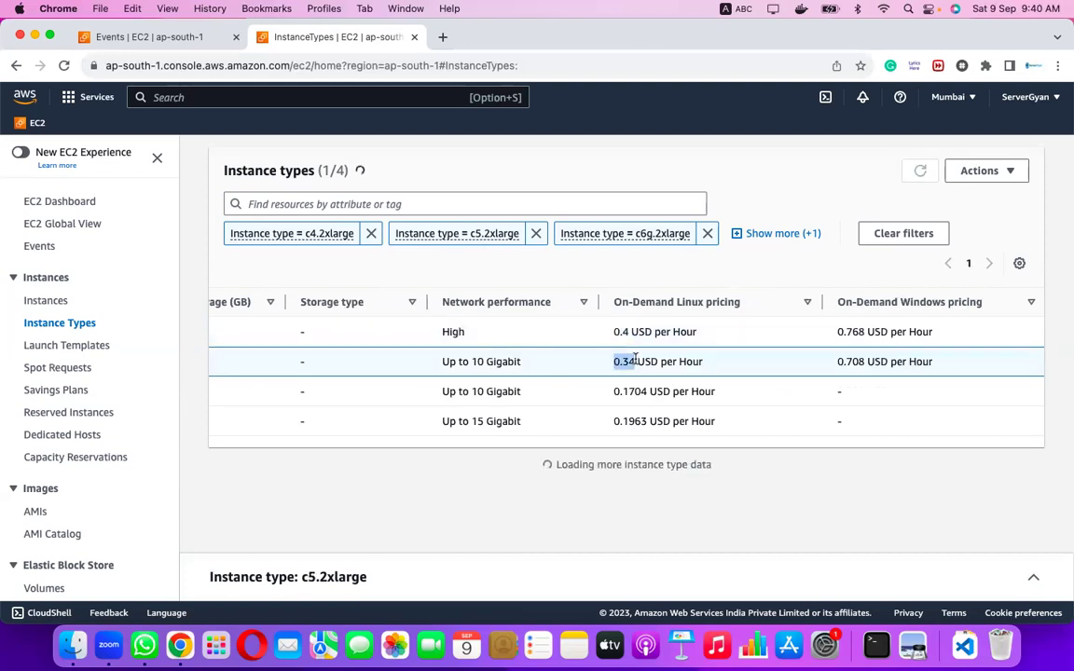
scroll(634, 360, "left", 10)
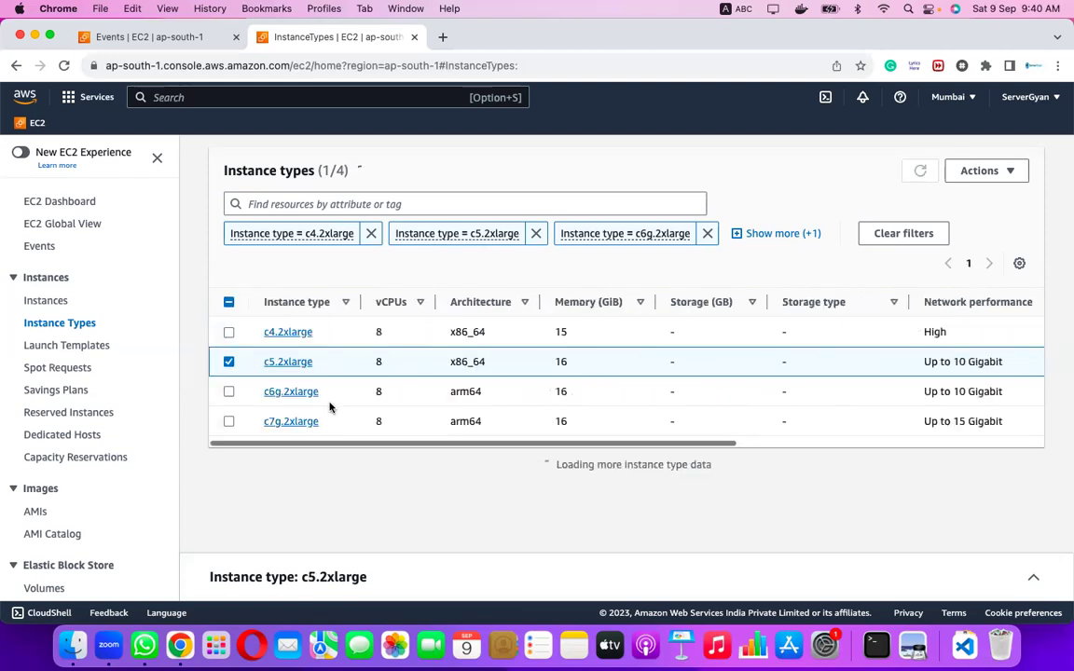
Select c6g.2xlarge instead of c5.2xlarge and check its 0.1704 hourly price and 16 GiB memory.
left_click(227, 394)
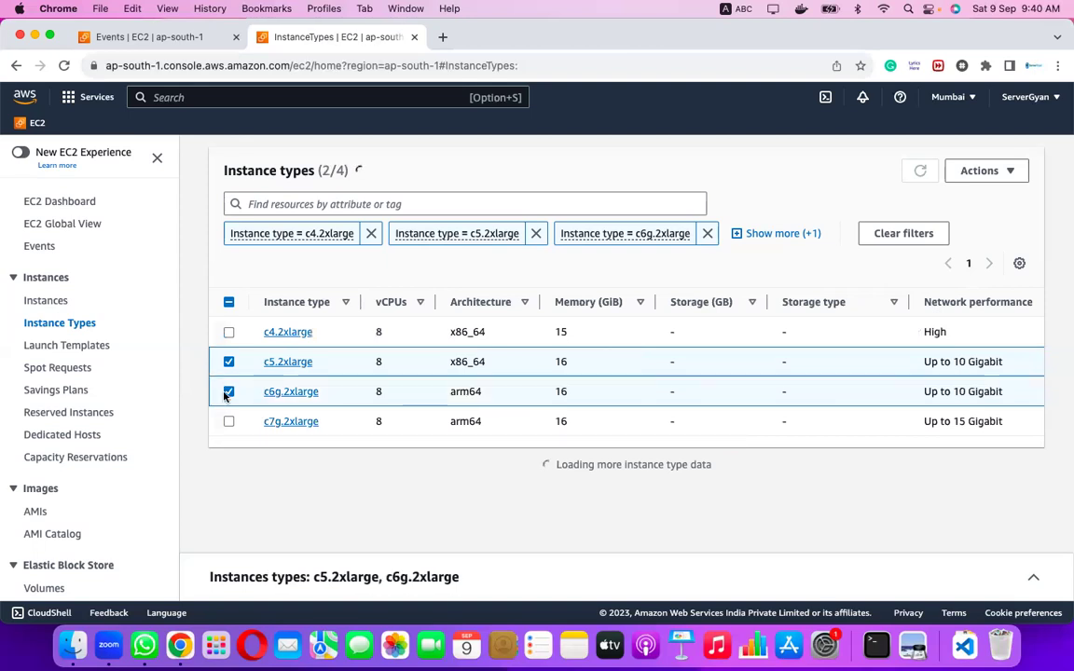
left_click(228, 362)
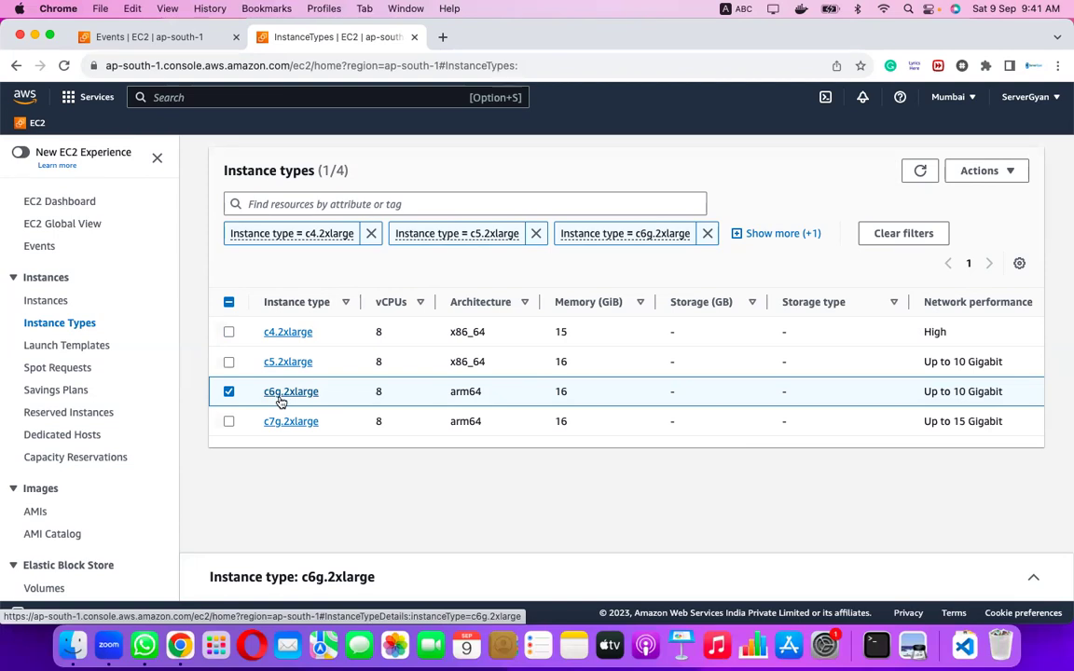
scroll(280, 400, "right", 8)
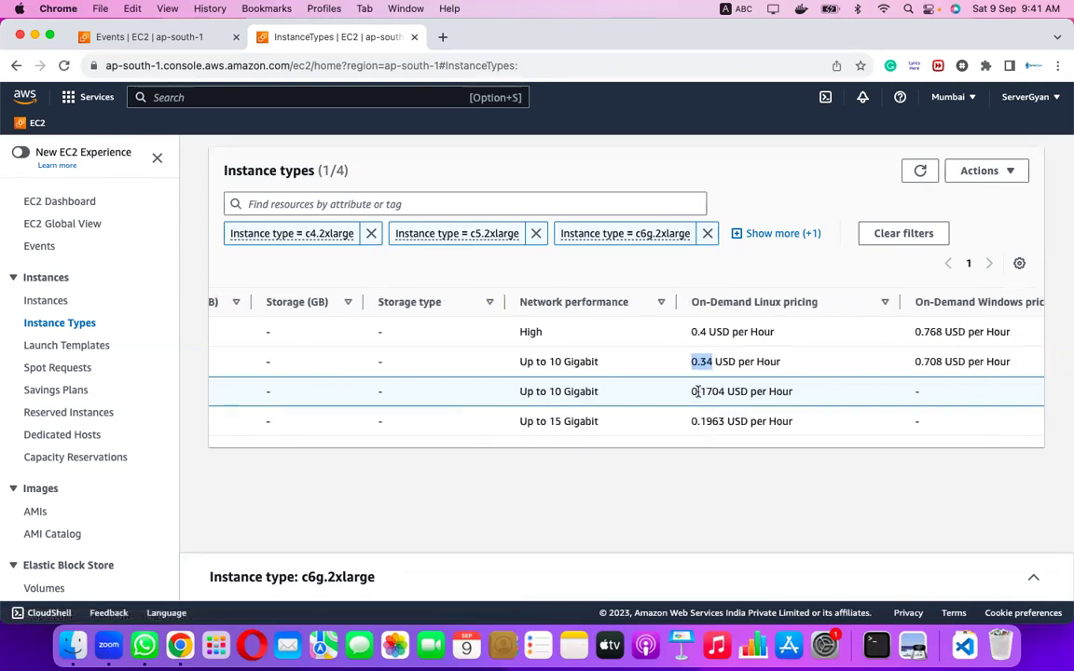
left_click_drag(692, 392, 728, 391)
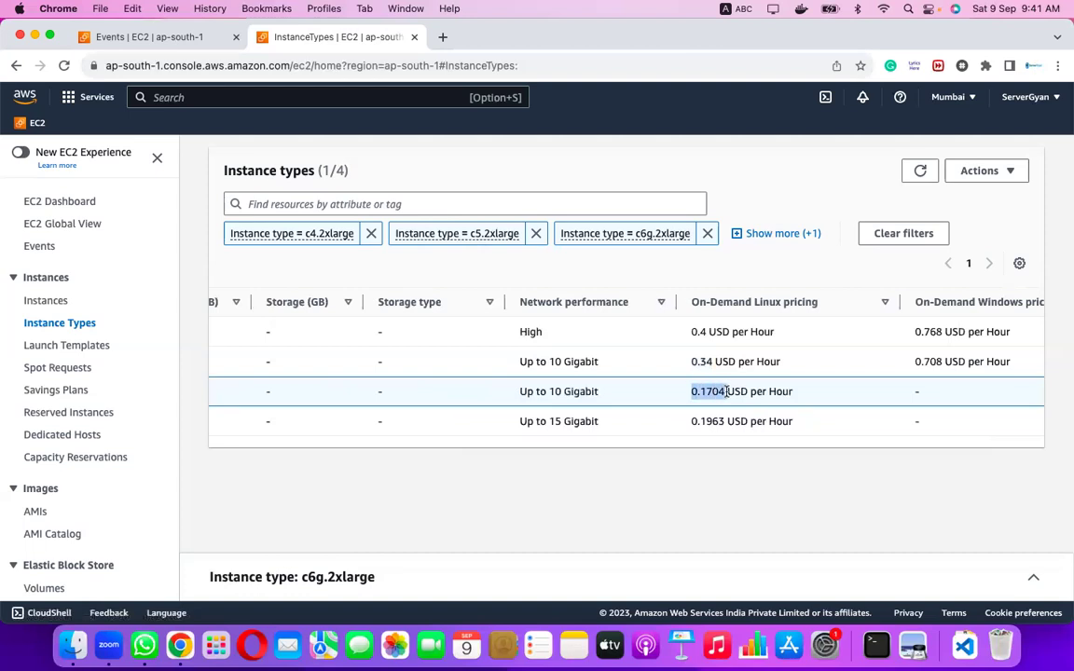
scroll(708, 392, "left", 8)
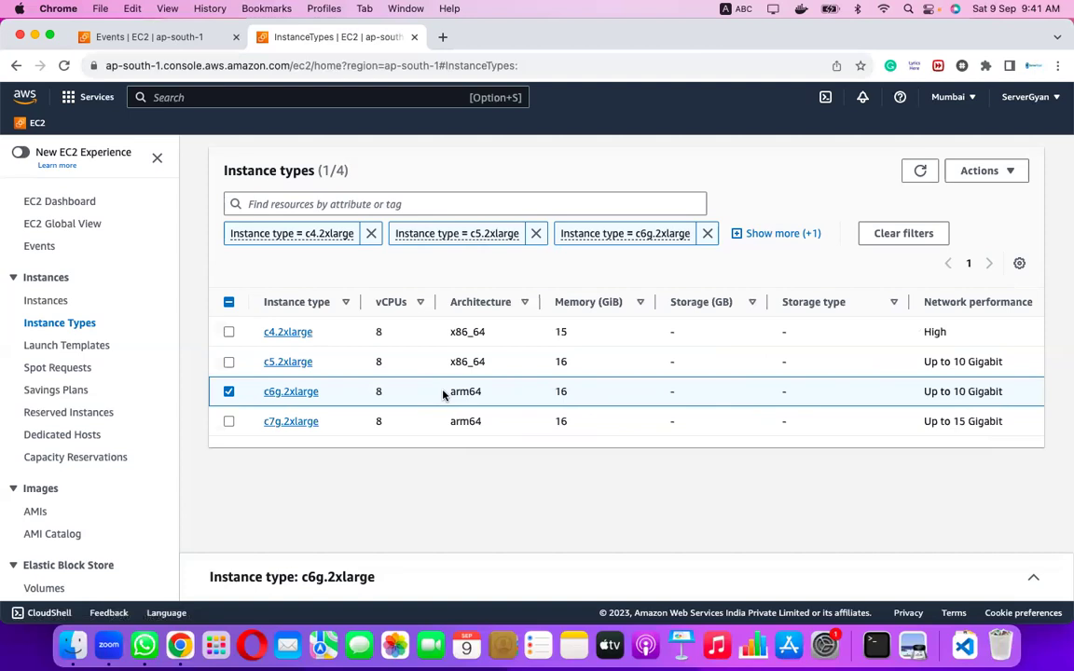
scroll(672, 395, "right", 10)
double_click(690, 392)
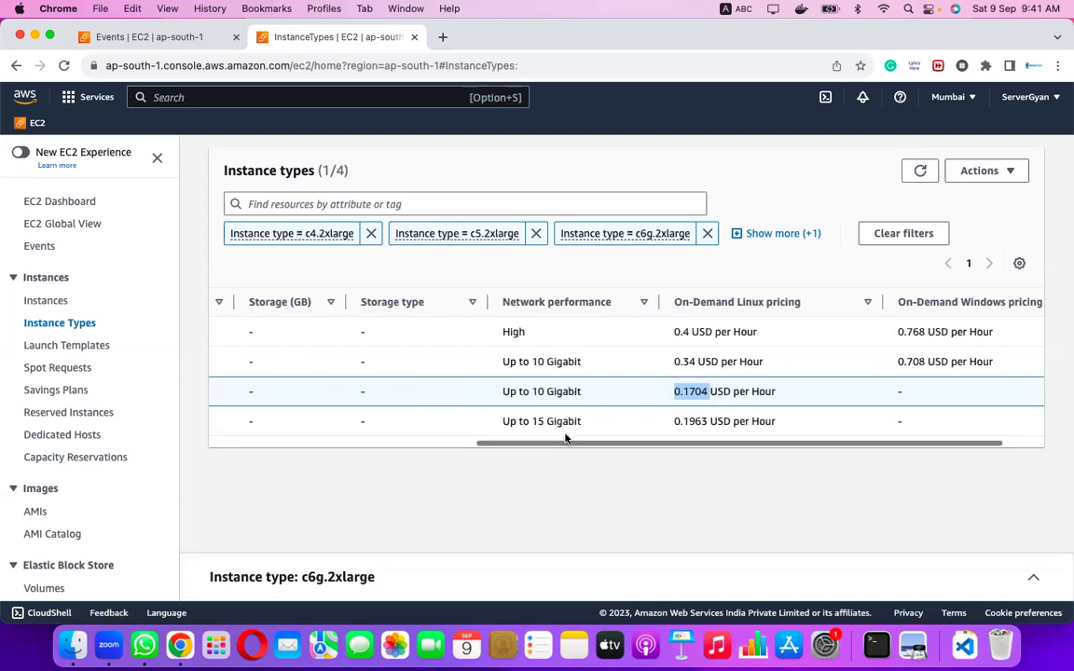
scroll(566, 436, "left", 10)
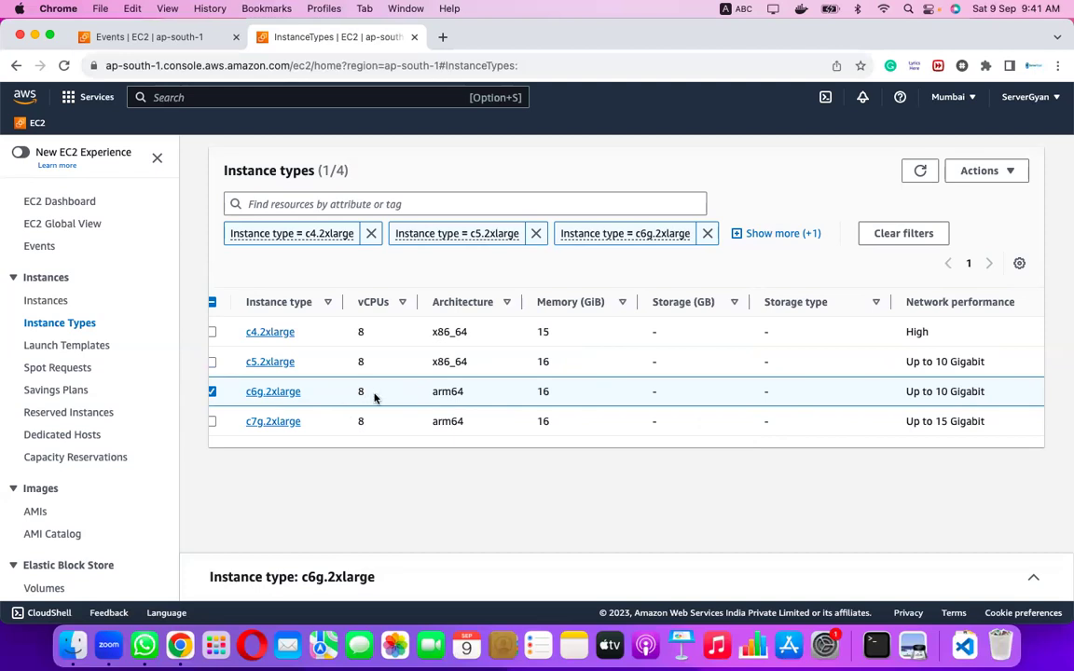
left_click_drag(532, 393, 551, 393)
scroll(360, 391, "left", 2)
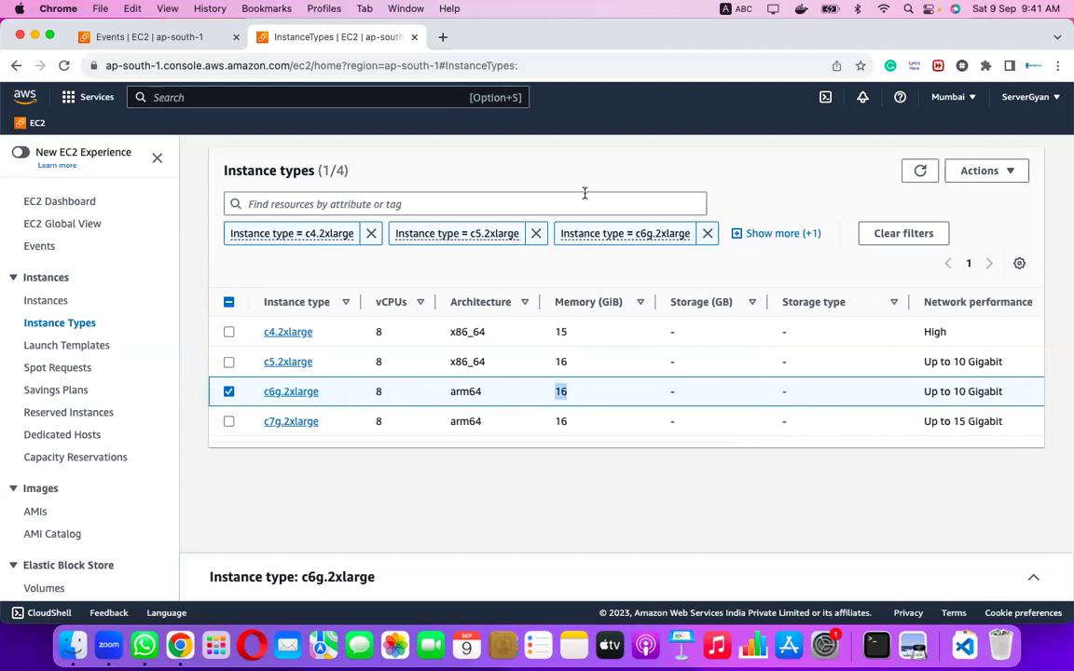
Remove the c7g.2xlarge and c4.2xlarge filters, then compare hourly prices 0.34 versus 0.1704.
left_click(756, 234)
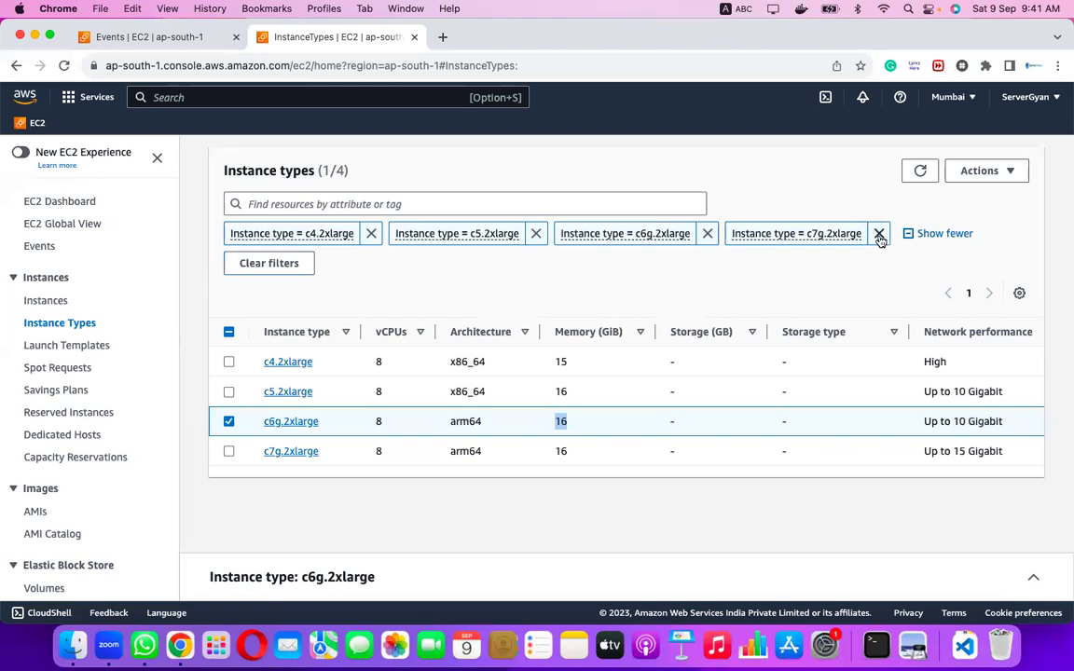
left_click(879, 234)
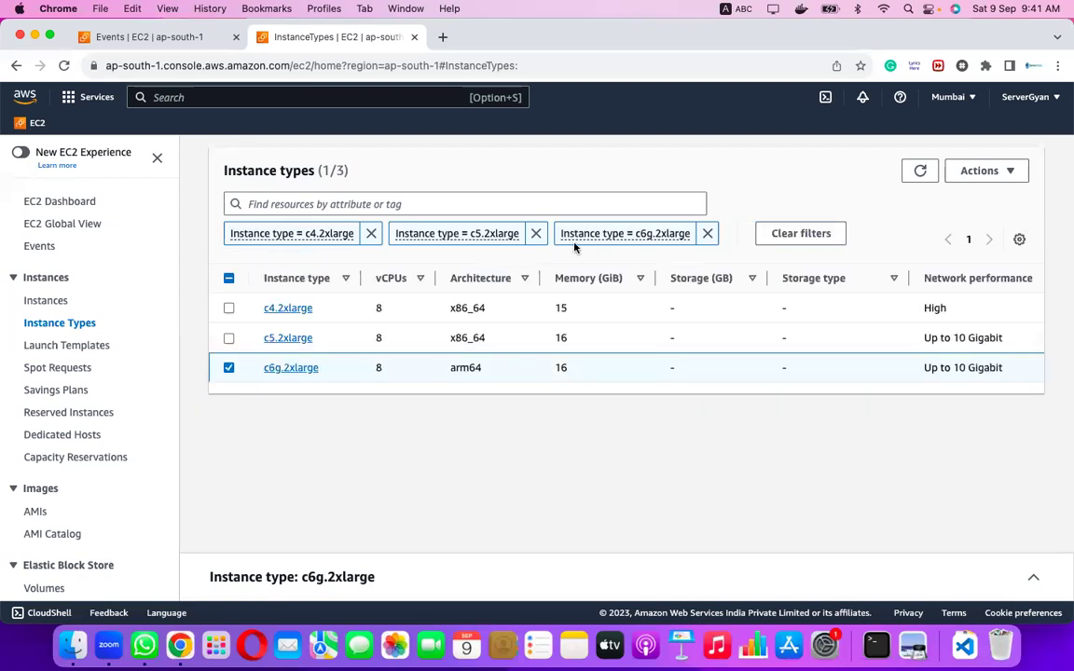
left_click(371, 234)
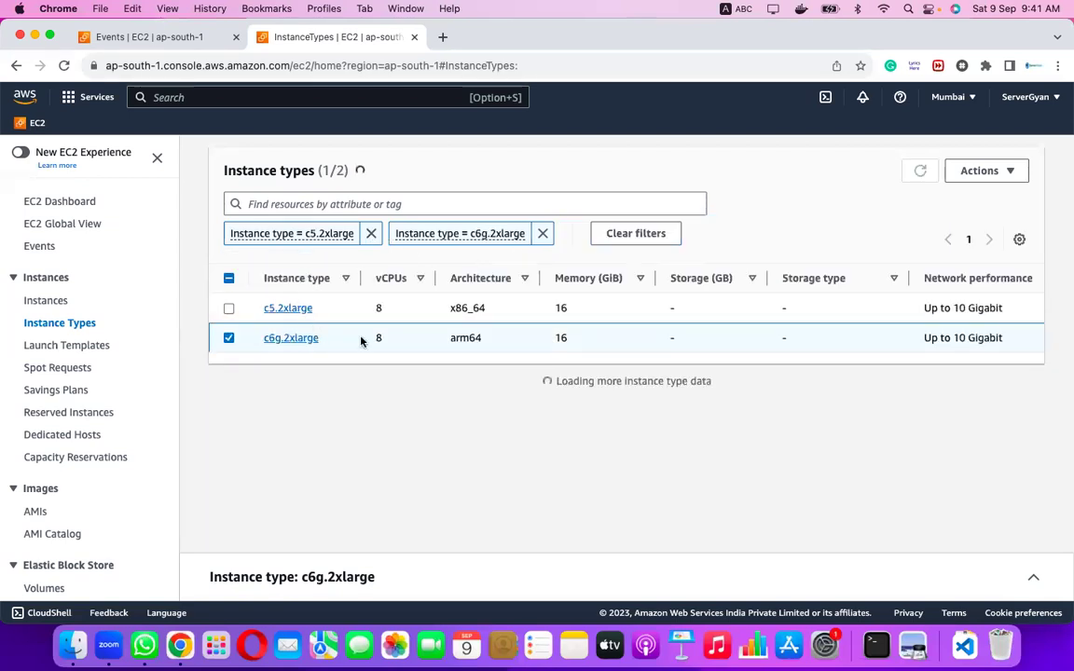
scroll(552, 340, "right", 5)
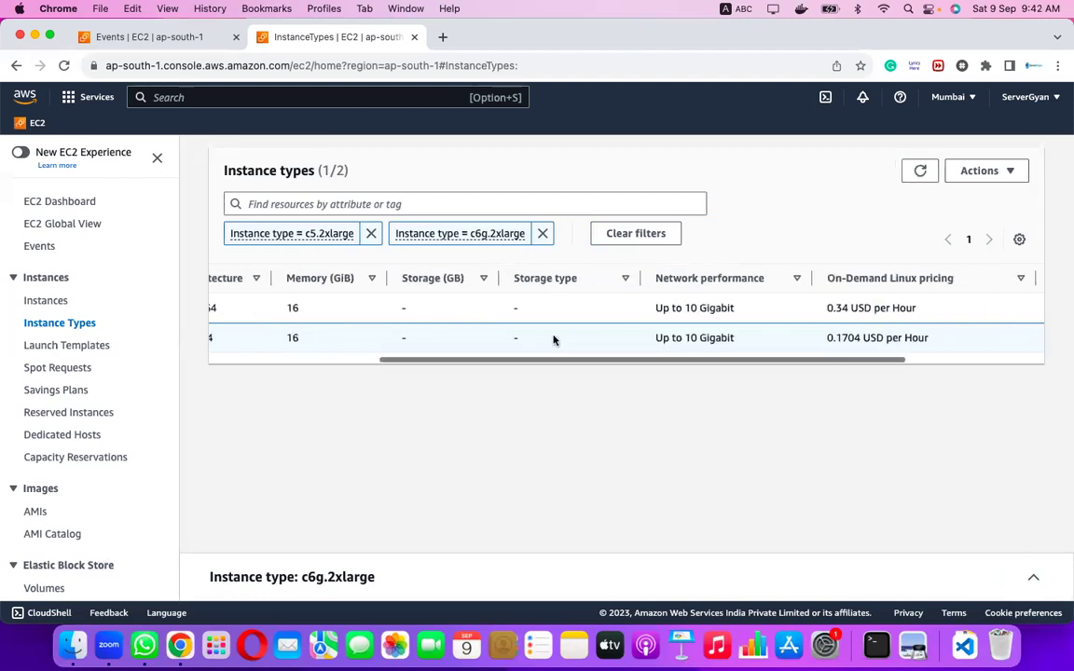
scroll(553, 339, "right", 2)
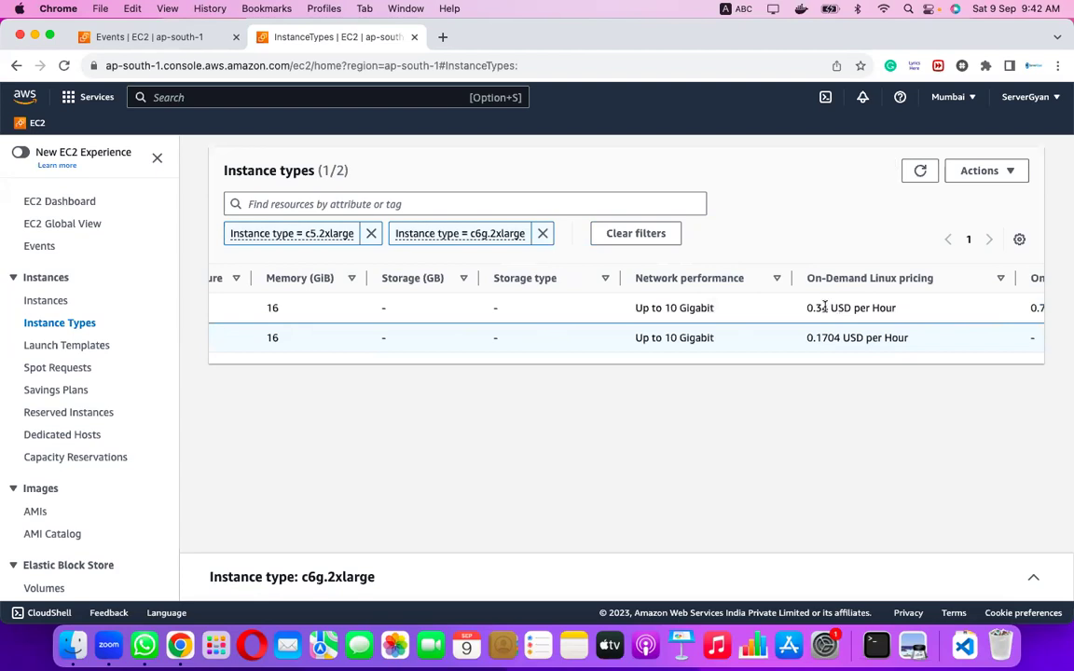
double_click(815, 309)
left_click_drag(807, 338, 828, 338)
scroll(828, 338, "left", 10)
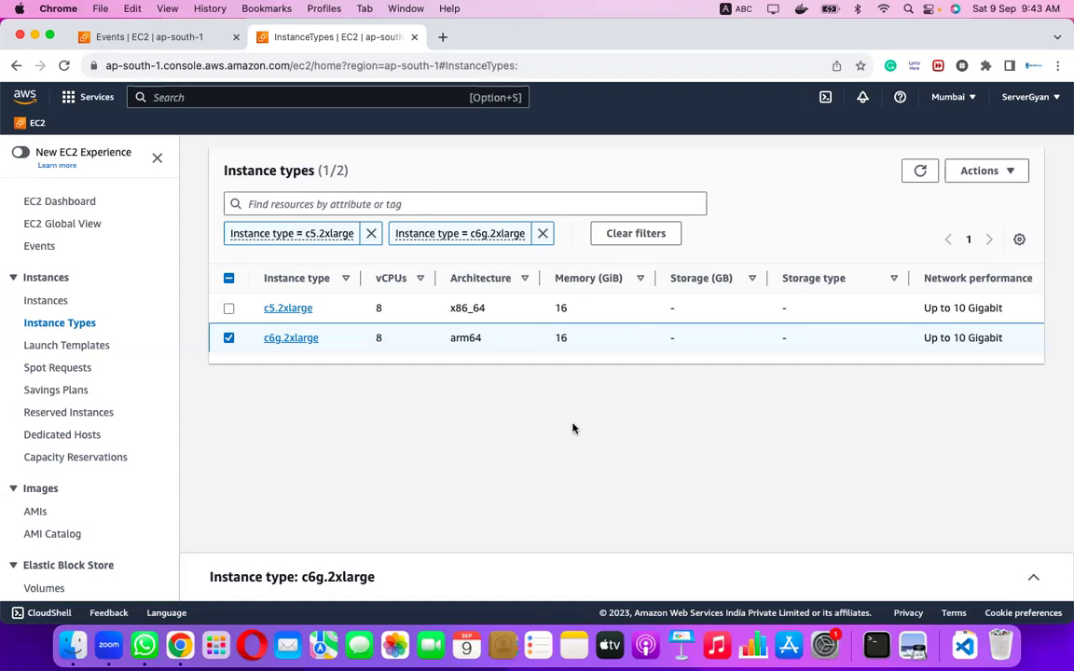
Open the Instance Types page in a new browser tab and switch to it.
right_click(44, 324)
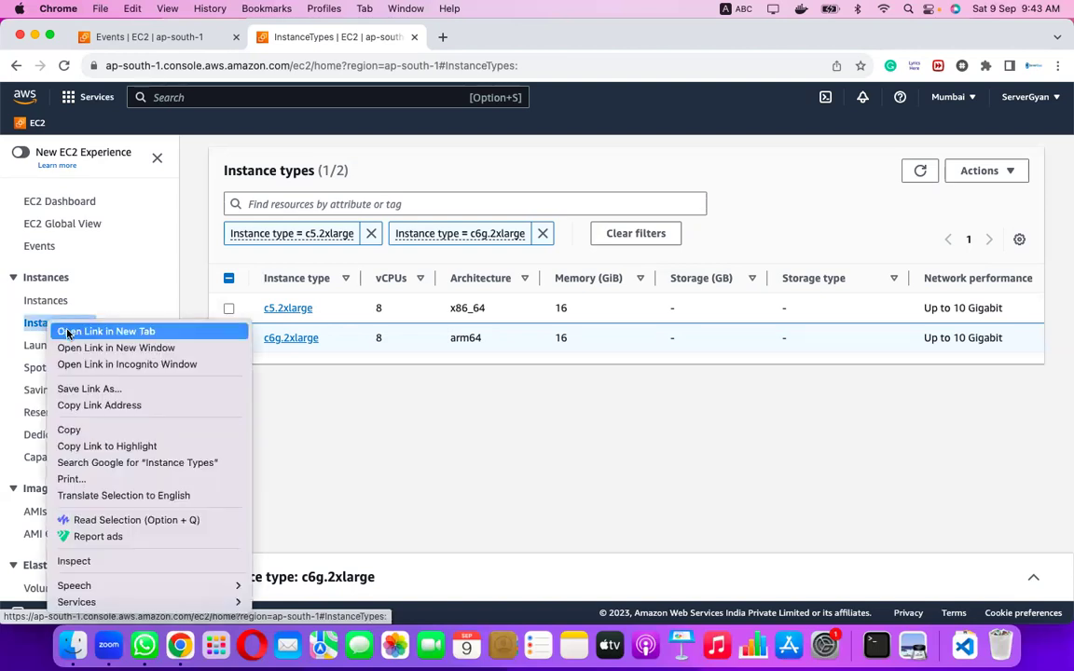
left_click(224, 186)
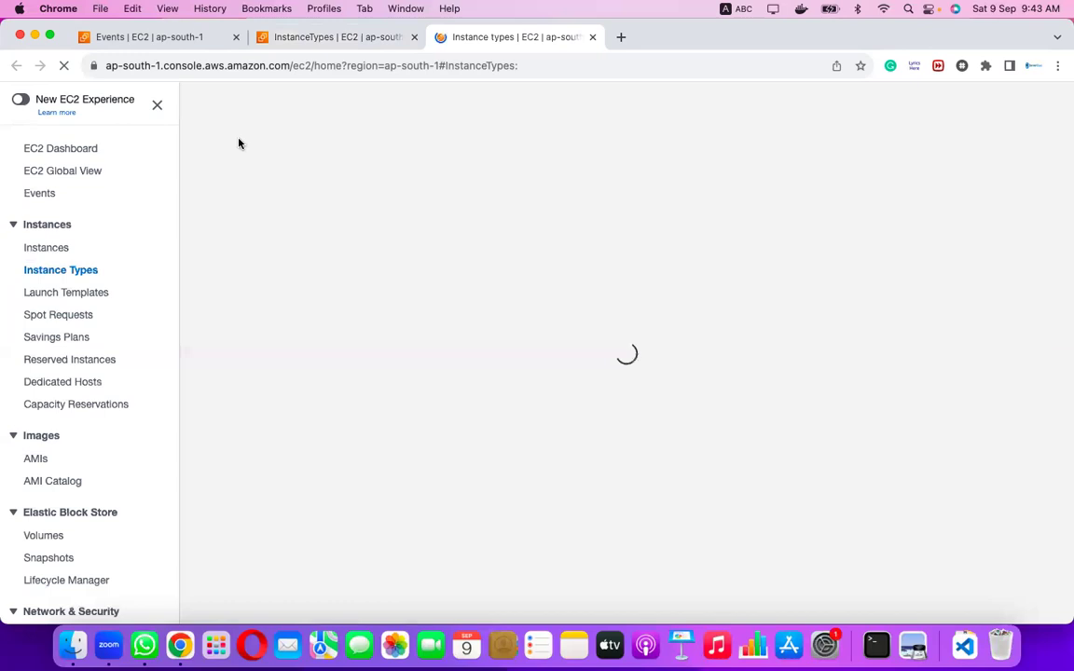
left_click(172, 41)
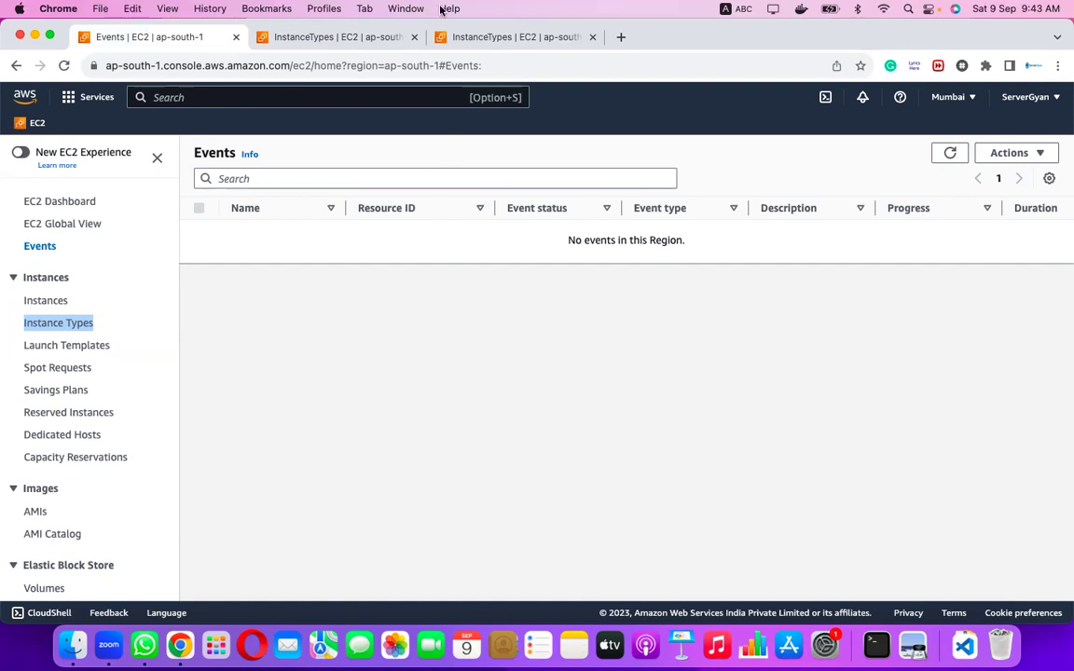
left_click(479, 43)
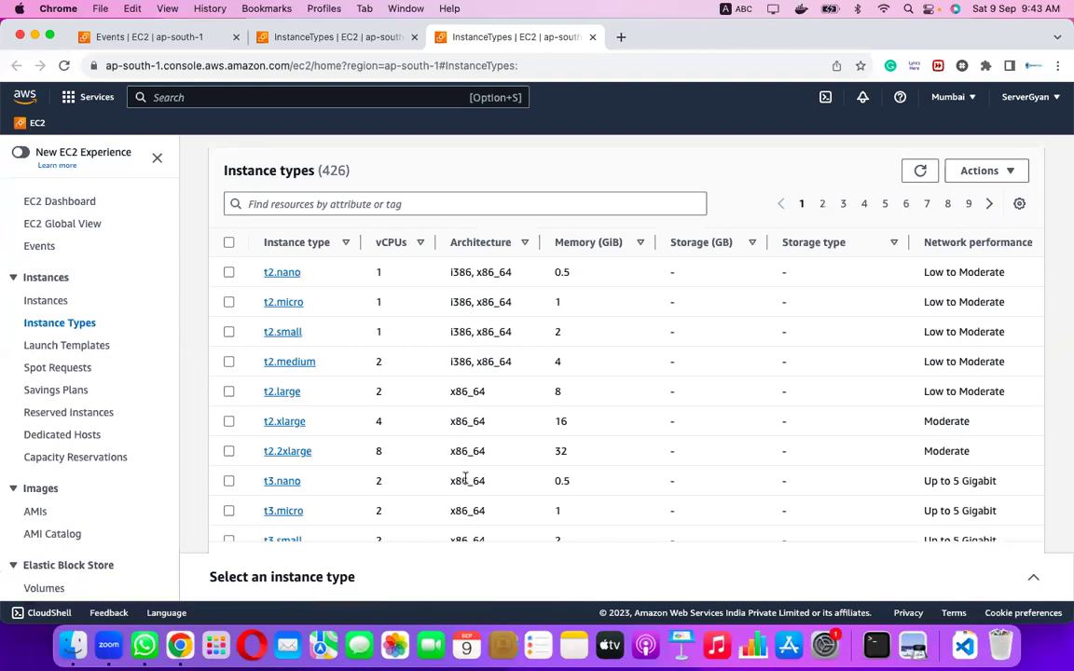
Page to page 3 of the list and highlight i2.4xlarge's 16 vCPUs.
scroll(455, 479, "down", 2)
scroll(465, 479, "down", 10)
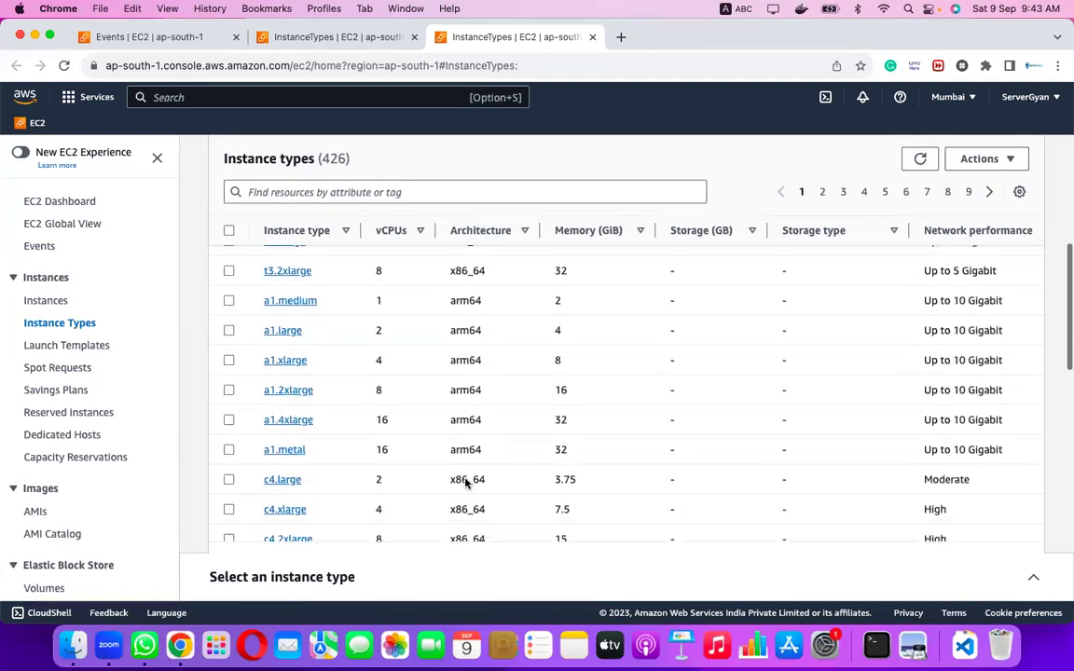
scroll(465, 482, "down", 10)
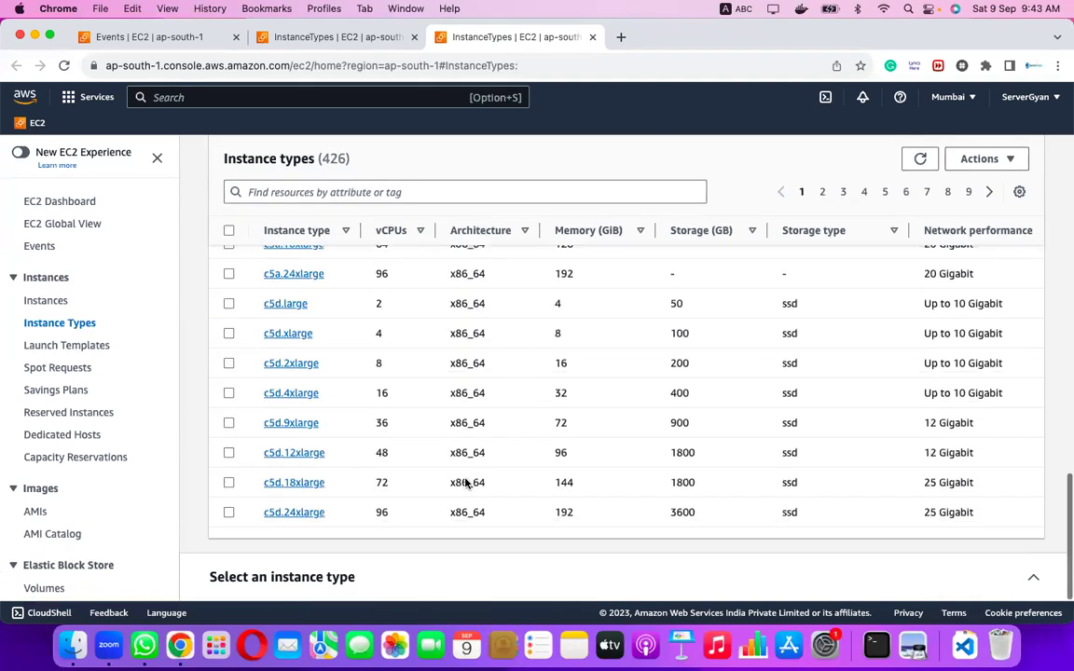
left_click(822, 191)
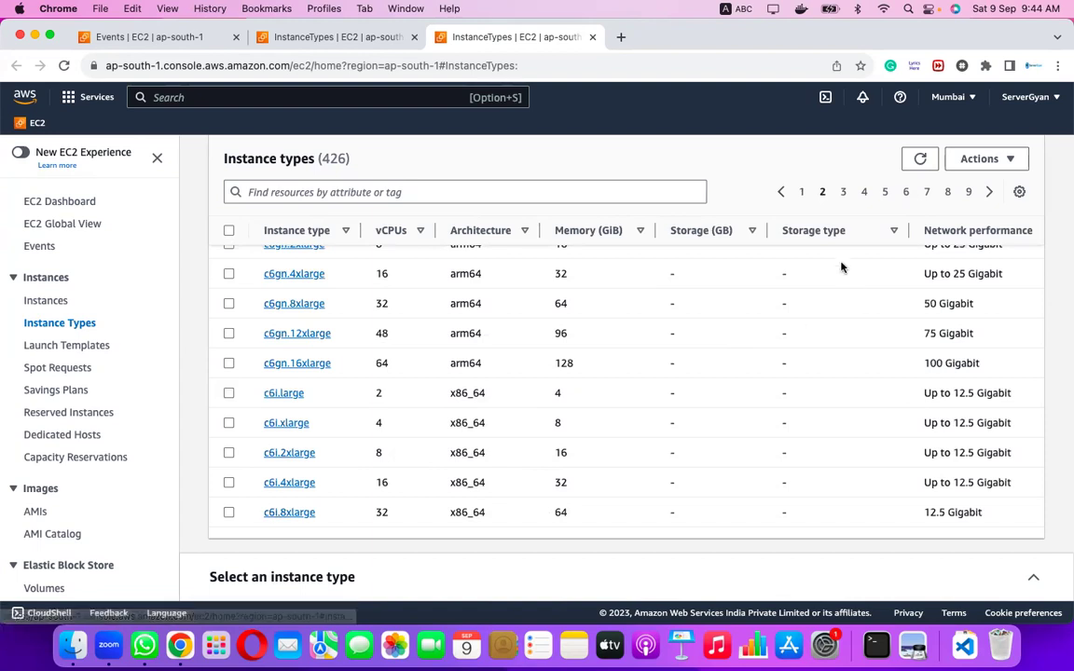
left_click(842, 191)
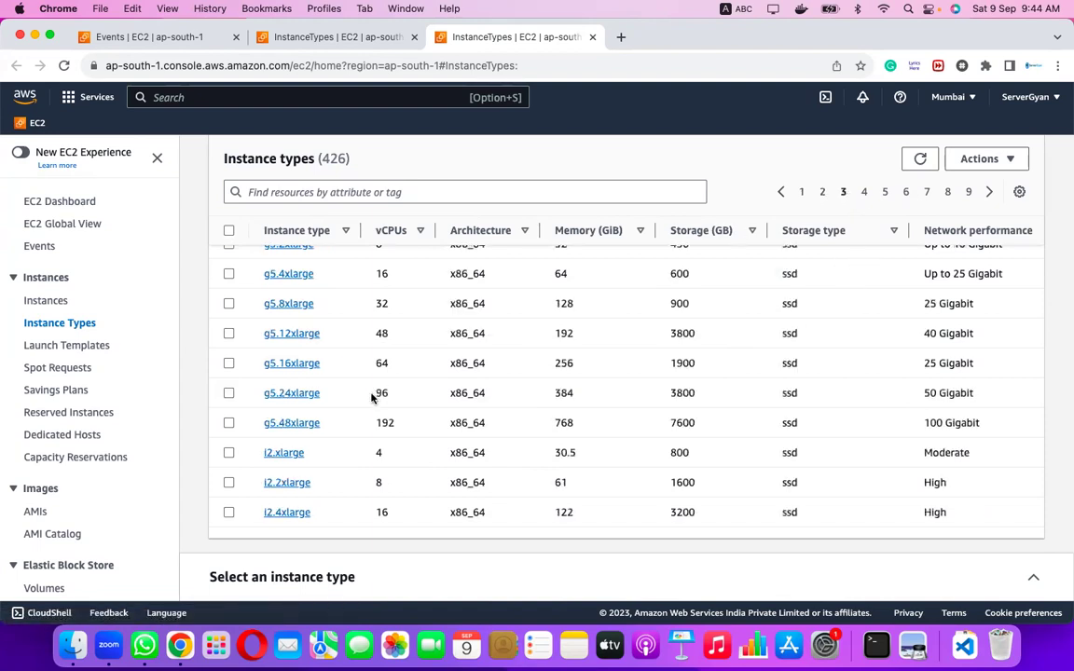
scroll(279, 373, "up", 3)
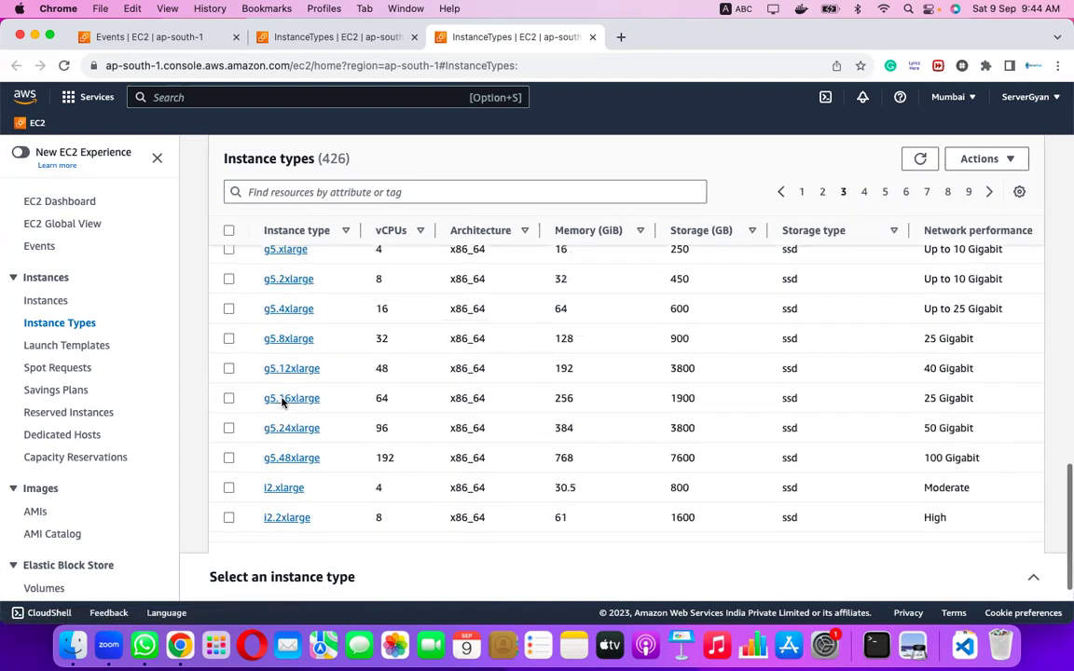
scroll(282, 402, "down", 4)
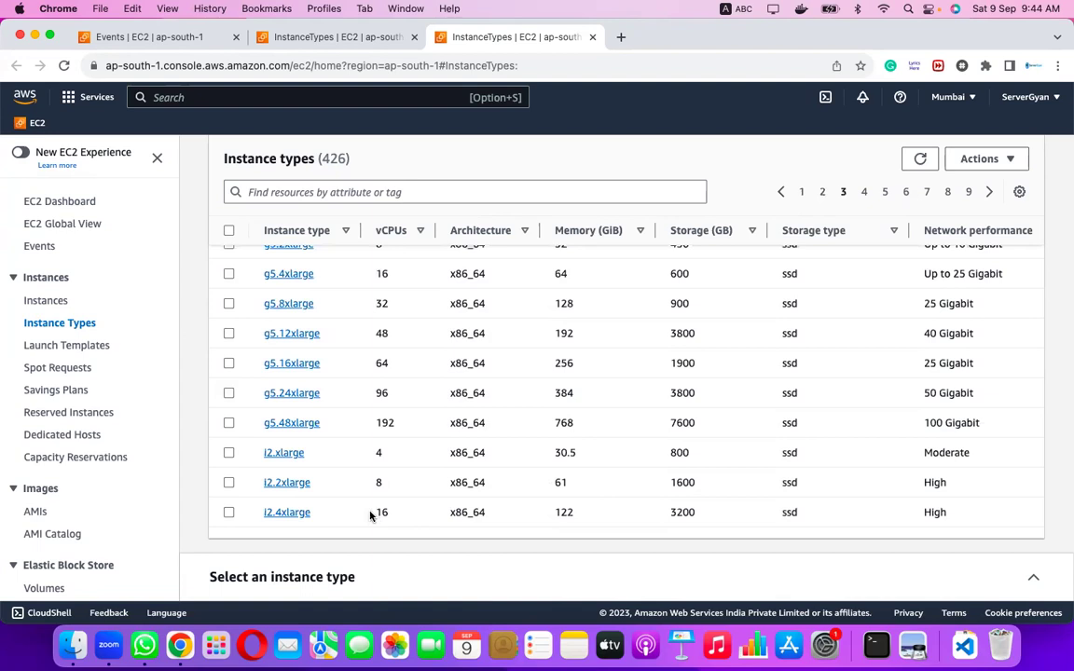
left_click_drag(376, 512, 398, 515)
Select i2.4xlarge, note its 122 GiB memory, then page ahead to the last page.
left_click(567, 514)
double_click(568, 513)
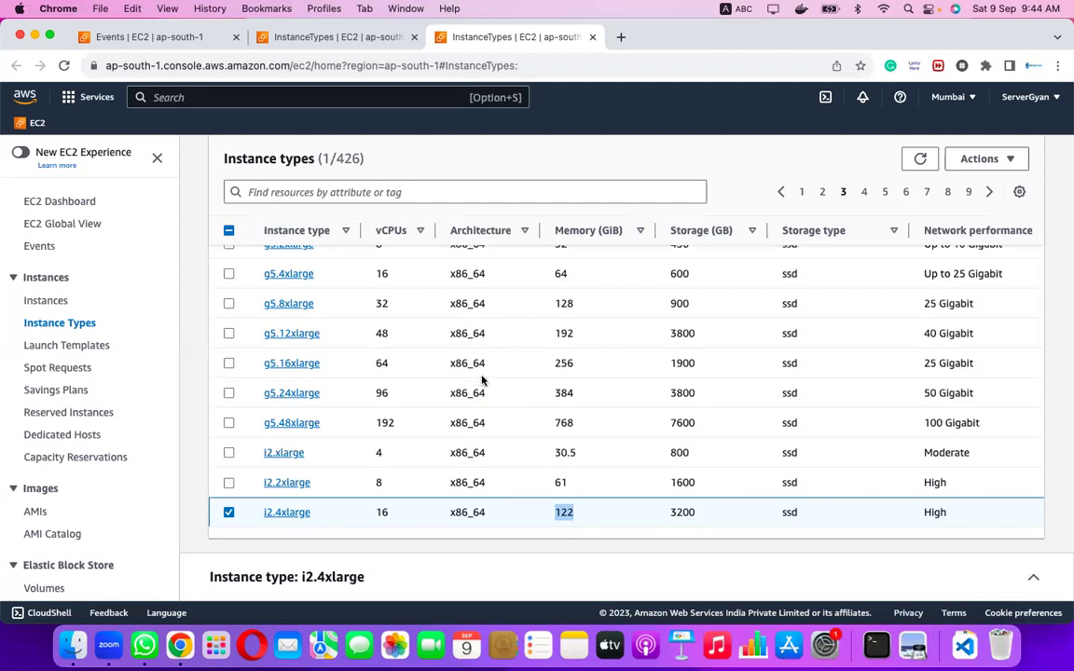
scroll(437, 319, "up", 3)
scroll(435, 321, "up", 5)
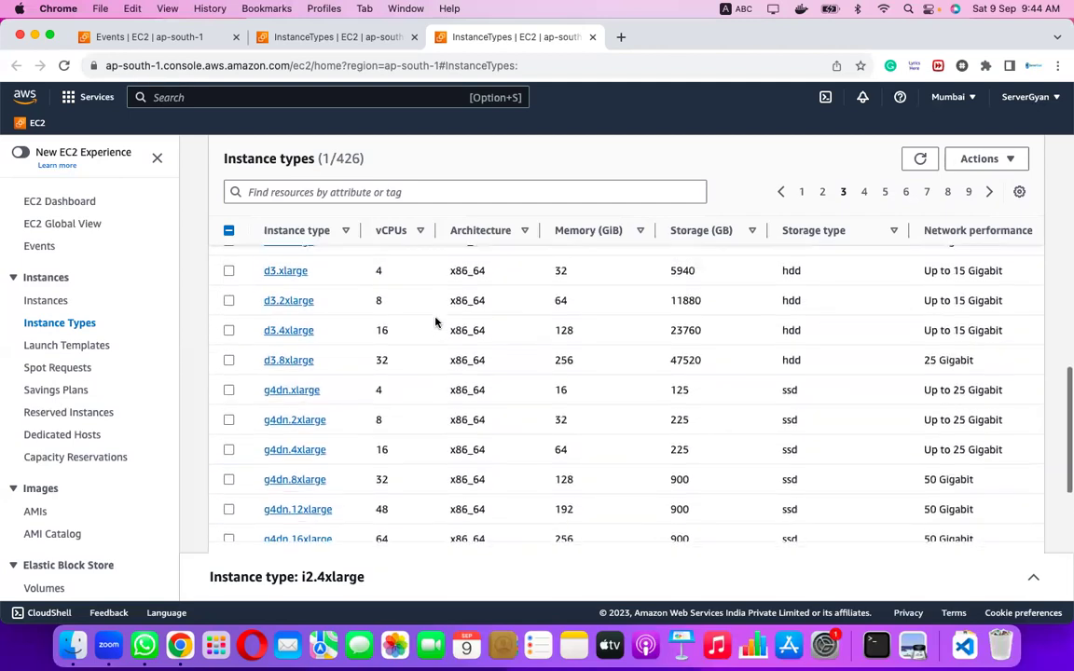
scroll(434, 321, "up", 2)
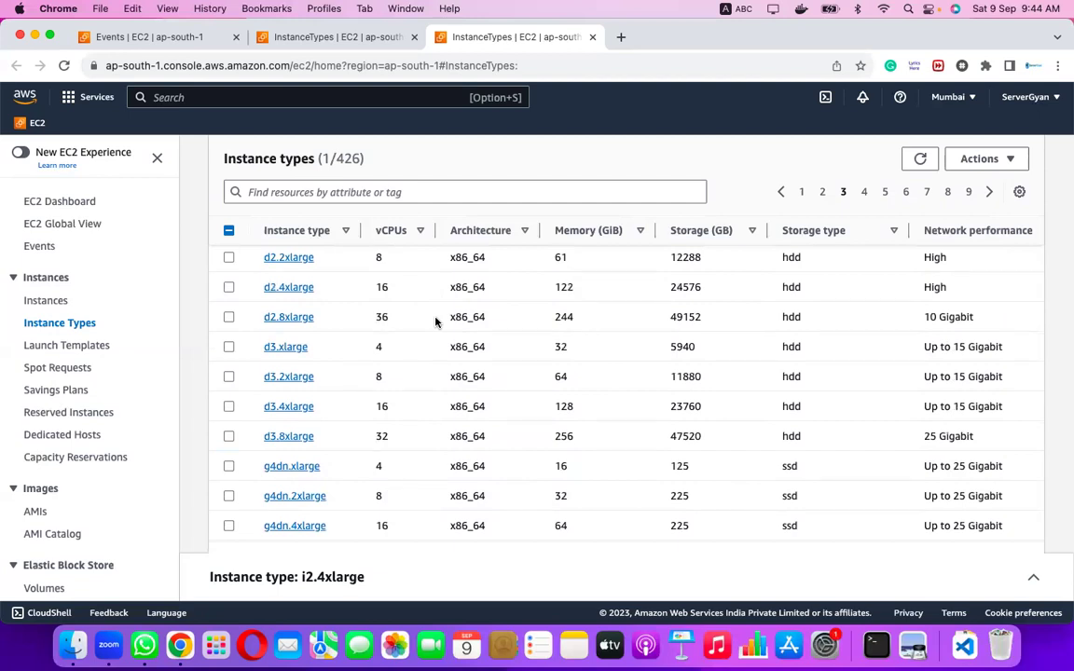
scroll(434, 321, "up", 3)
scroll(435, 322, "up", 5)
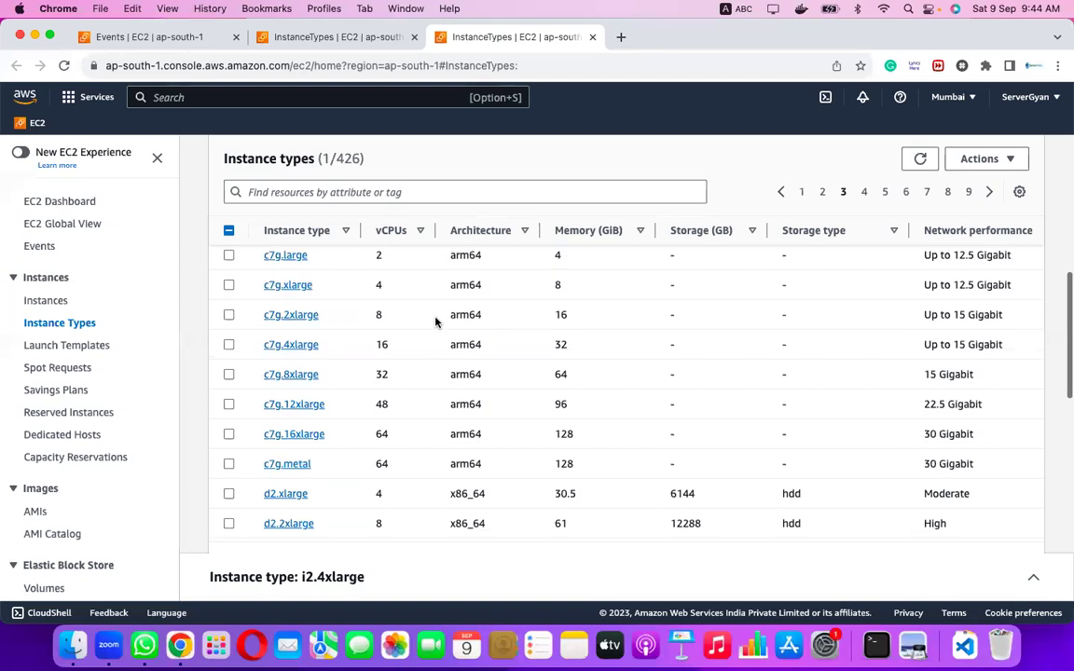
scroll(434, 319, "up", 2)
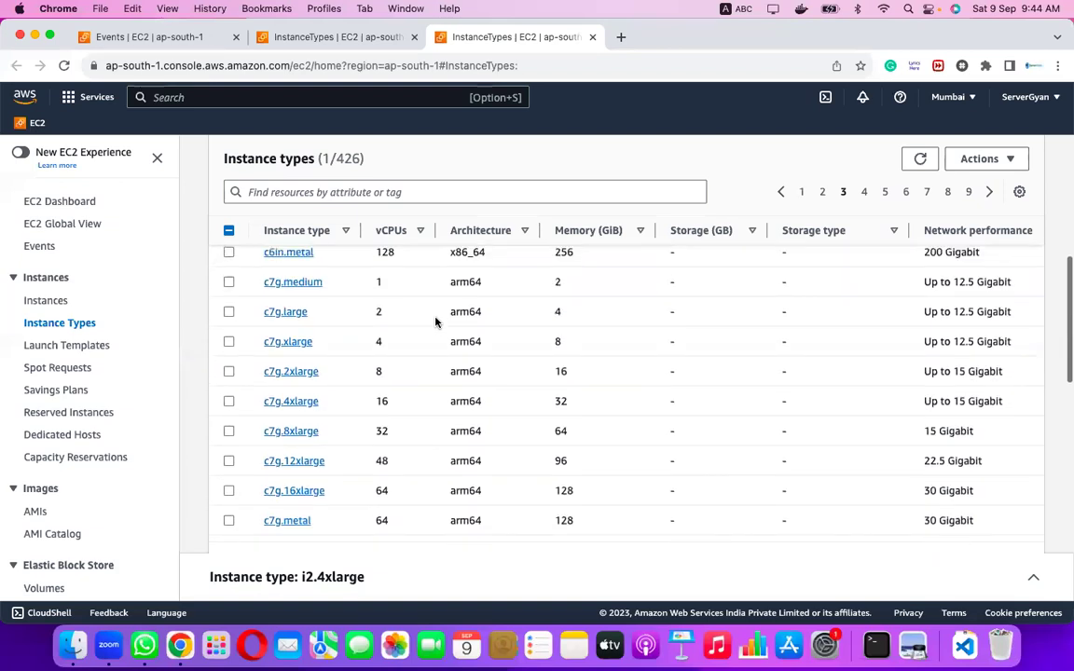
left_click(949, 191)
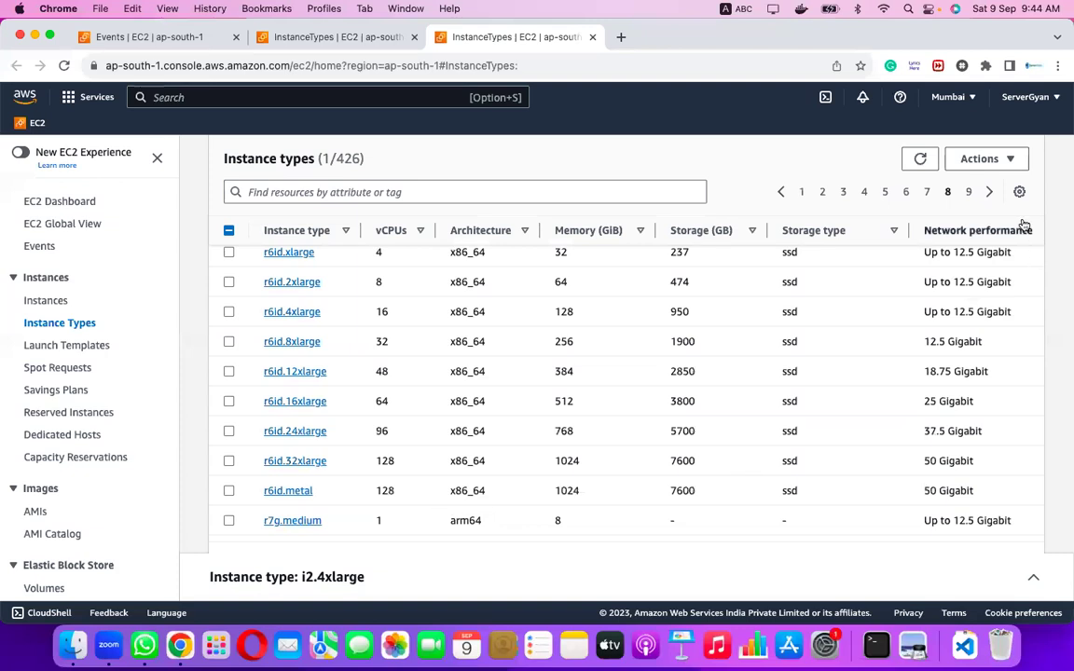
left_click(969, 192)
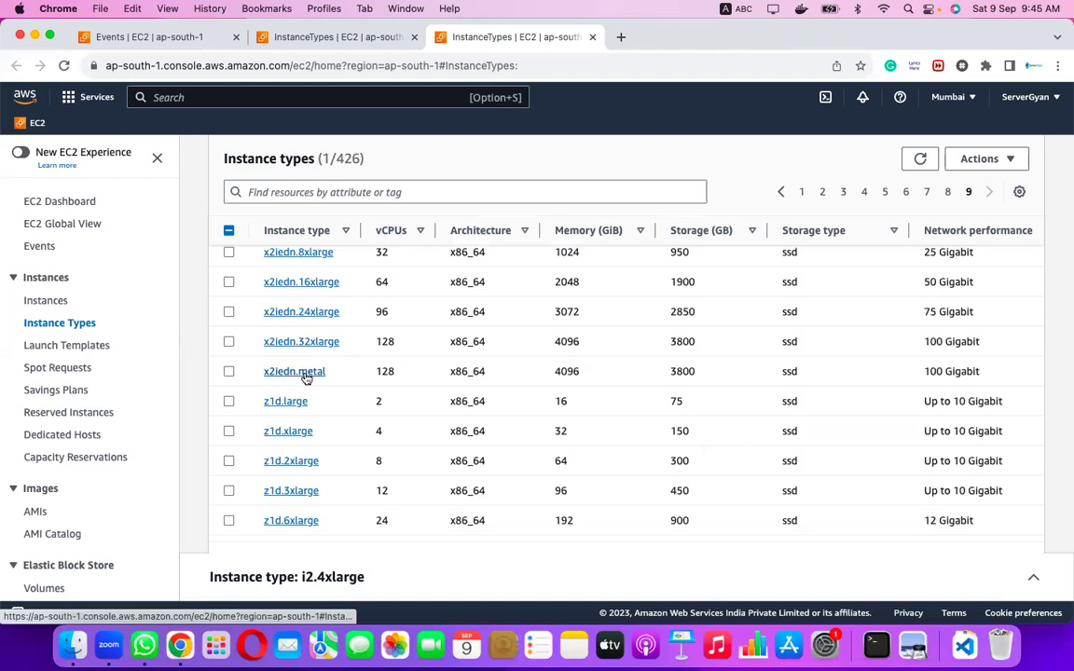
Select x2iedn.metal and highlight its 4096 GiB memory, 3800 storage and 100 Gigabit network.
left_click_drag(373, 371, 402, 371)
left_click_drag(553, 371, 589, 371)
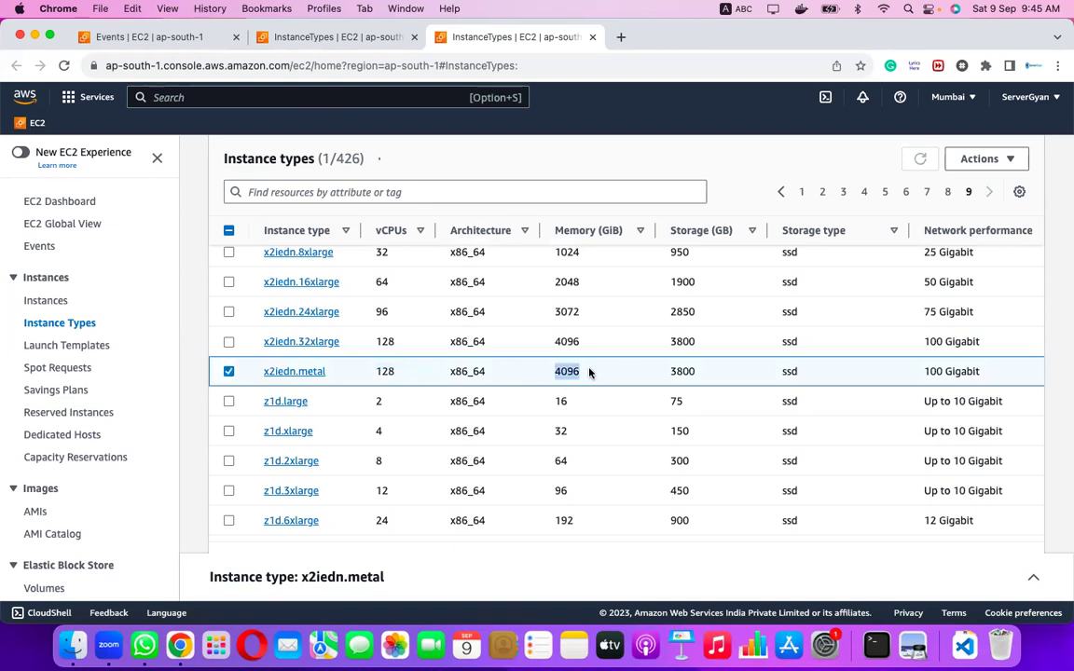
left_click(673, 371)
left_click_drag(672, 371, 702, 376)
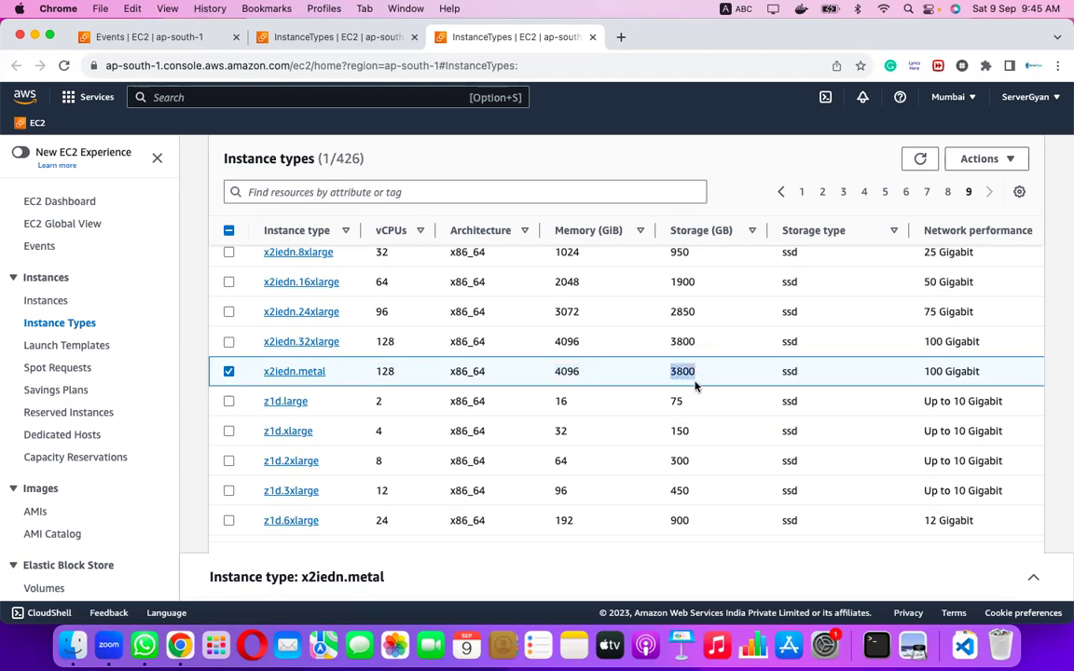
left_click_drag(921, 375, 981, 374)
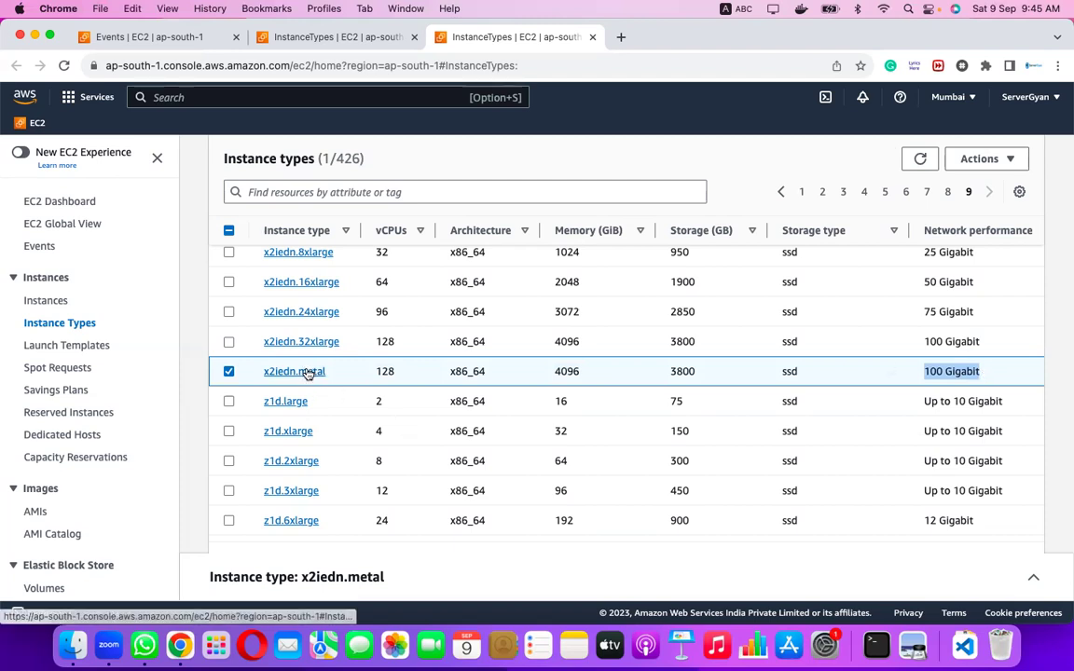
Open the x2iedn.metal details page and review its specs down to the On-Demand Linux hourly price.
left_click(308, 372)
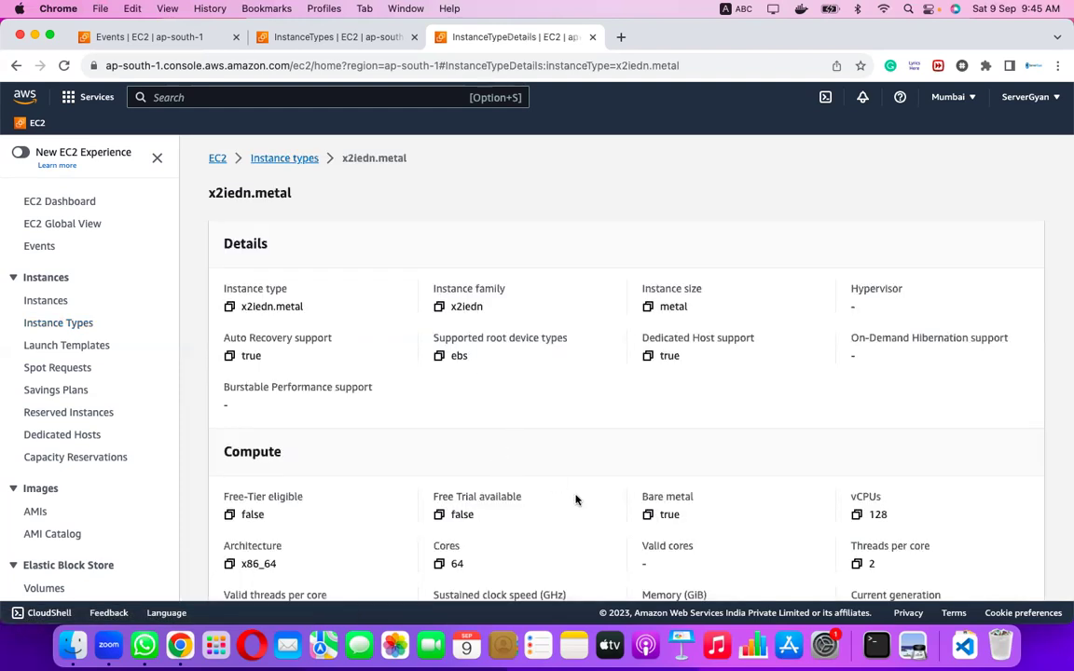
scroll(575, 500, "down", 2)
scroll(575, 499, "down", 5)
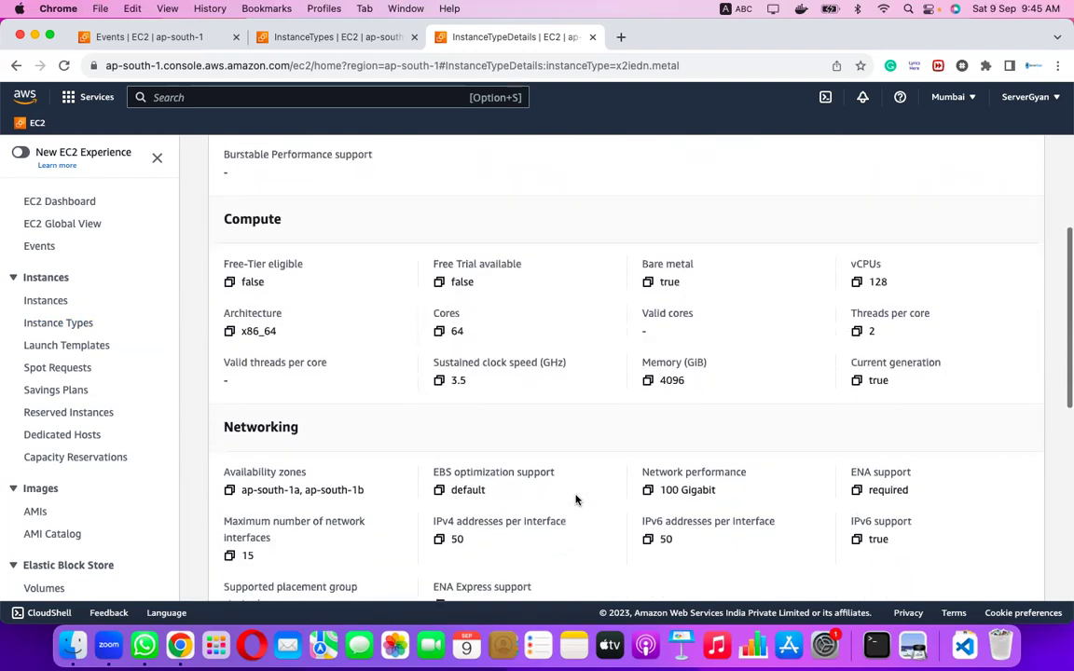
scroll(575, 500, "down", 5)
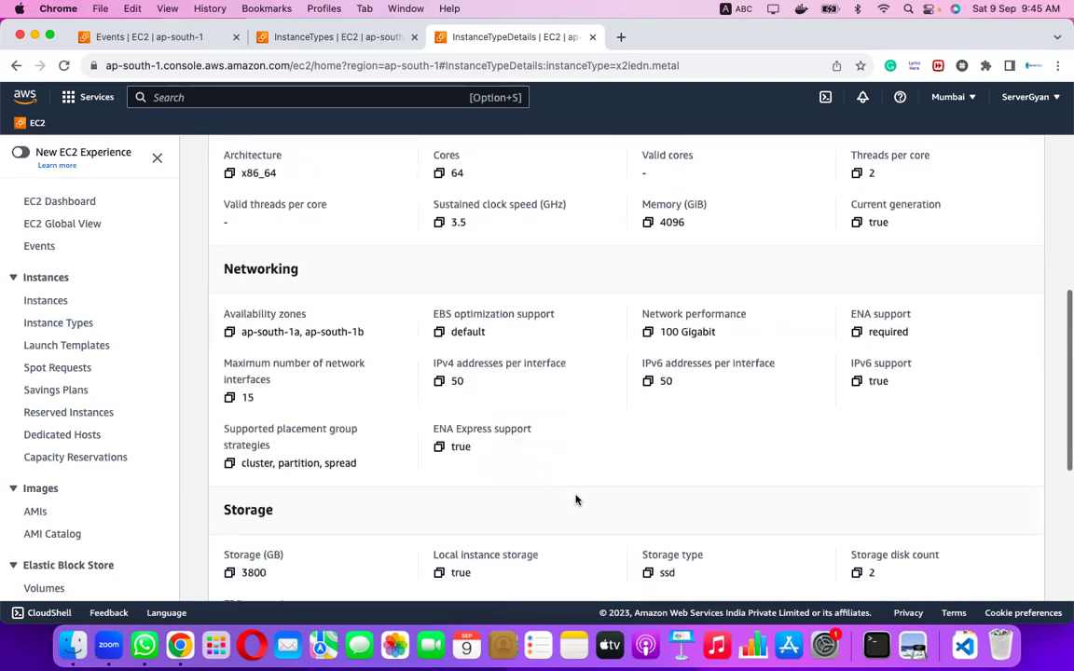
scroll(575, 500, "down", 5)
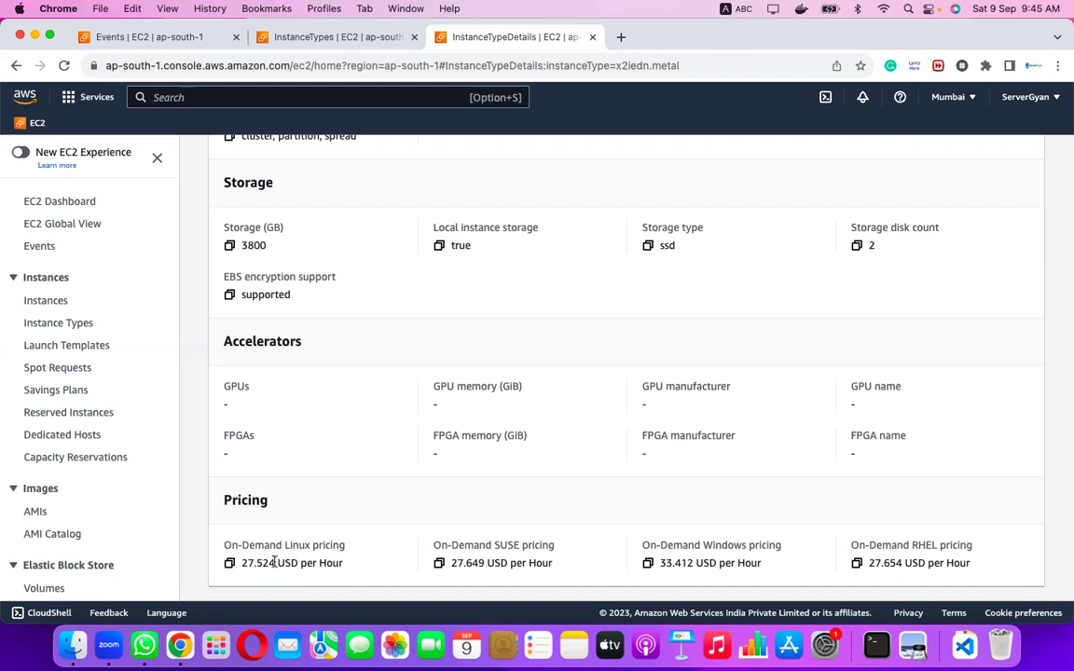
left_click_drag(241, 563, 276, 563)
scroll(310, 534, "up", 10)
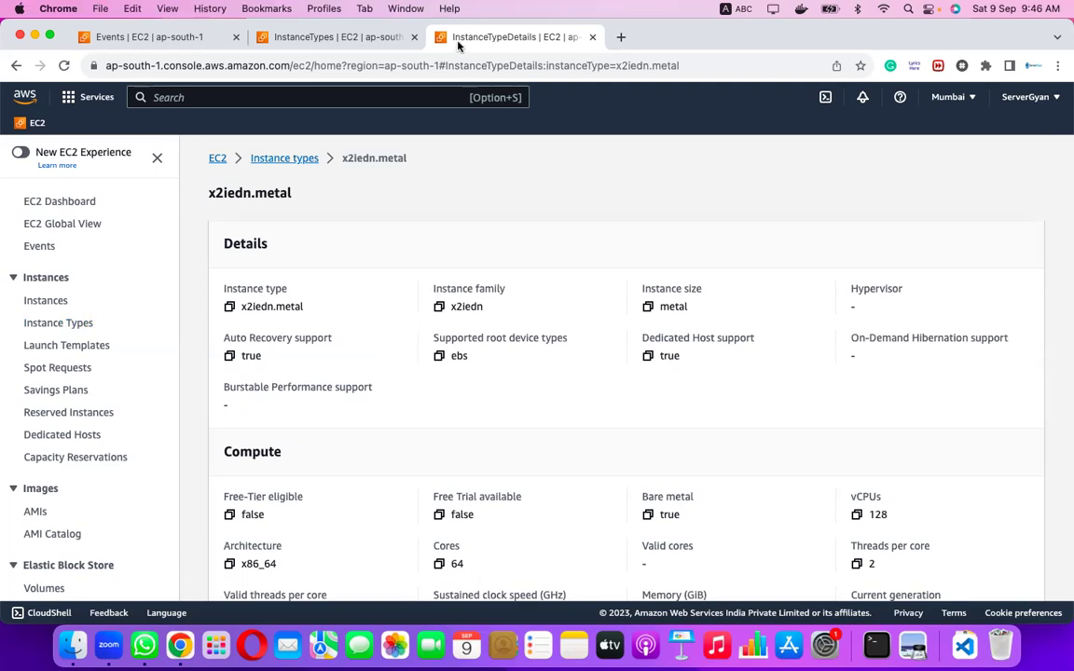
scroll(542, 311, "down", 2)
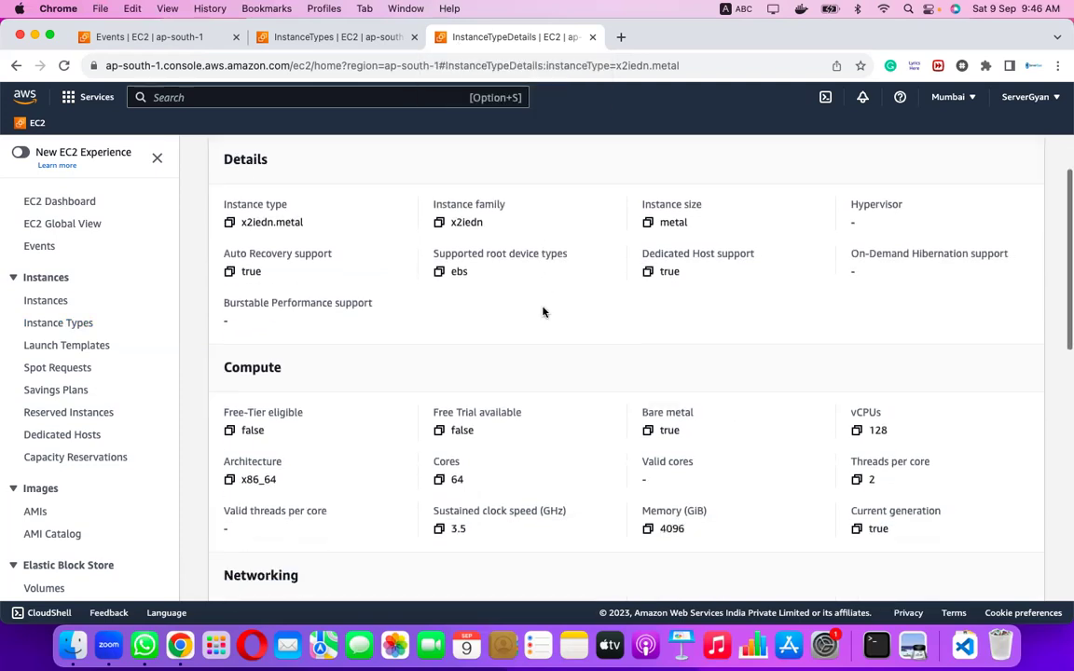
scroll(542, 311, "down", 1)
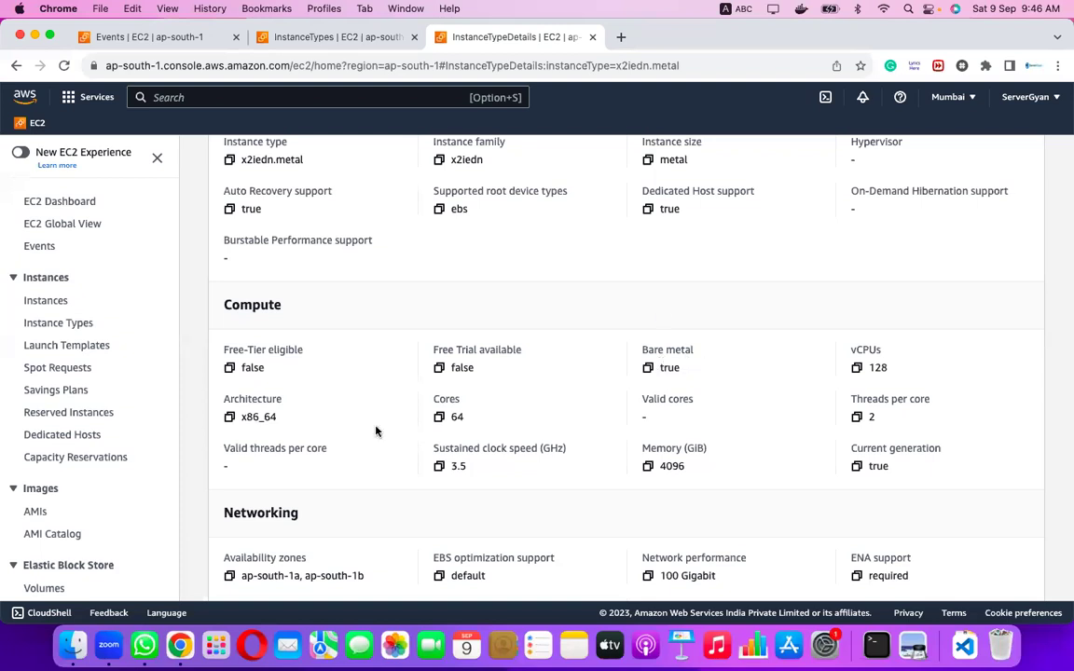
Return to the first tab, go to the empty Instances list and start launching an instance.
left_click(176, 41)
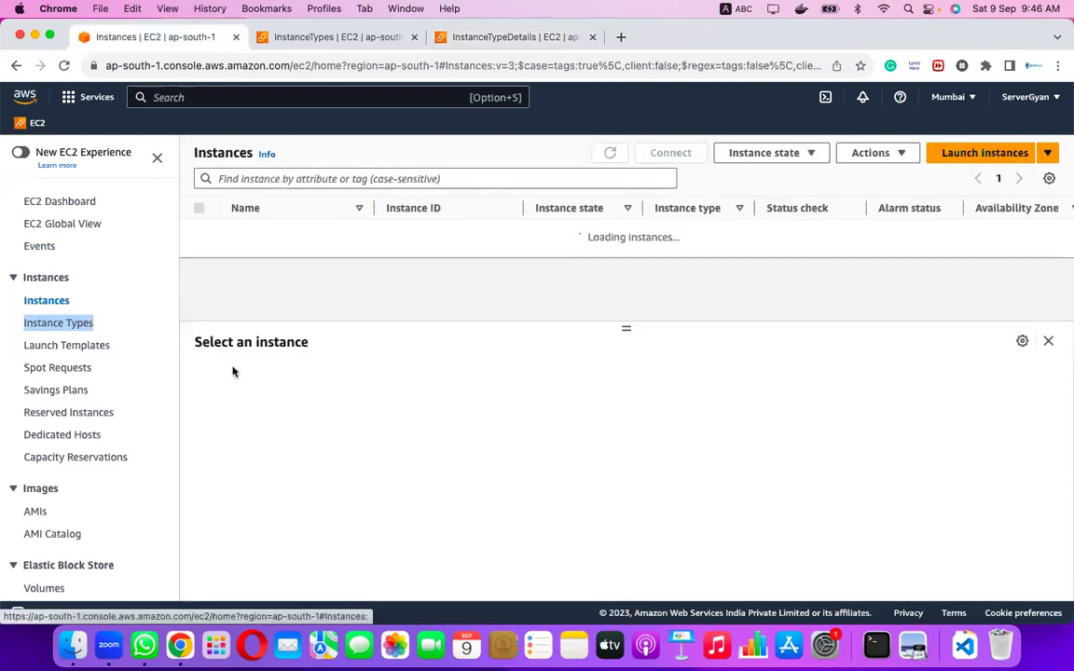
left_click(56, 303)
left_click(139, 283)
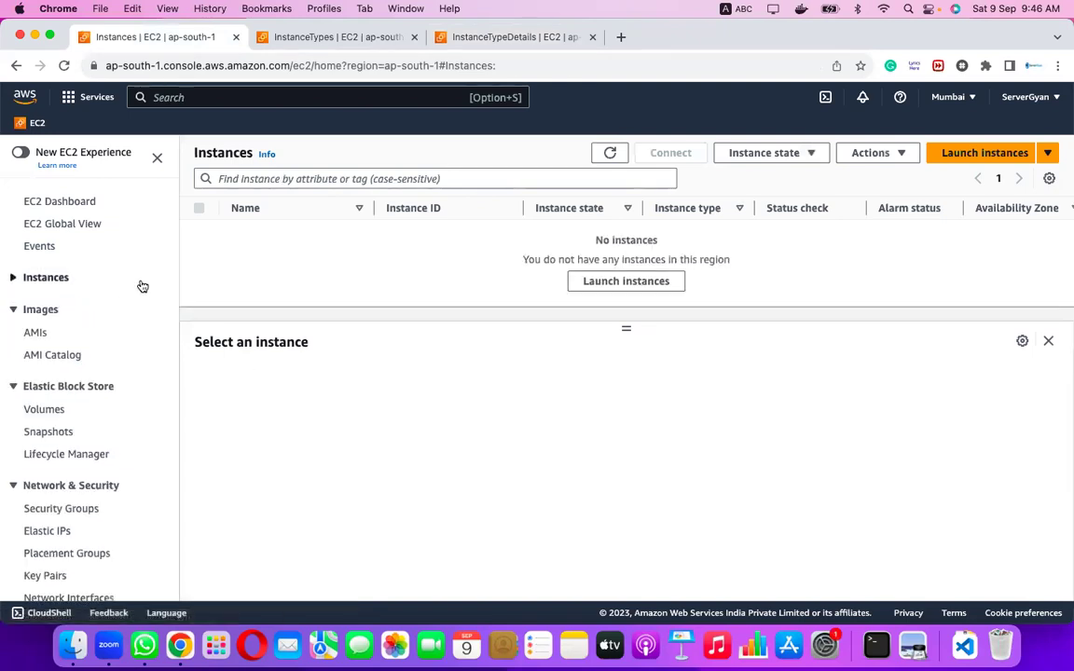
left_click(14, 278)
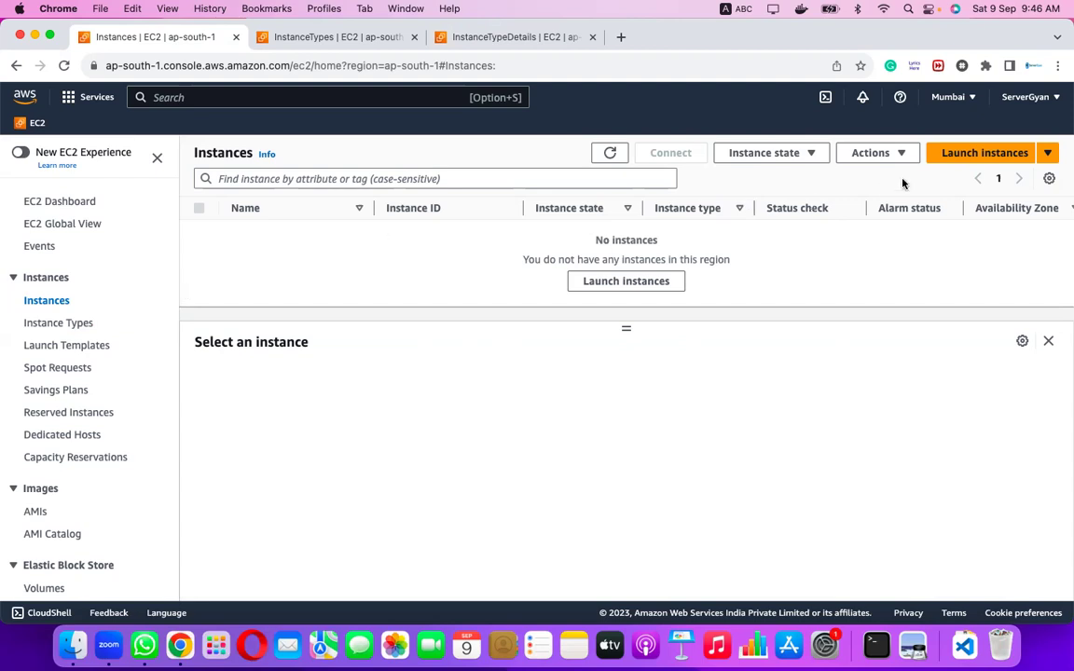
left_click(958, 158)
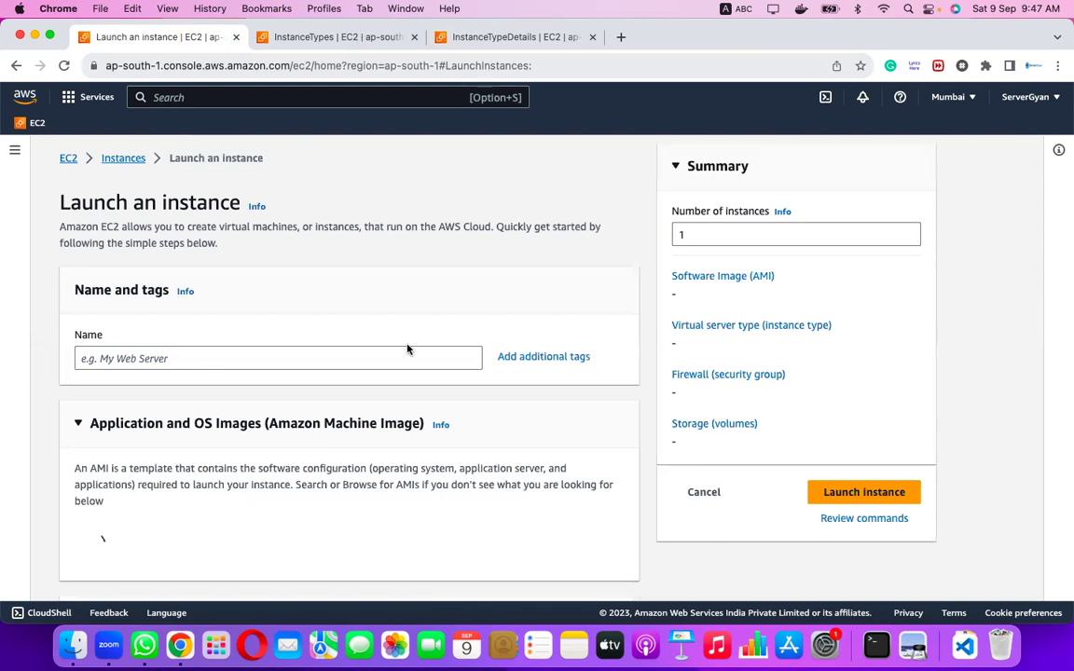
Focus the instance Name field and scroll down to the Quick Start AMIs.
left_click(213, 358)
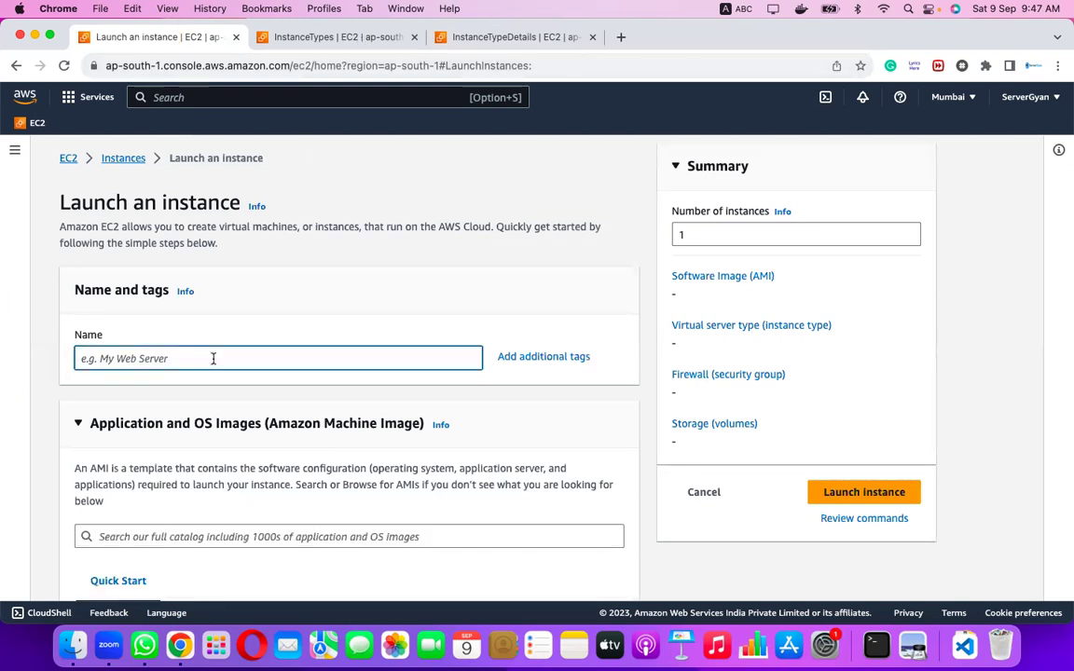
scroll(213, 358, "down", 2)
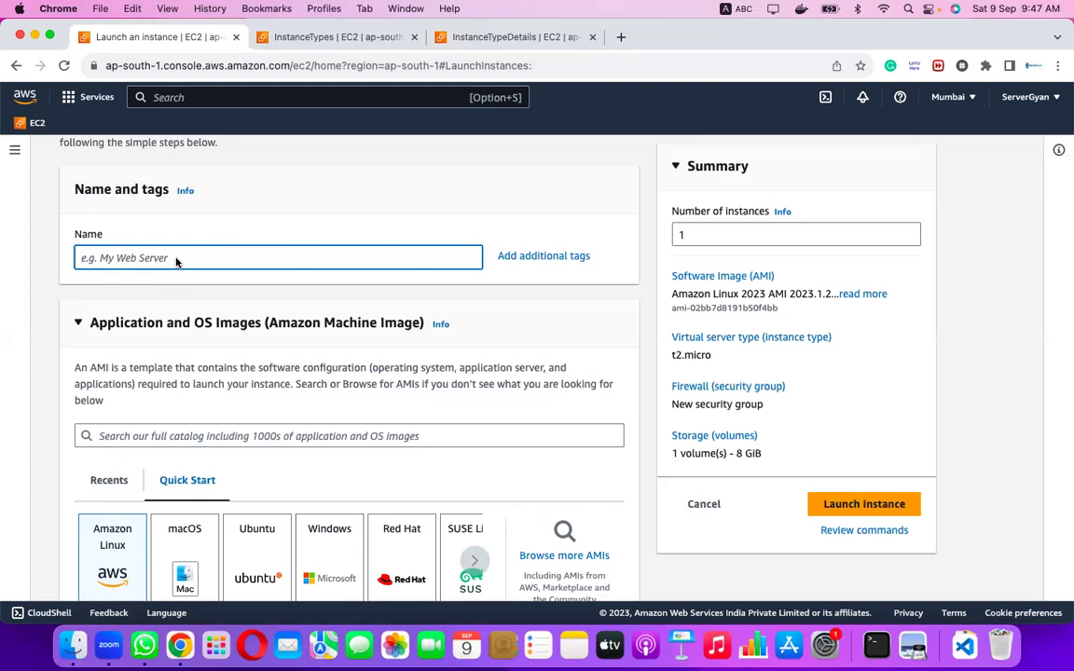
Replace 'Linux-Box' with the name 'WebServer-Apache-DMZ-PROD' and check the DMZ and PROD words.
type("WebServer-Apache")
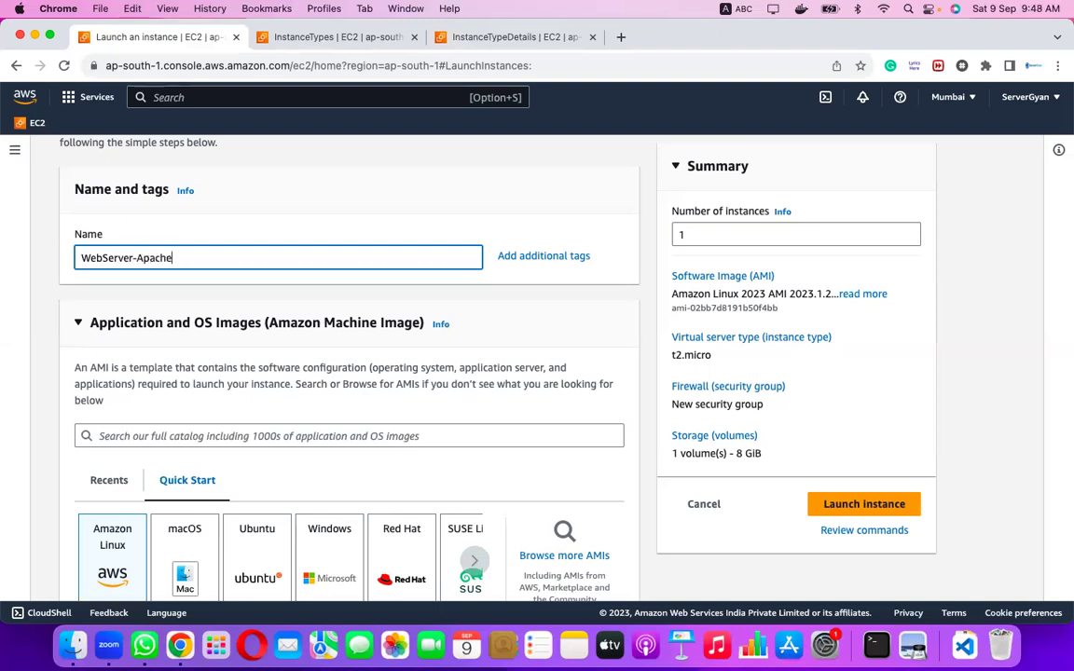
type("-")
type("DMZ")
type("-")
type("POR")
key("BackSpace")
key("BackSpace")
type("ROD")
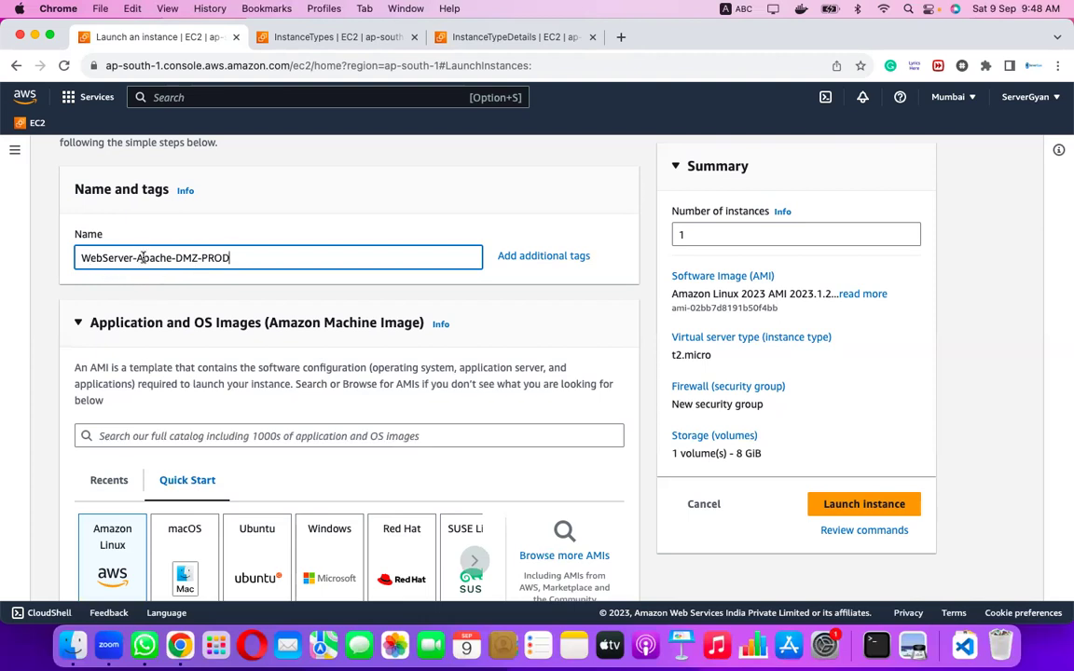
double_click(184, 252)
left_click(210, 256)
double_click(220, 256)
Finish the name, then pick the Red Hat Quick Start tile as the machine image.
left_click(320, 283)
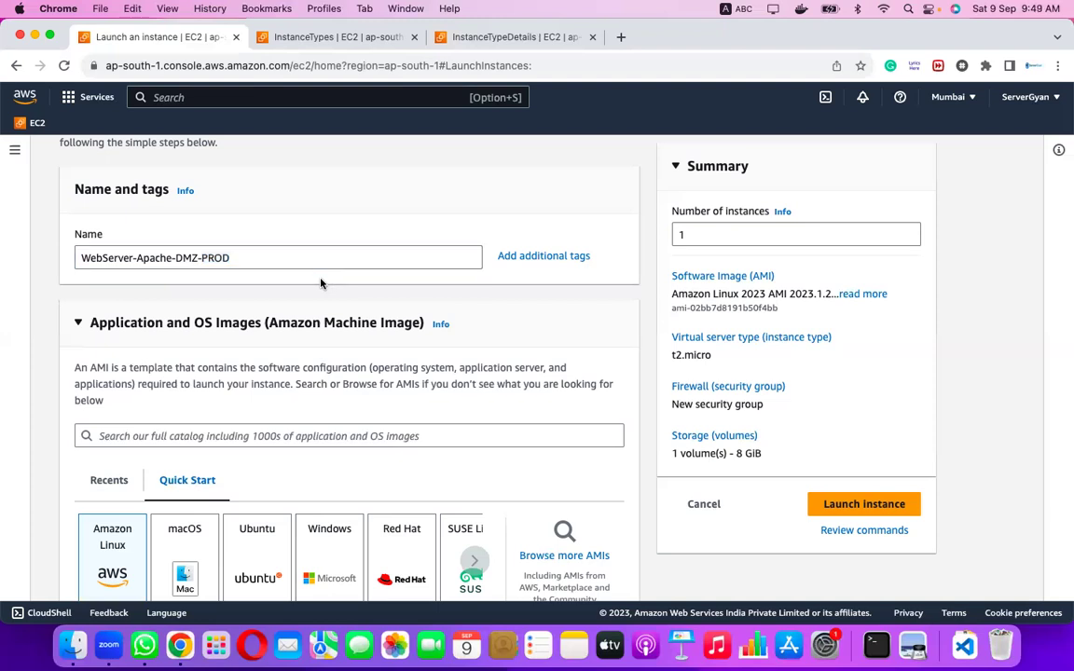
scroll(322, 282, "down", 3)
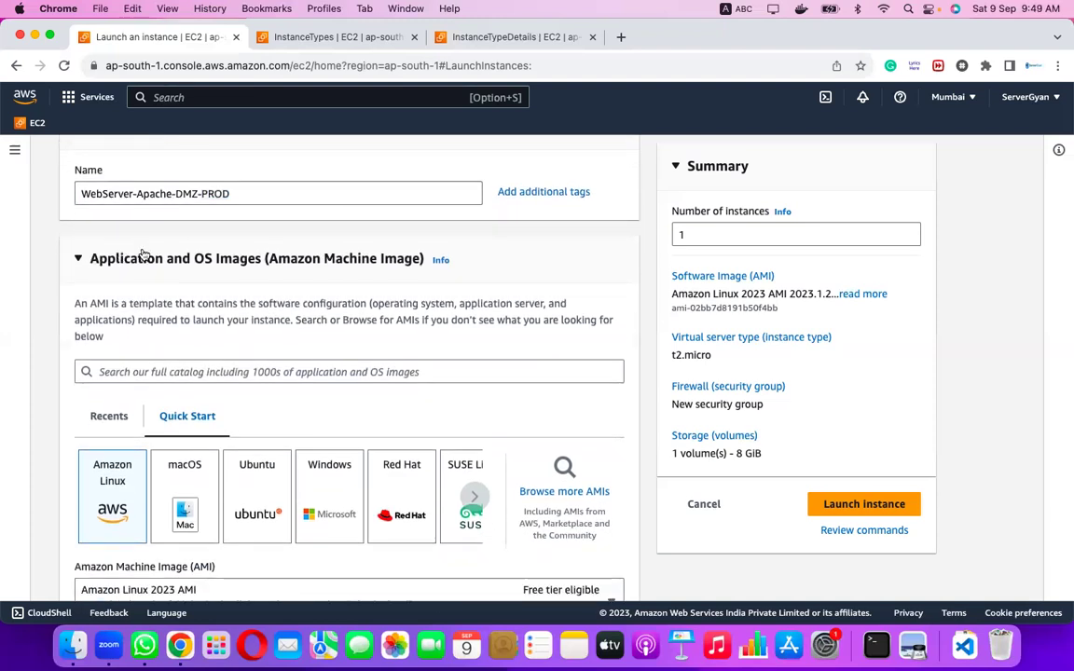
scroll(420, 399, "down", 2)
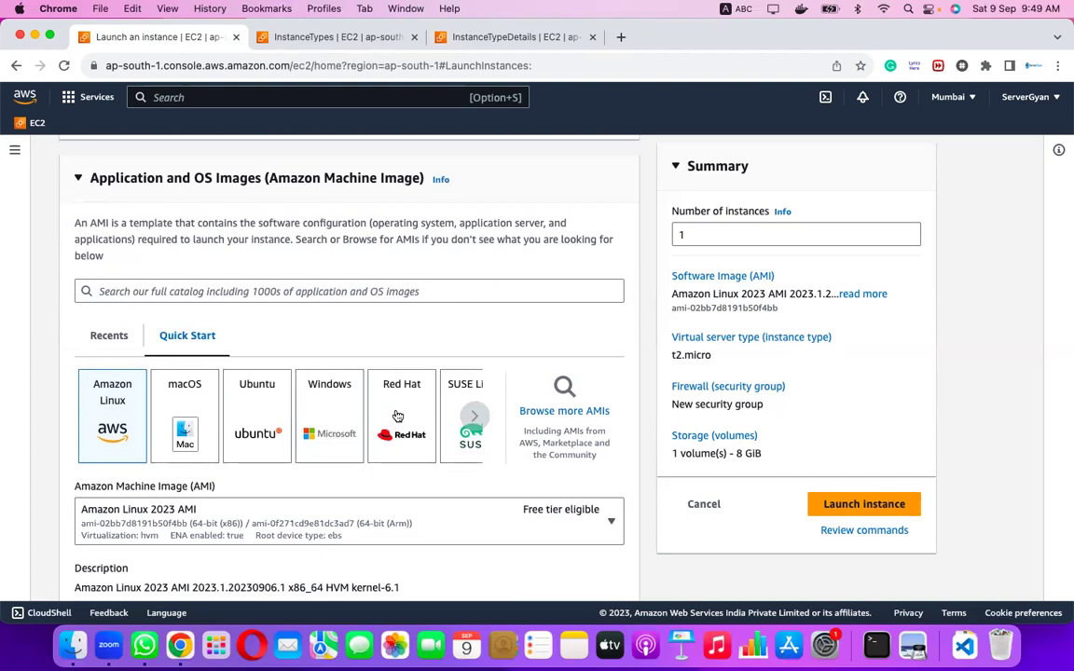
left_click(473, 416)
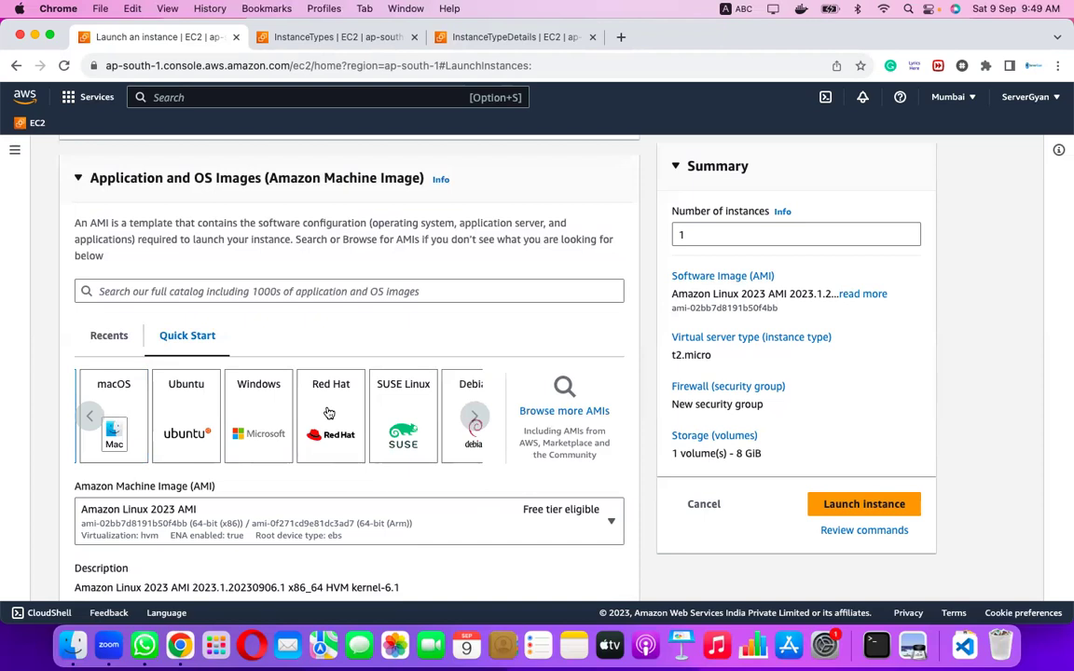
left_click(328, 413)
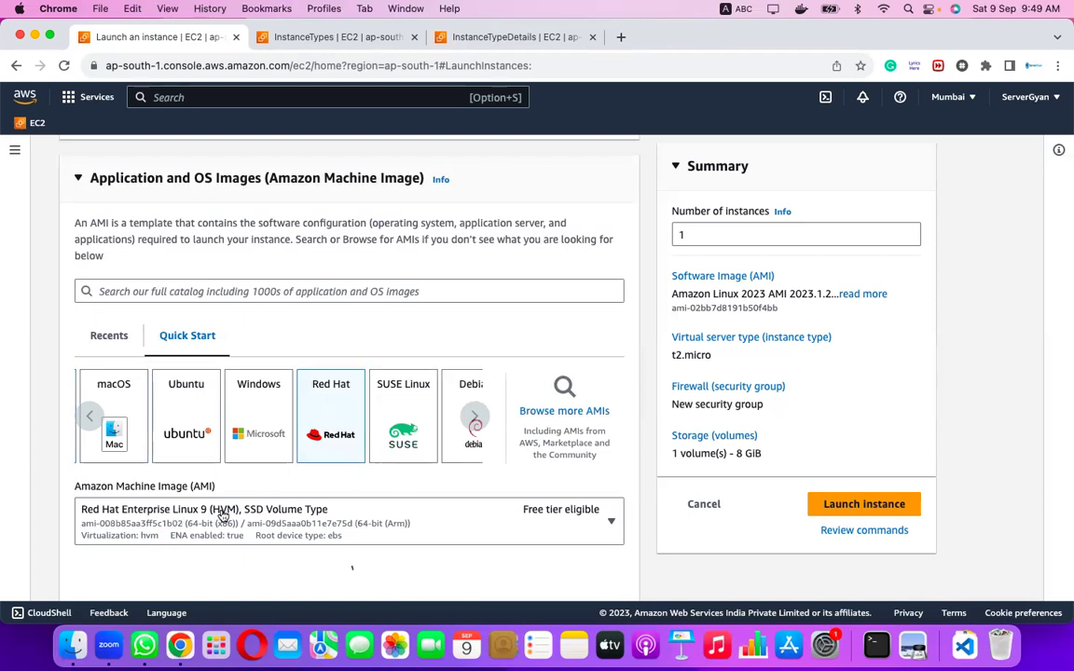
Show the Red Hat AMI's Architecture options: 64-bit (x86) and 64-bit (Arm).
scroll(382, 576, "down", 2)
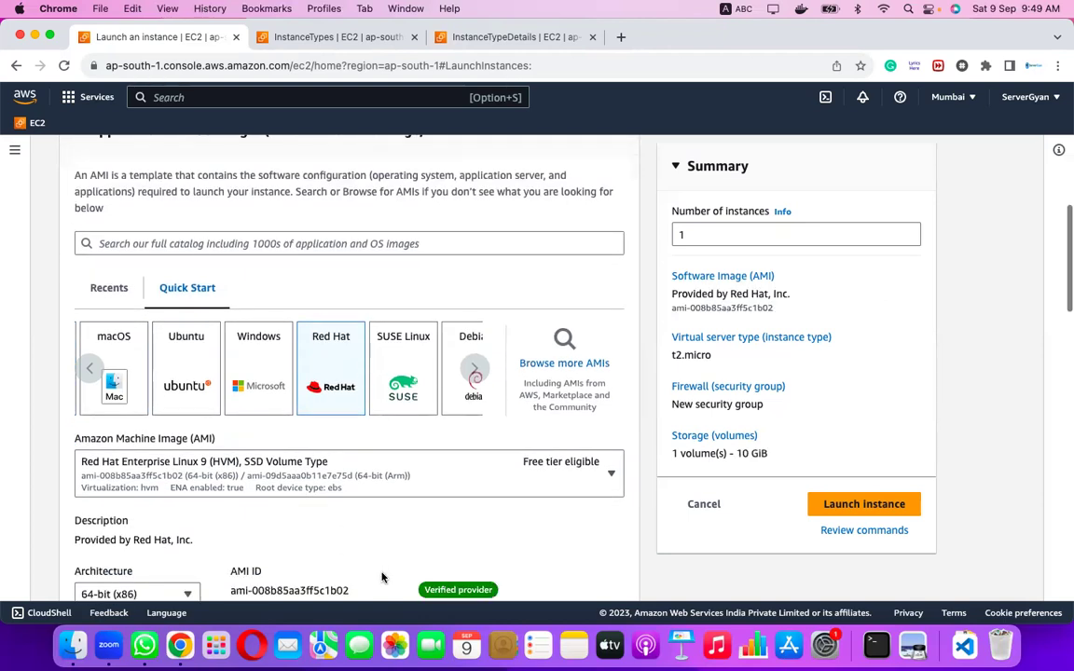
scroll(382, 576, "down", 1)
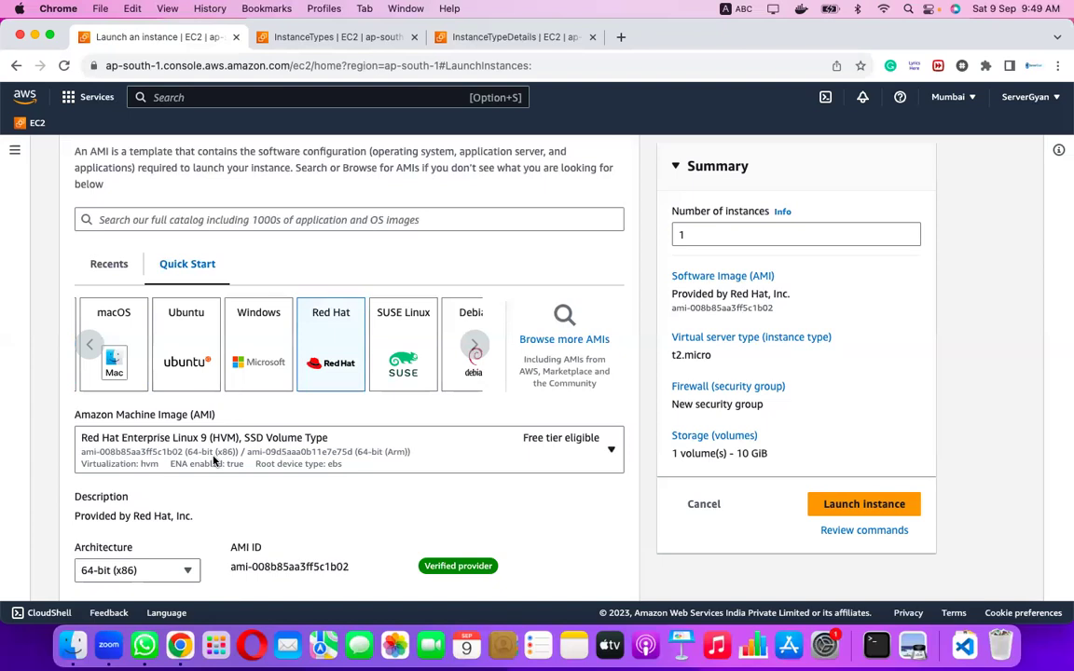
scroll(186, 526, "down", 3)
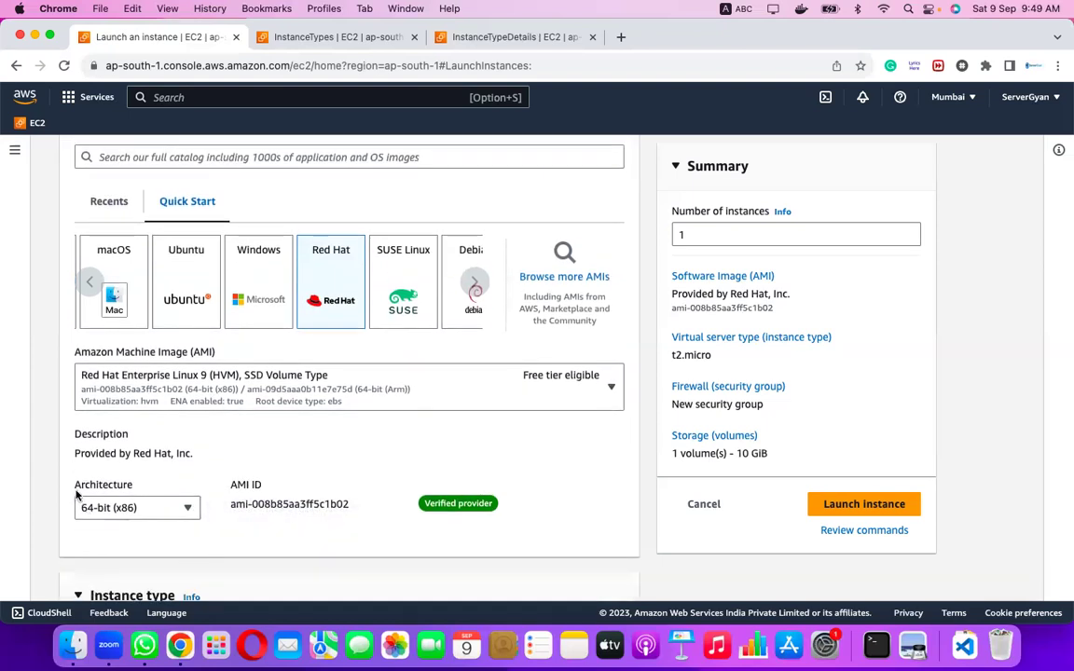
left_click_drag(72, 488, 130, 487)
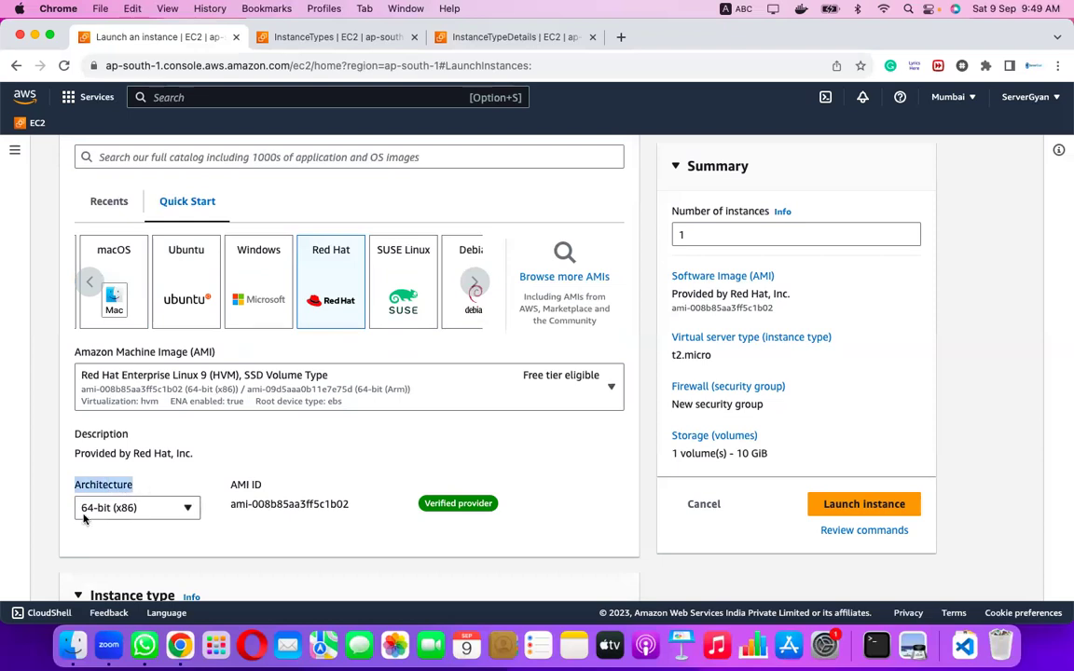
left_click(162, 511)
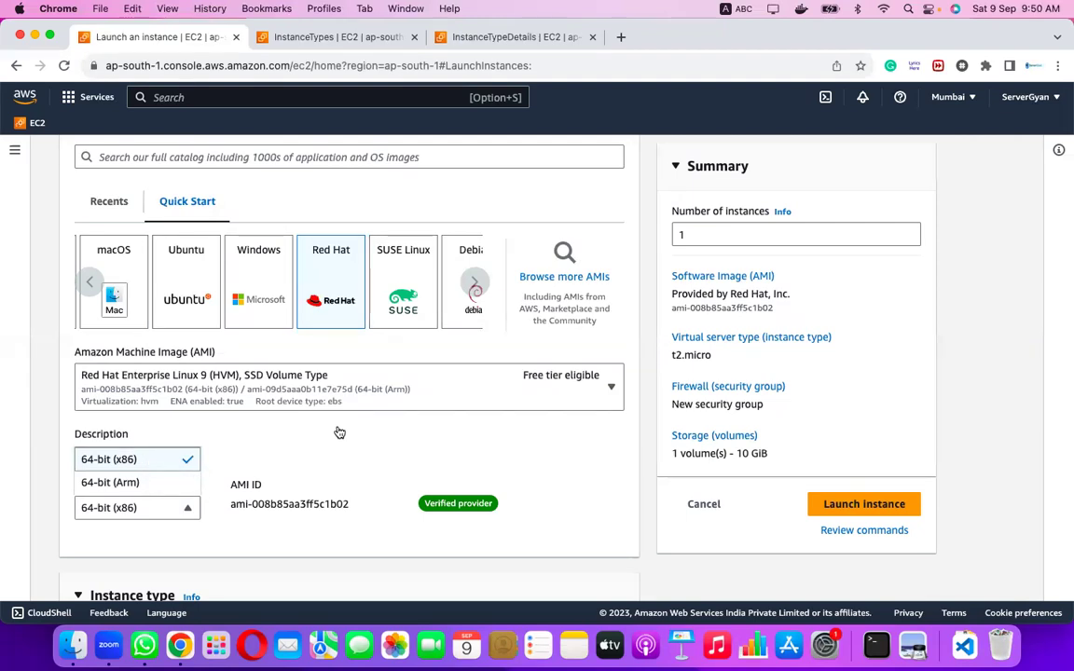
Close the Architecture list, leaving 64-bit (x86) selected.
left_click(163, 457)
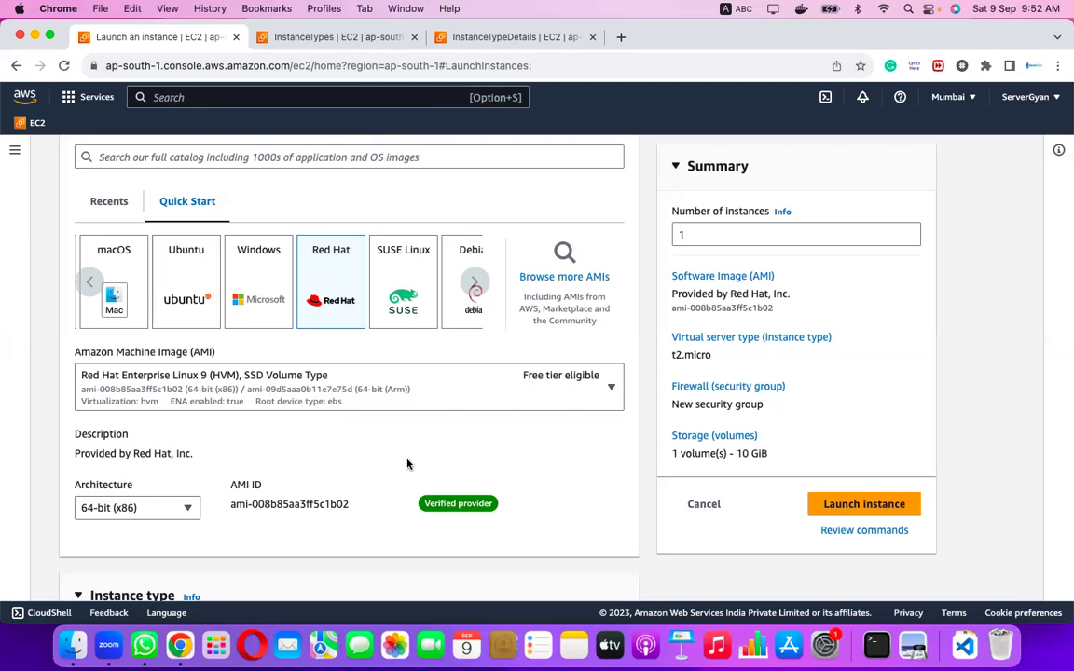
scroll(407, 464, "down", 1)
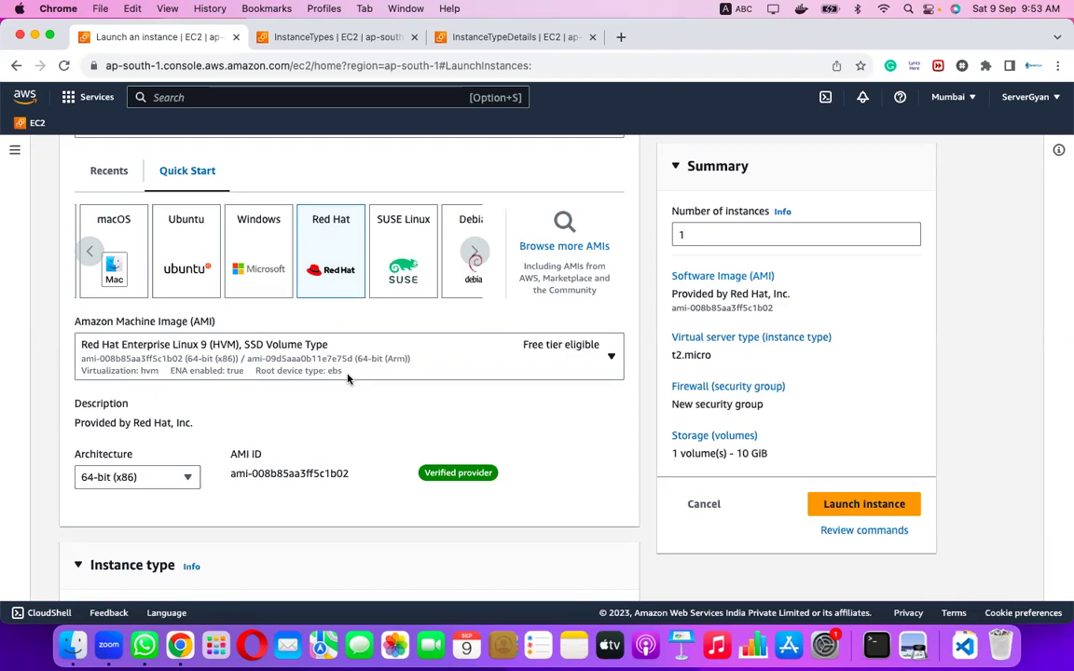
scroll(313, 485, "down", 3)
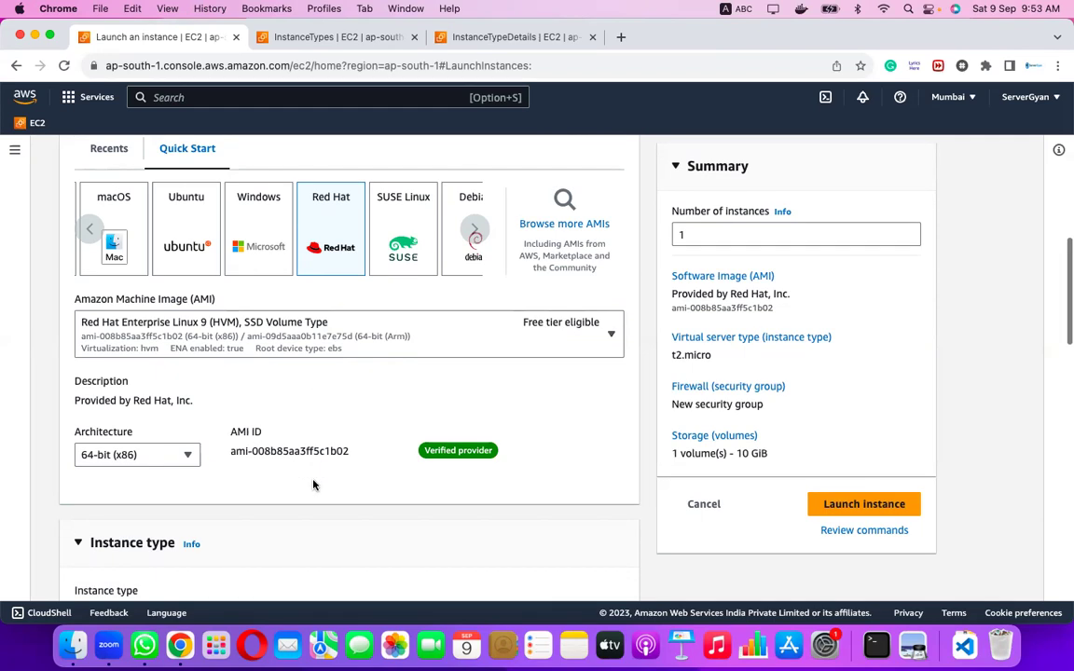
scroll(313, 485, "down", 5)
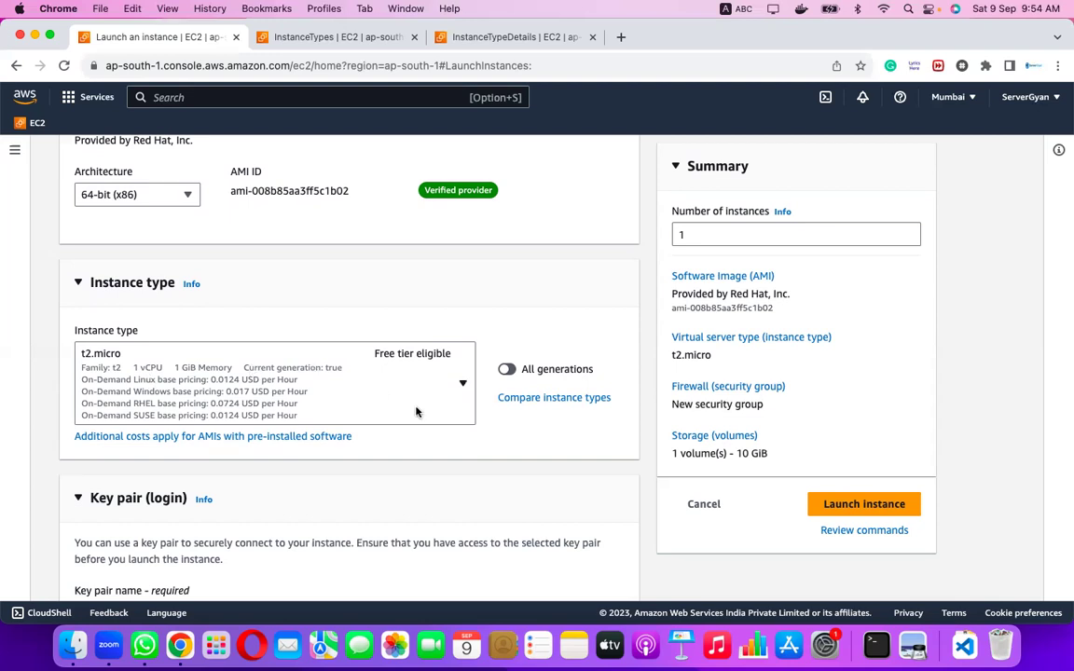
Choose the existing Linux-July-23 key pair for the t2.micro instance.
scroll(500, 426, "down", 3)
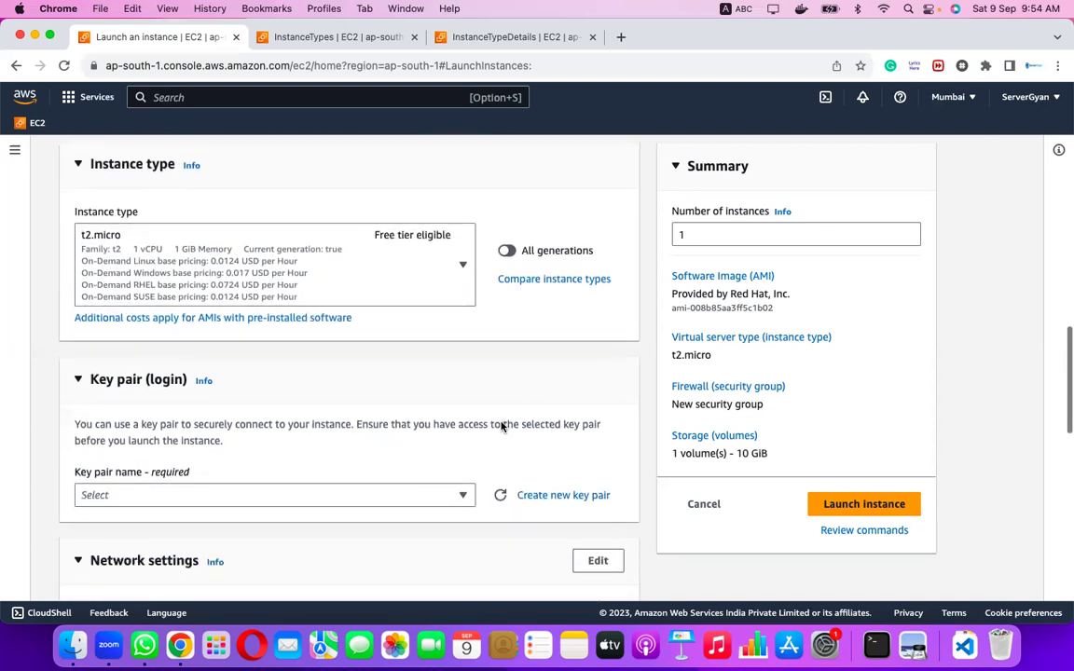
left_click(353, 495)
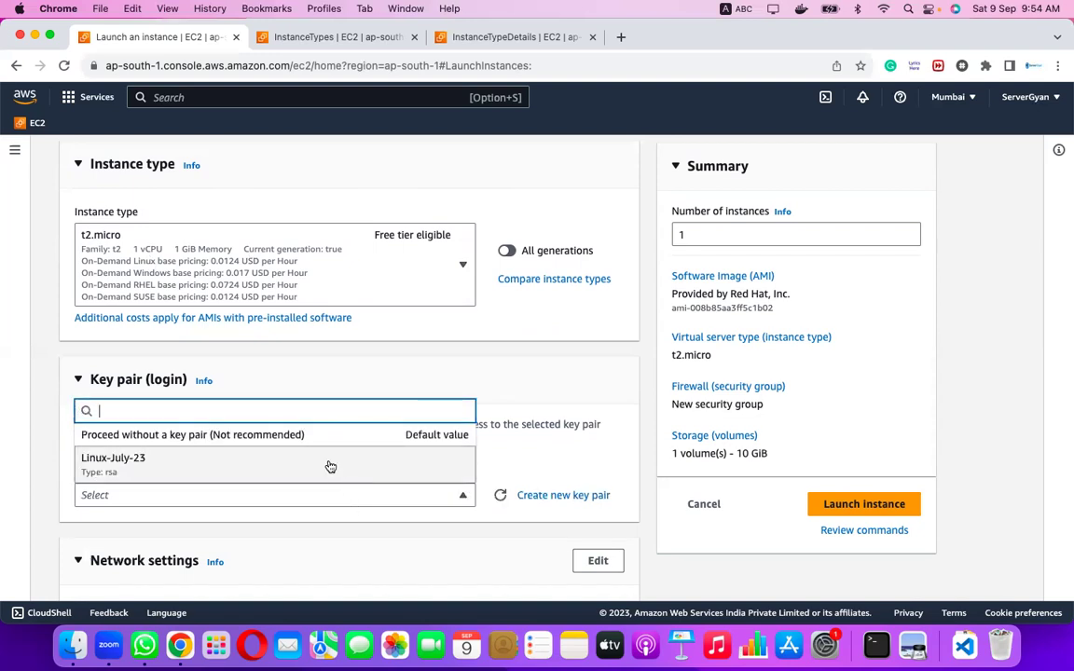
left_click(328, 466)
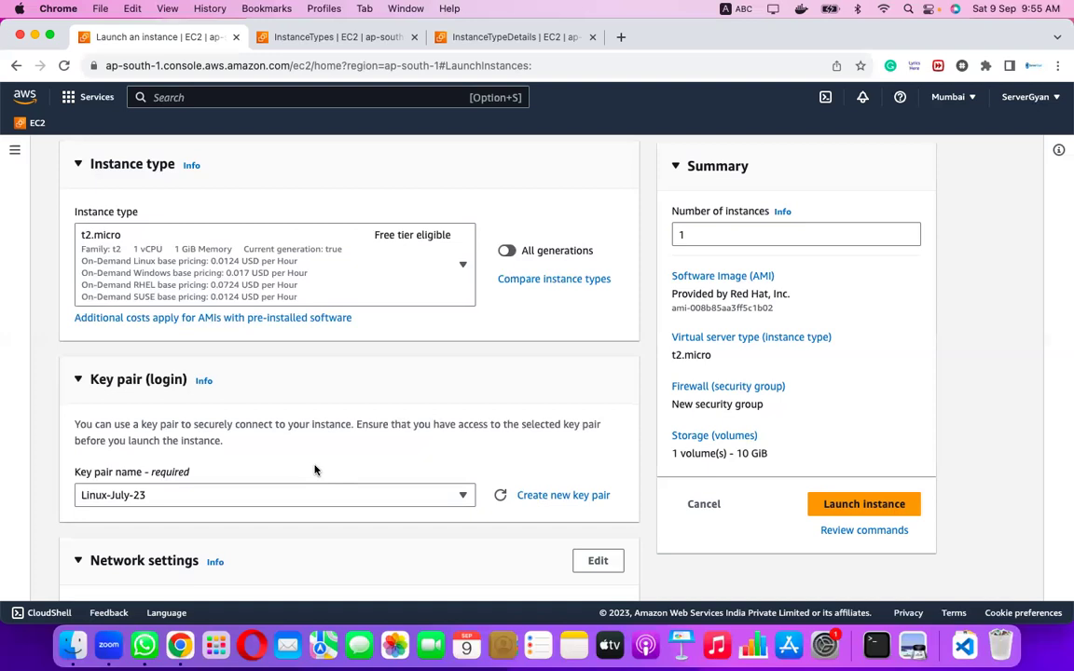
Select the full default VPC ID vpc-05b82b2b25a1910ac under Network settings.
scroll(315, 470, "down", 5)
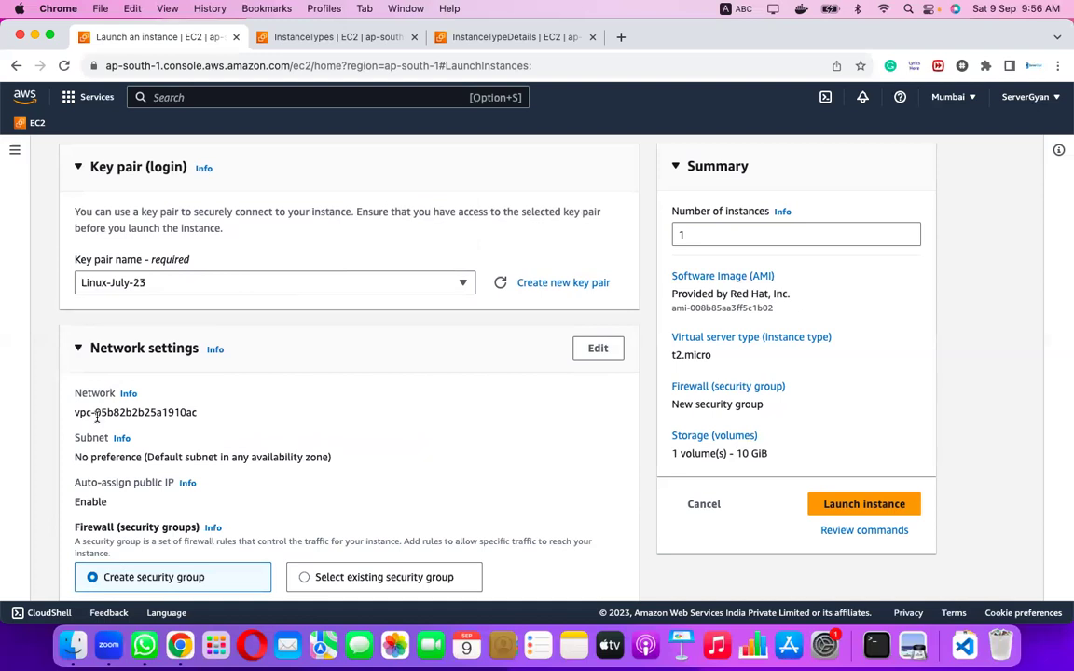
left_click_drag(74, 412, 93, 412)
left_click_drag(78, 411, 93, 413)
double_click(156, 411)
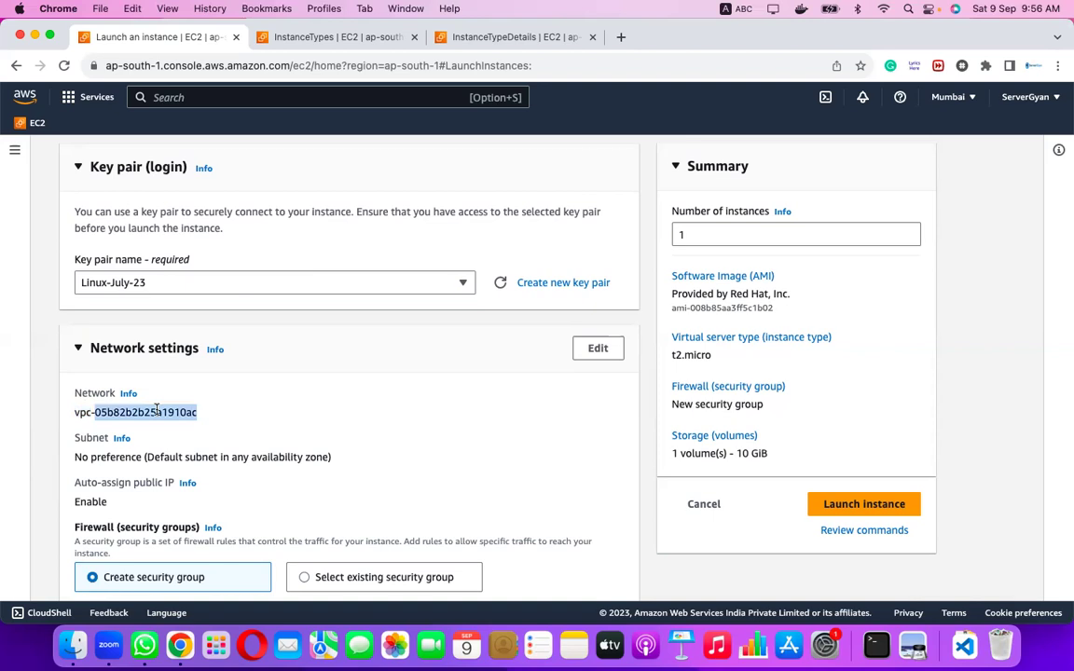
triple_click(157, 411)
scroll(197, 403, "down", 2)
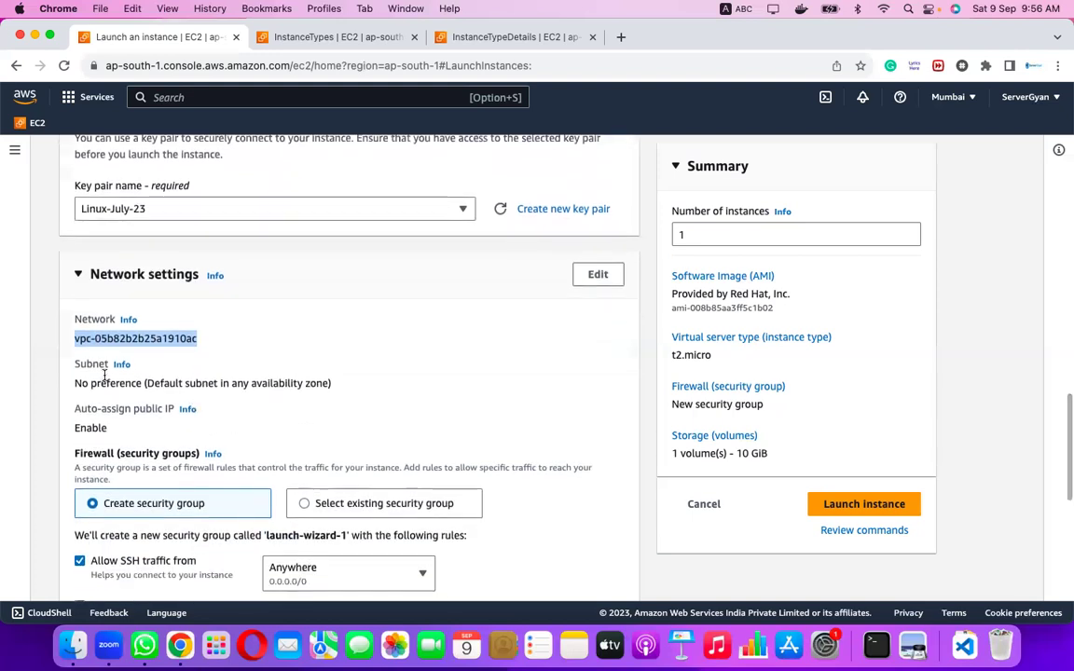
Edit Network settings to list the default-VPC subnets in ap-south-1a, 1b and 1c.
left_click(594, 274)
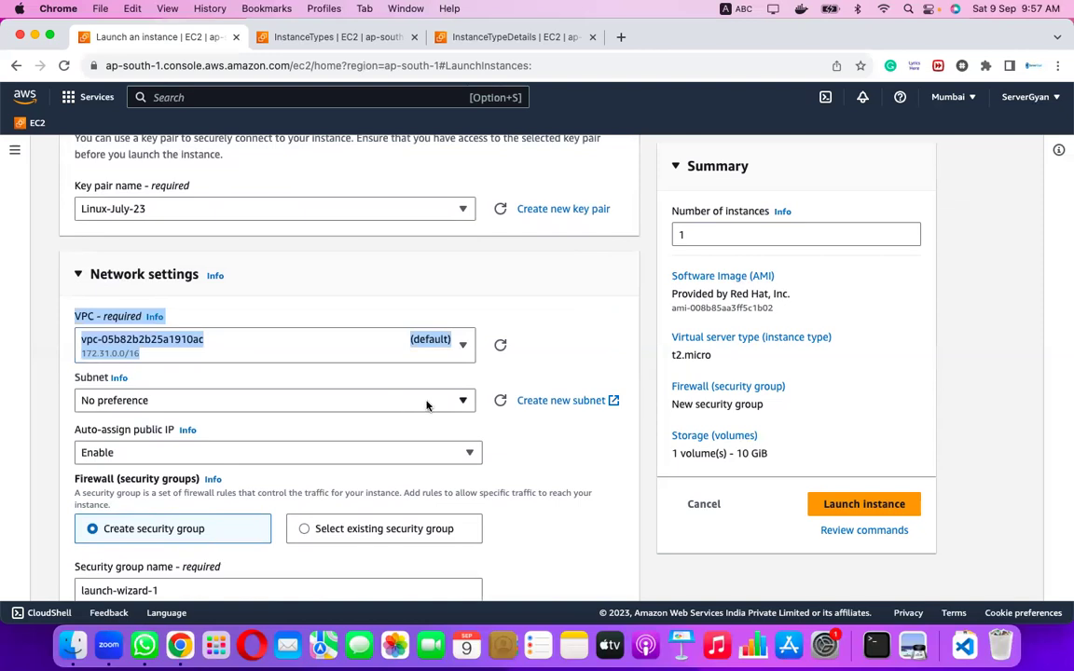
left_click(462, 403)
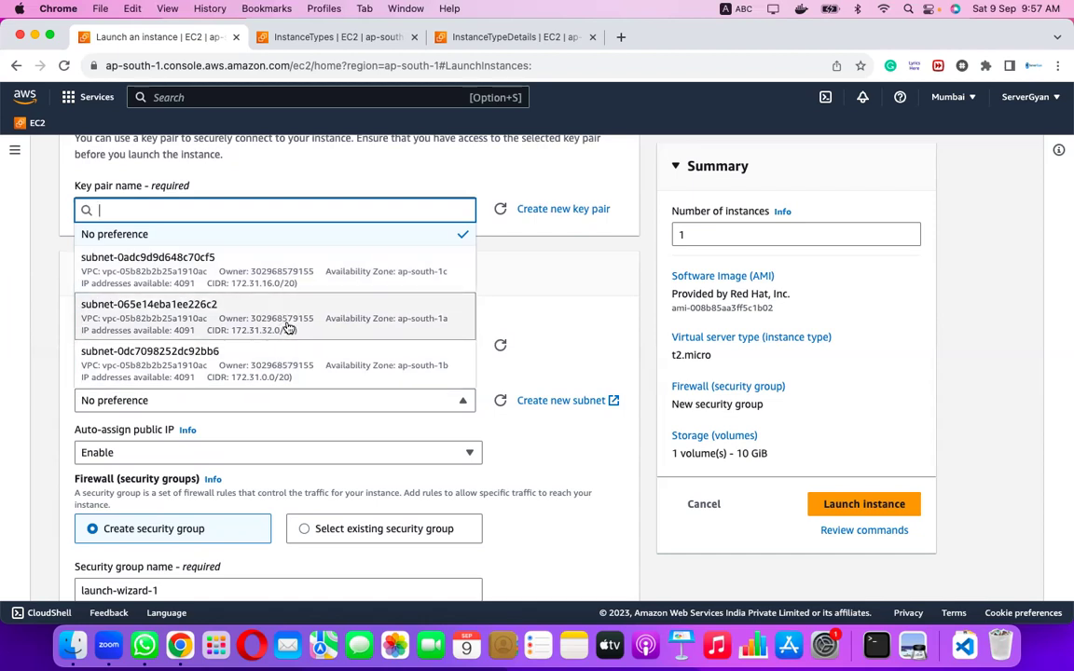
Choose subnet-065e14eba1ee226c2 in ap-south-1a (172.31.32.0/20) as the instance's subnet.
left_click(289, 328)
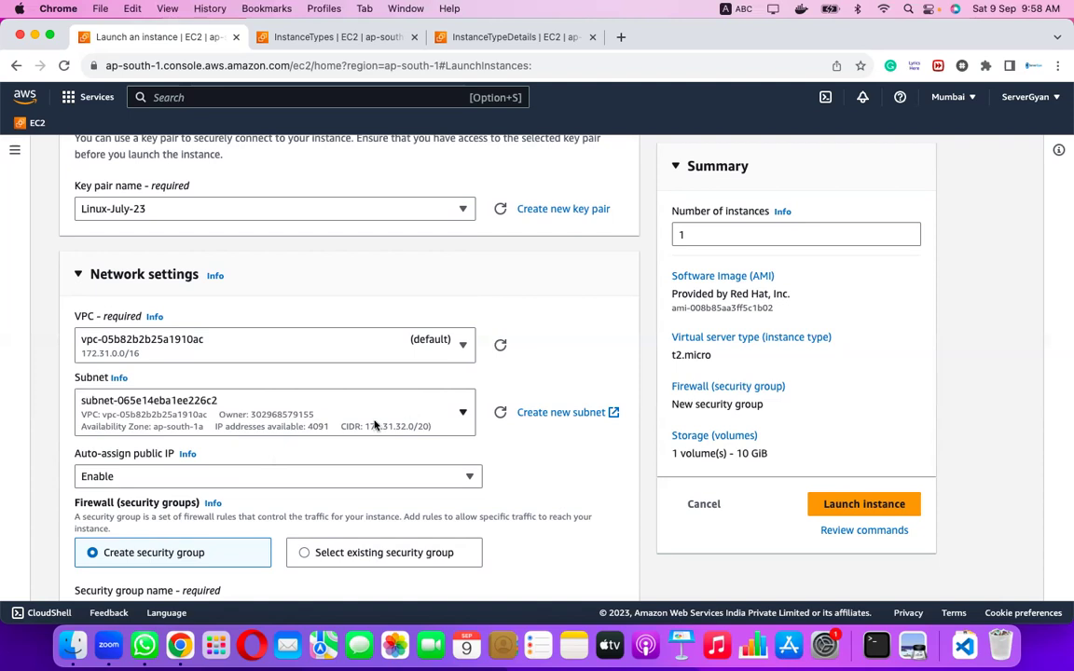
left_click(265, 427)
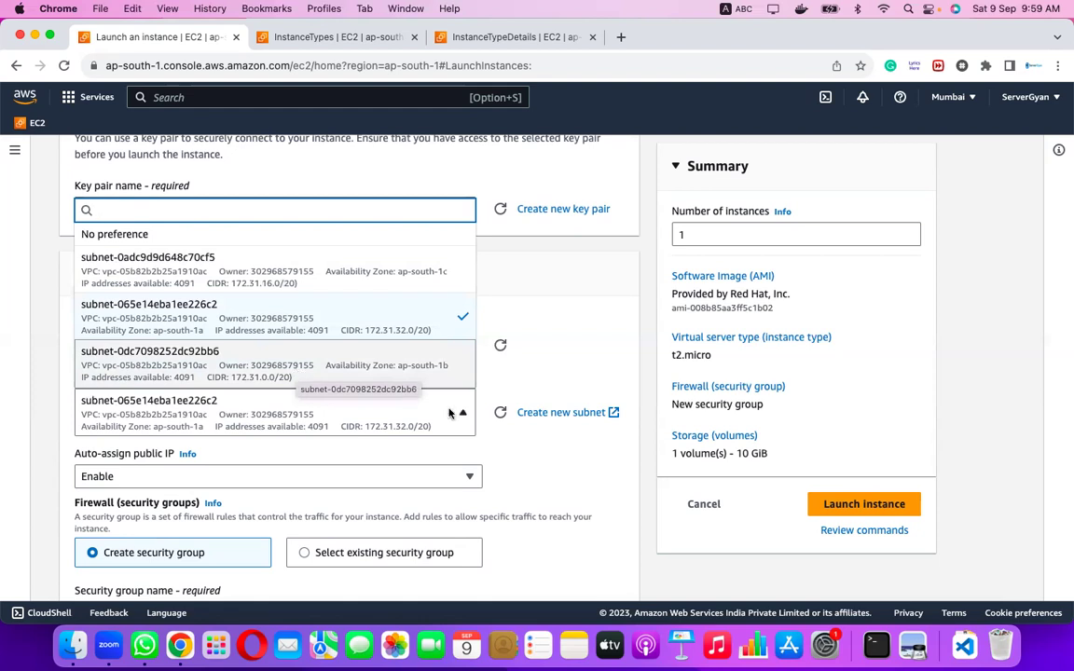
left_click(545, 475)
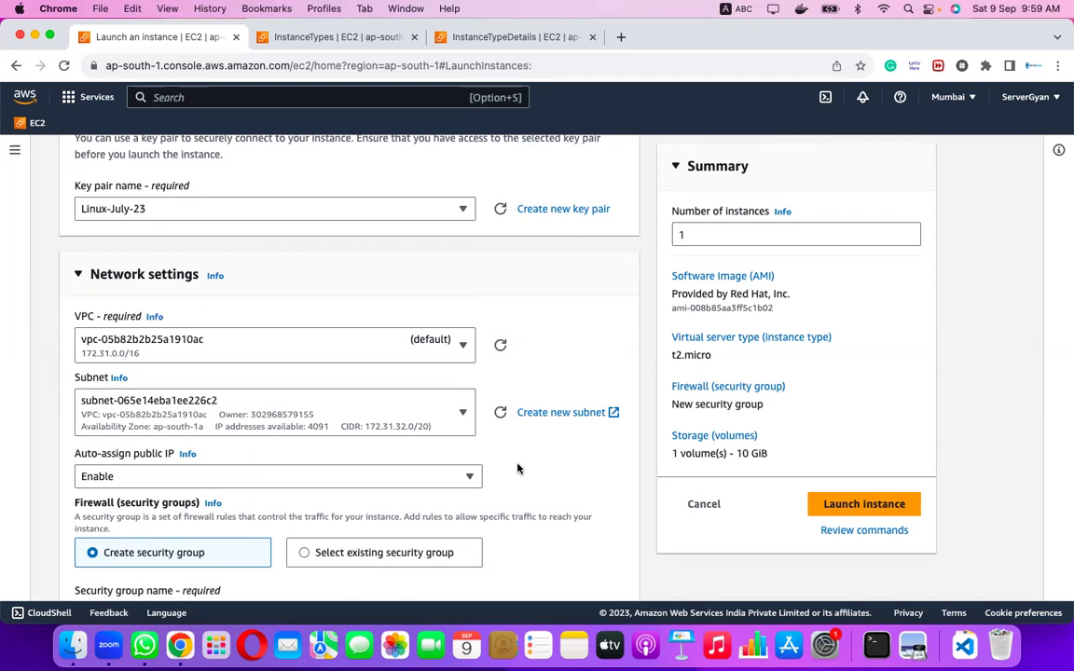
scroll(519, 469, "down", 2)
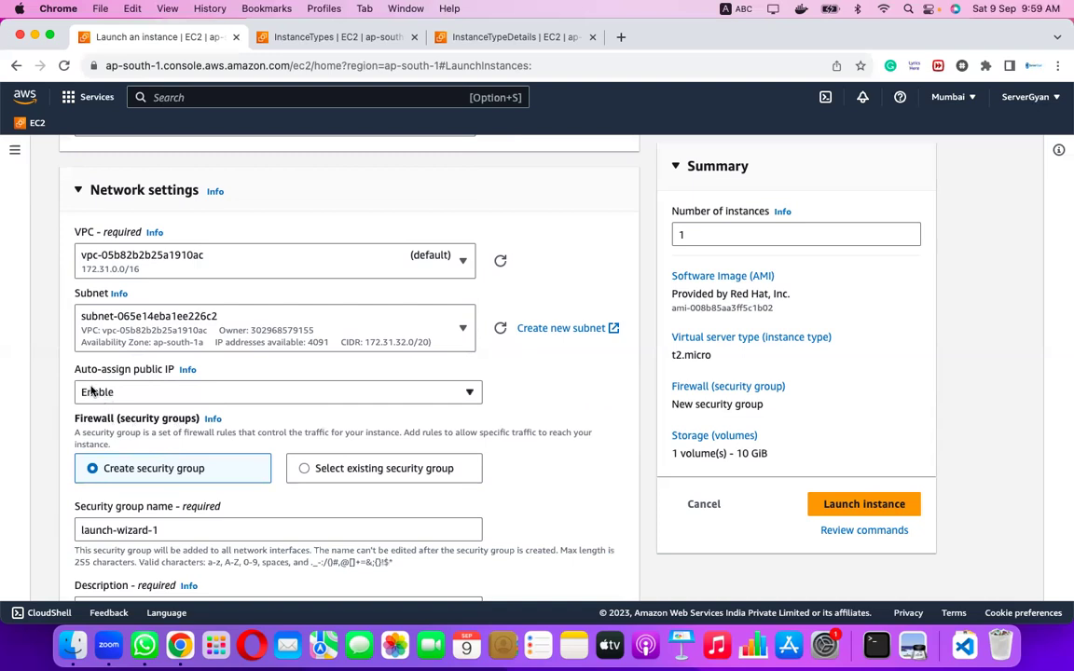
left_click(409, 397)
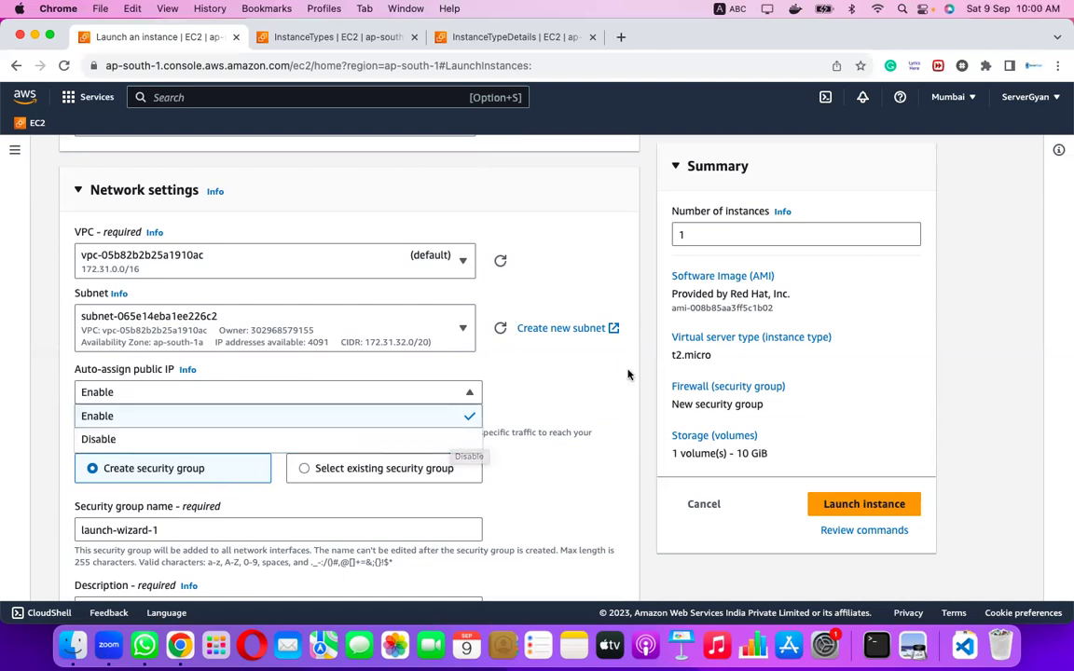
left_click(424, 416)
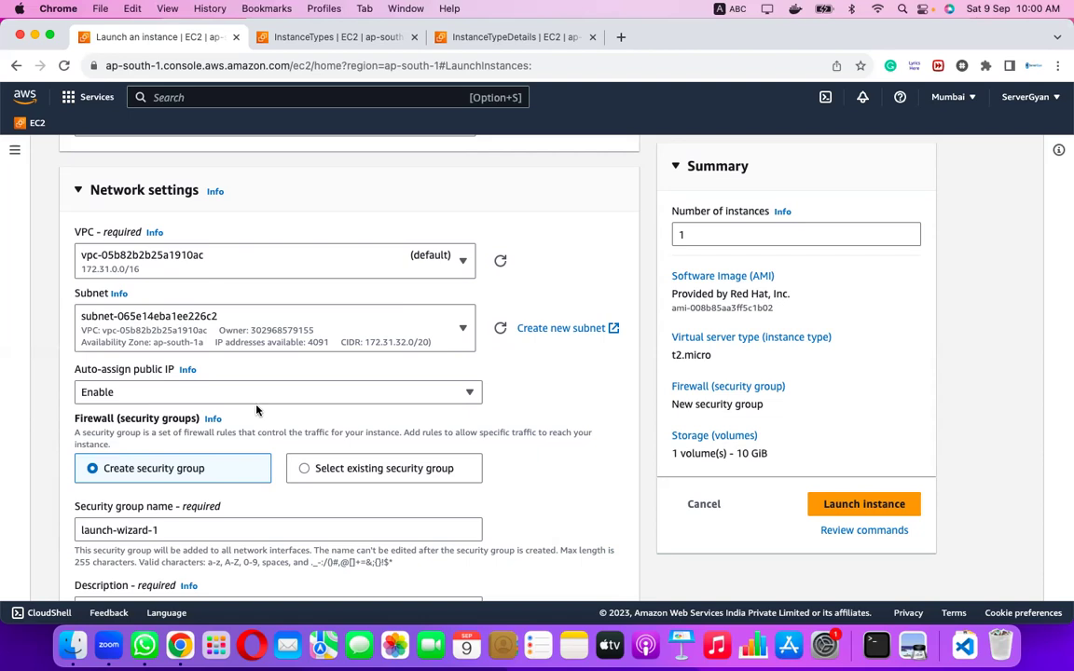
Keep Create security group selected and rename launch-wizard-1 to WebServer-Prod-DMZ.
scroll(575, 467, "down", 2)
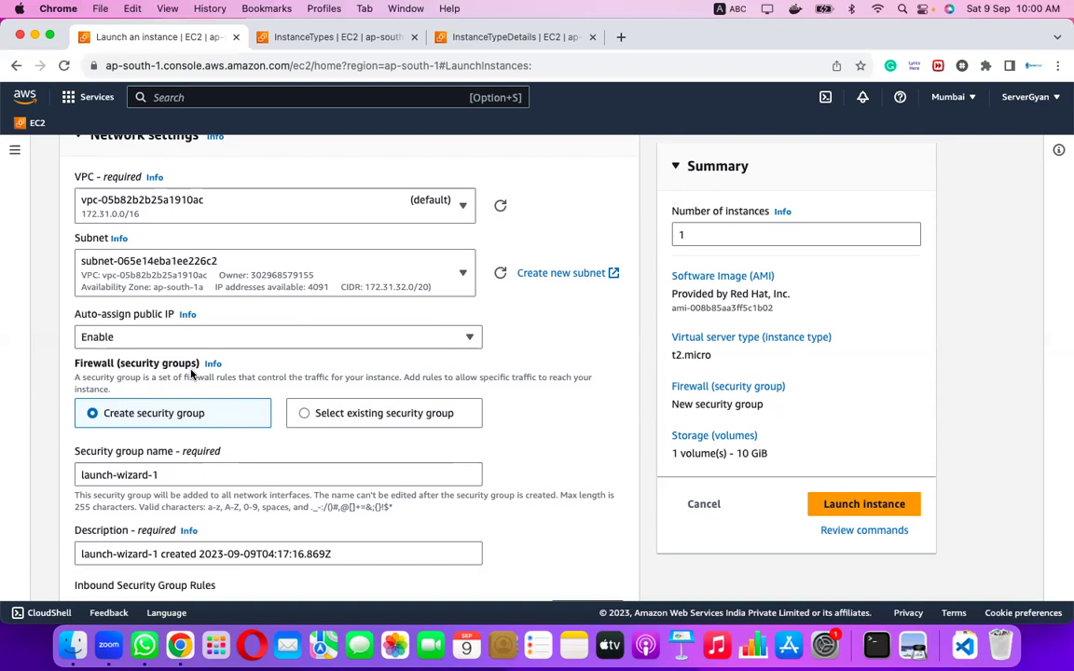
left_click_drag(74, 367, 118, 366)
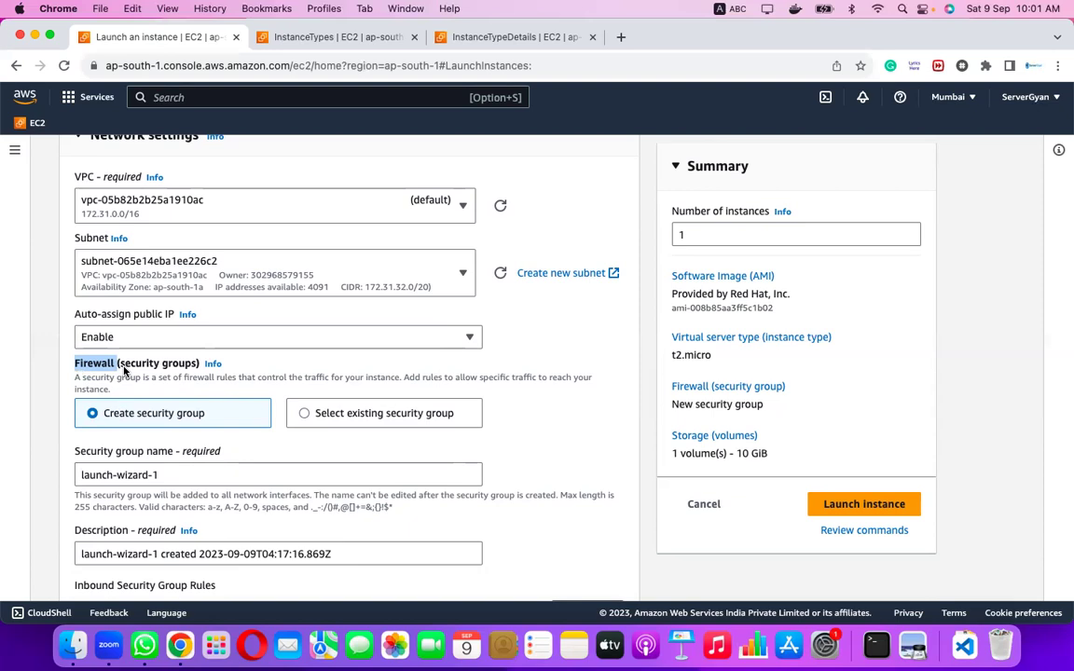
left_click(88, 366)
left_click_drag(85, 366, 199, 367)
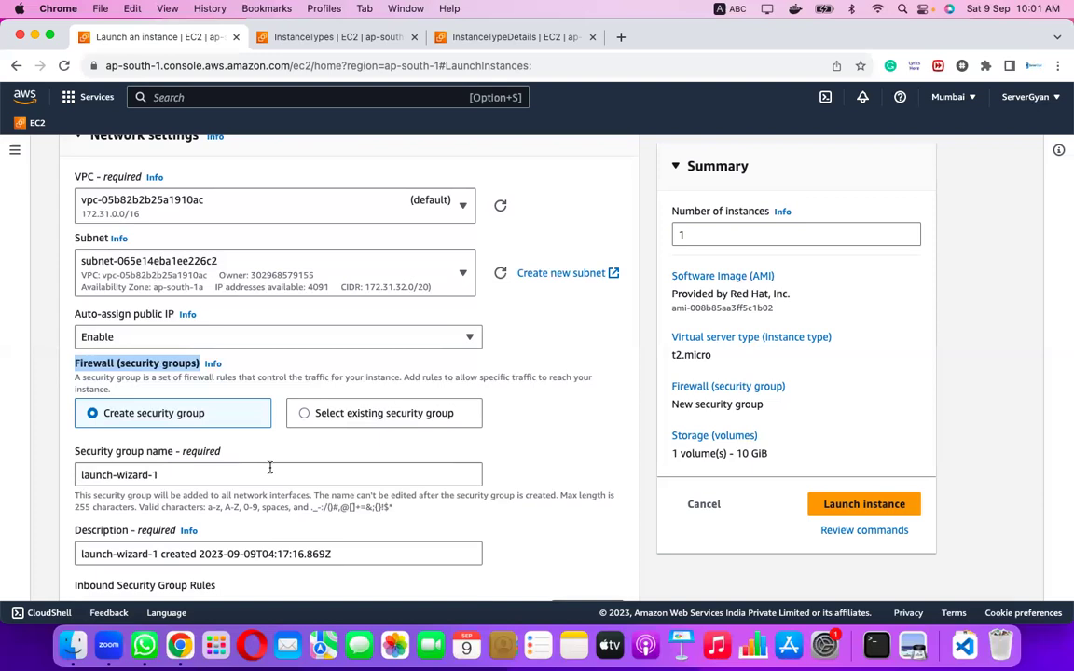
left_click(303, 415)
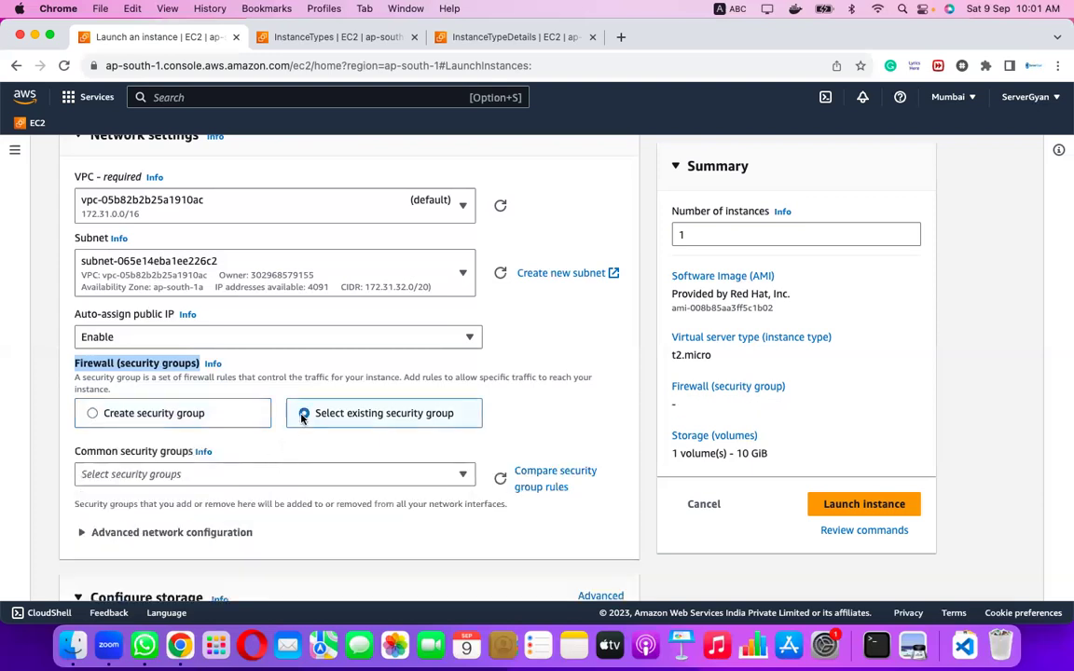
left_click(224, 419)
left_click_drag(159, 477, 39, 478)
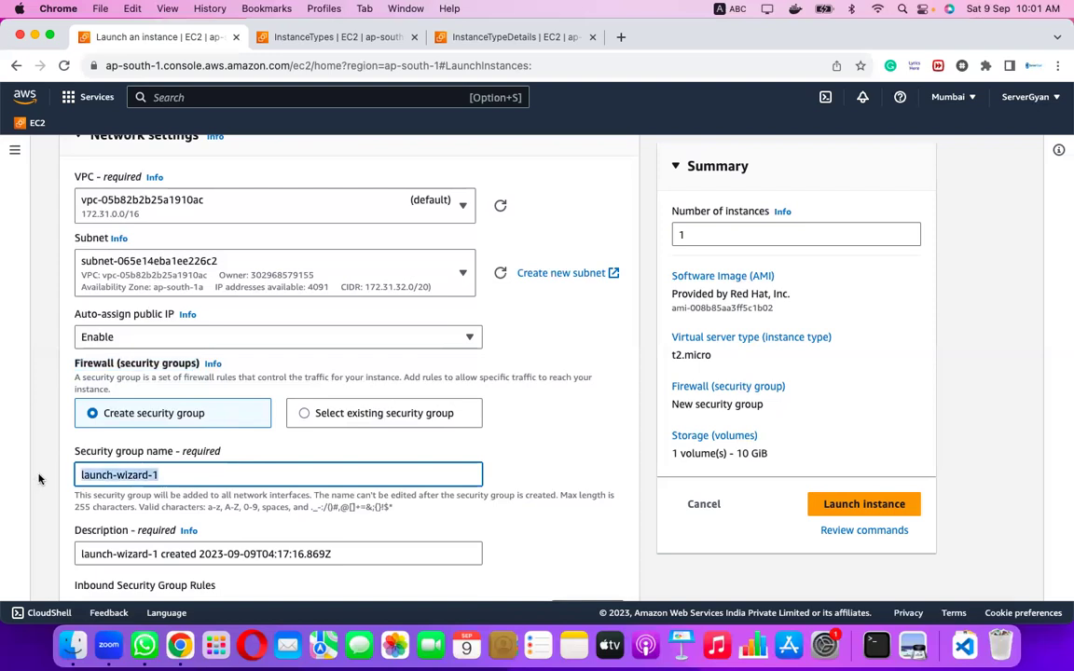
type("WebServer-")
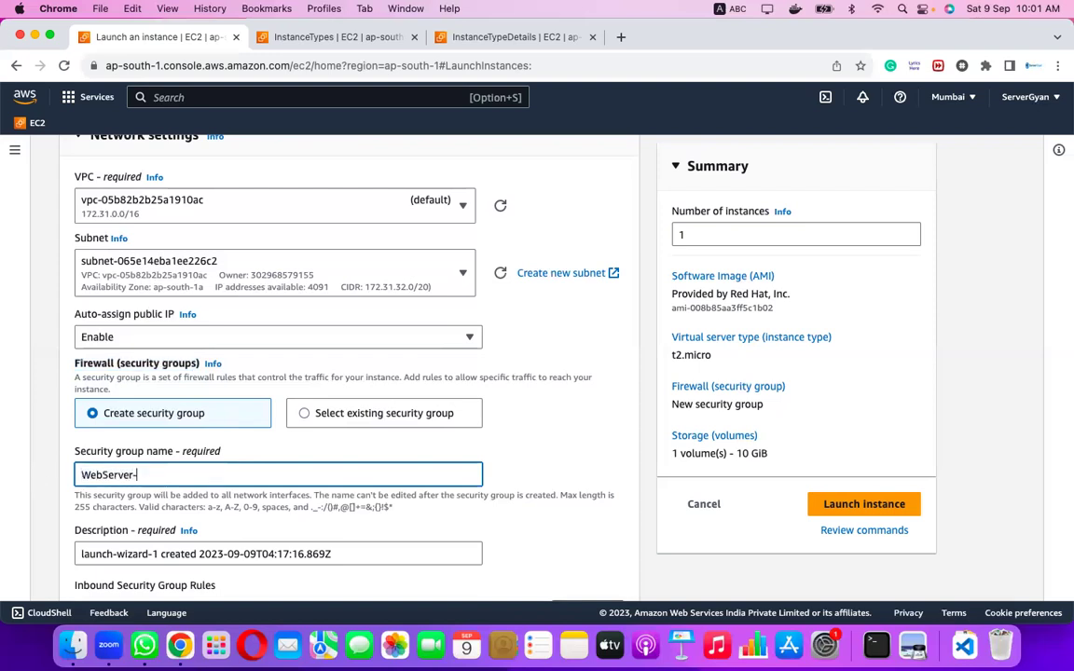
type("Prod-DMZ")
Replace the security group description with the copied name WebServer-Prod-DMZ.
scroll(197, 491, "down", 3)
scroll(198, 492, "down", 1)
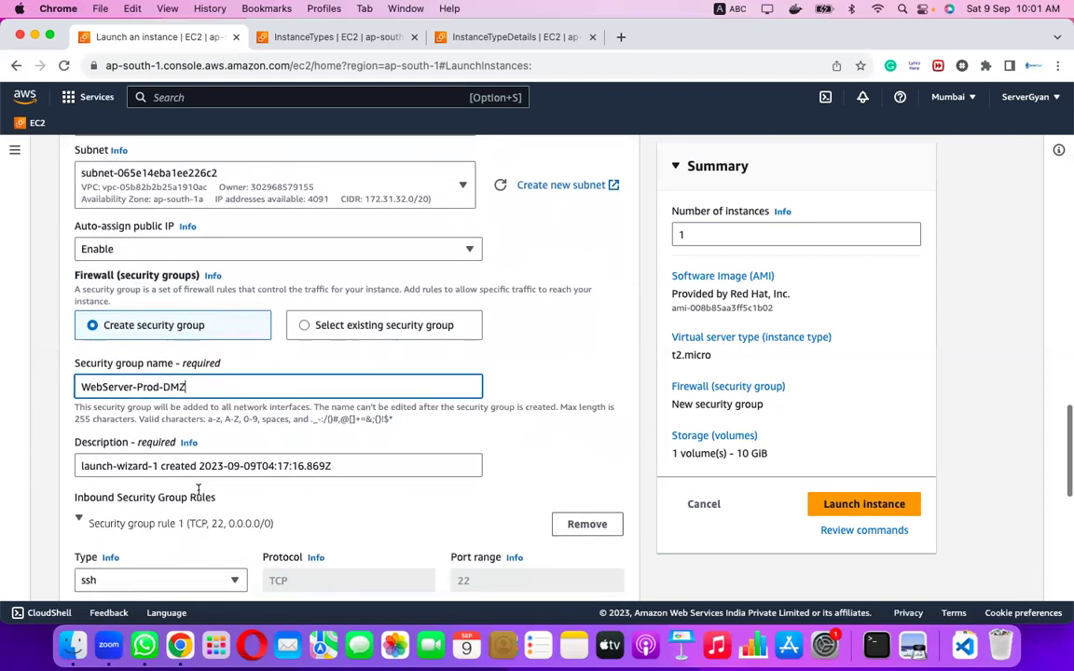
left_click(345, 466)
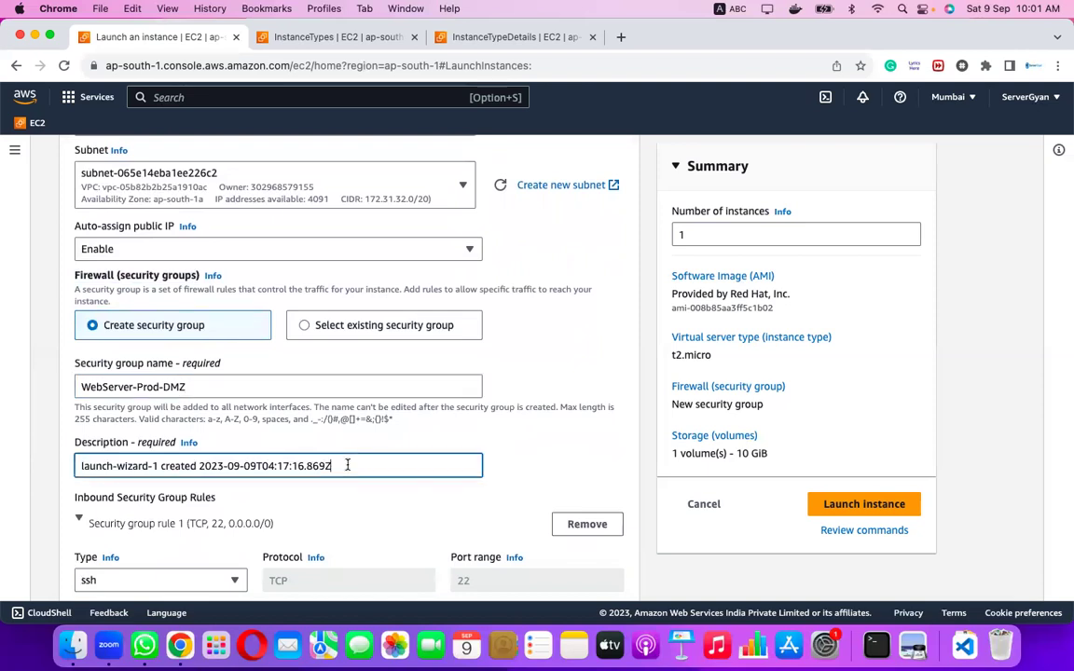
key("super+a")
key("BackSpace")
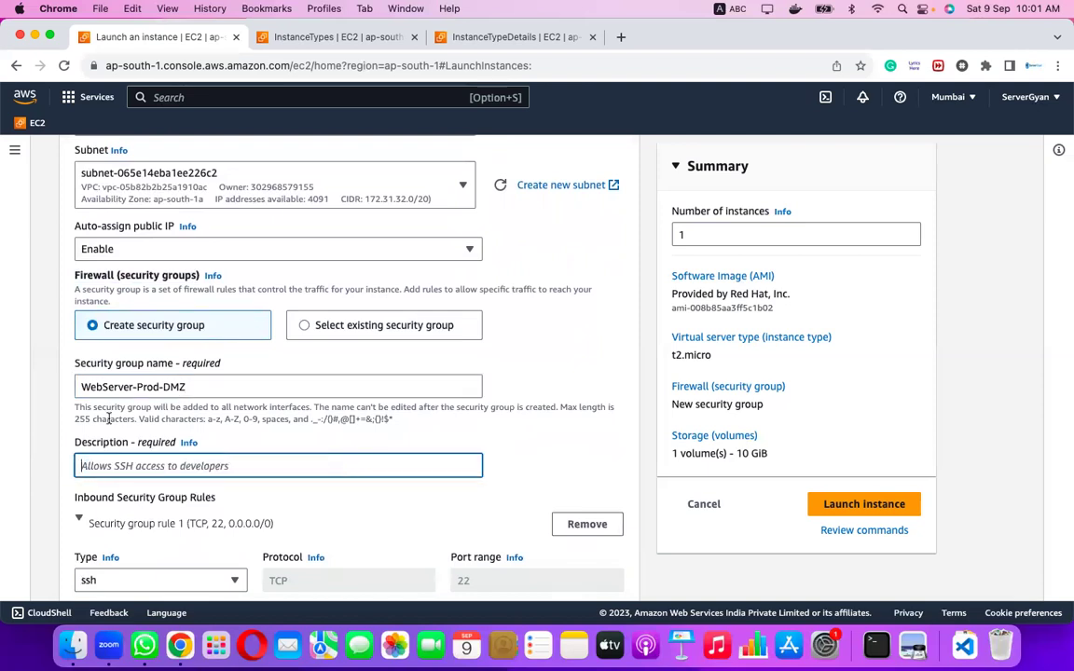
left_click(206, 383)
key("super+a")
key("super+c")
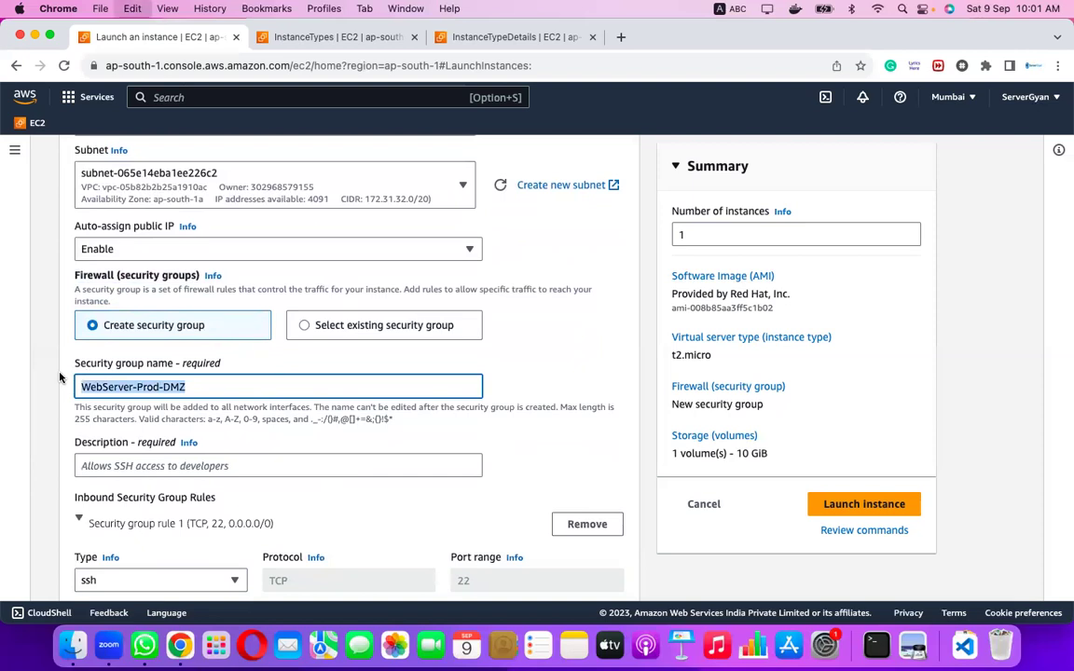
left_click(92, 467)
key("super+v")
Add a second inbound rule of type HTTP on port 80.
scroll(320, 496, "down", 3)
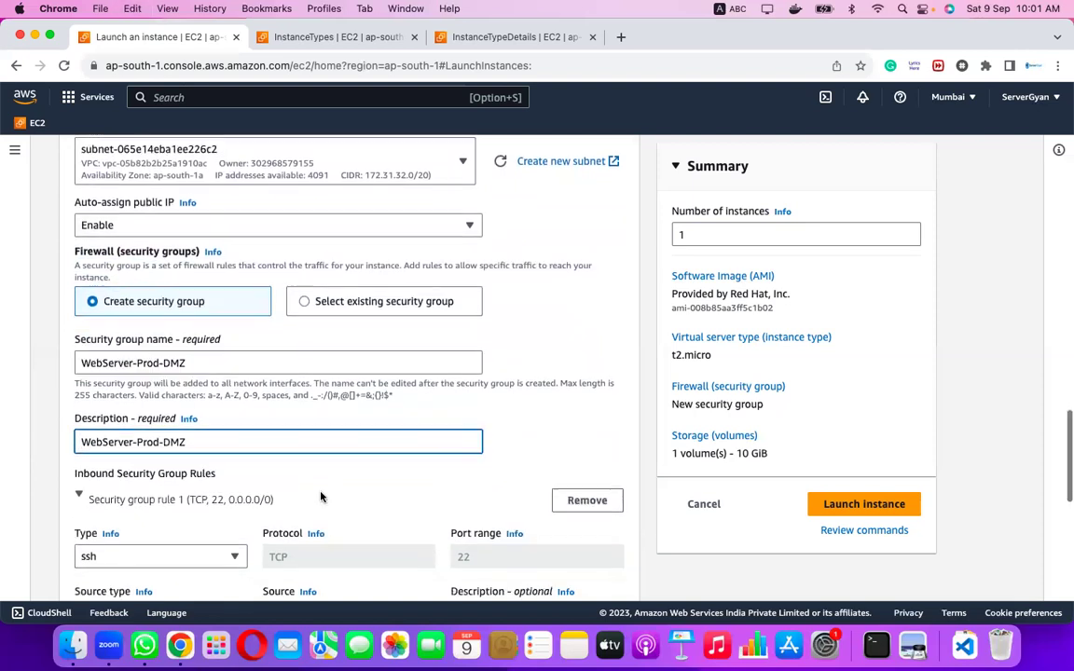
scroll(321, 497, "down", 1)
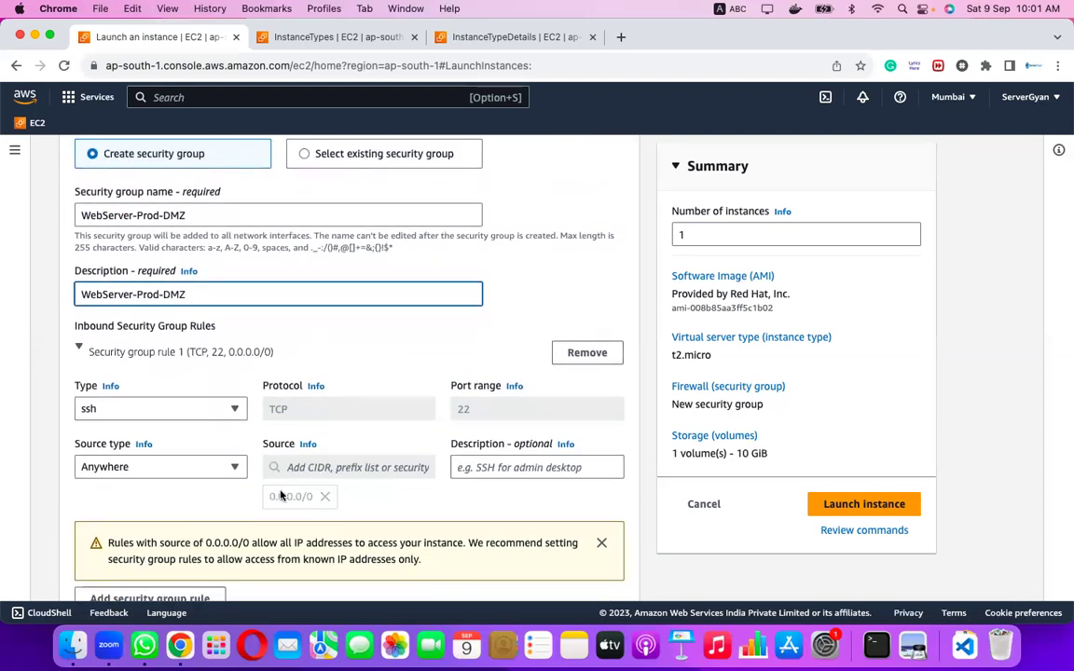
scroll(236, 483, "down", 1)
scroll(236, 483, "down", 3)
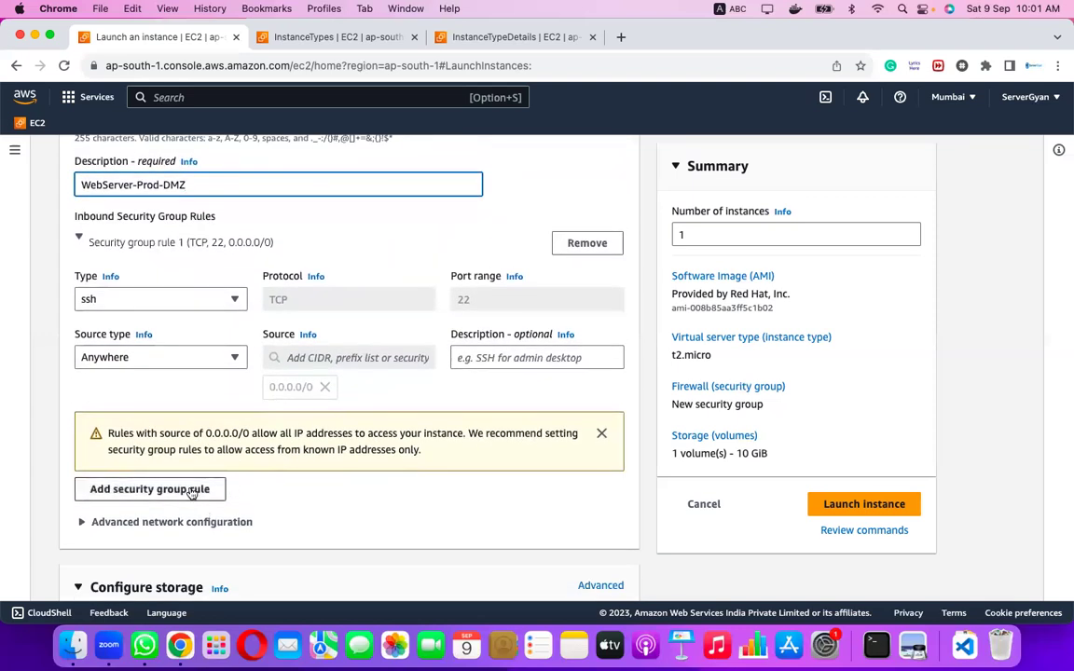
left_click(203, 489)
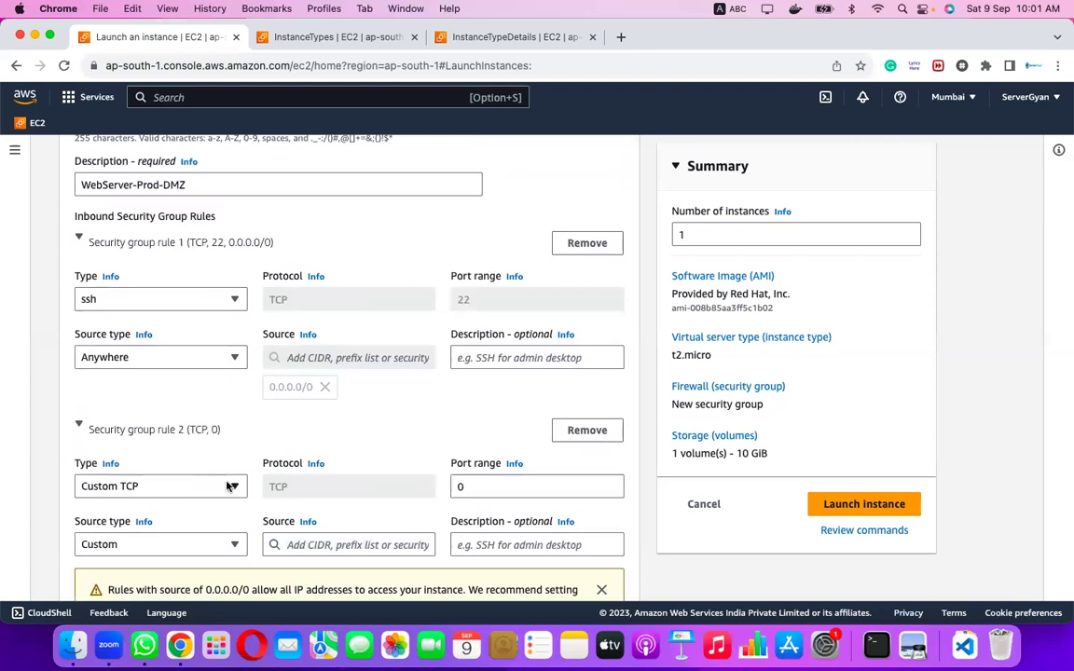
left_click(230, 484)
scroll(196, 436, "down", 2)
scroll(195, 434, "down", 2)
left_click(159, 403)
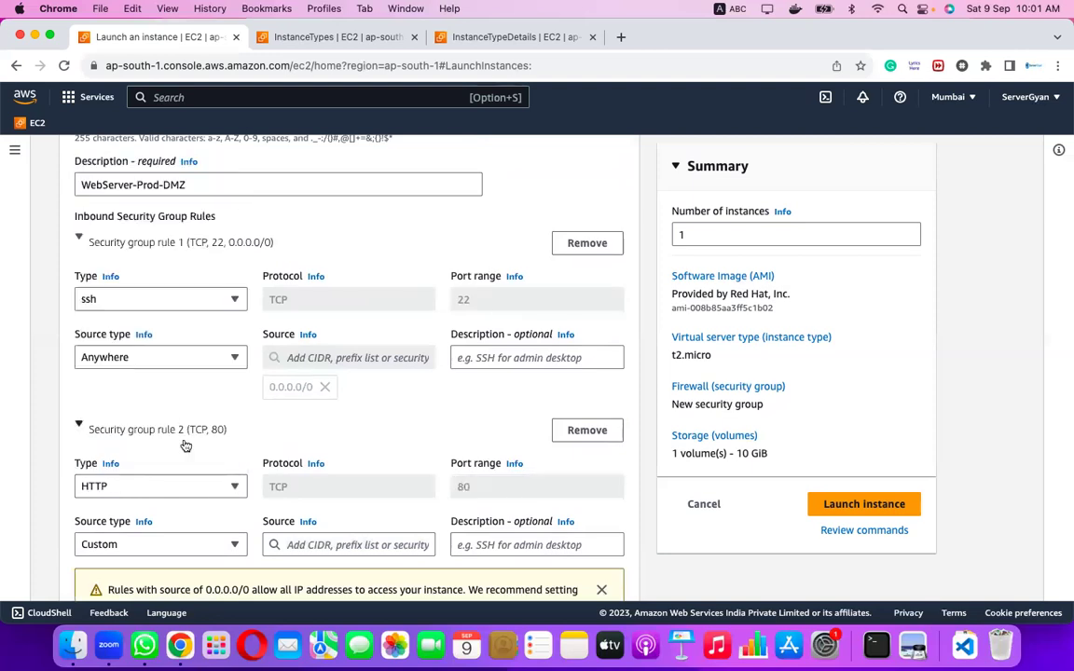
Set the HTTP rule's source to Anywhere (0.0.0.0/0) and point out port 80.
scroll(185, 445, "down", 2)
left_click(232, 471)
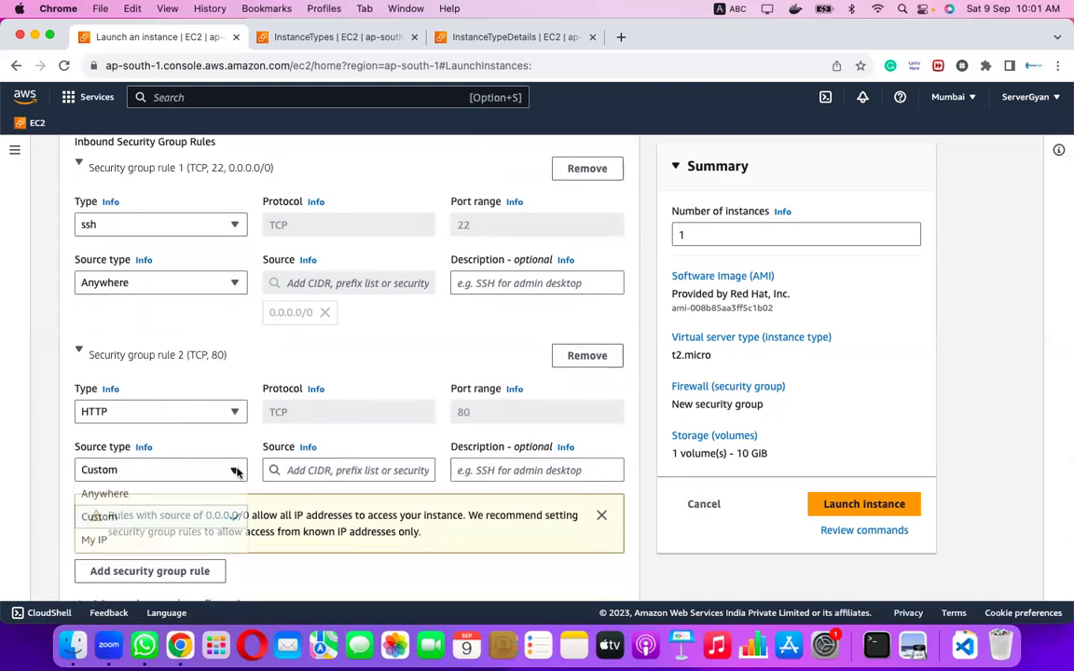
scroll(209, 538, "down", 1)
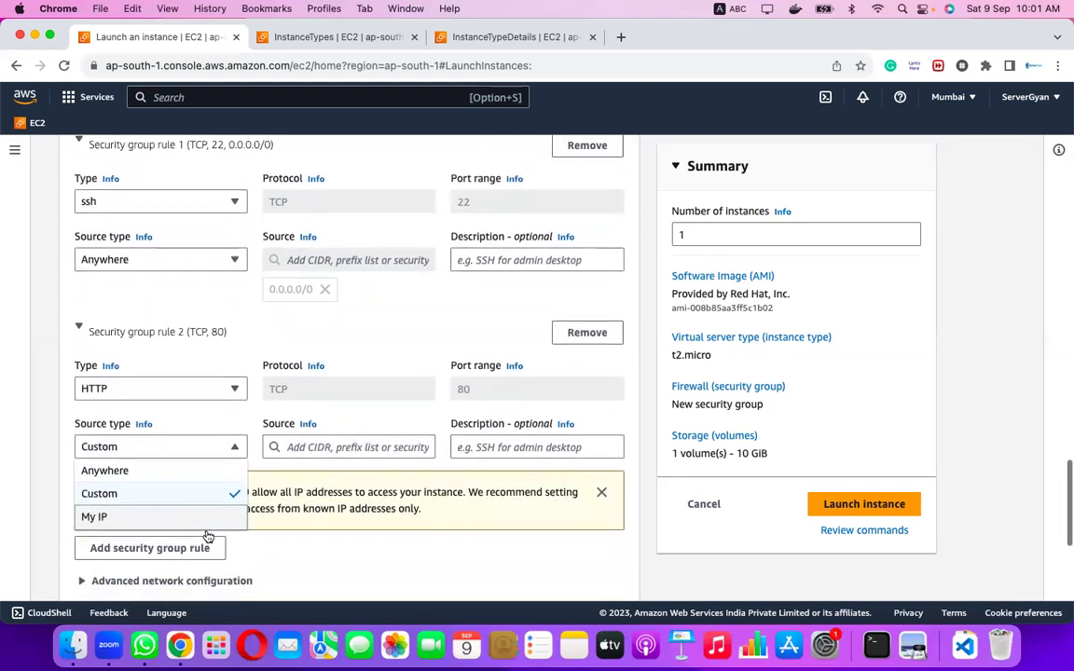
left_click(198, 471)
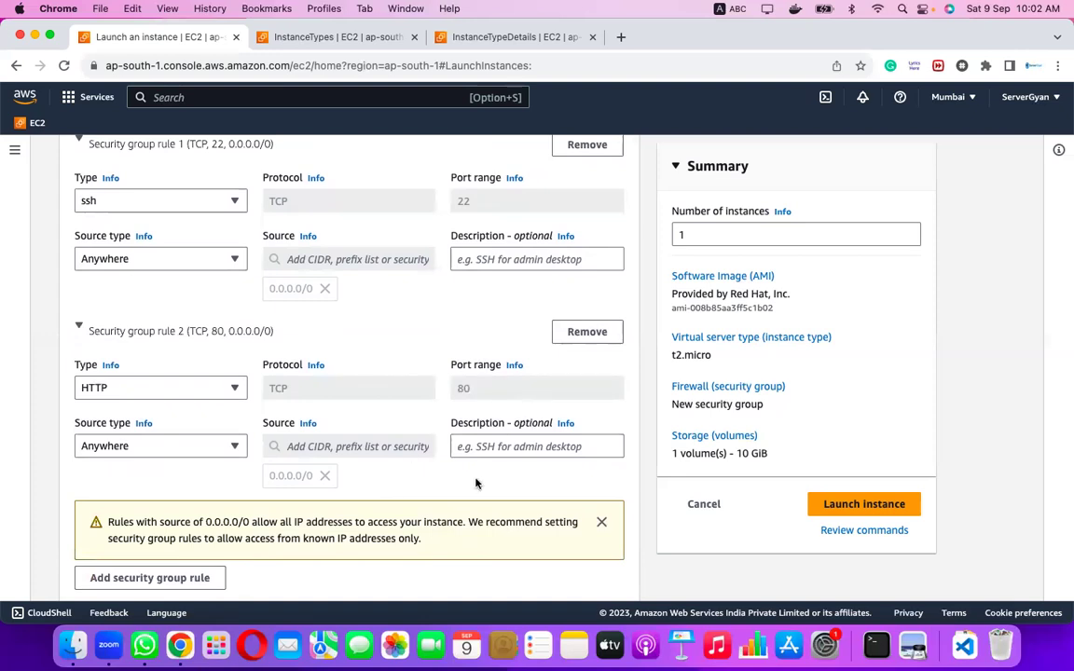
scroll(475, 483, "down", 3)
scroll(475, 482, "up", 2)
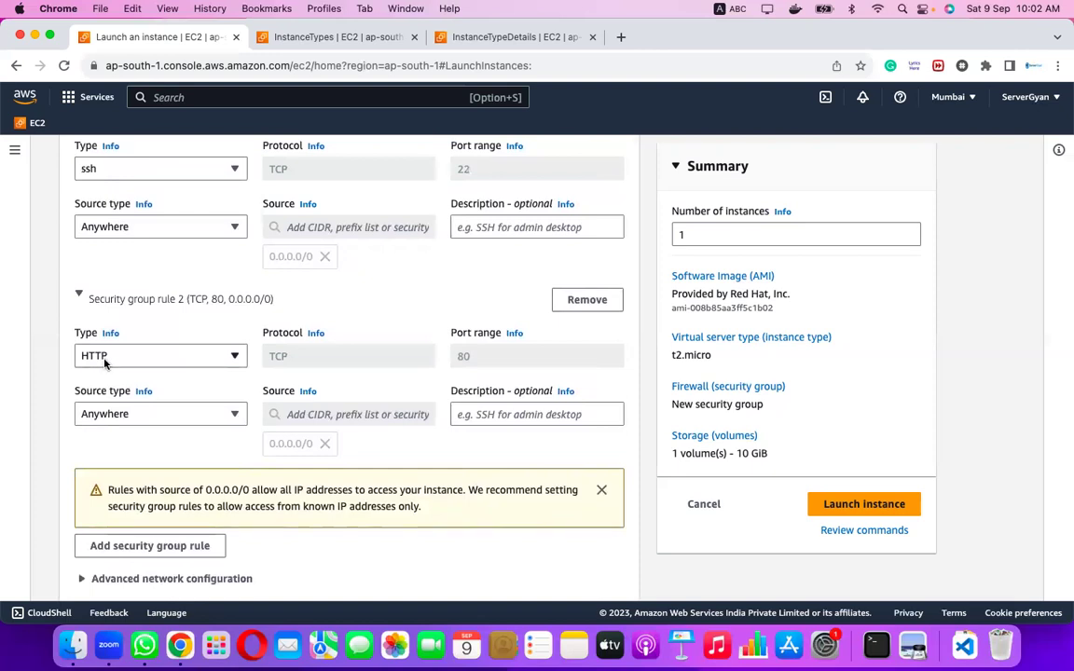
left_click_drag(473, 355, 451, 359)
scroll(451, 359, "up", 3)
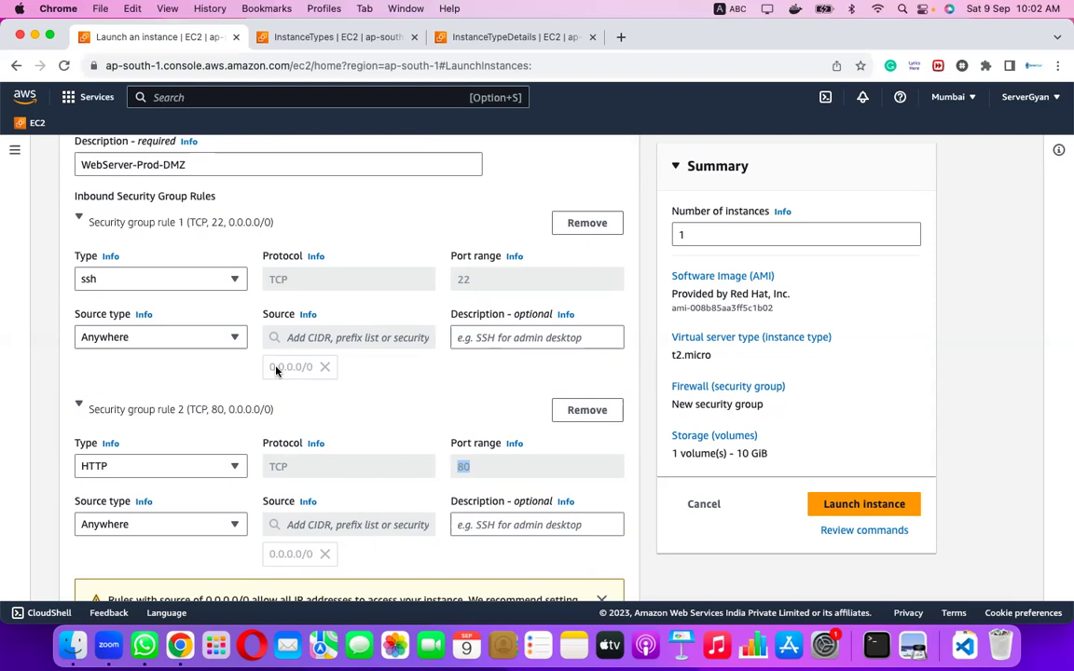
Review the 10 GiB root volume's Not encrypted status and volume types, keeping gp2.
scroll(276, 371, "down", 10)
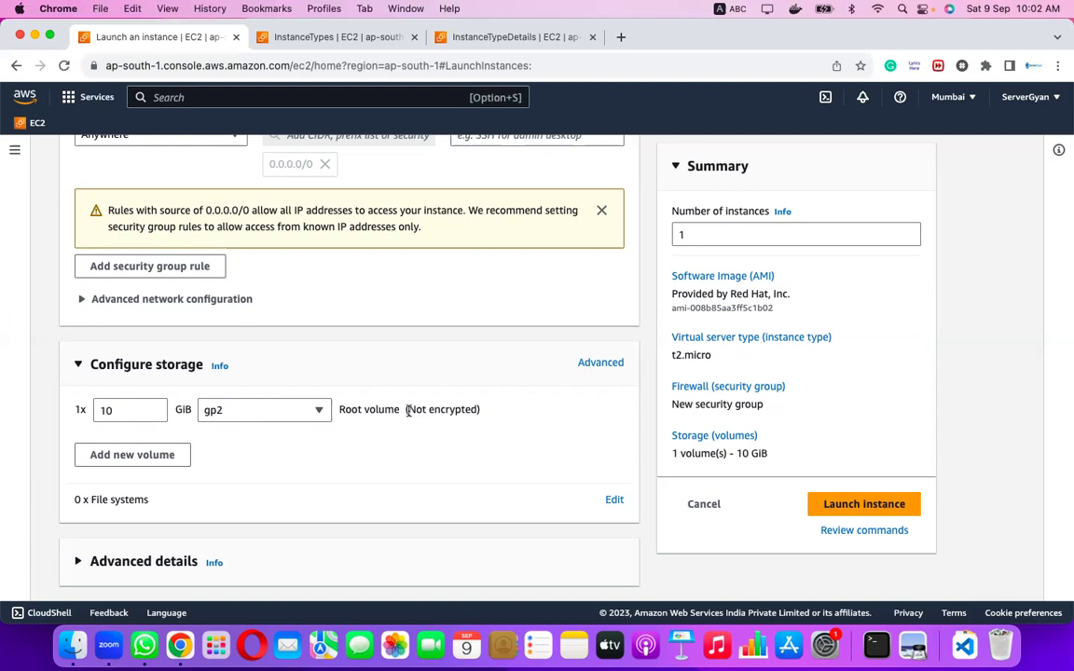
left_click_drag(407, 410, 525, 413)
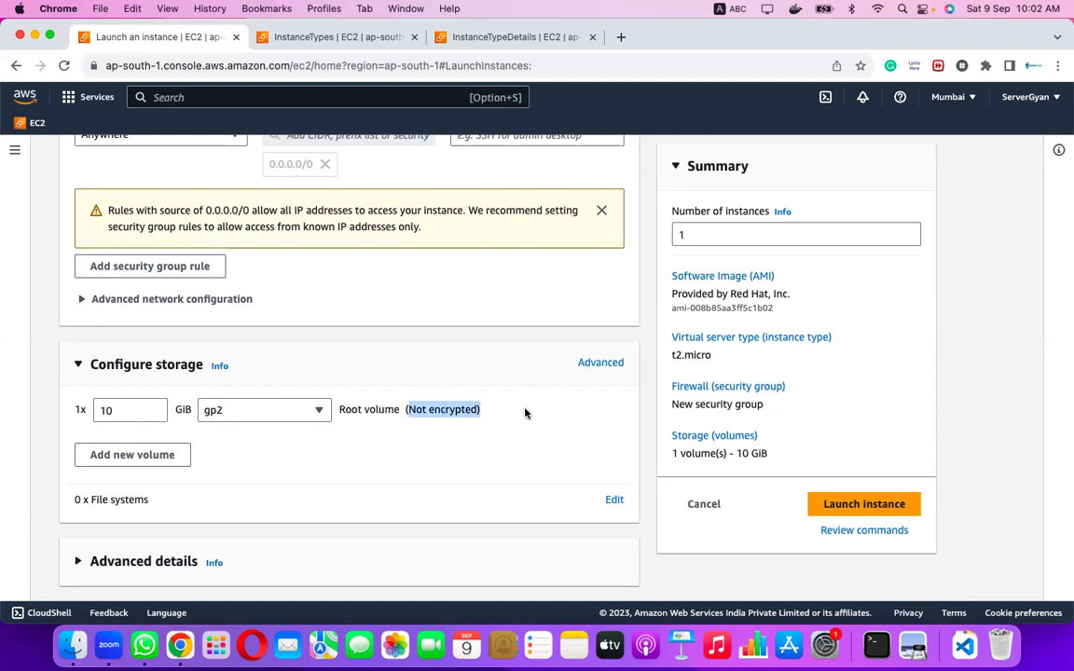
left_click(419, 456)
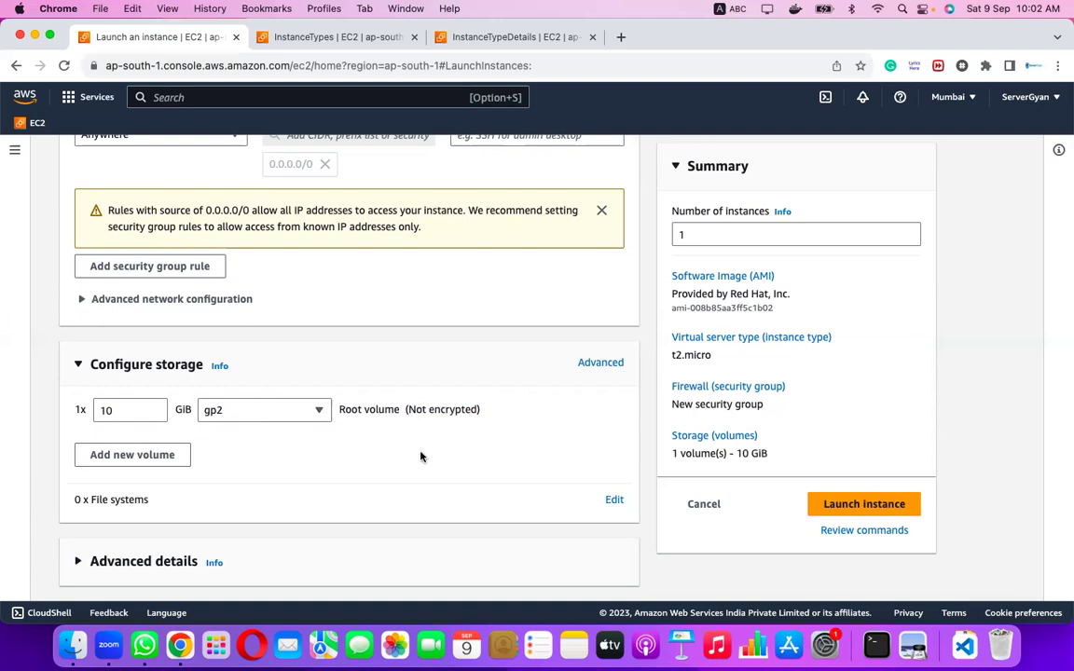
left_click(320, 411)
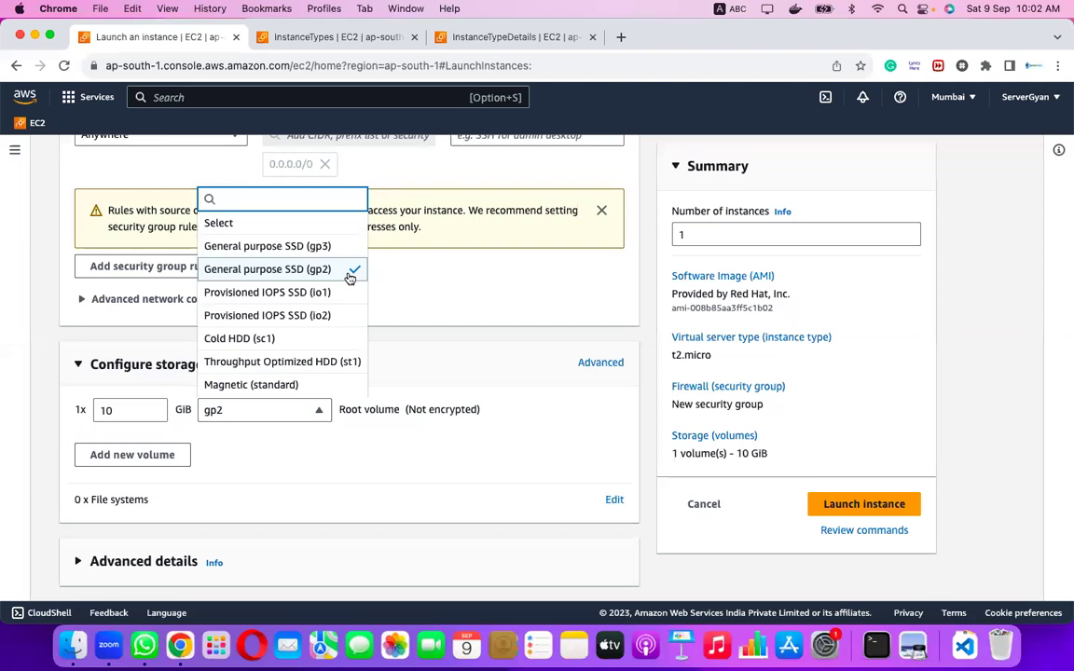
left_click(130, 463)
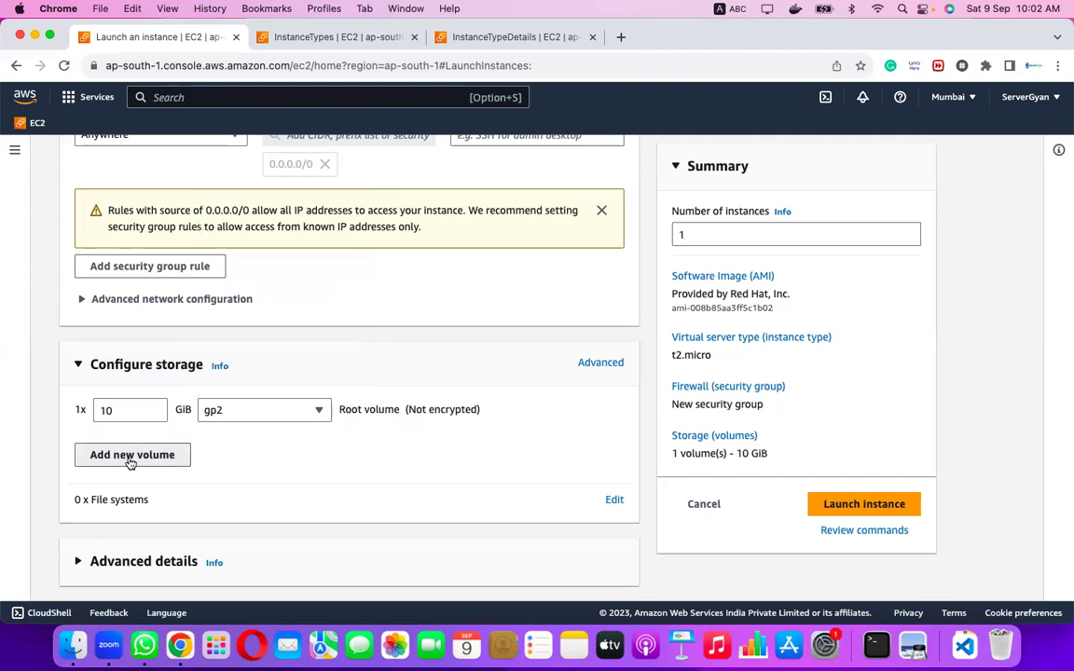
Add a second 8 GiB gp3 EBS volume, bringing storage to 18 GiB.
left_click(131, 457)
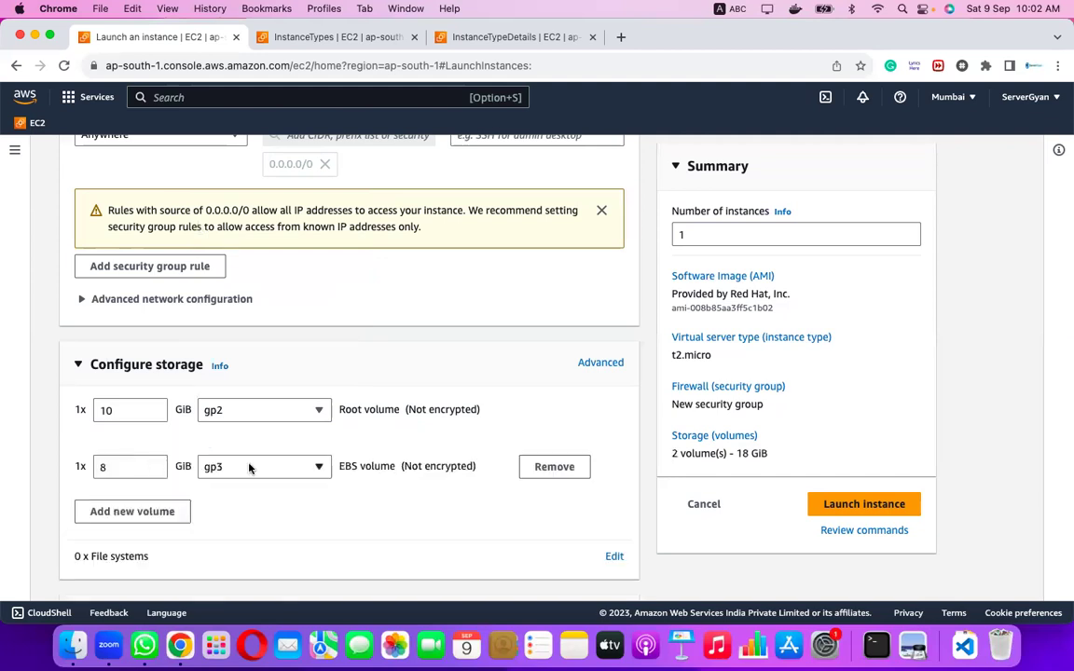
left_click(323, 469)
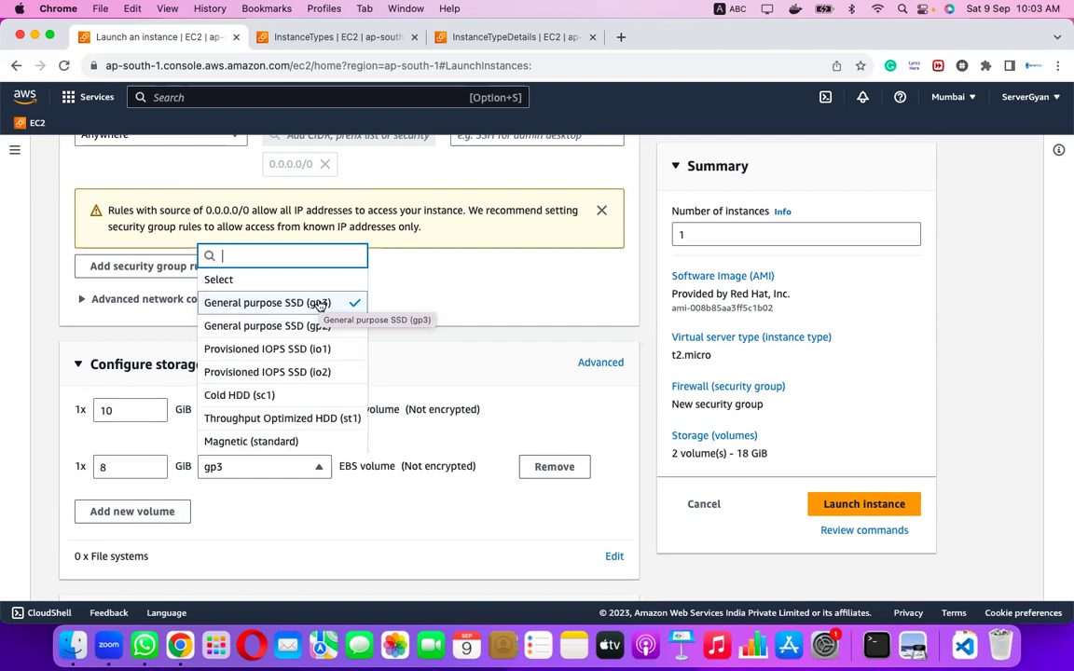
left_click(597, 363)
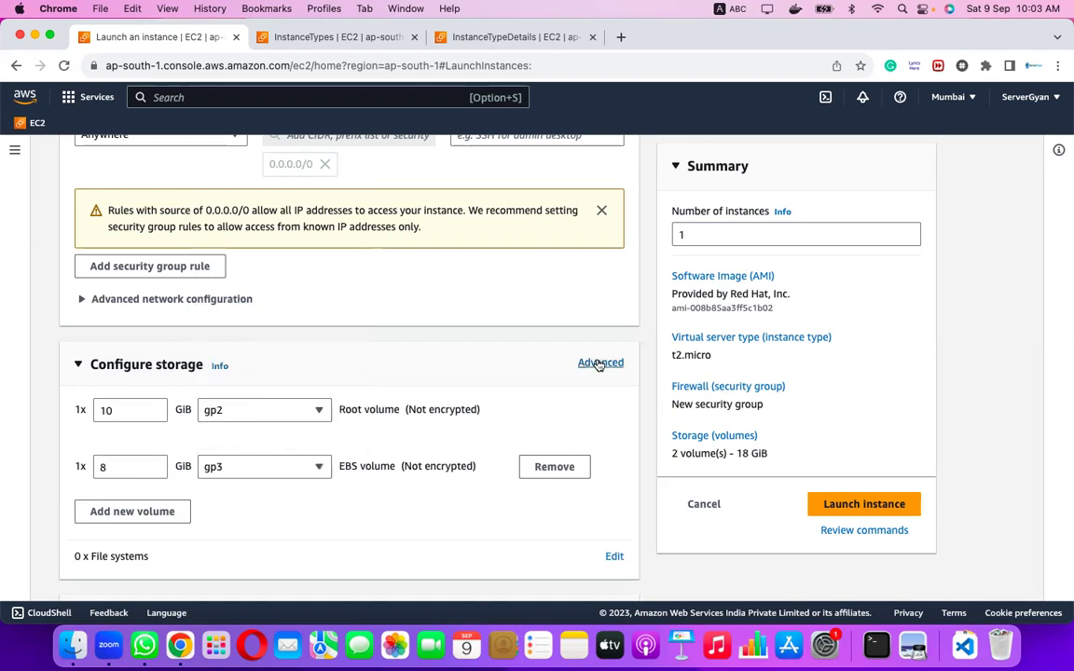
left_click(597, 365)
Change Volume 2 from gp3 (3000 IOPS) to gp2, showing its 100 / 3000 IOPS.
scroll(398, 429, "down", 4)
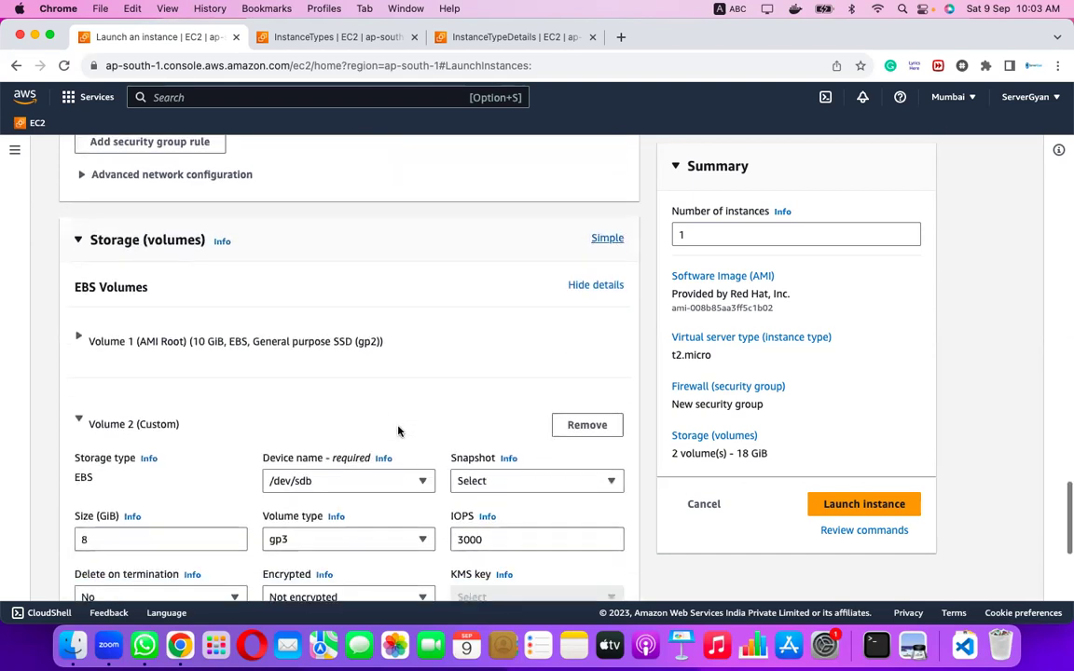
scroll(398, 428, "down", 1)
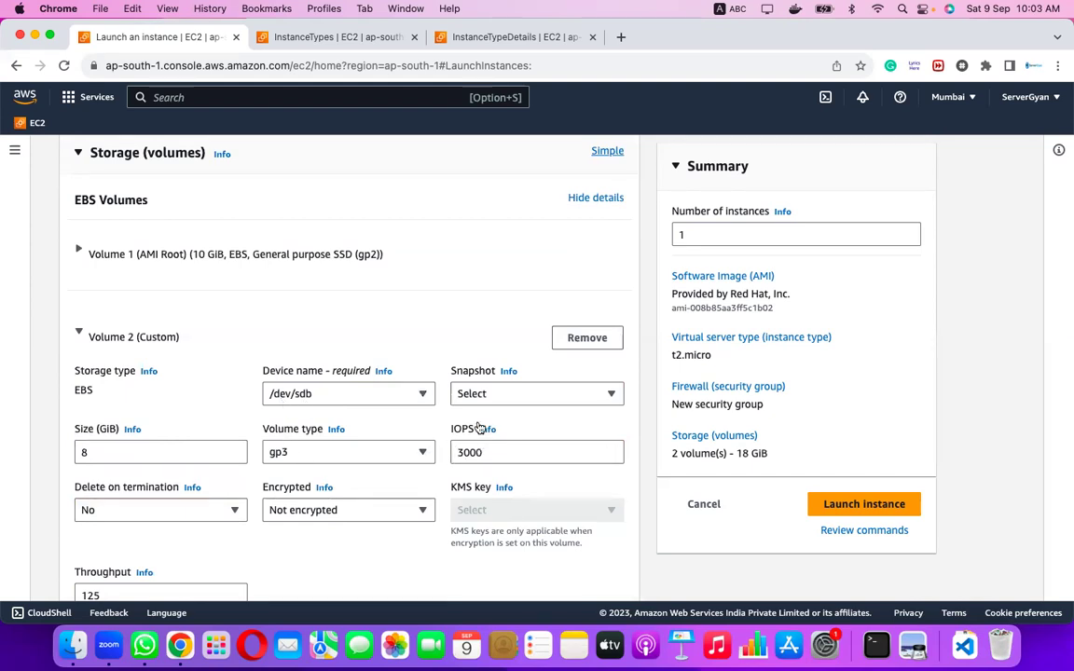
left_click(475, 452)
double_click(474, 452)
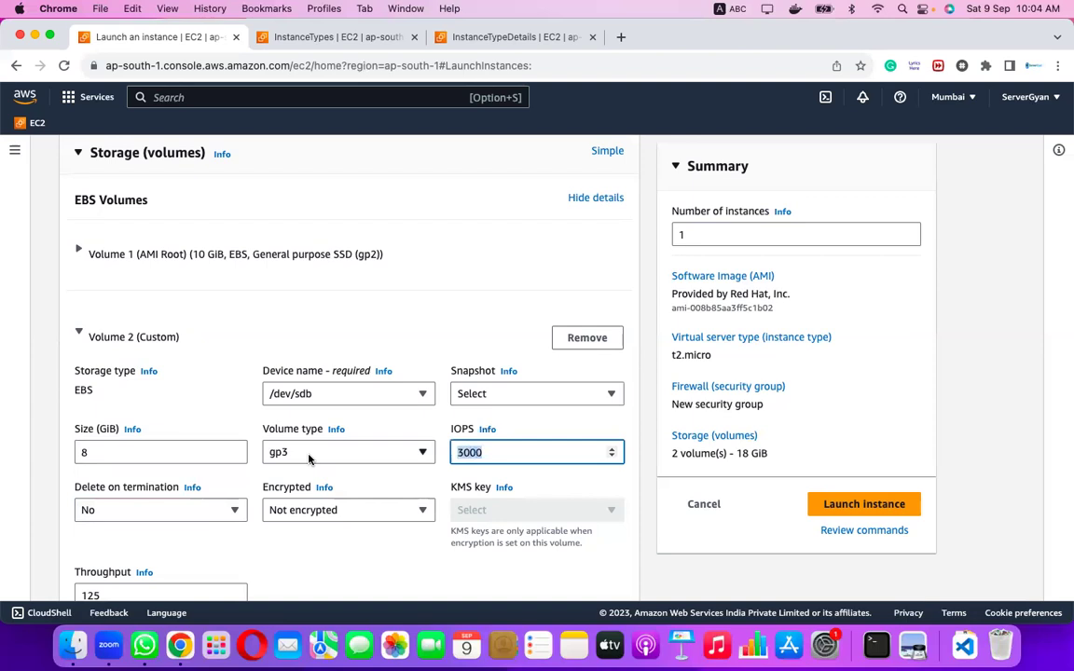
left_click(97, 456)
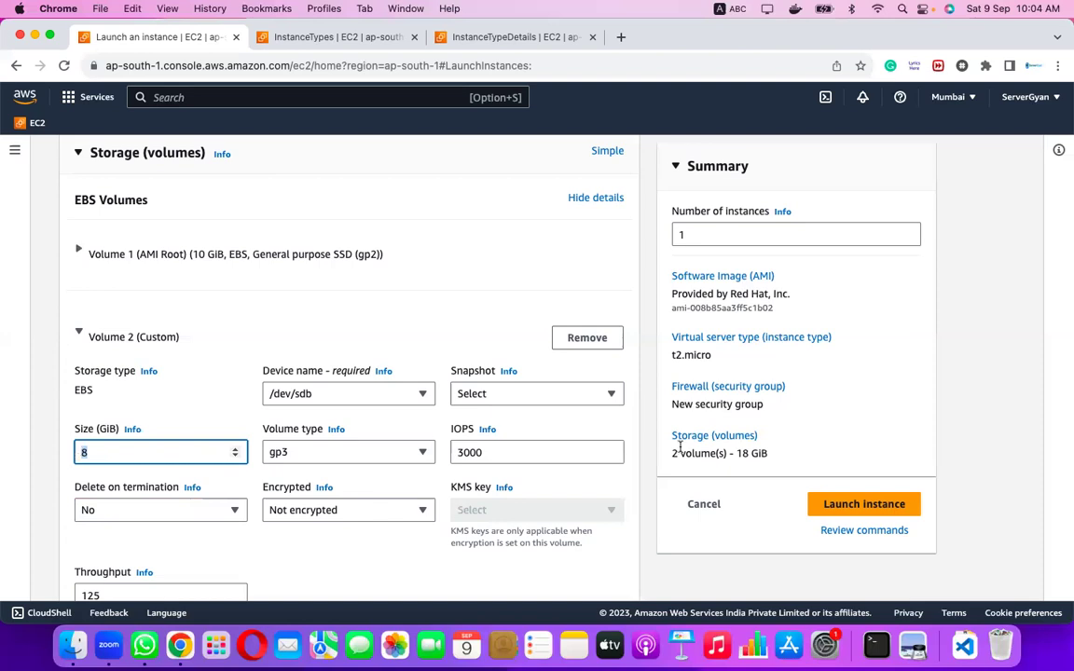
left_click(410, 454)
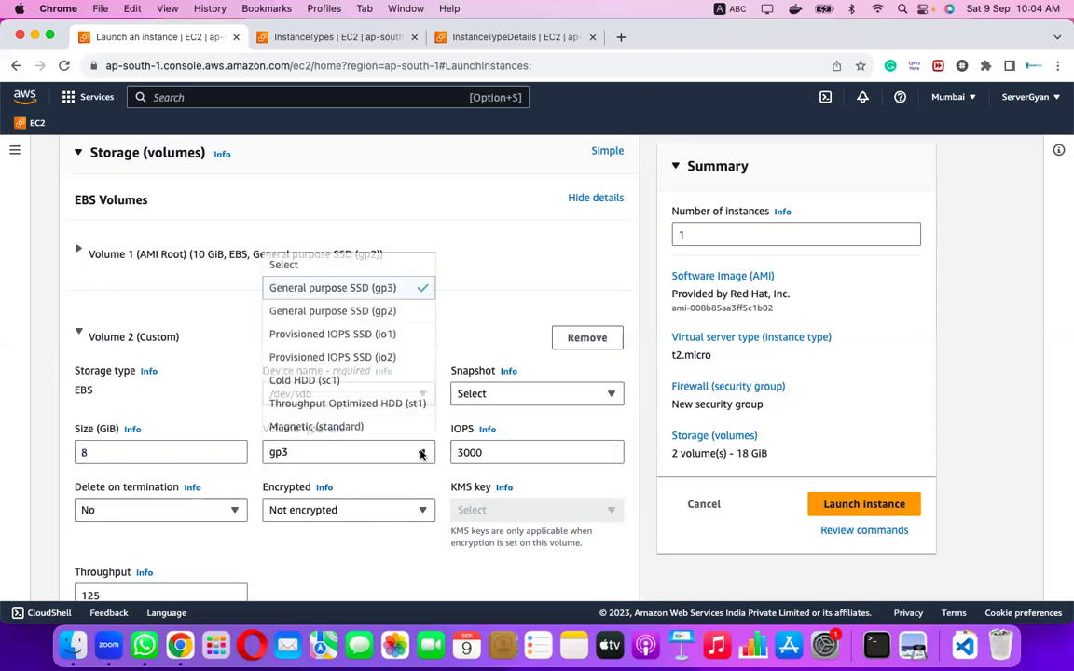
left_click(390, 313)
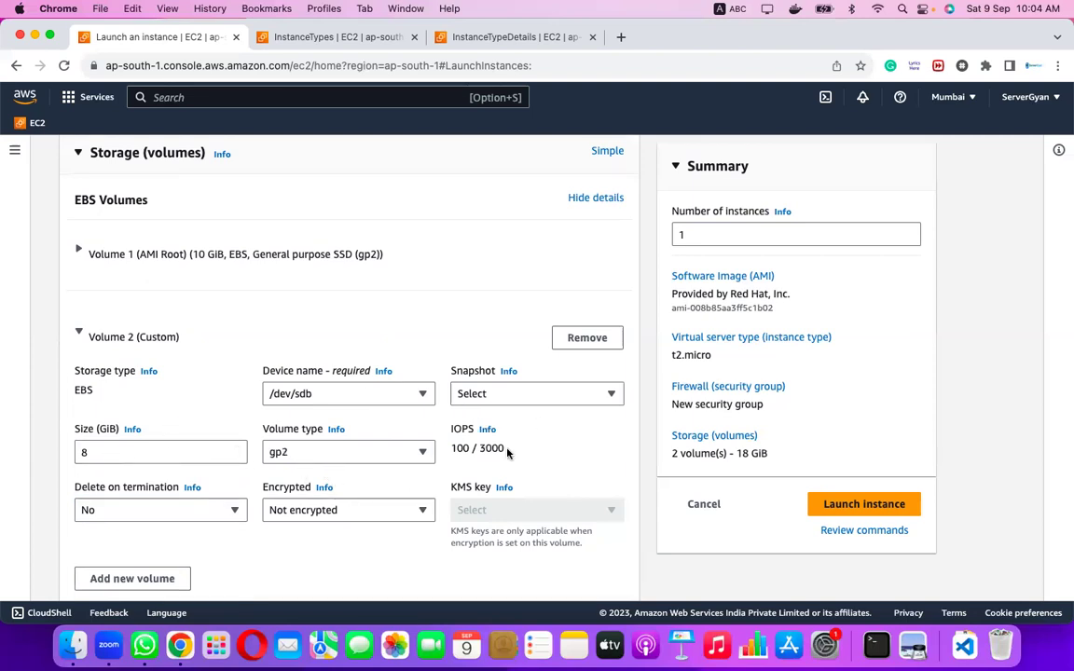
left_click_drag(453, 448, 528, 449)
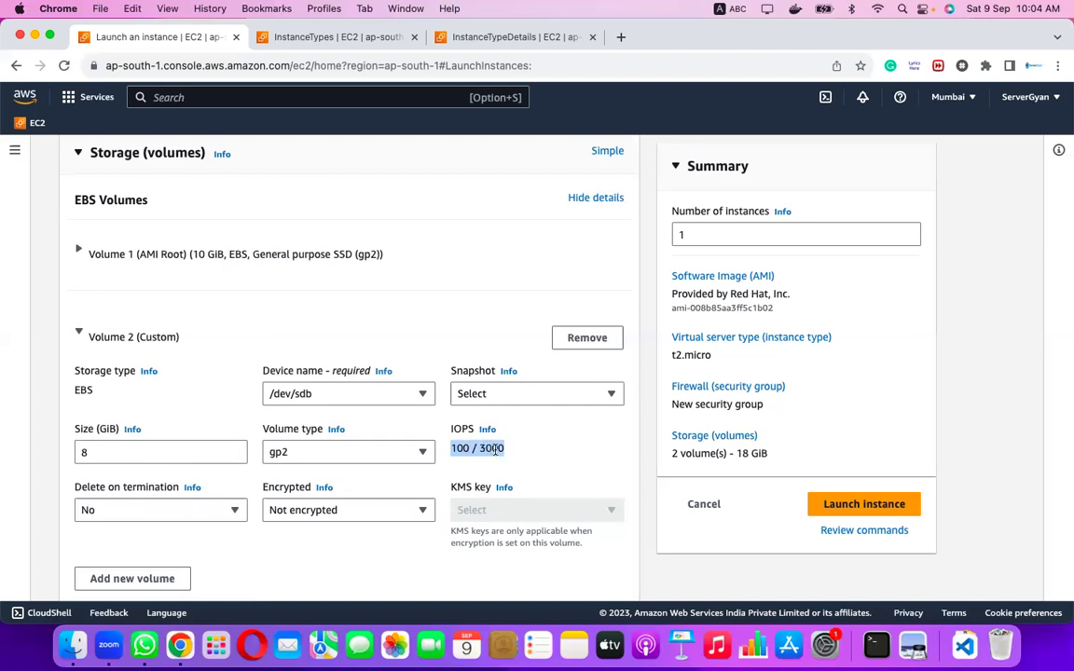
Make Volume 2 io1 with IOPS 4000000, exceeding the 64000 maximum.
left_click(420, 451)
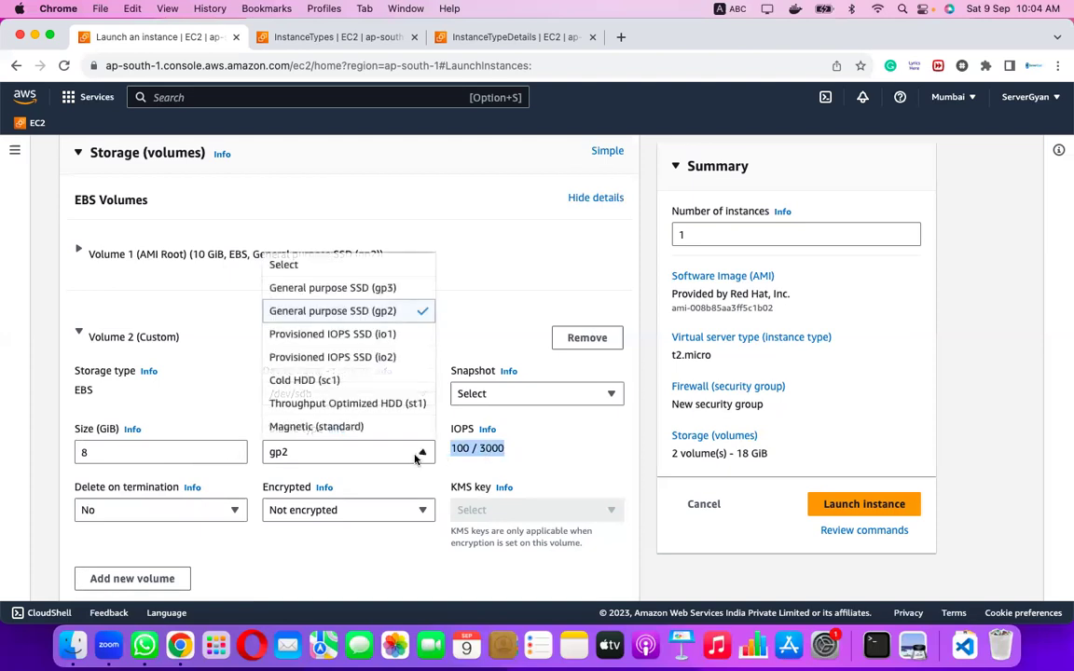
left_click(387, 336)
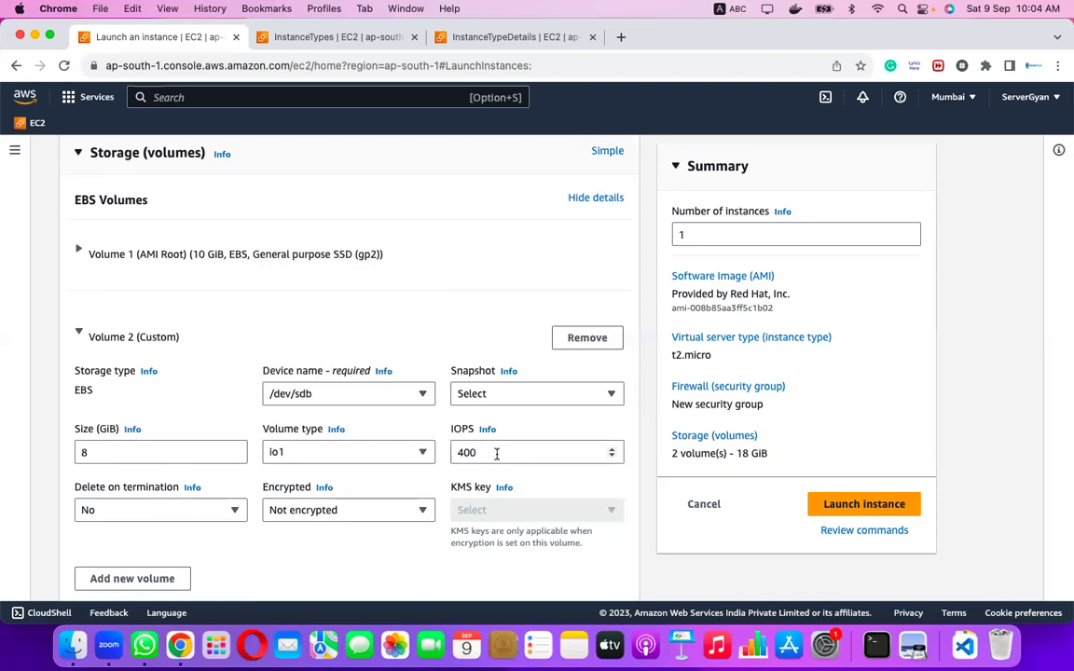
left_click(494, 452)
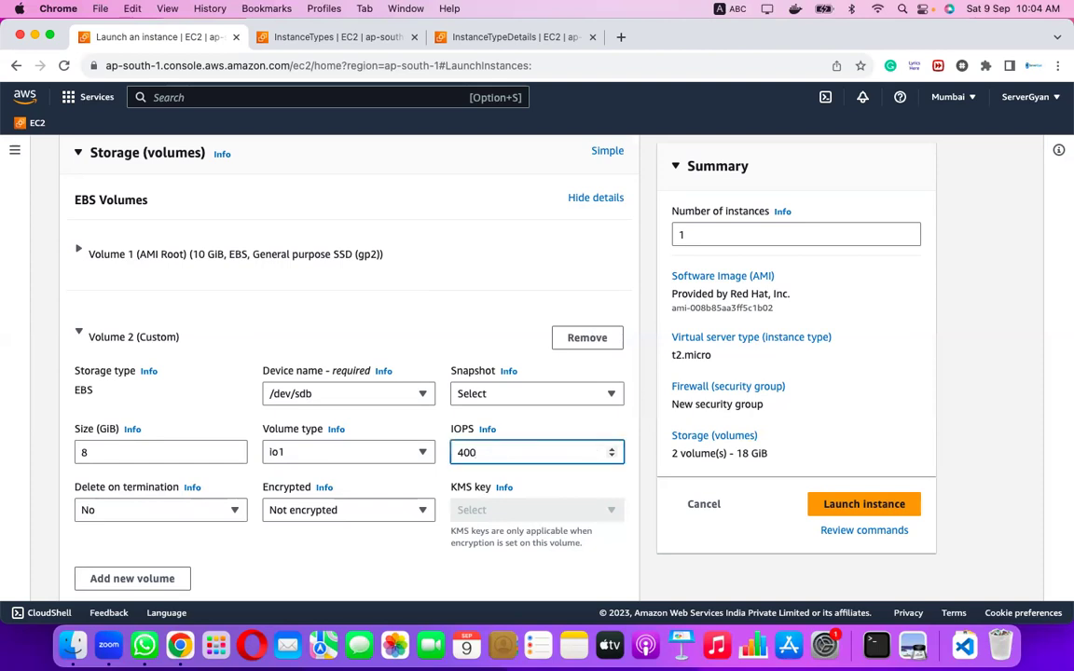
type("0000")
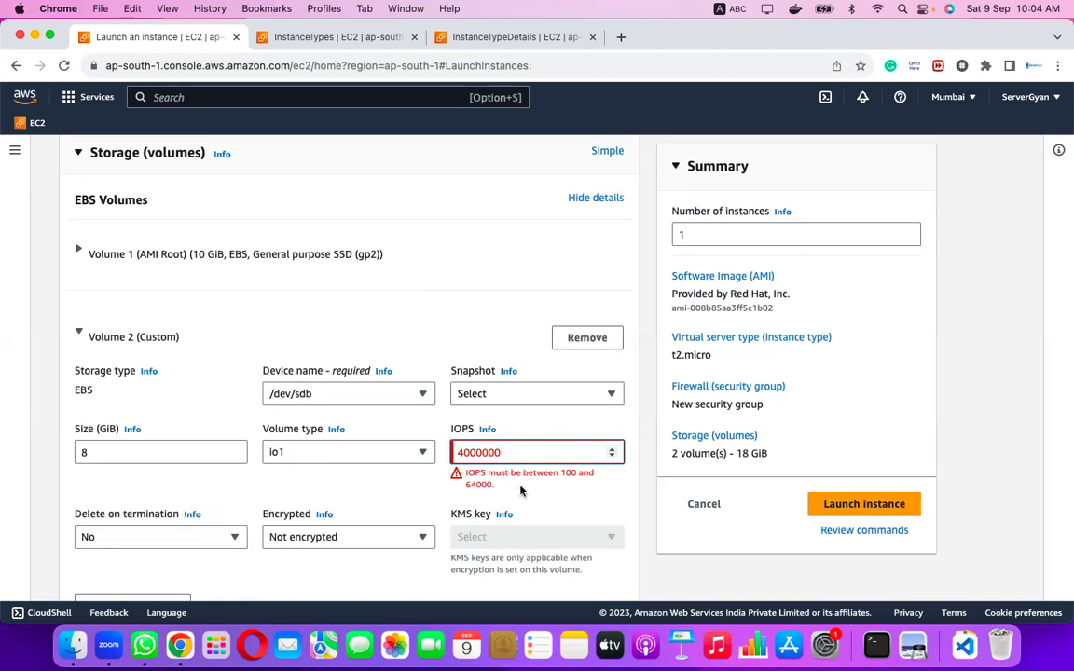
double_click(490, 483)
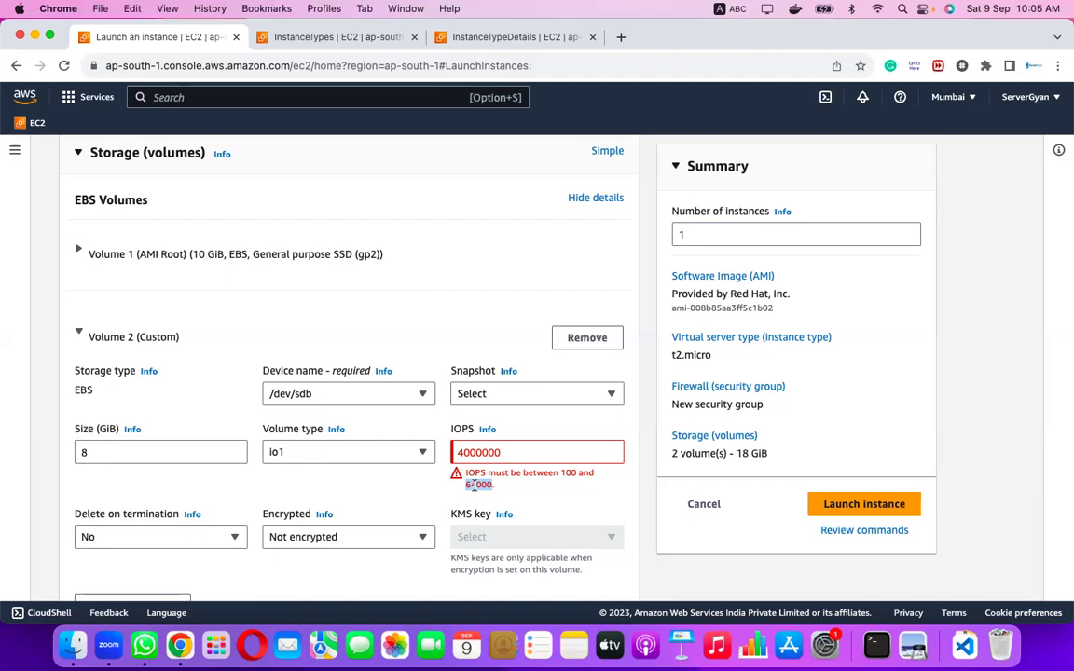
Switch Volume 2 to Provisioned IOPS io2 and extend its IOPS to 40000000.
left_click(411, 452)
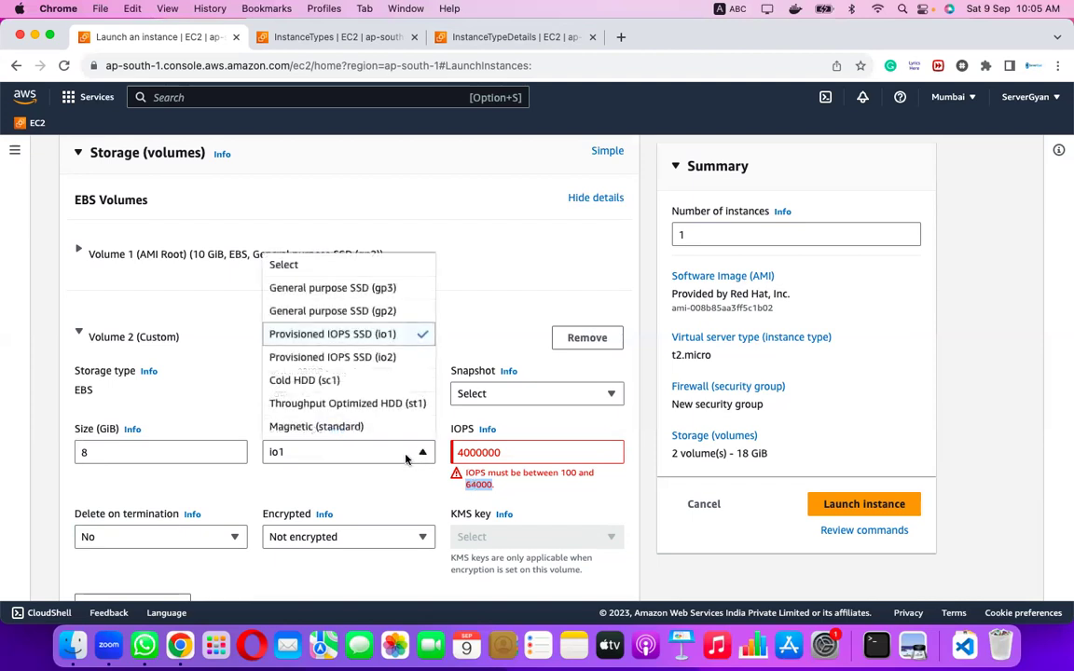
left_click(374, 358)
left_click(514, 456)
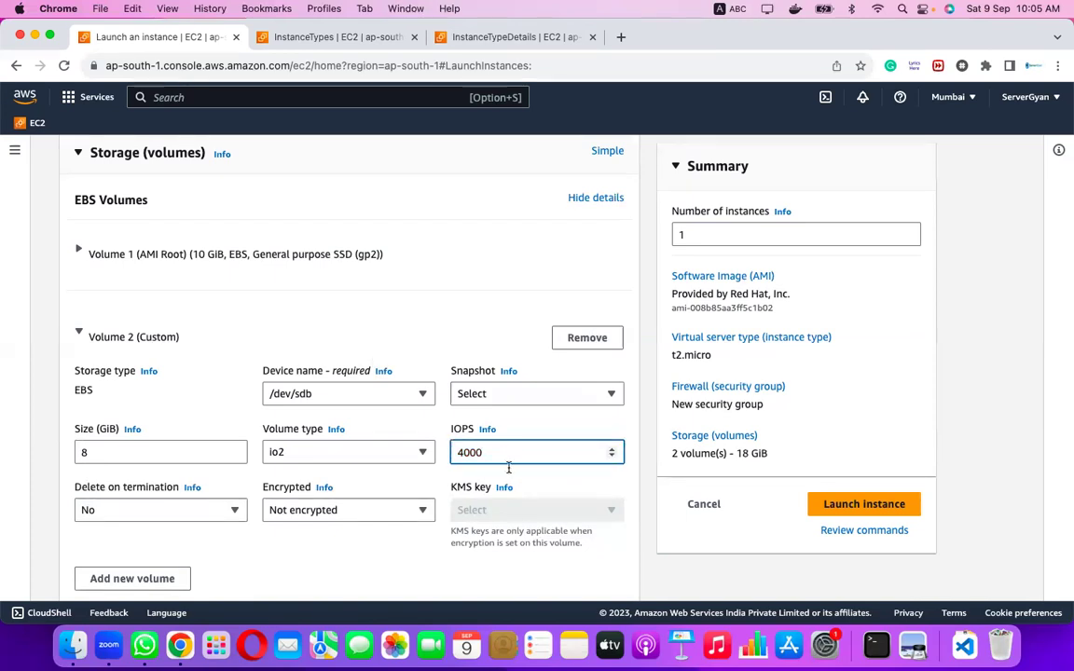
type("0000")
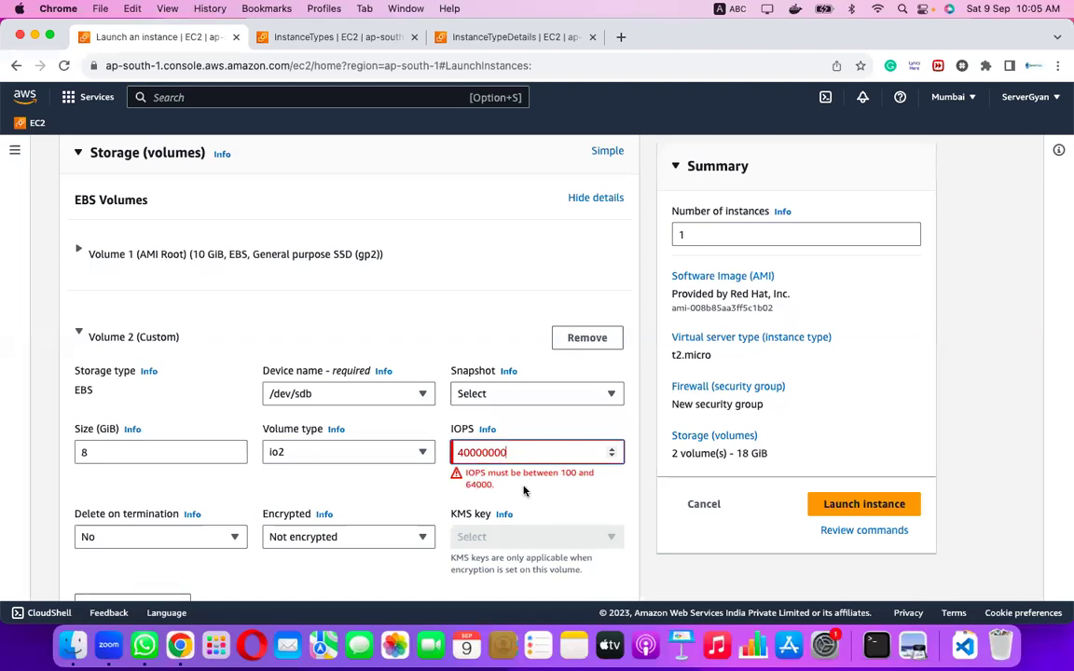
Bring up Volume 2's volume type list again despite the out-of-range IOPS warning.
scroll(523, 491, "down", 1)
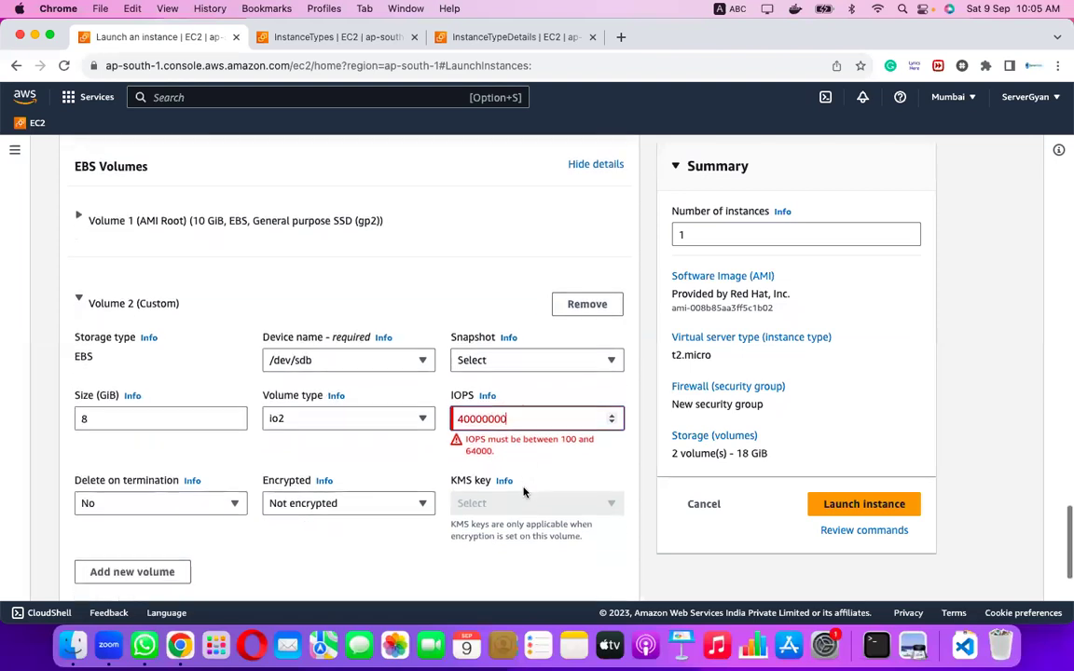
scroll(524, 491, "down", 2)
scroll(524, 492, "up", 2)
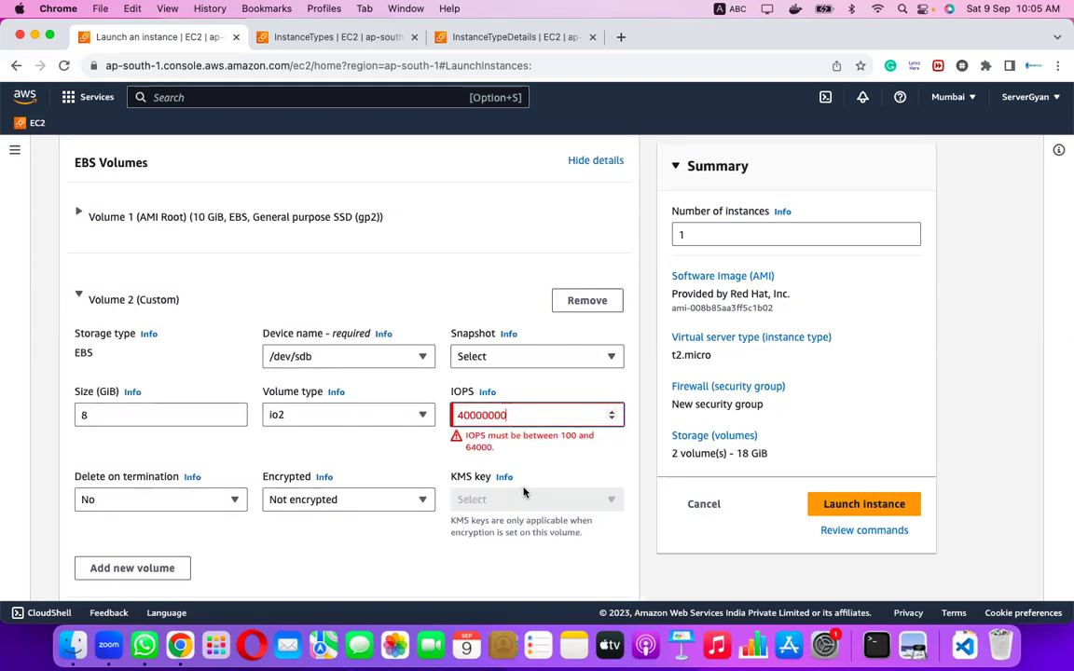
left_click(422, 416)
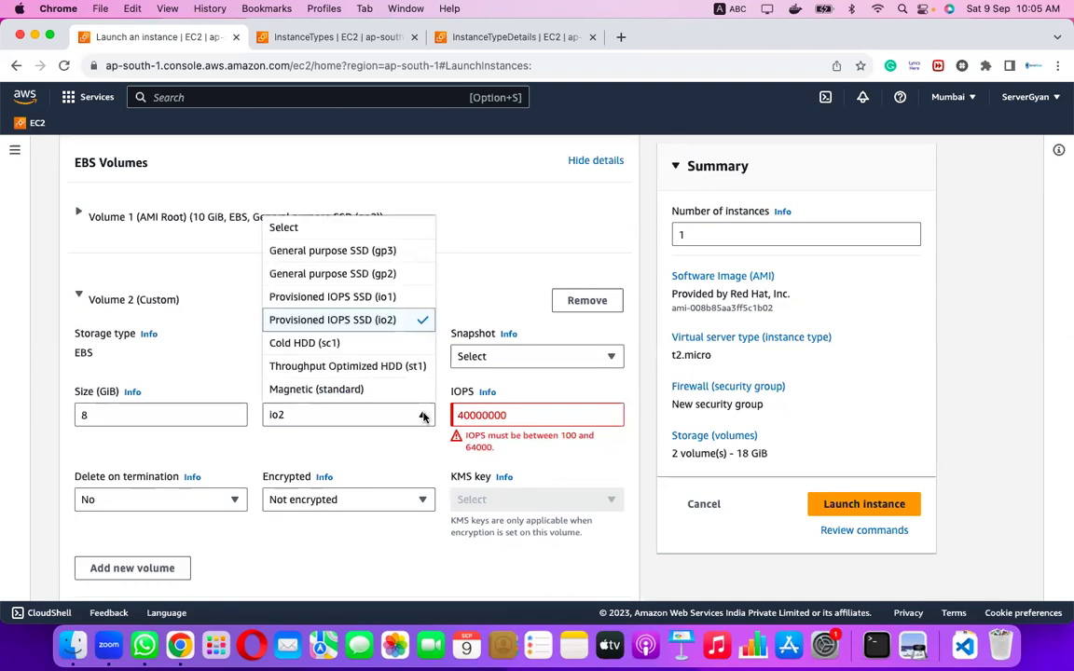
Make Volume 2 General purpose SSD (gp3) and select its throughput value 125.
left_click(377, 250)
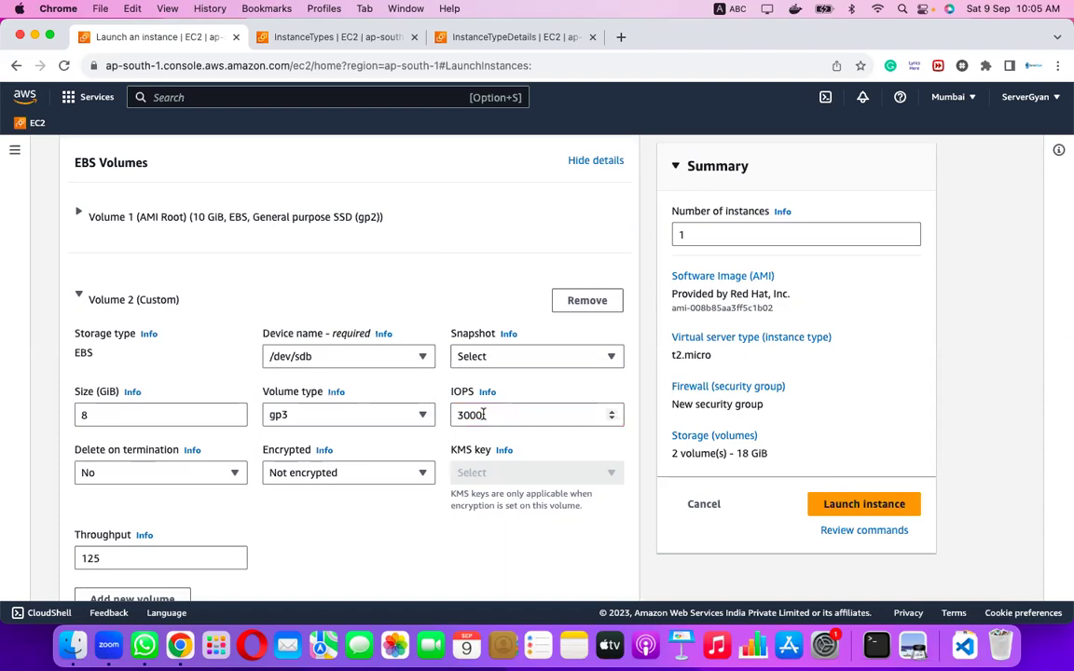
scroll(256, 556, "down", 1)
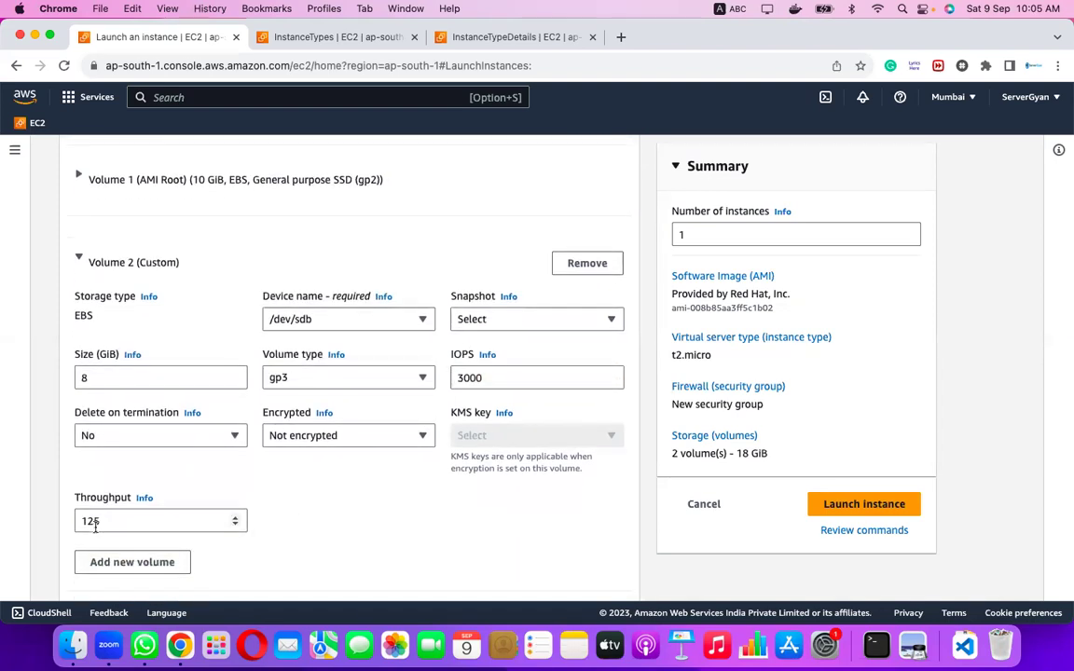
left_click(127, 522)
double_click(126, 522)
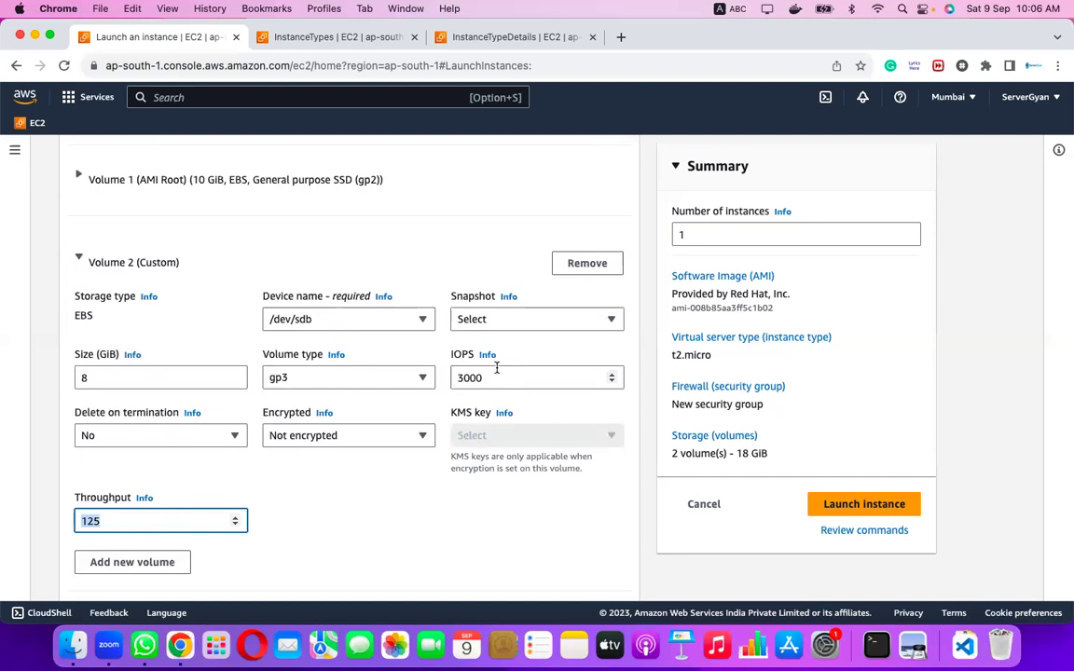
Set Volume 2's size to 8000 GiB, keeping IOPS at 3000.
left_click(101, 378)
type("0000")
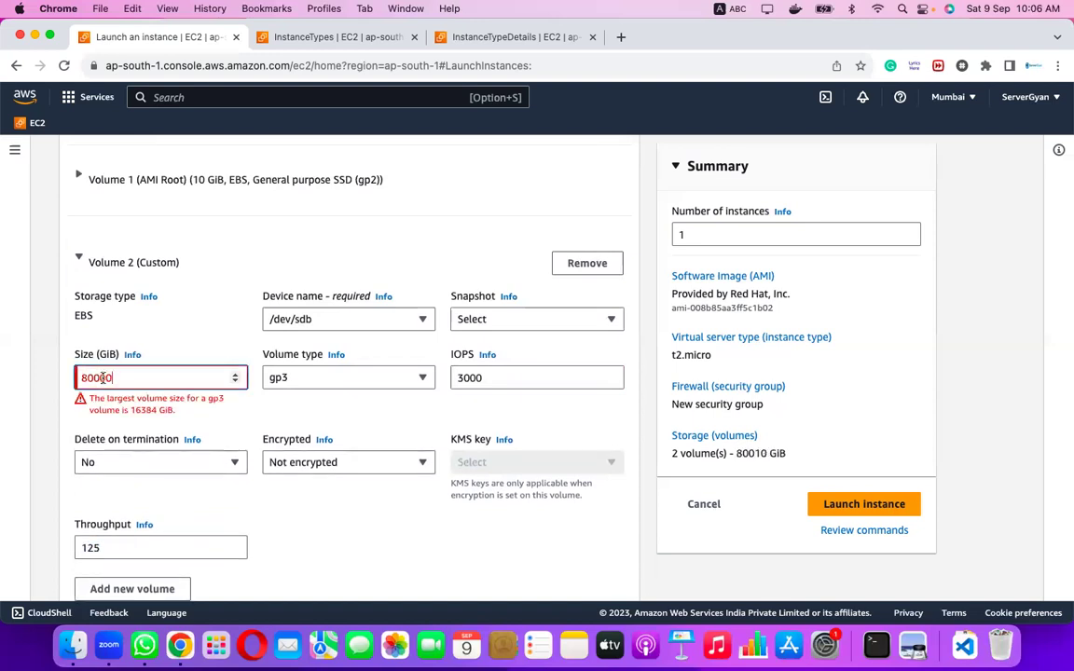
key("BackSpace")
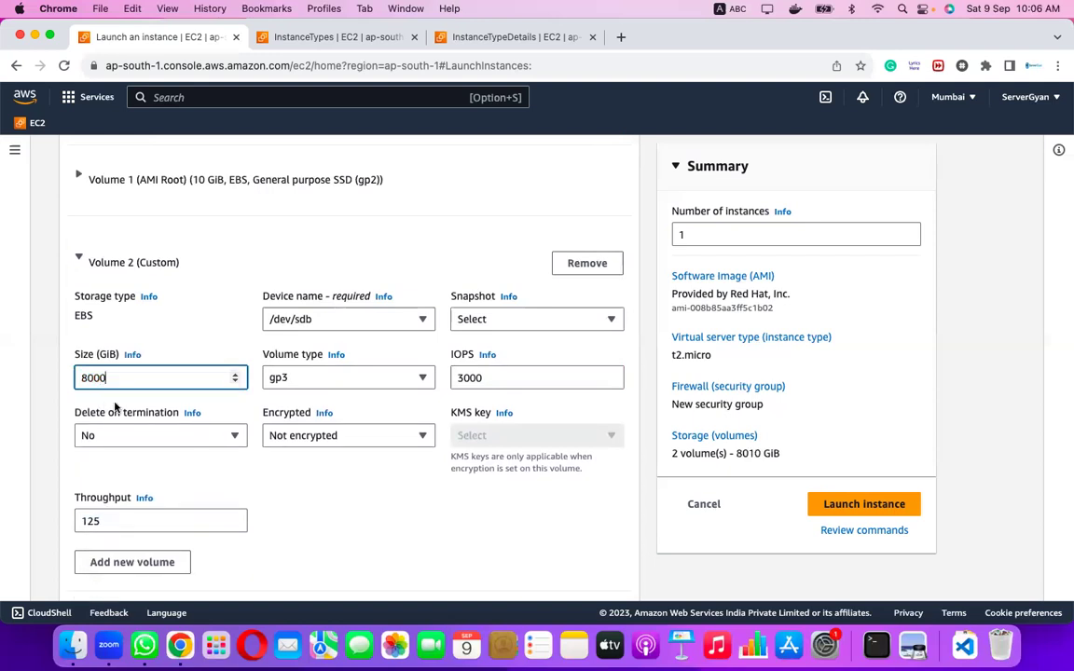
left_click(516, 378)
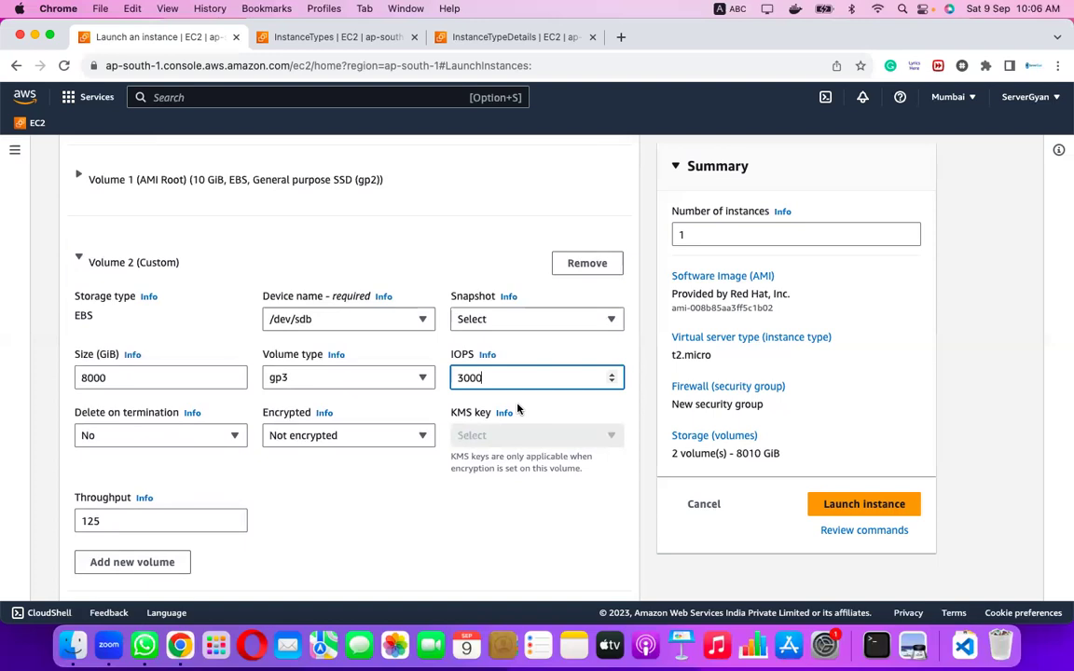
scroll(517, 408, "up", 1)
scroll(518, 408, "down", 3)
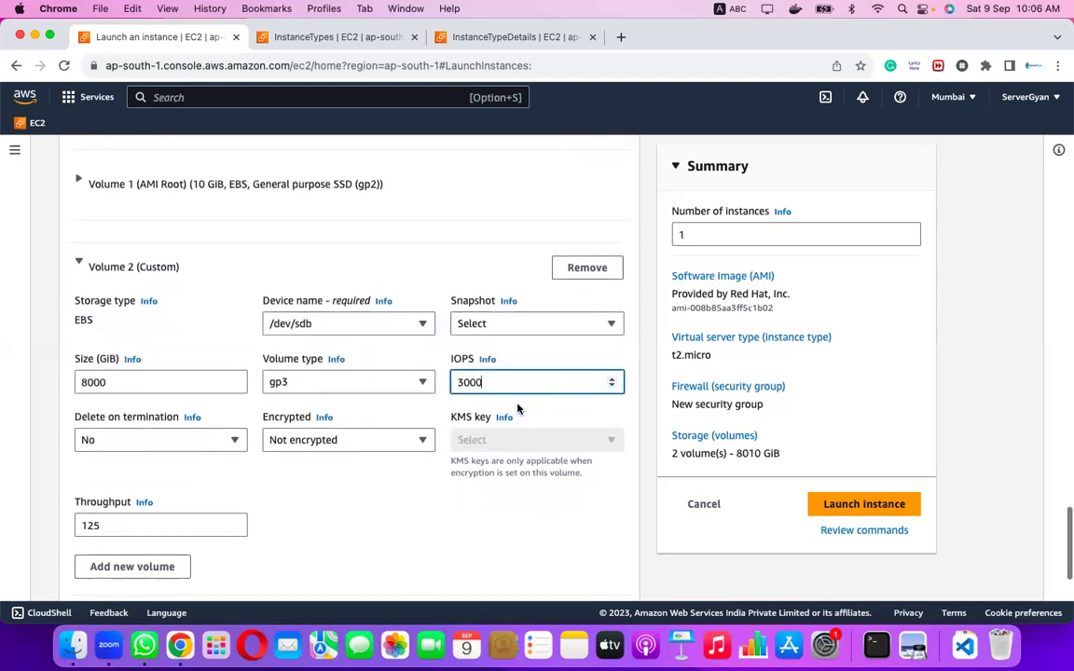
scroll(518, 408, "up", 3)
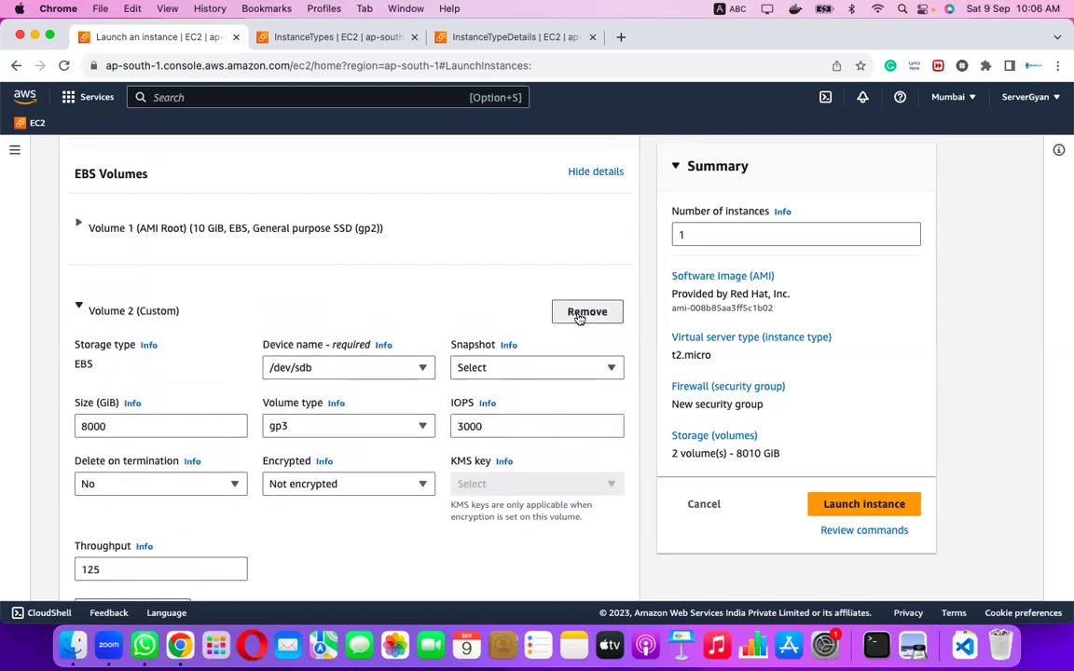
Remove the 8000 GiB Volume 2 and expand the 10 GiB gp2 root volume's details.
left_click(580, 313)
scroll(329, 456, "up", 2)
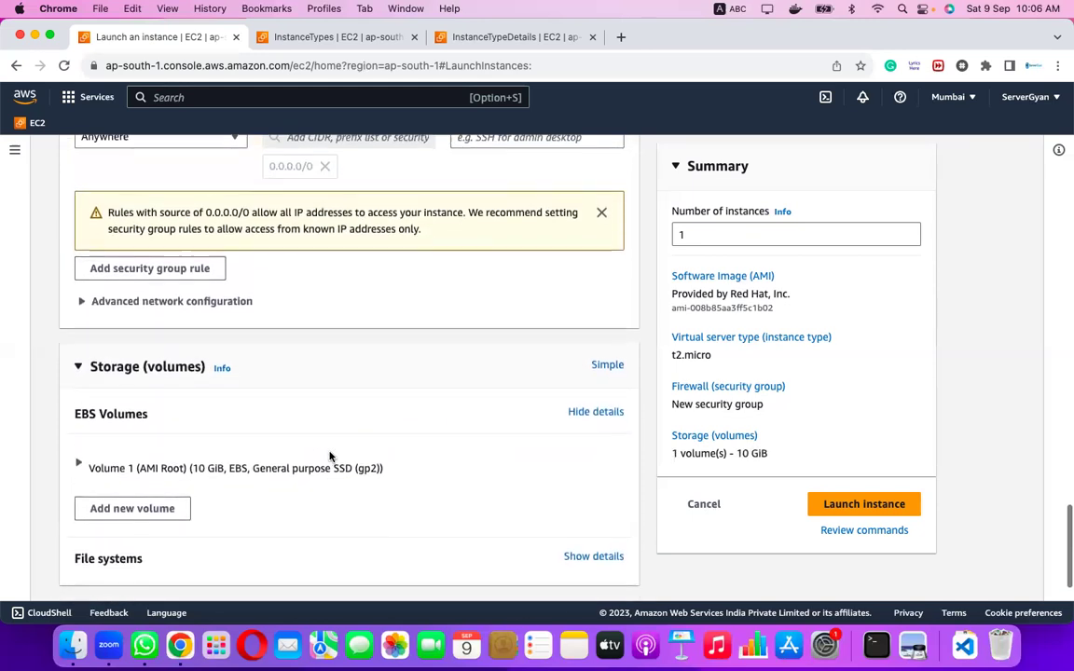
scroll(329, 457, "down", 1)
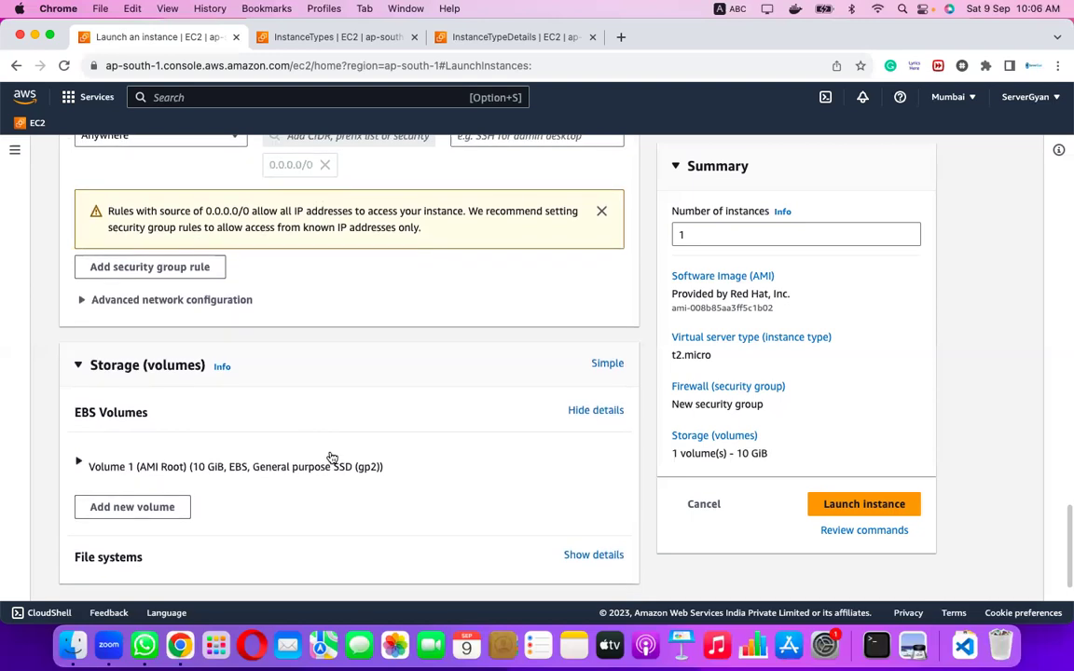
left_click(79, 462)
scroll(408, 473, "down", 3)
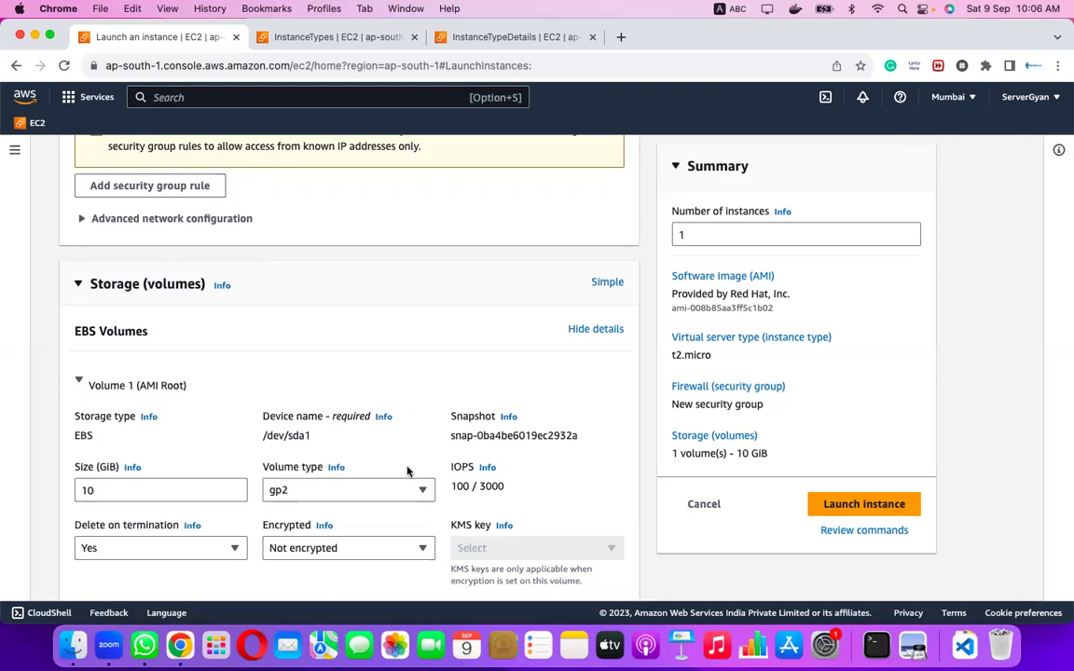
Check the root volume's type options, keep gp2, and collapse Volume 1 to a summary line.
left_click(328, 492)
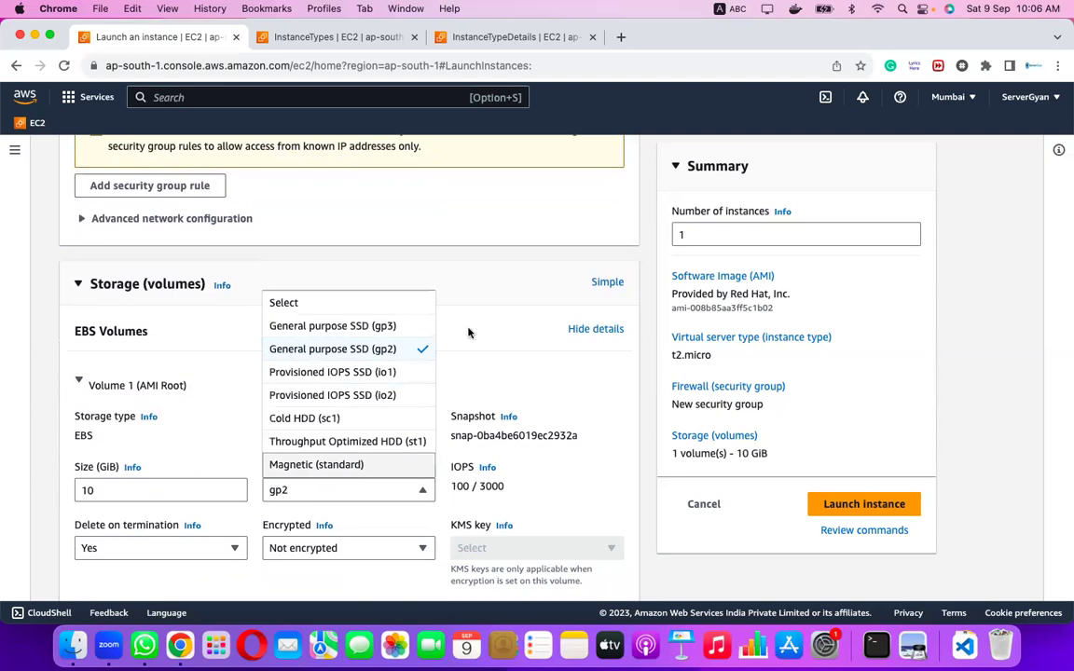
left_click(503, 293)
left_click(502, 291)
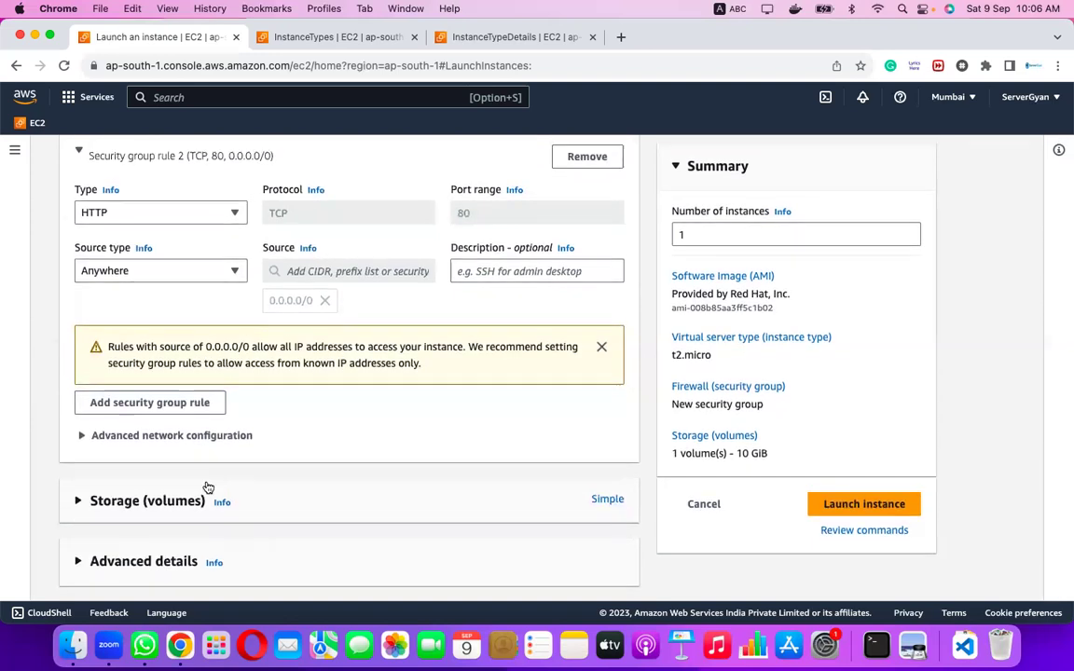
left_click(78, 500)
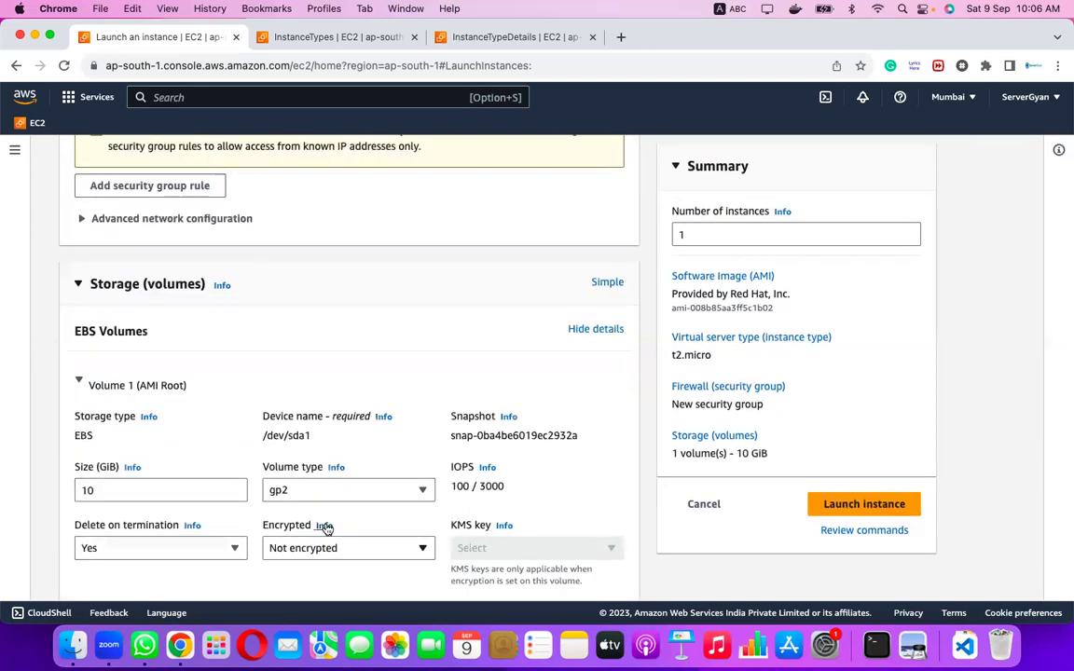
scroll(326, 528, "down", 3)
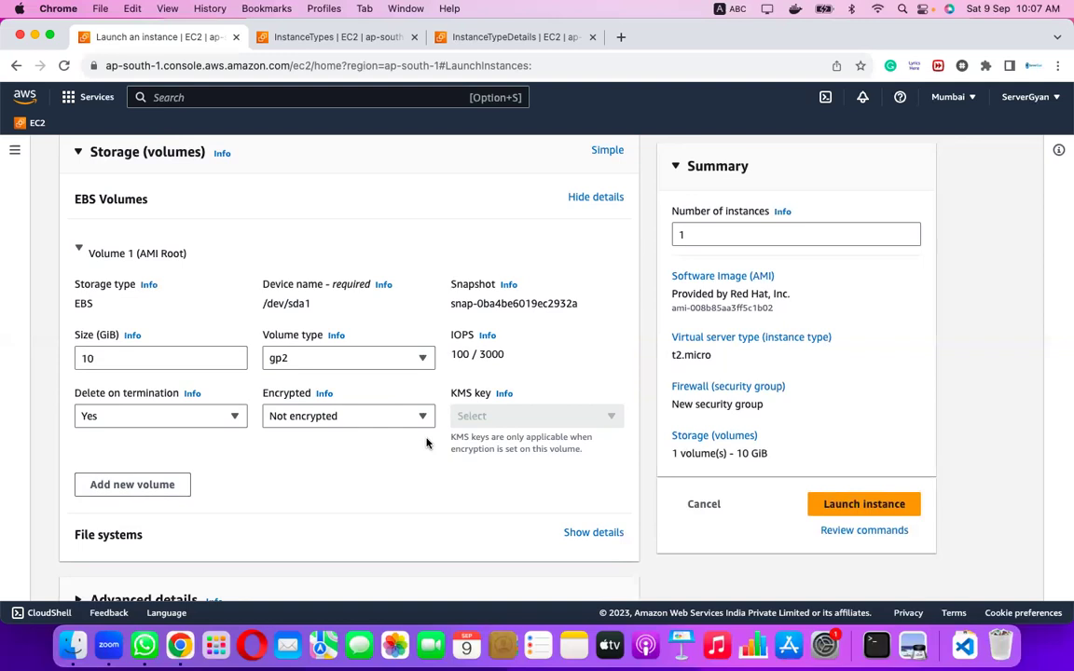
left_click(135, 246)
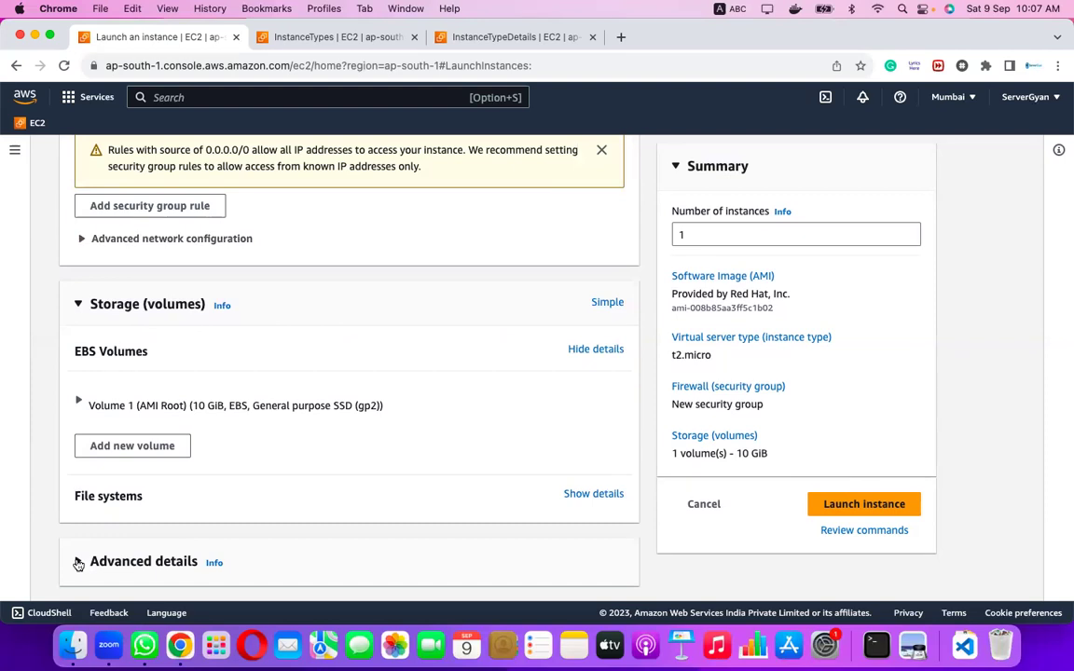
Expand Advanced details and toggle Request Spot Instances on, then back off.
left_click(343, 556)
scroll(344, 556, "down", 5)
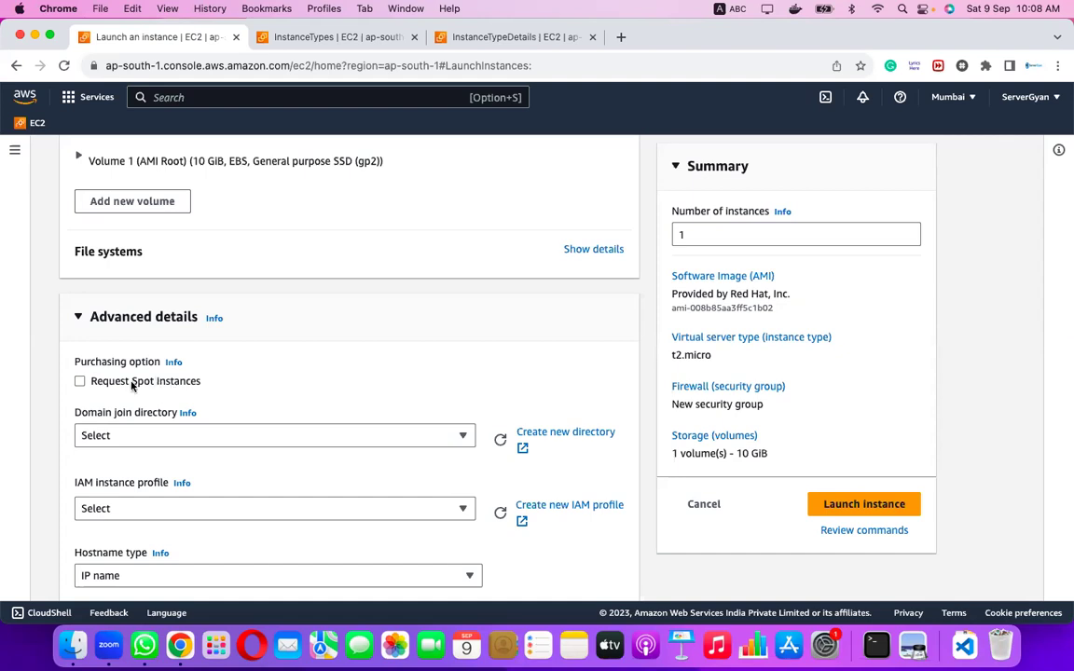
left_click(80, 381)
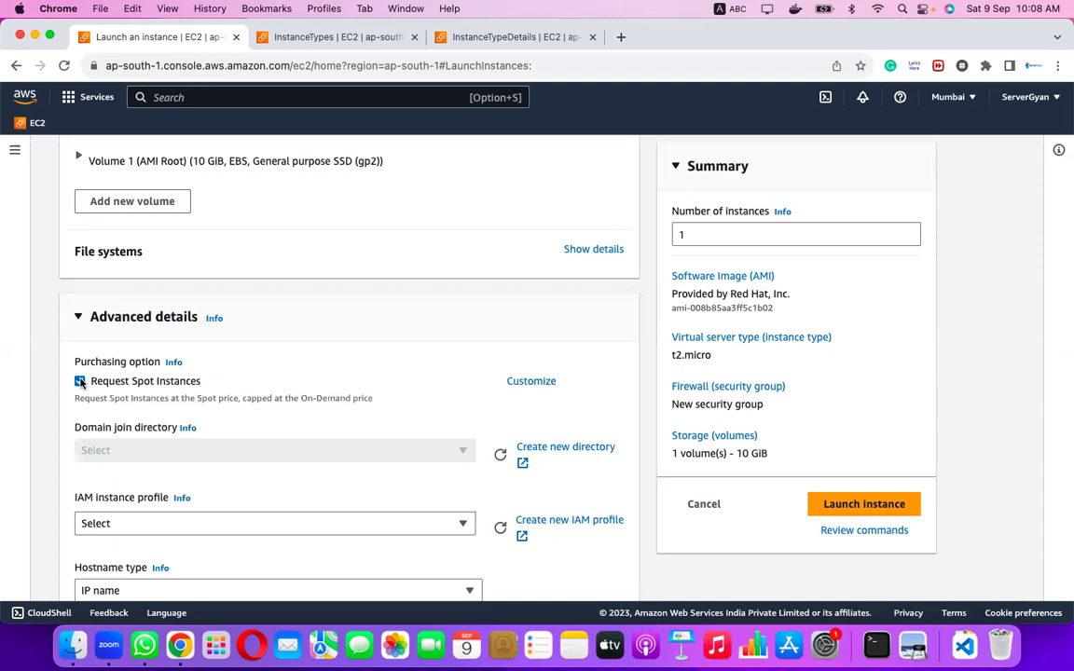
left_click(80, 381)
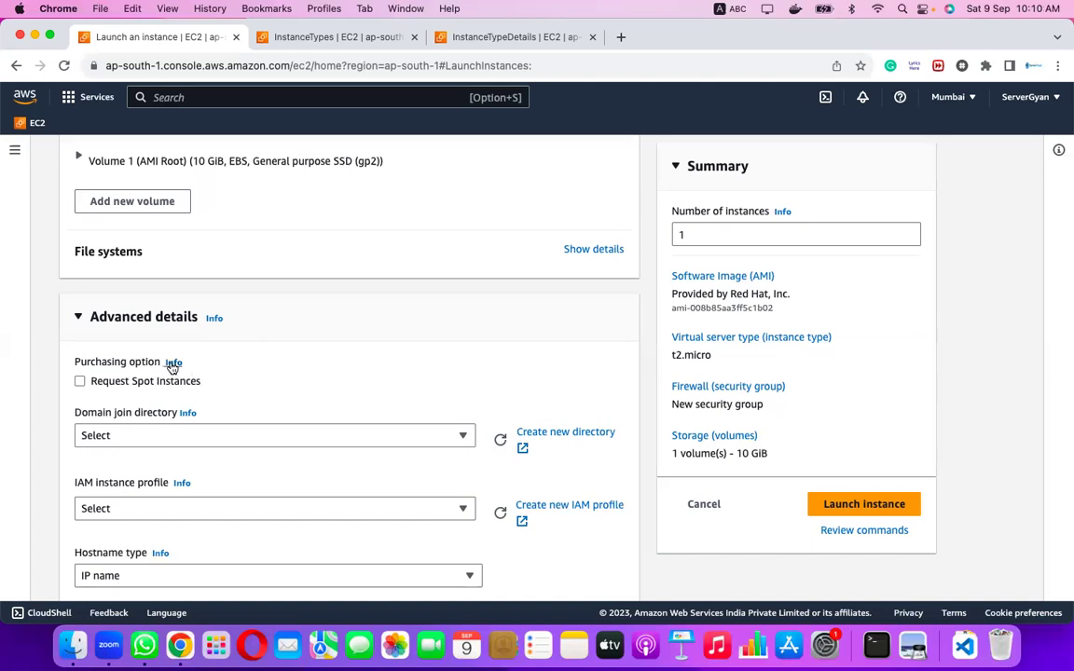
Scroll through Advanced details and check the IAM instance profile list without choosing one.
right_click(172, 367)
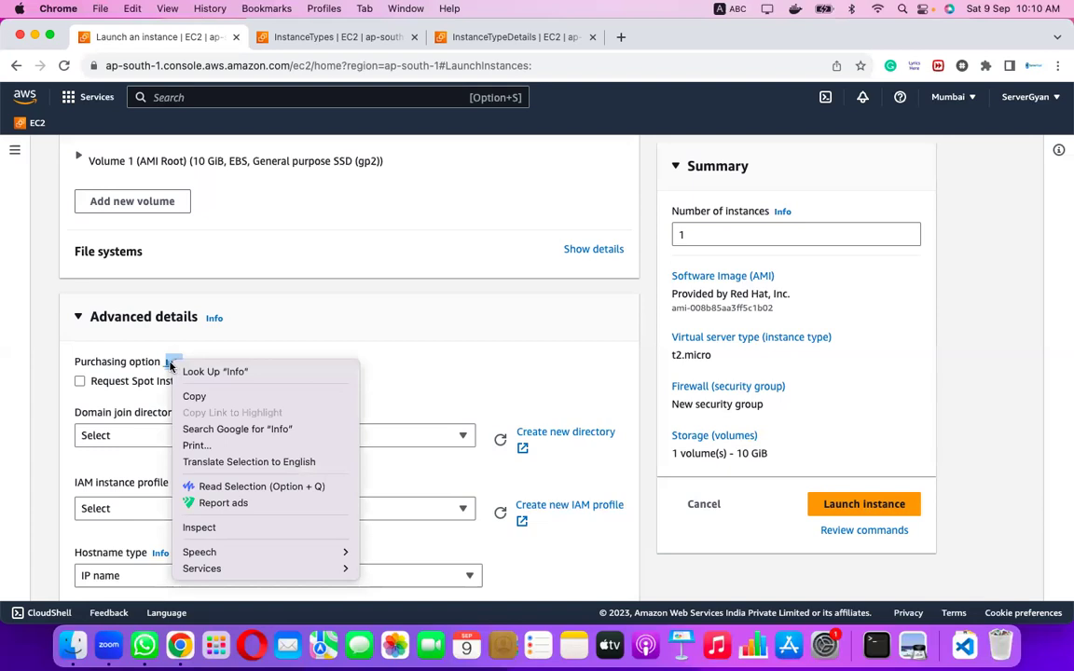
left_click(174, 364)
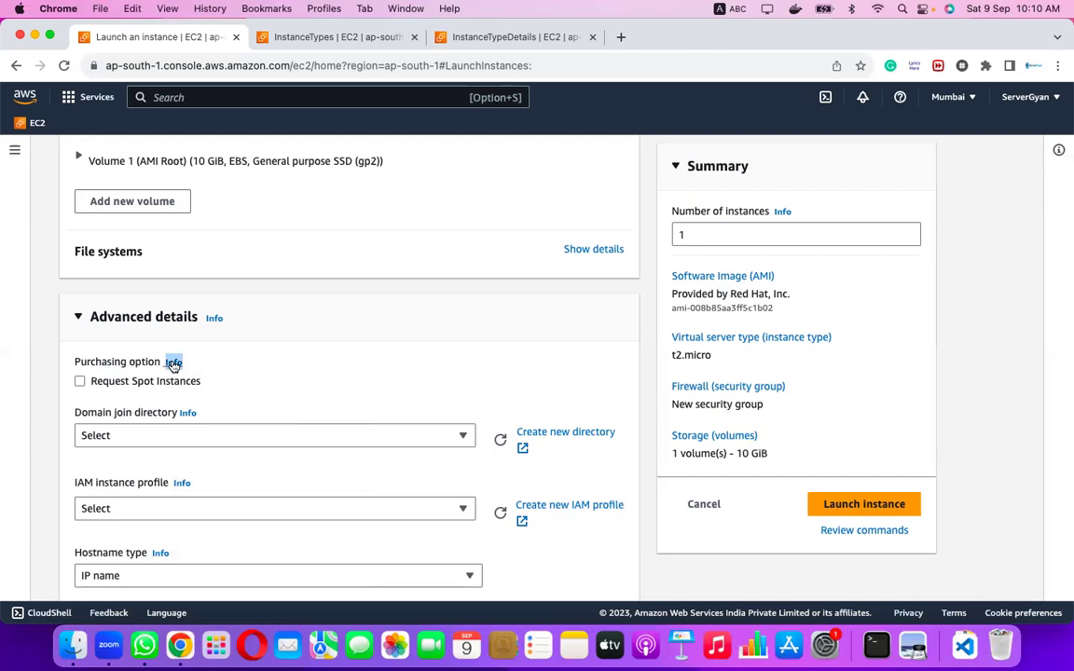
left_click(240, 373)
scroll(239, 373, "down", 1)
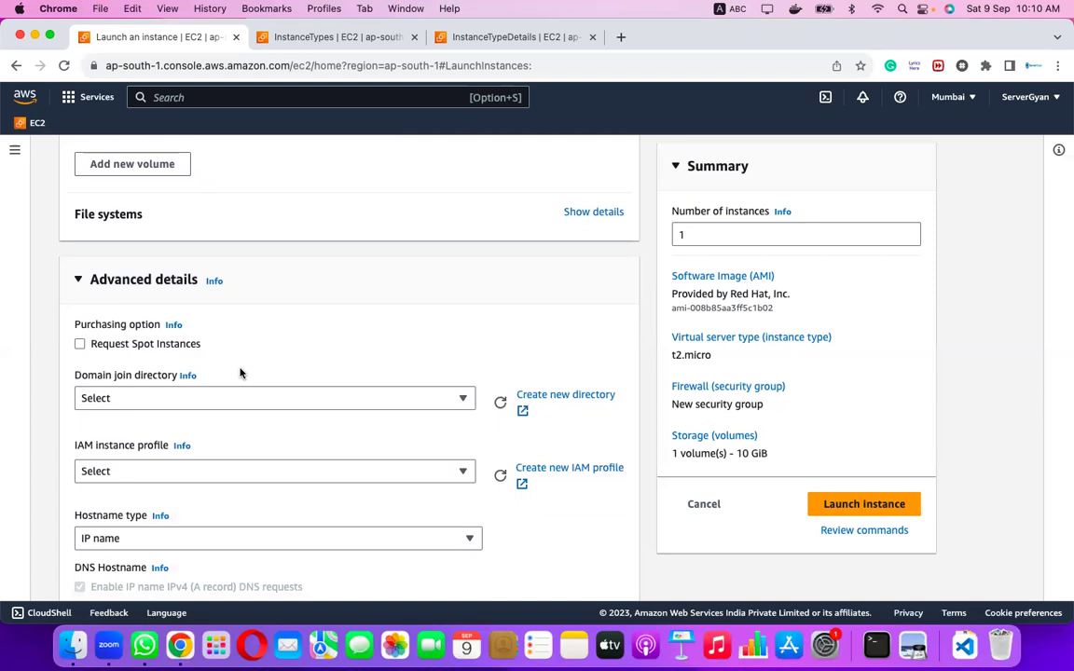
scroll(240, 373, "down", 2)
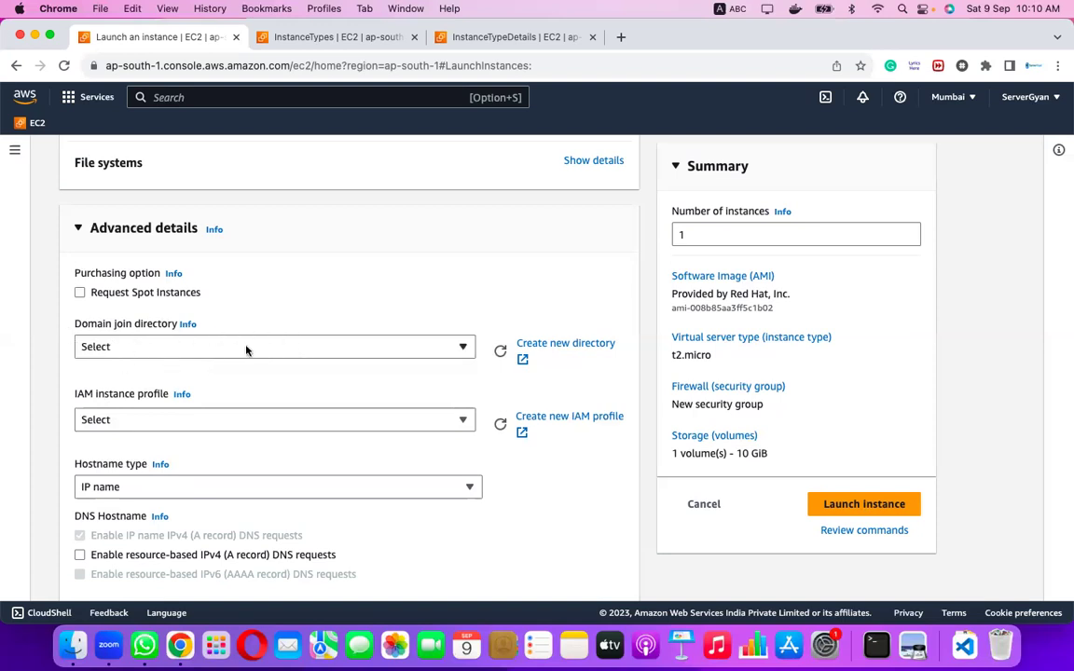
scroll(246, 350, "down", 1)
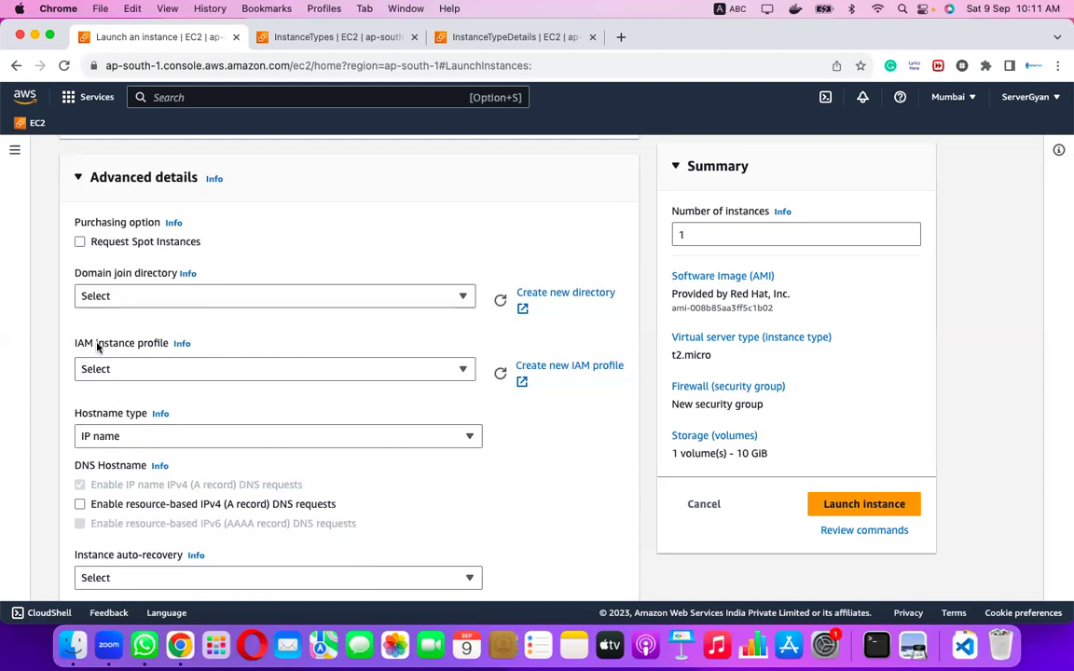
left_click(129, 371)
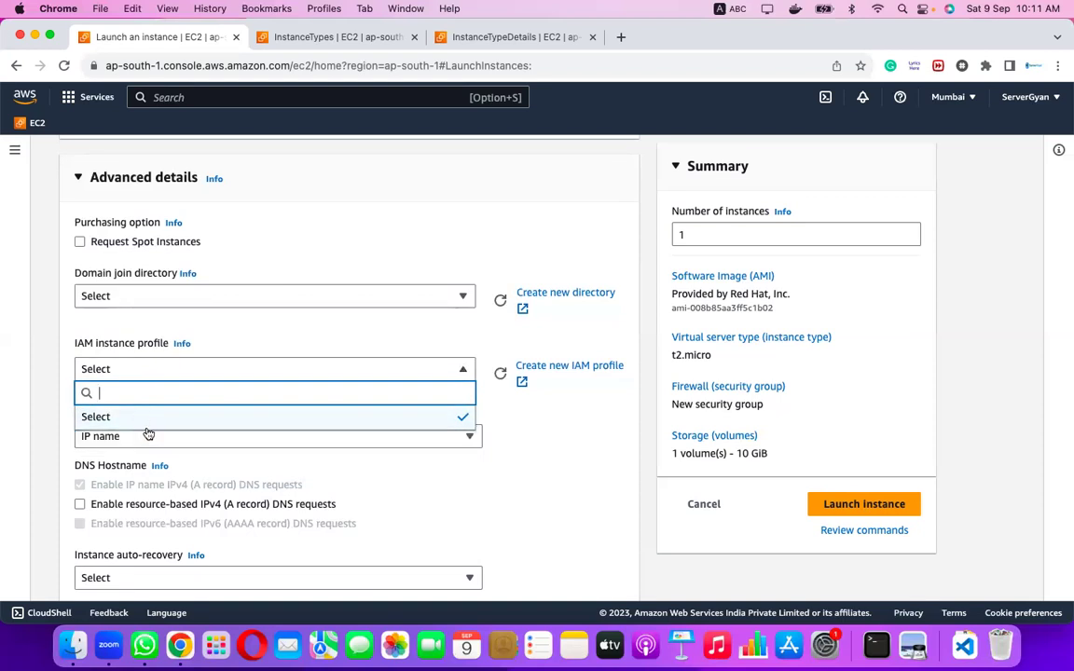
left_click(233, 327)
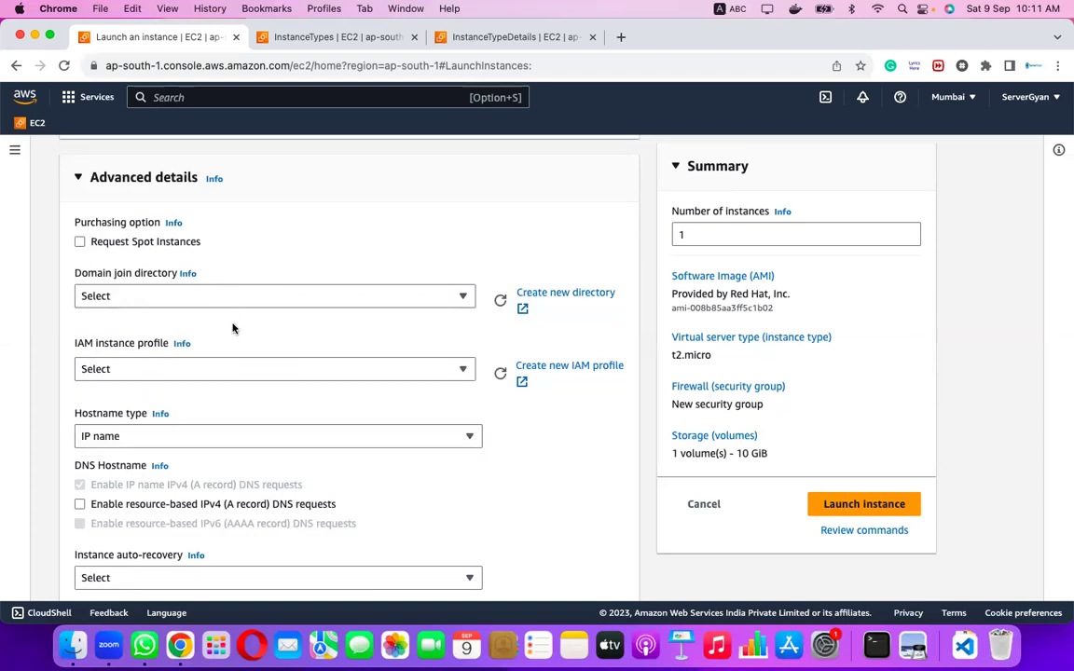
Leave hostname type as IP name, auto-recovery unset, and shutdown behavior as Stop.
scroll(233, 327, "down", 2)
scroll(232, 327, "down", 2)
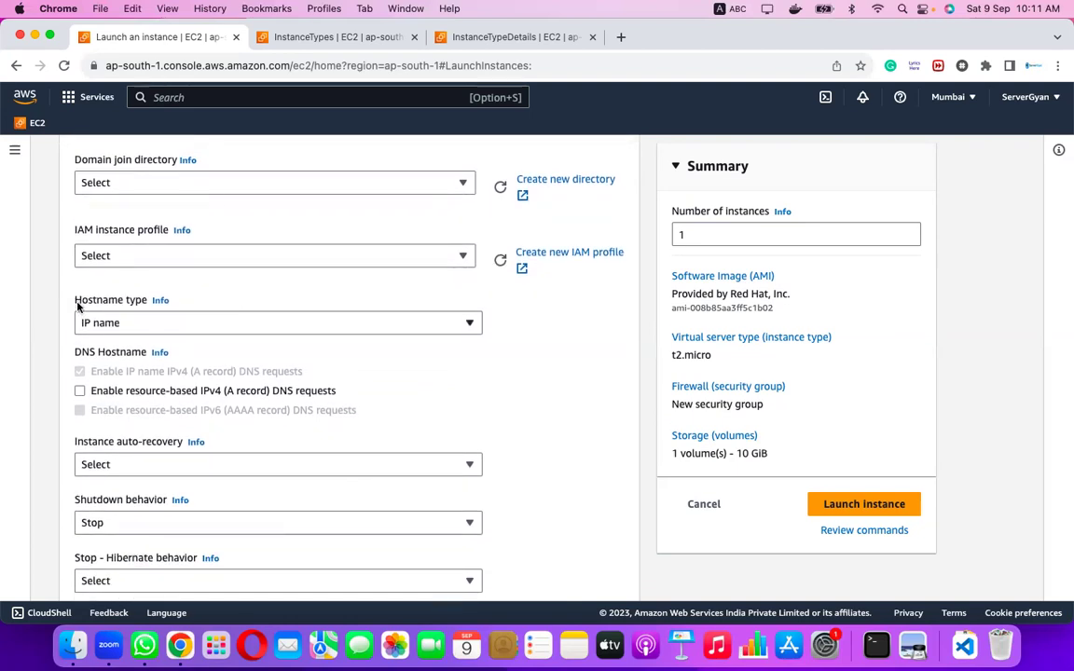
left_click(199, 326)
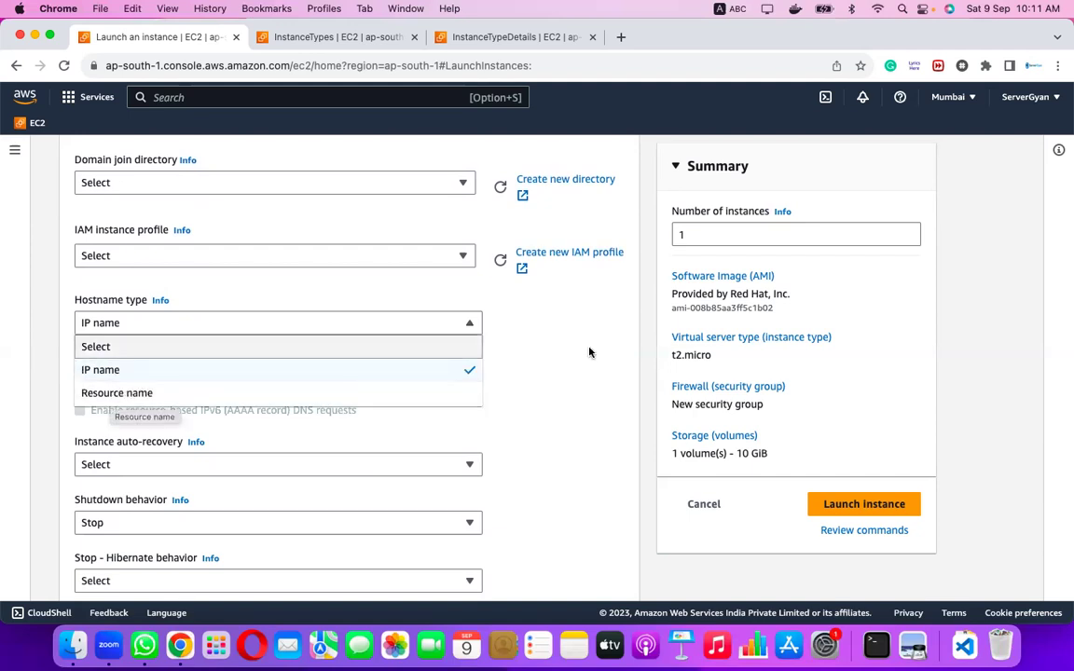
key("Escape")
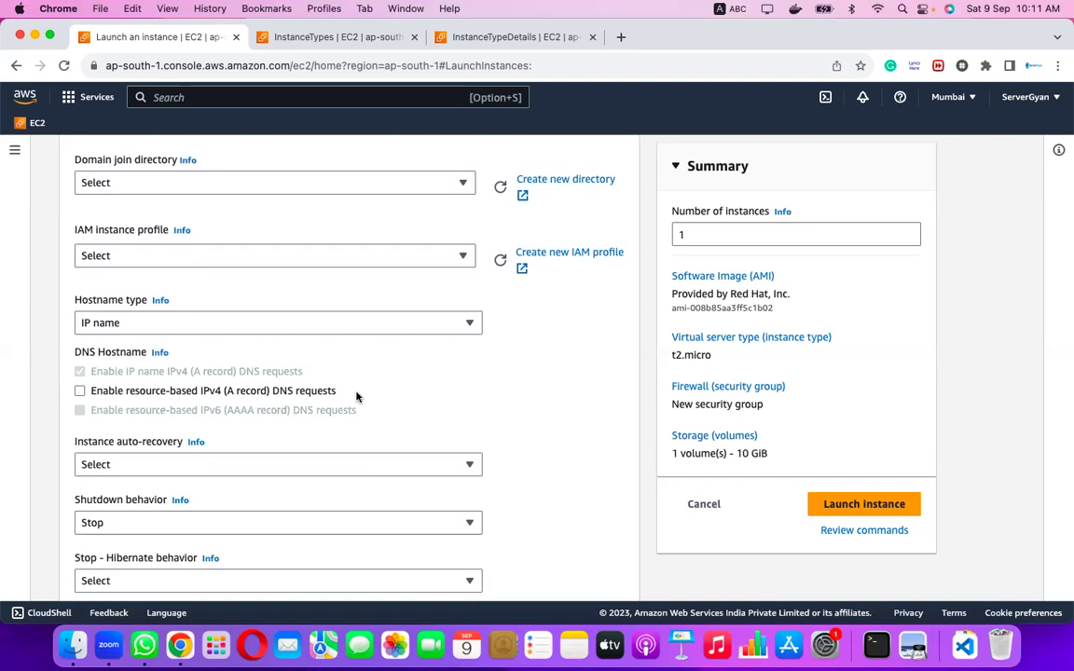
scroll(356, 397, "down", 3)
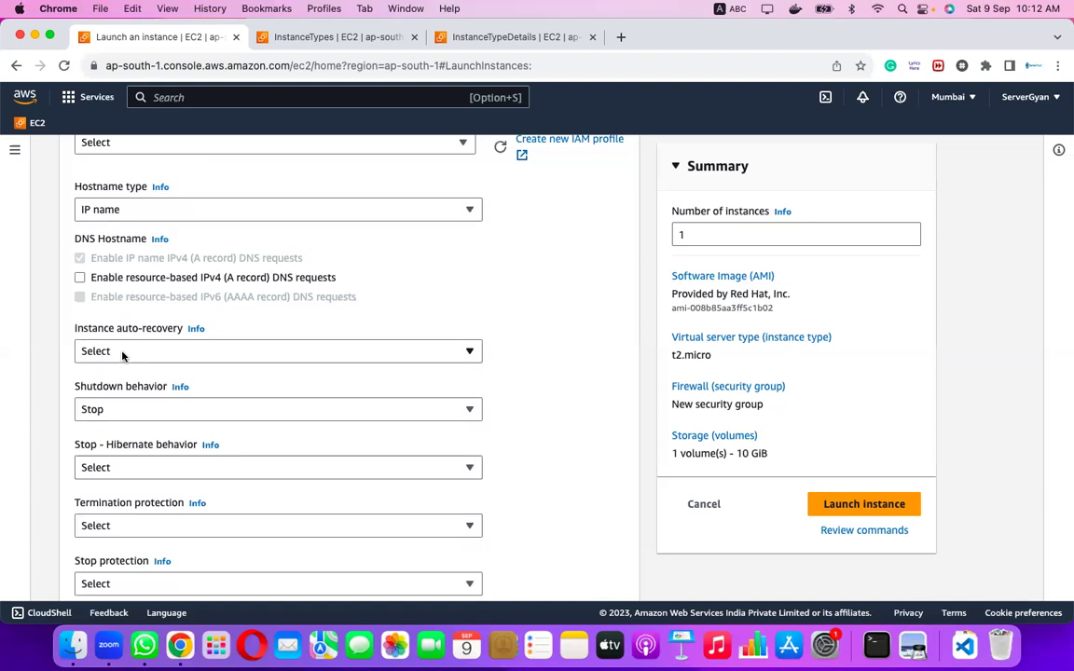
left_click(342, 353)
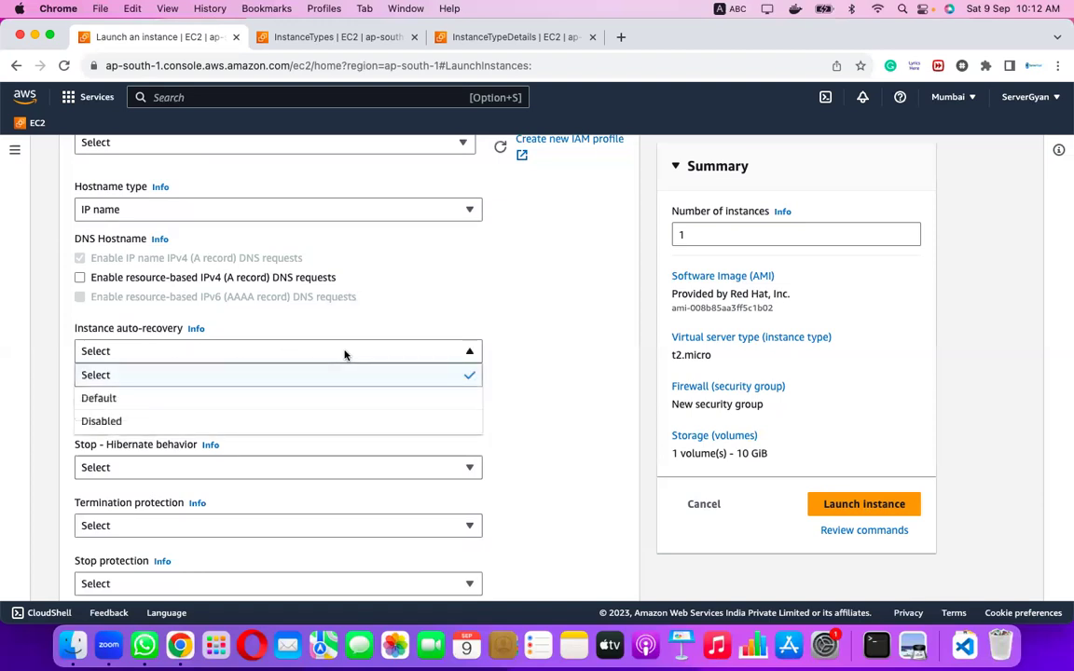
left_click(511, 367)
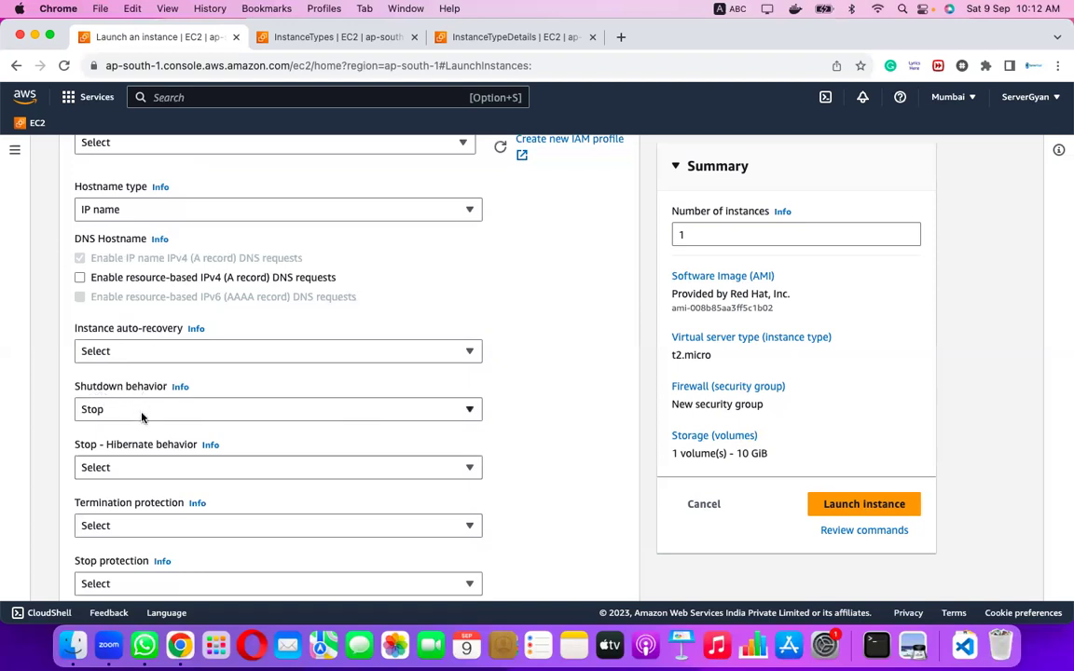
left_click(139, 412)
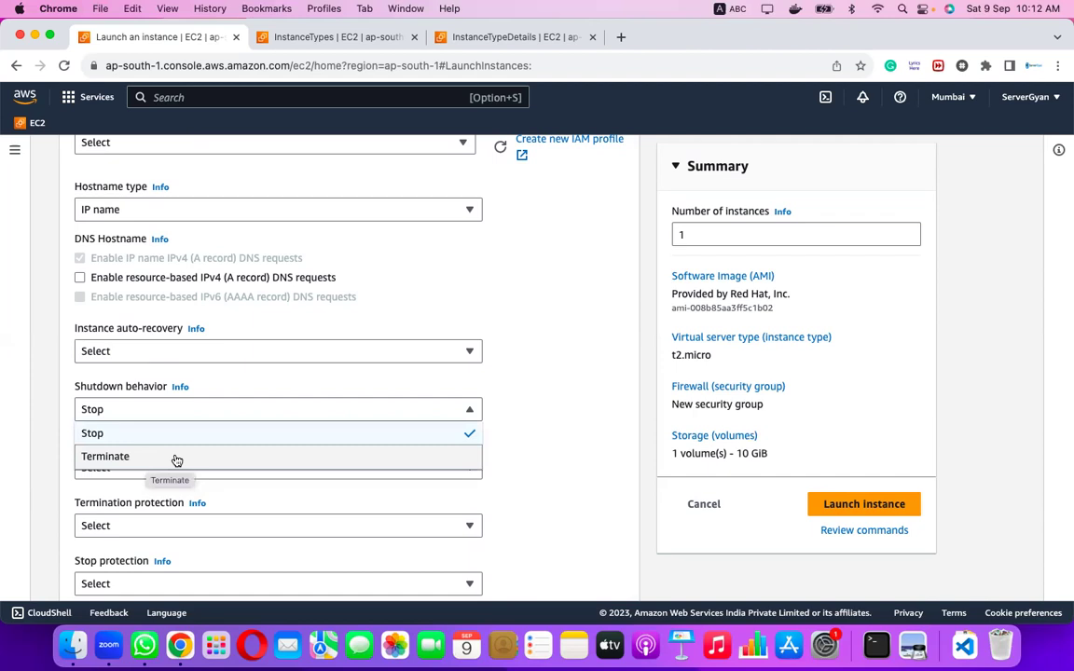
left_click(530, 436)
Set Detailed CloudWatch monitoring to Enable, then change it back to Disable.
scroll(299, 462, "down", 1)
scroll(298, 461, "down", 2)
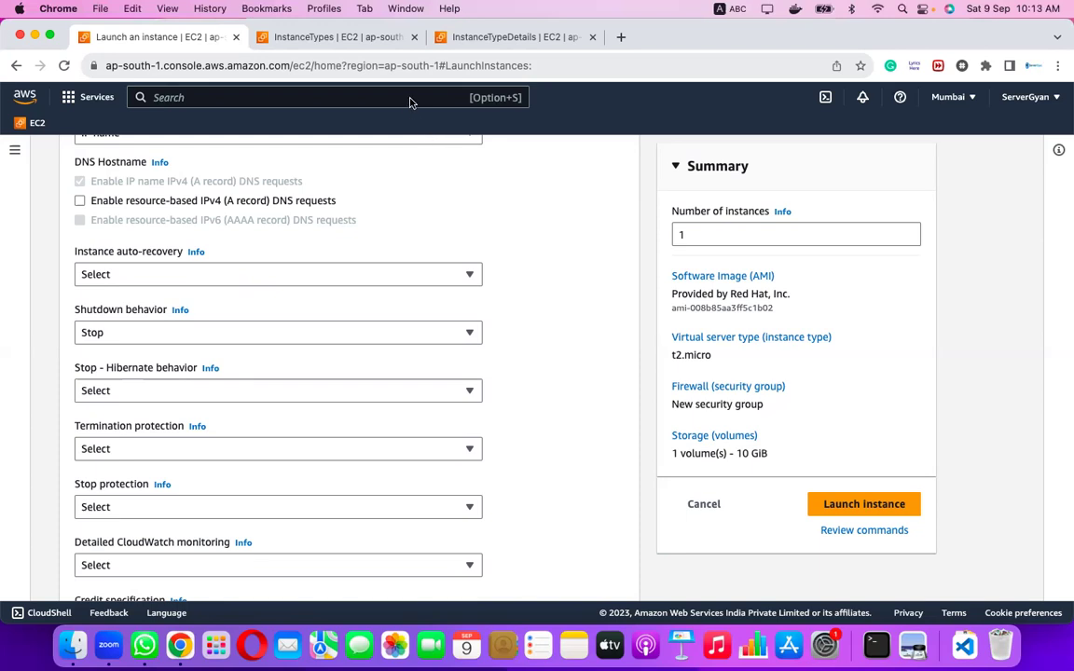
scroll(305, 383, "down", 3)
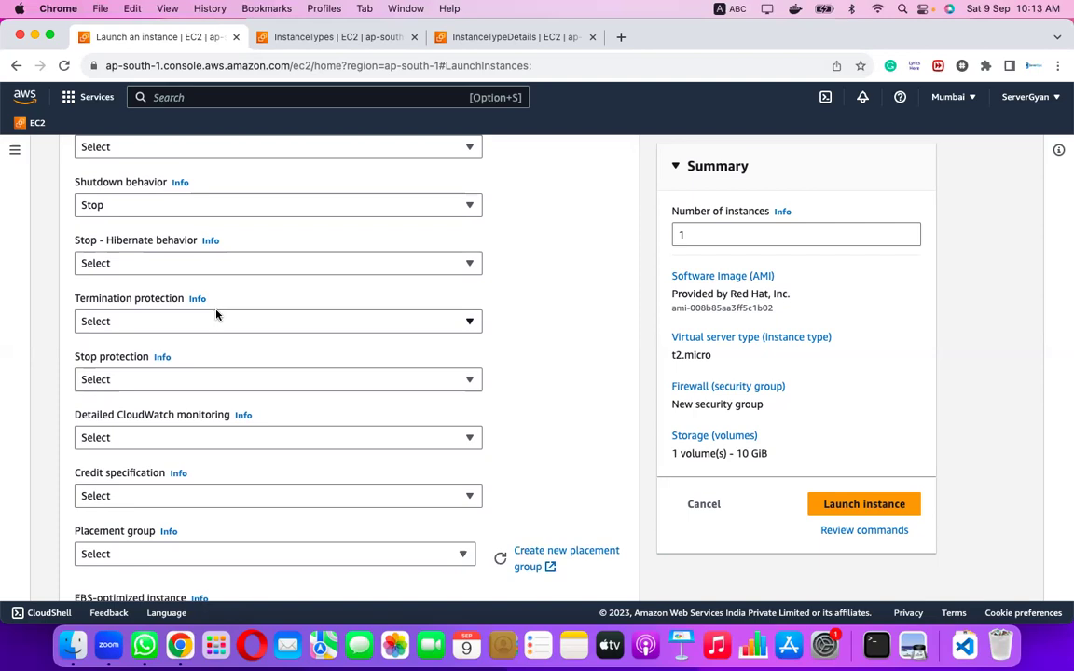
scroll(216, 315, "down", 1)
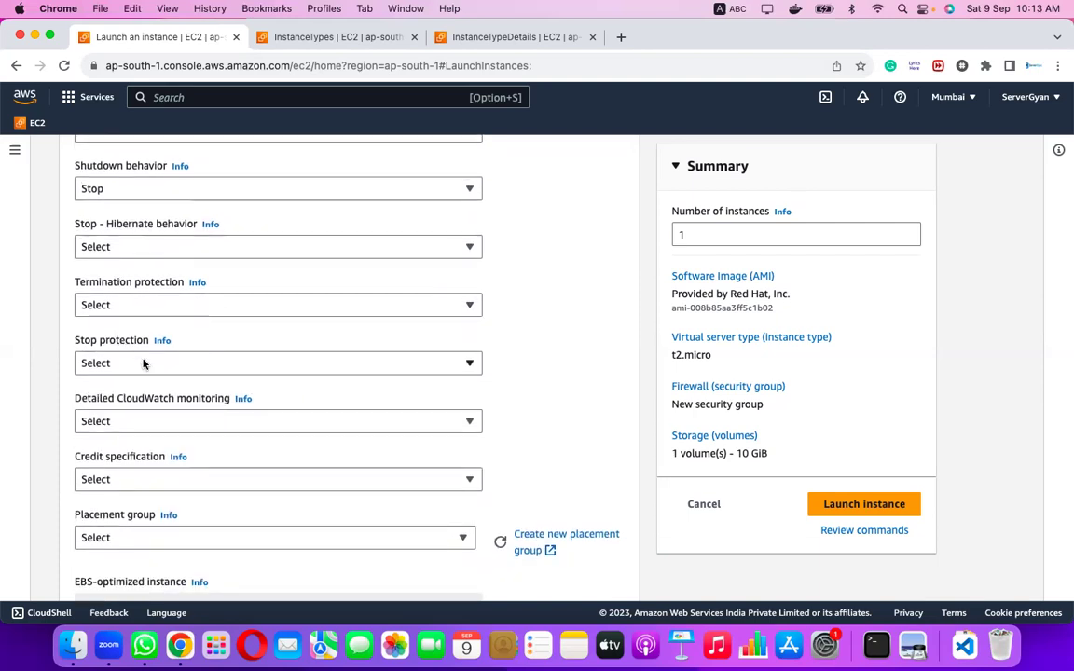
scroll(142, 362, "down", 3)
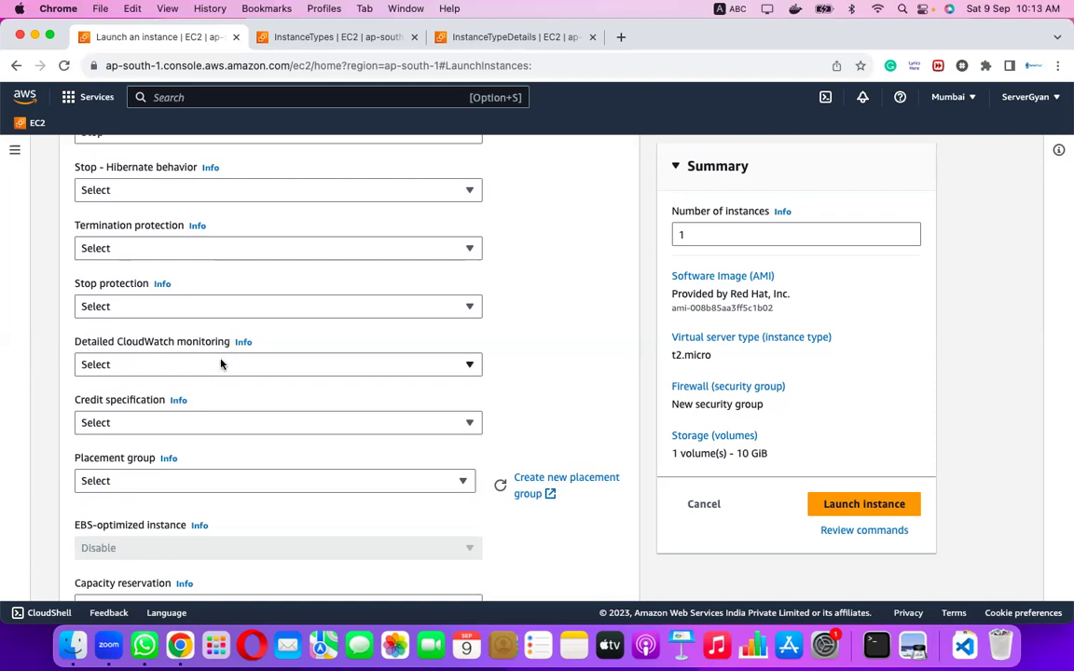
left_click(221, 365)
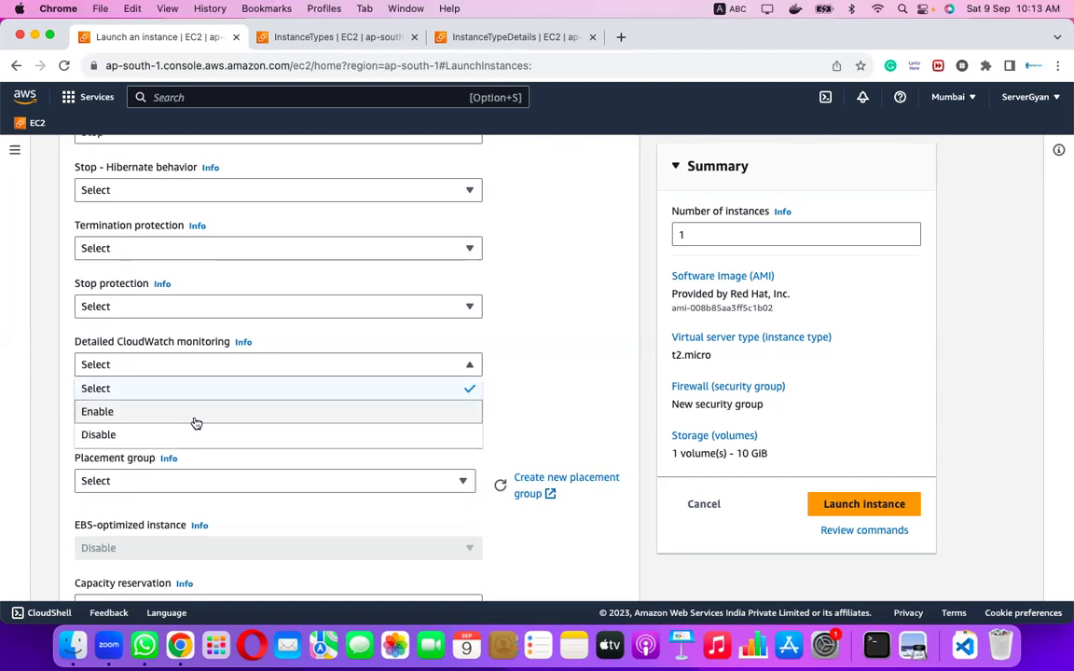
left_click(194, 422)
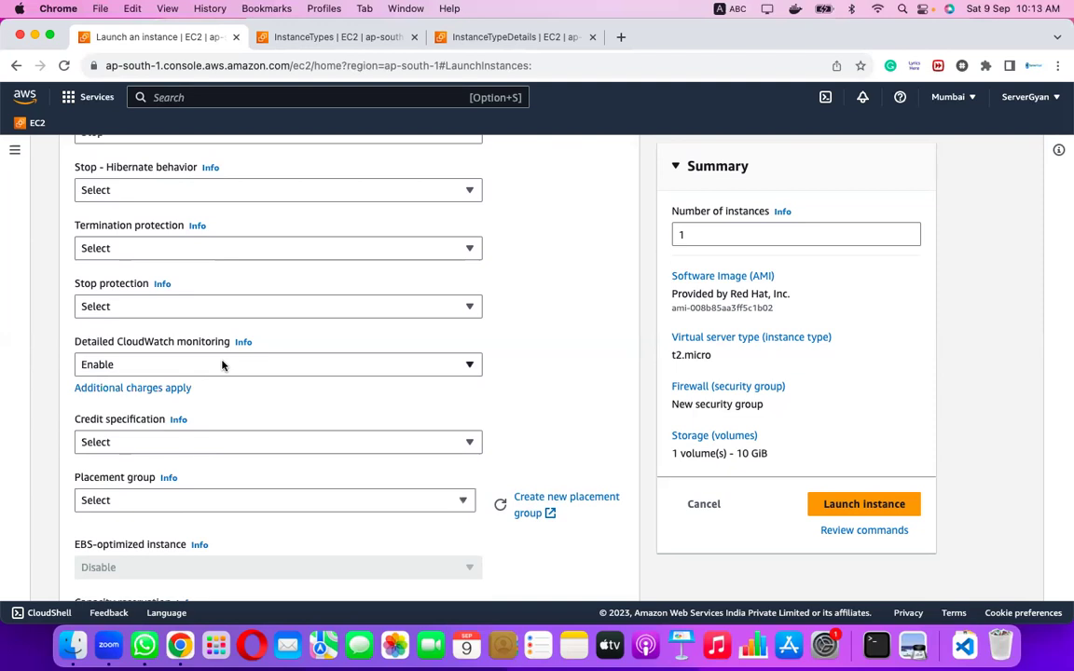
left_click(222, 365)
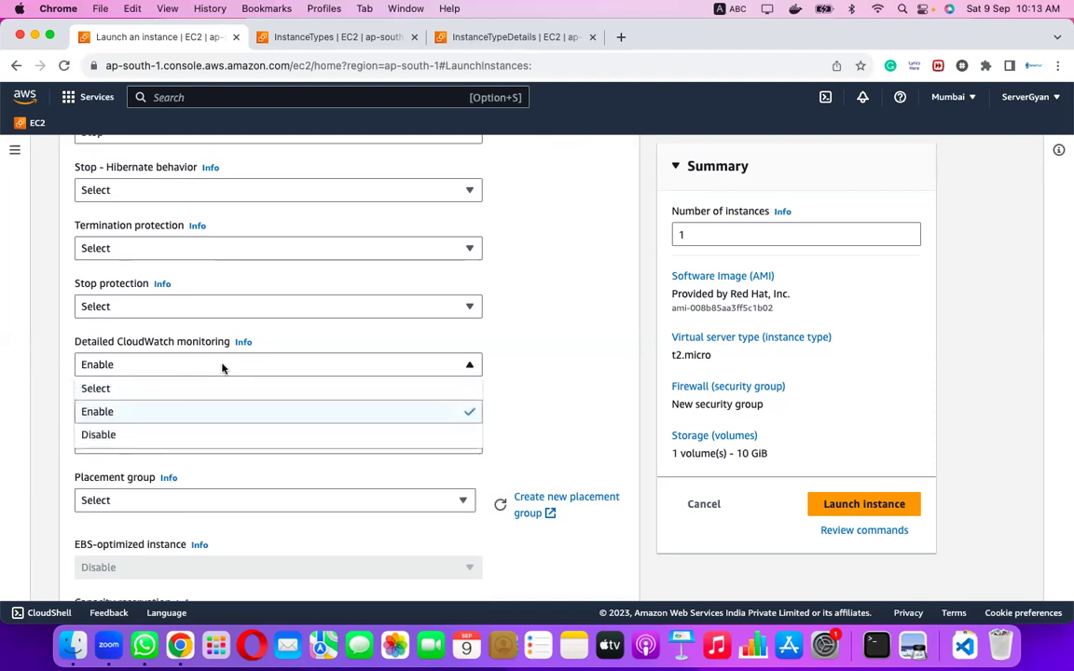
left_click(211, 435)
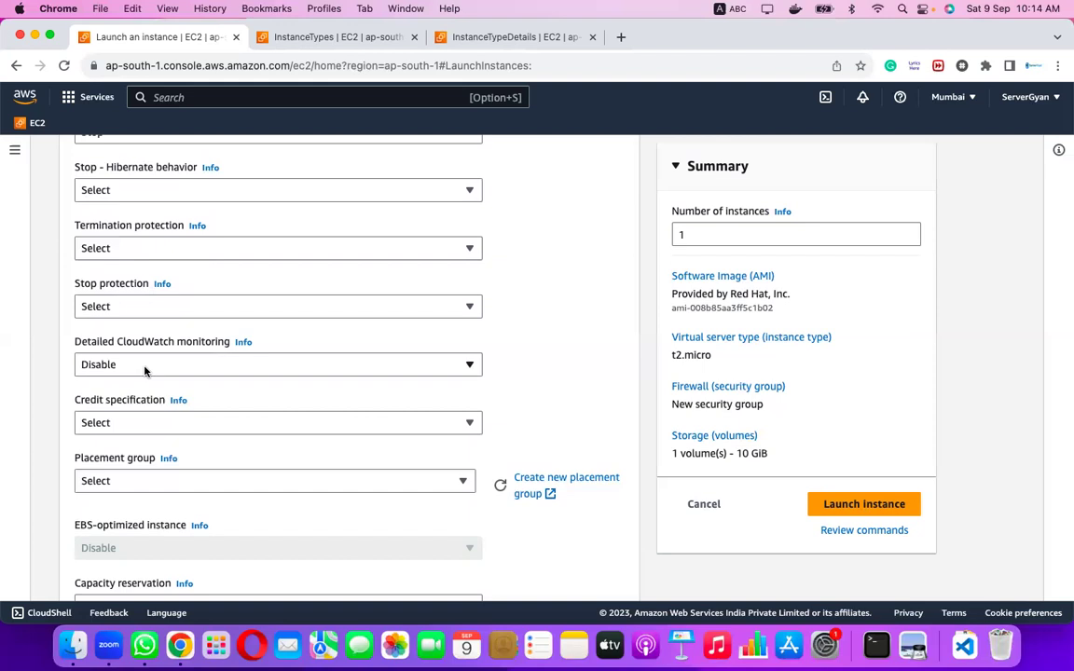
scroll(168, 420, "down", 2)
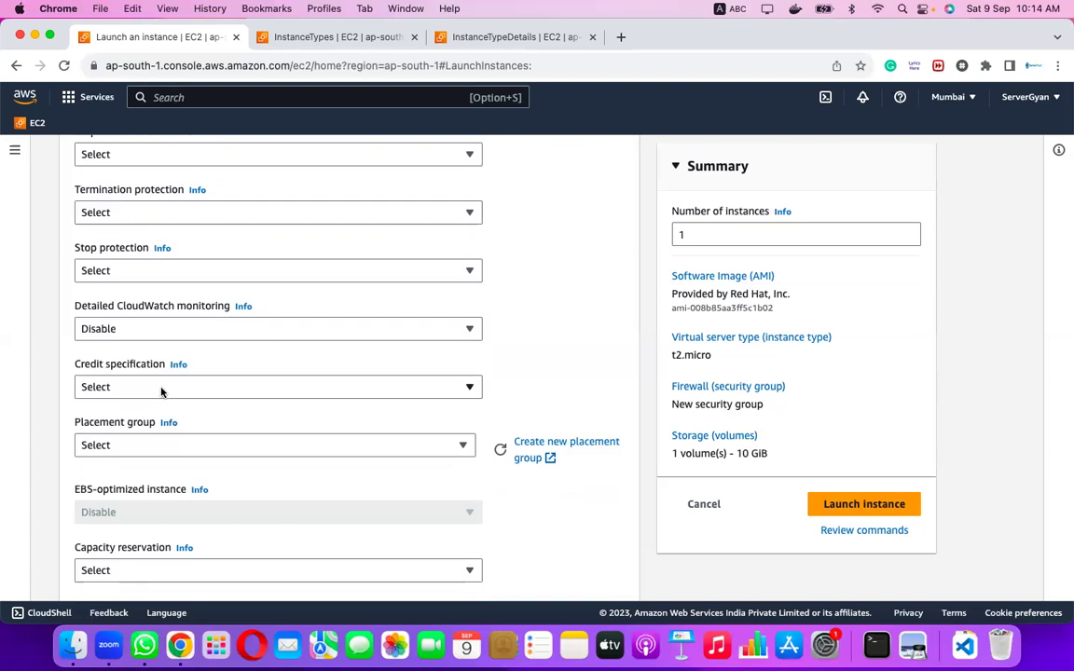
scroll(161, 392, "down", 1)
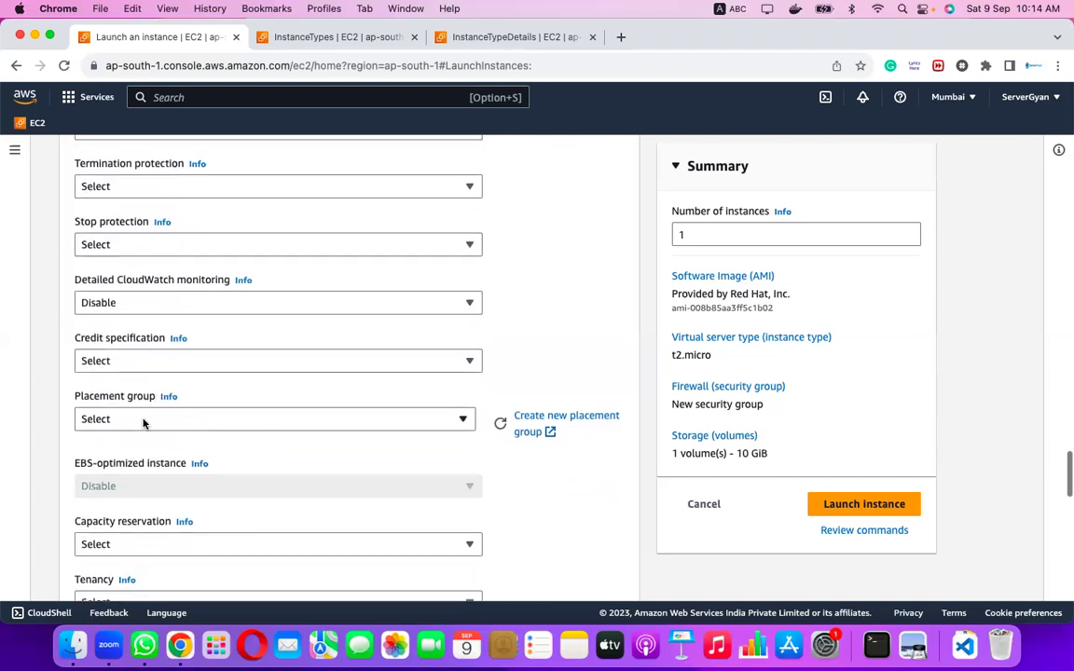
scroll(143, 421, "down", 3)
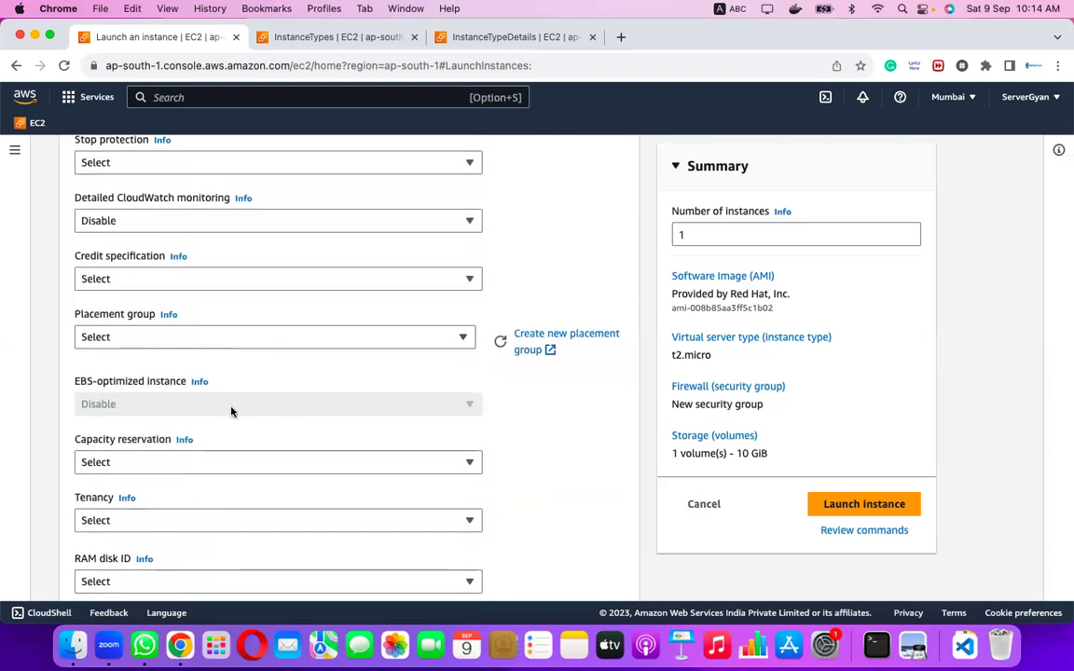
scroll(232, 411, "down", 2)
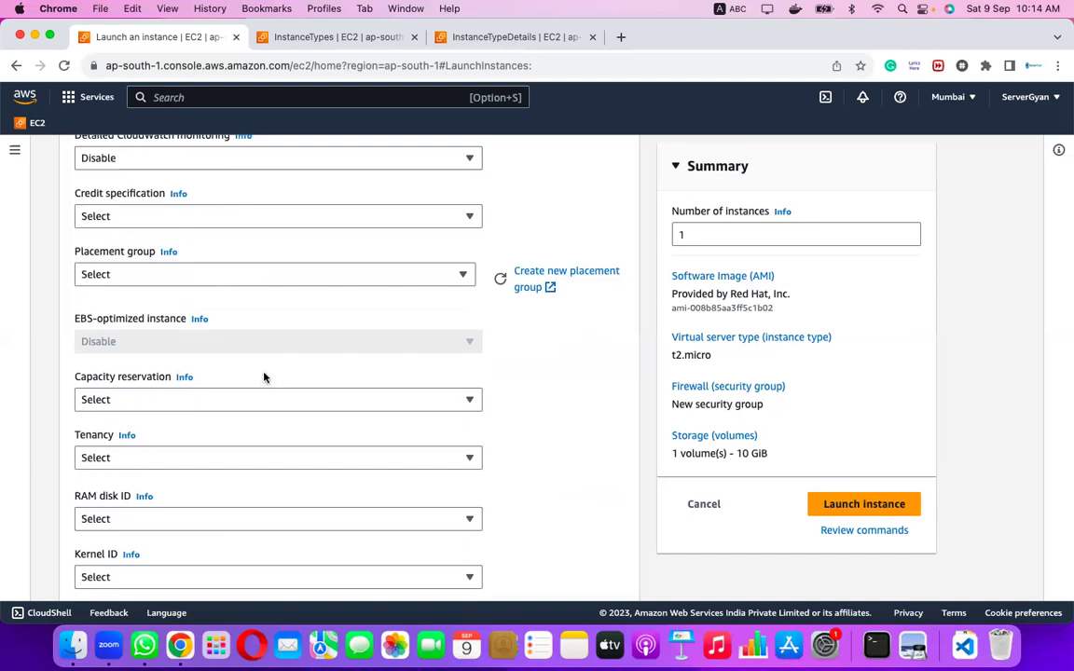
scroll(263, 376, "down", 1)
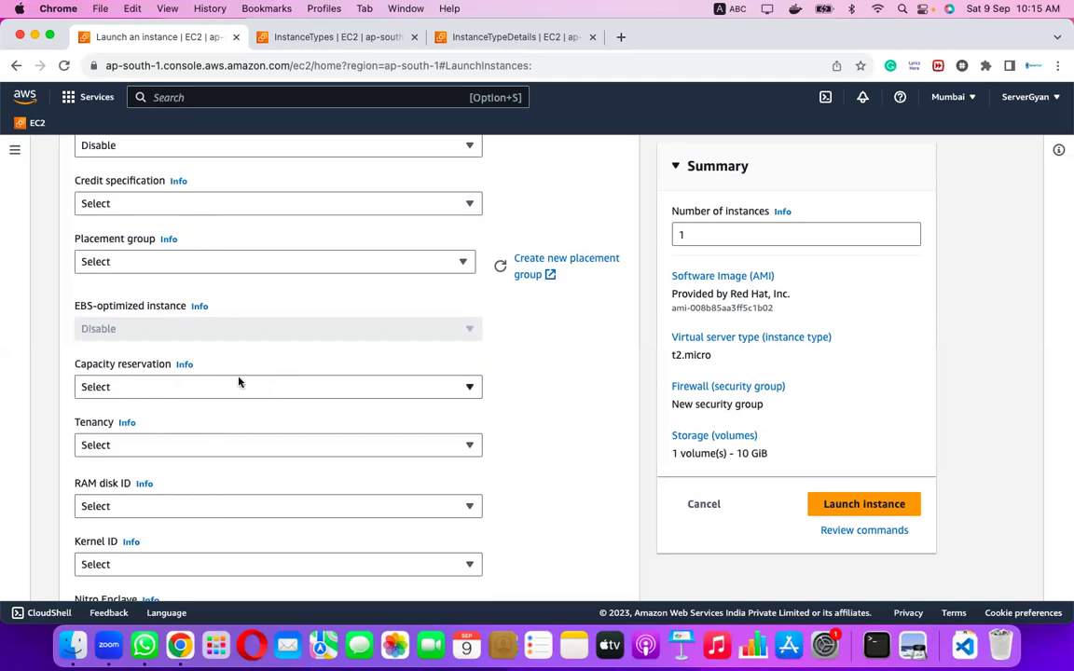
scroll(237, 380, "down", 2)
left_click(143, 378)
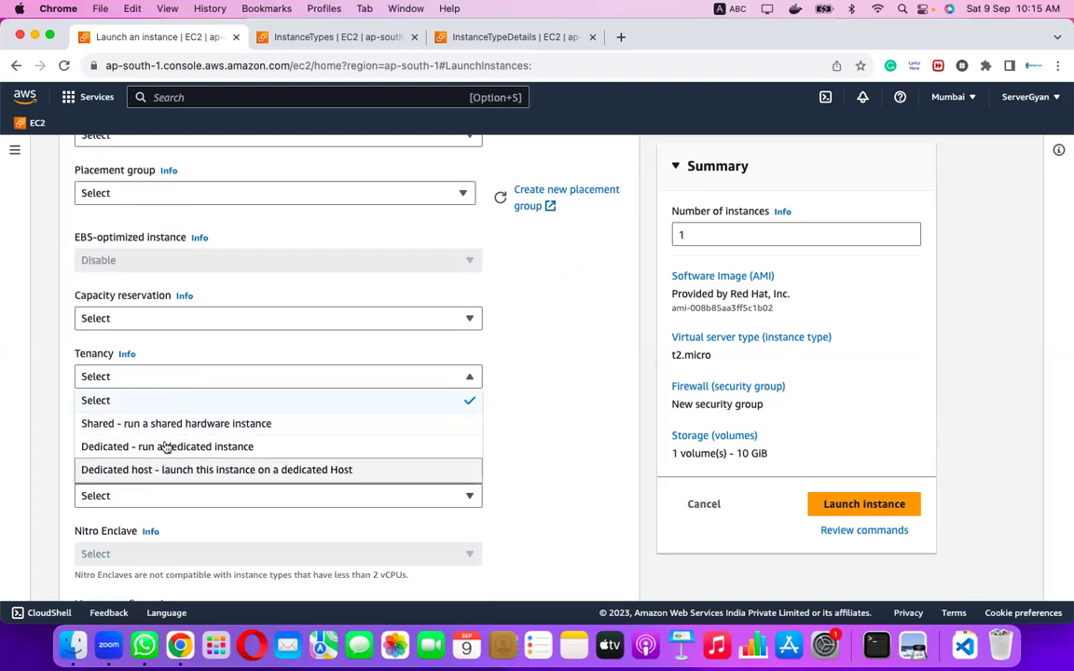
left_click(511, 435)
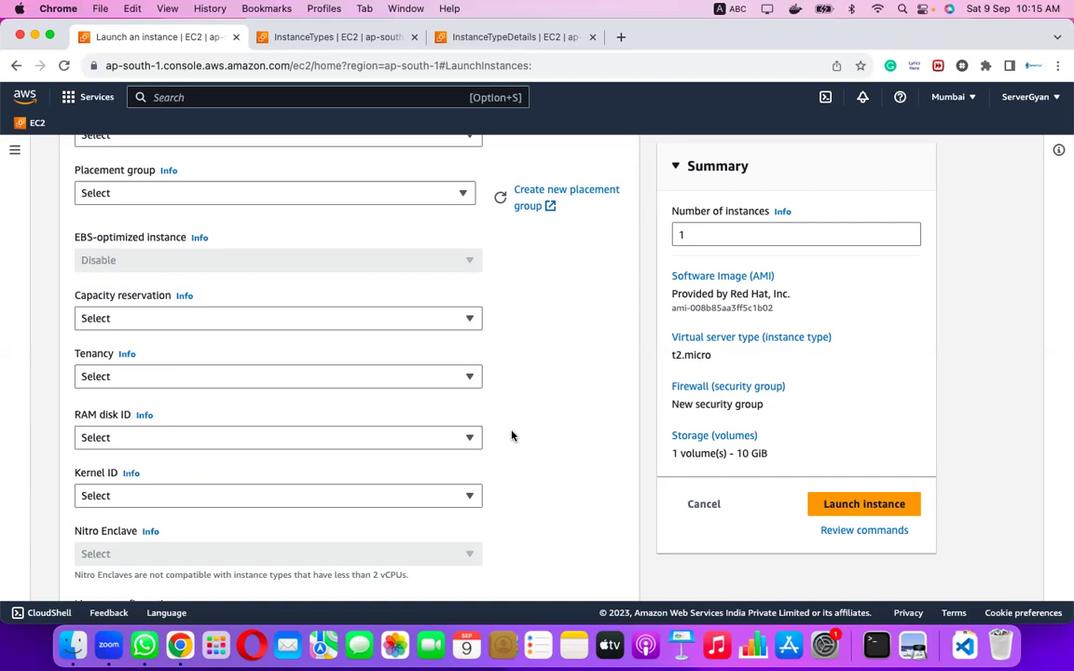
scroll(326, 417, "down", 1)
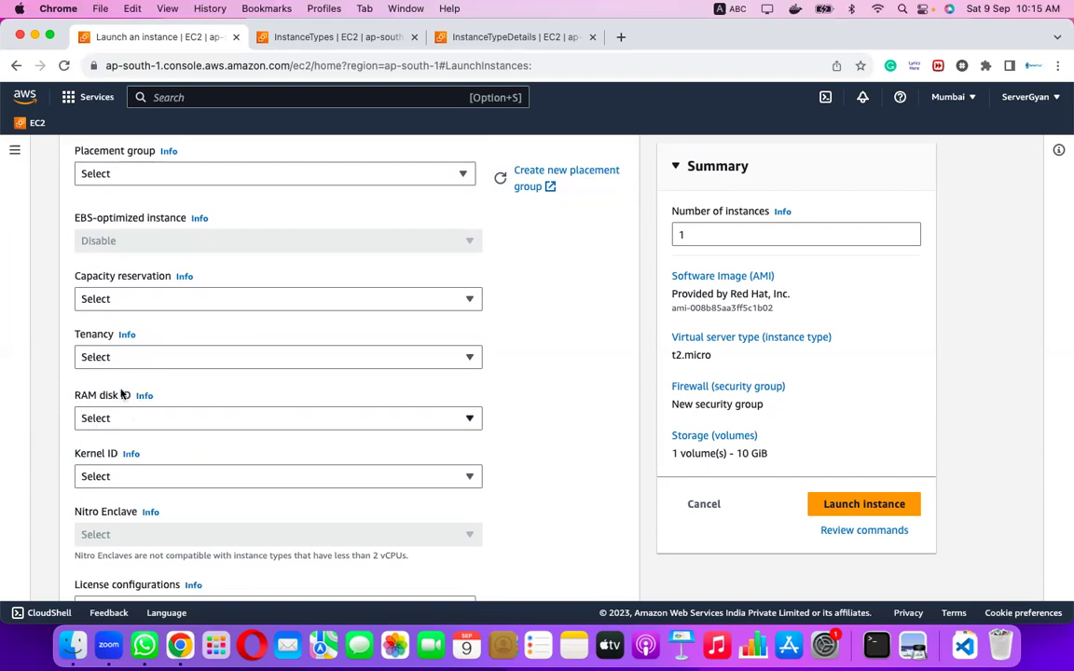
scroll(180, 476, "down", 2)
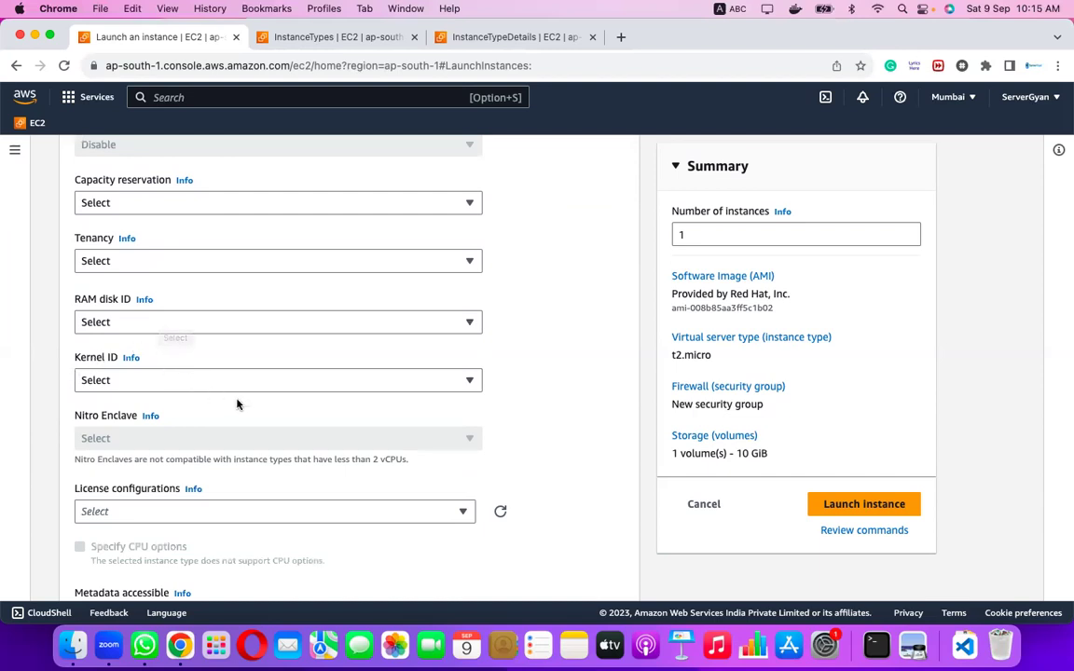
scroll(505, 487, "down", 1)
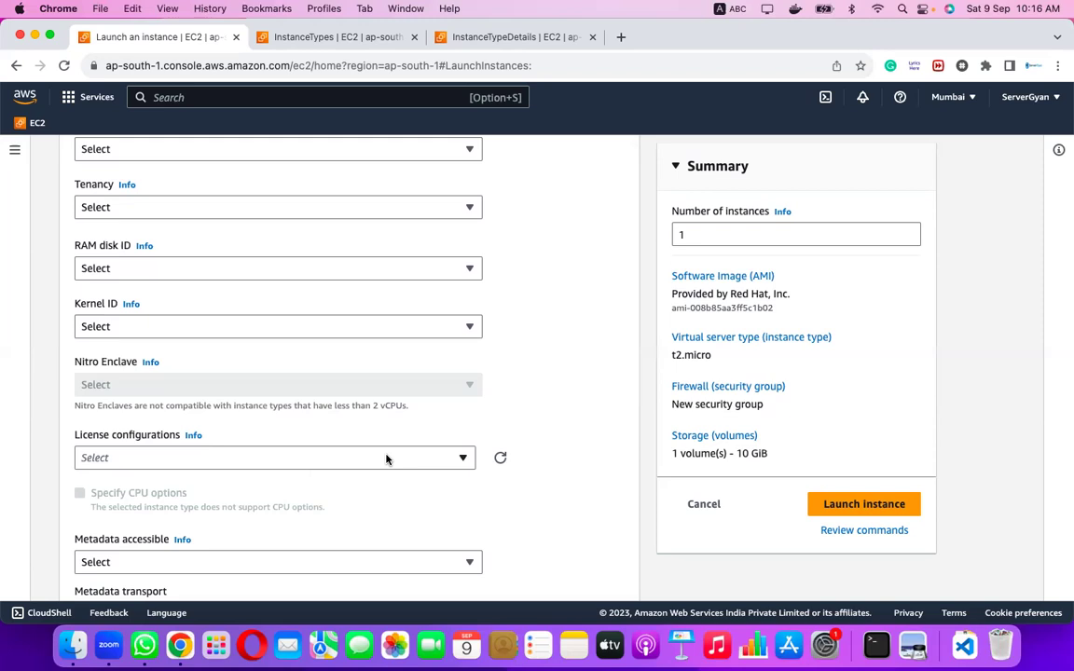
scroll(386, 457, "down", 2)
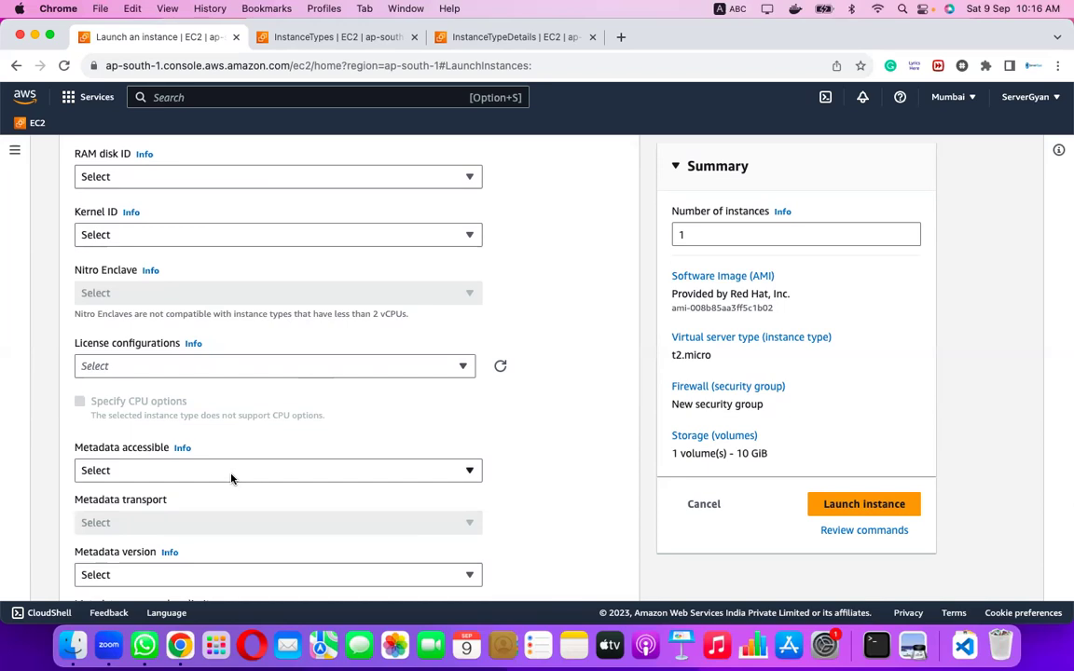
scroll(331, 501, "down", 2)
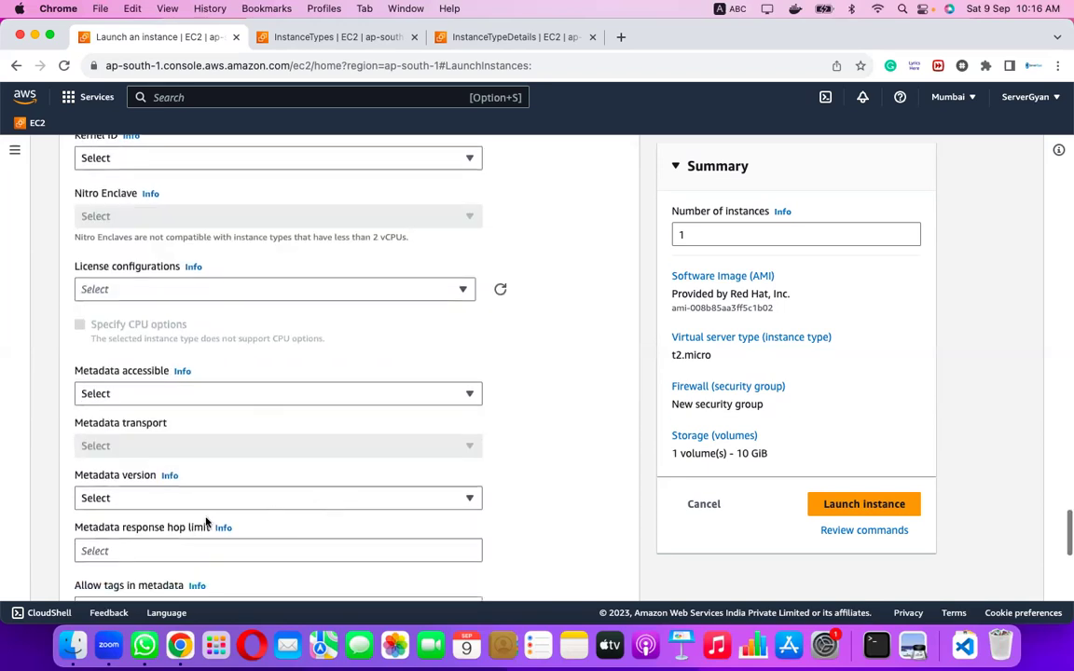
scroll(321, 506, "down", 2)
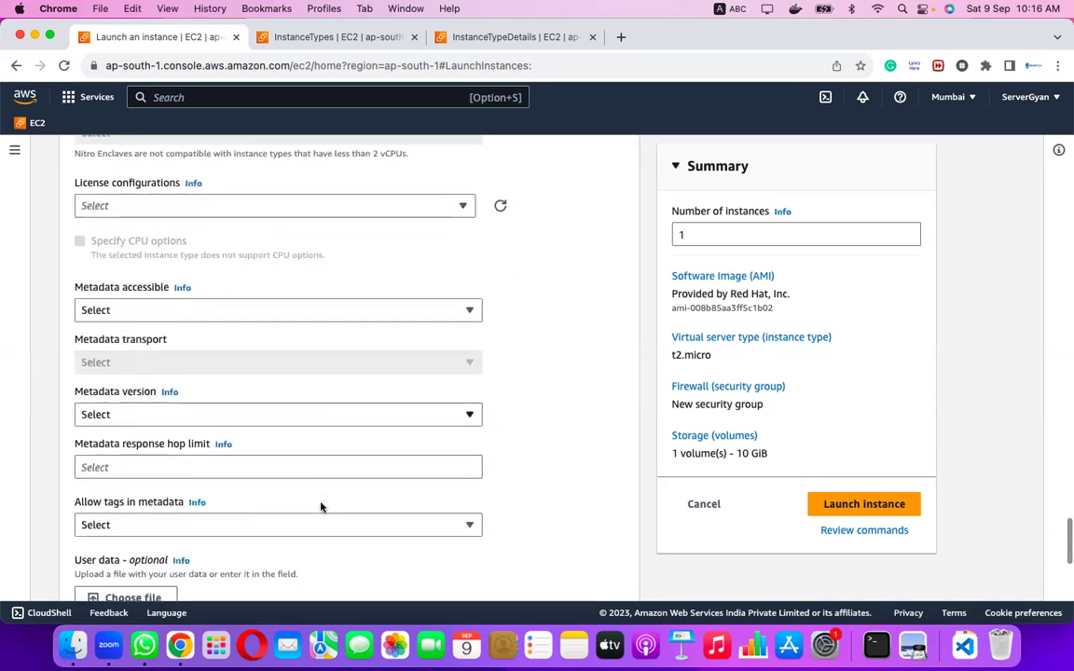
scroll(298, 506, "down", 1)
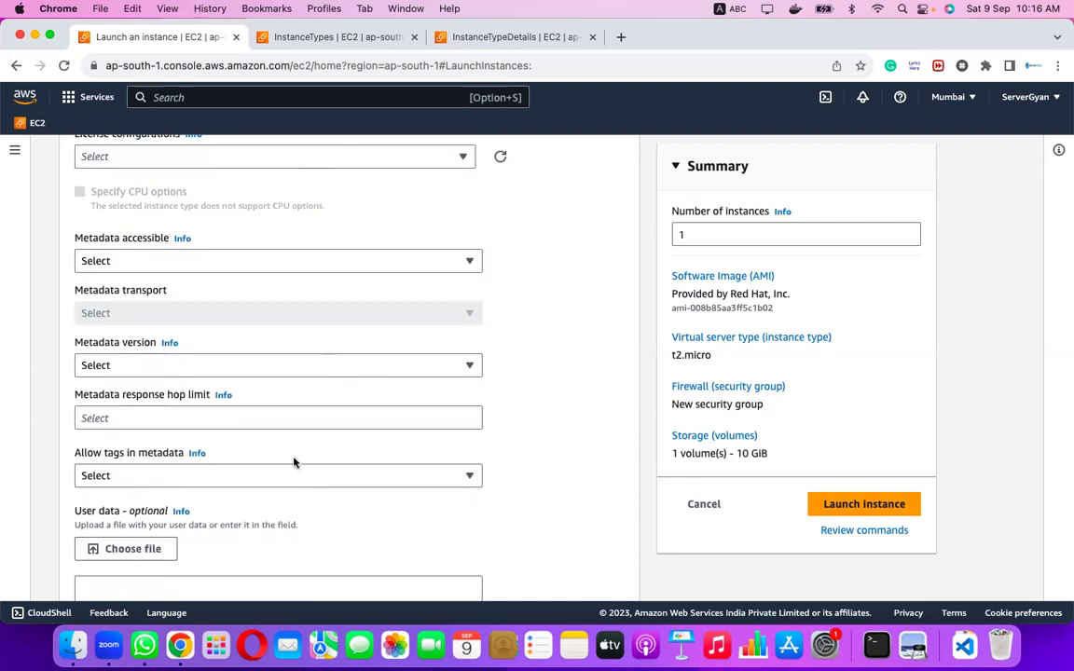
scroll(294, 462, "down", 3)
scroll(294, 462, "down", 2)
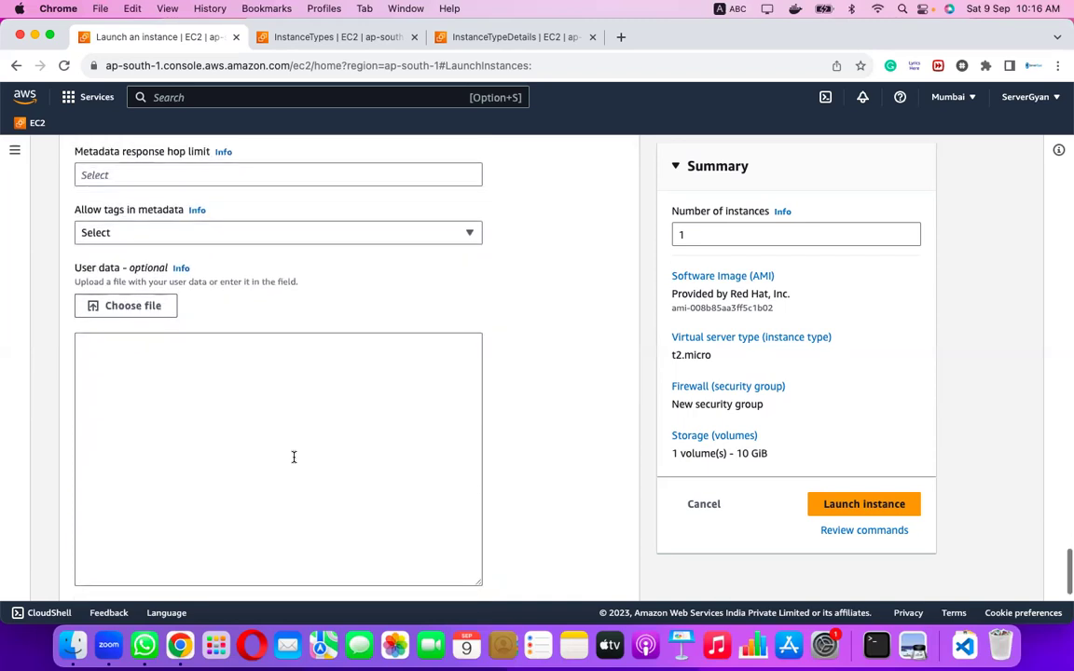
scroll(294, 457, "up", 1)
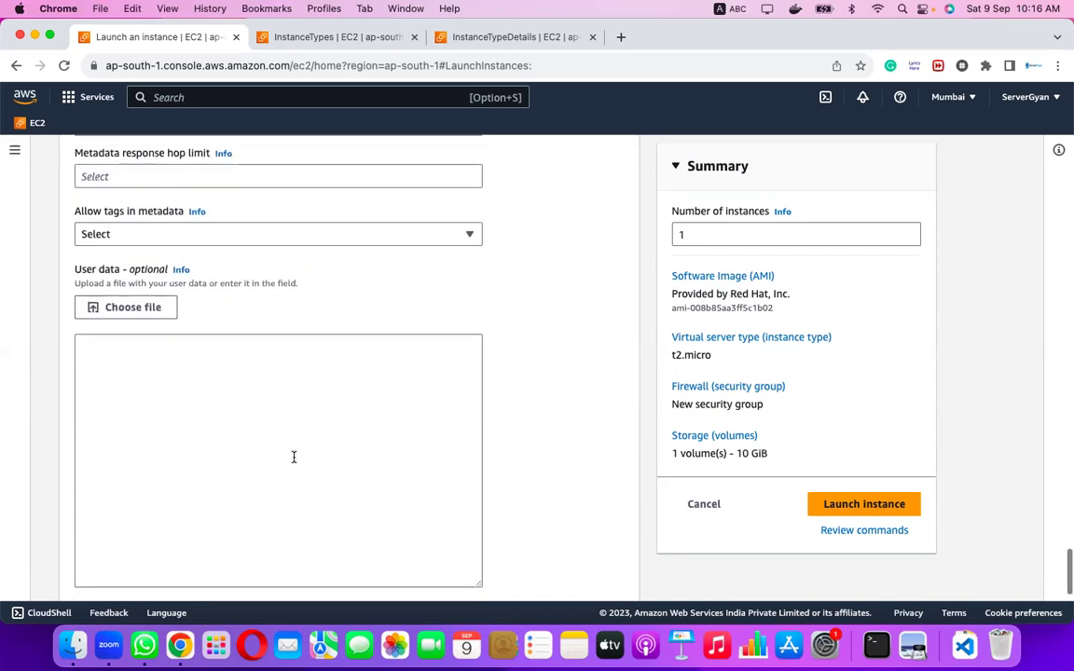
scroll(293, 456, "down", 1)
left_click(252, 452)
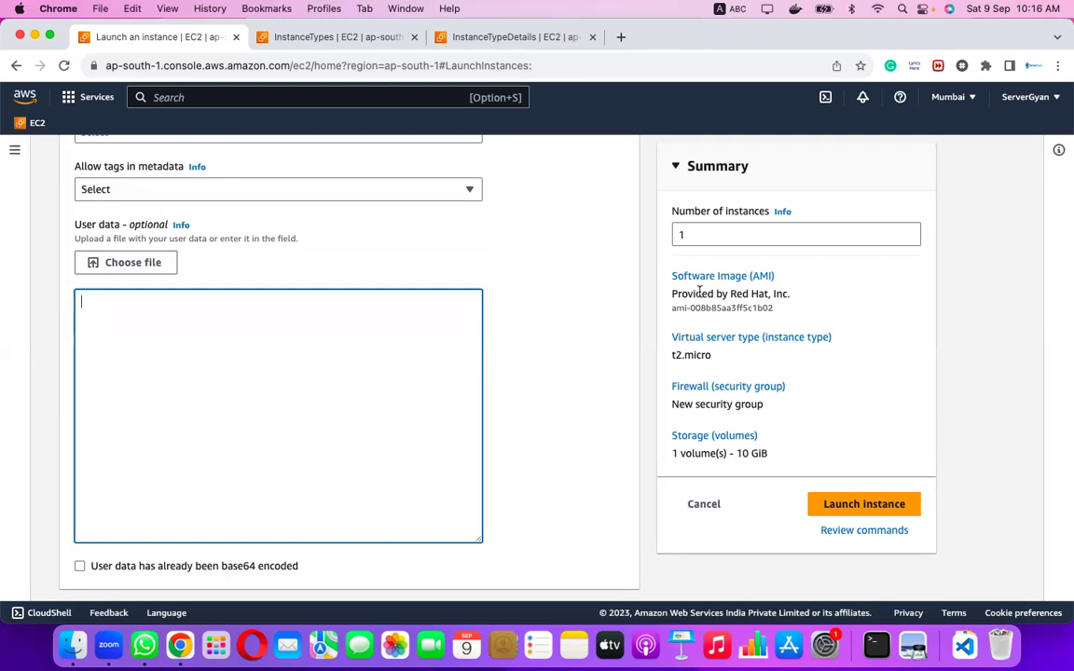
scroll(699, 291, "up", 20)
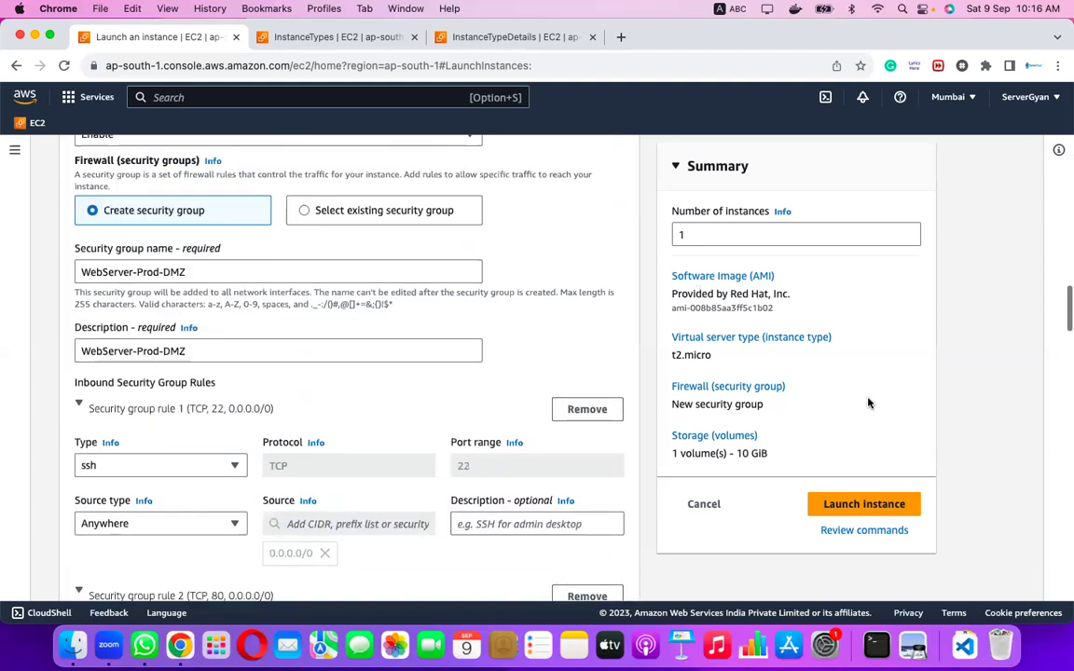
scroll(868, 402, "up", 2)
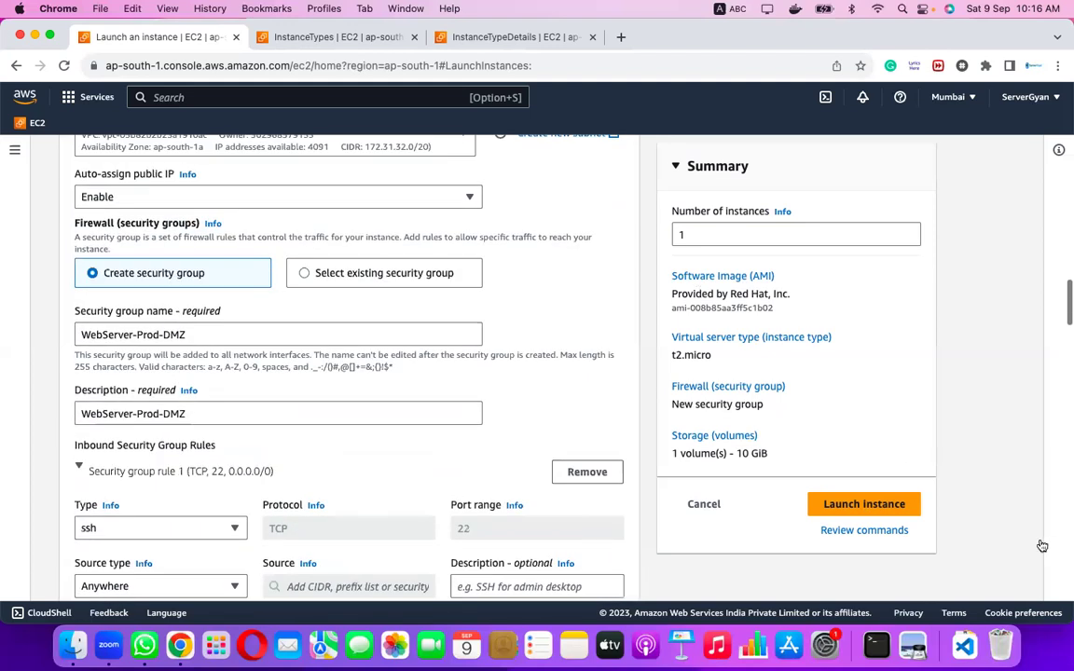
Launch the configured RHEL instance and, from the success page, go to View all instances.
left_click(864, 505)
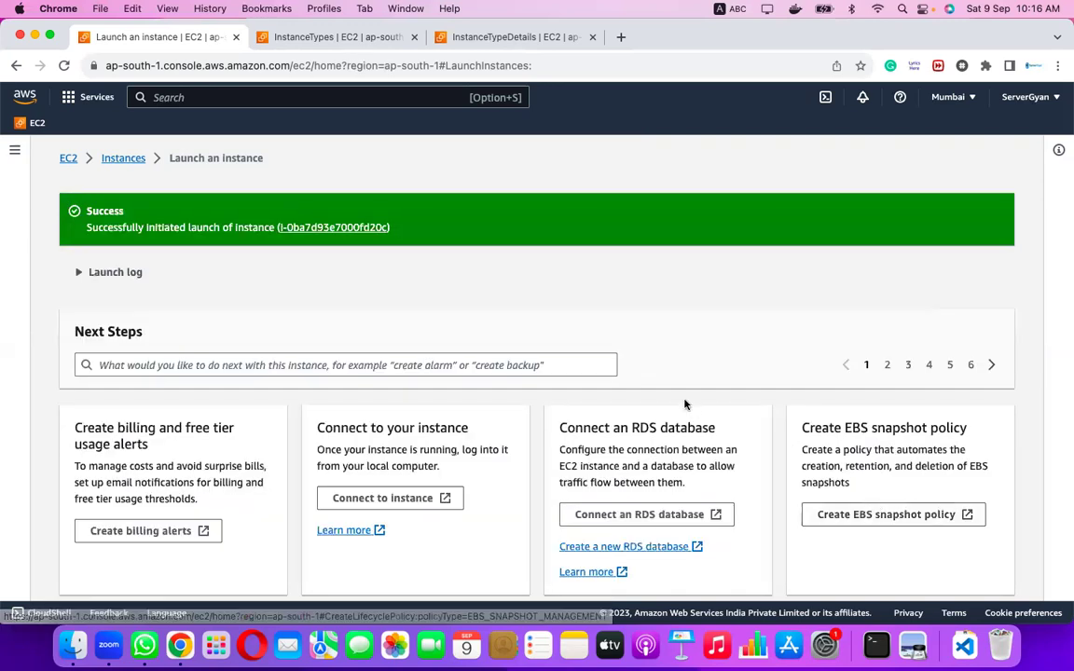
scroll(820, 312, "down", 5)
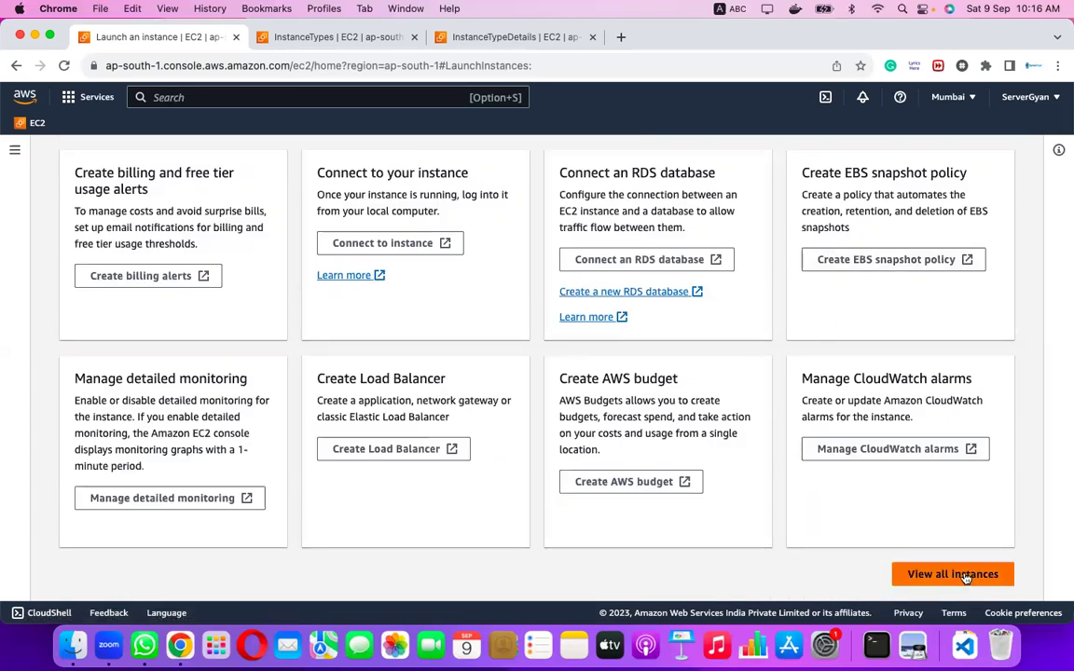
scroll(966, 576, "up", 5)
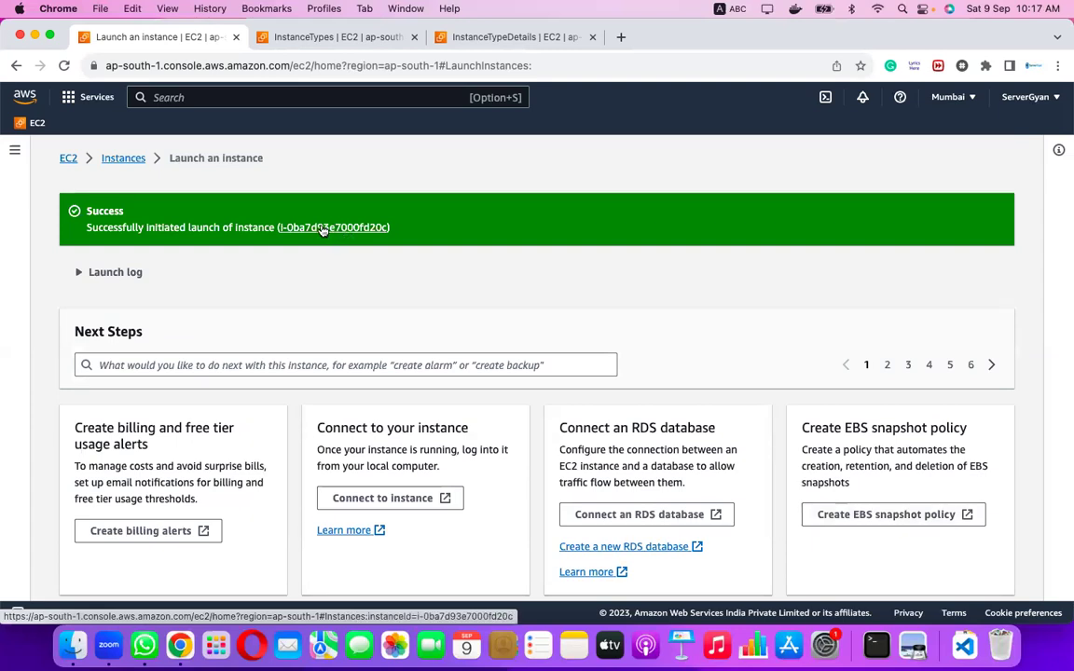
scroll(520, 281, "down", 5)
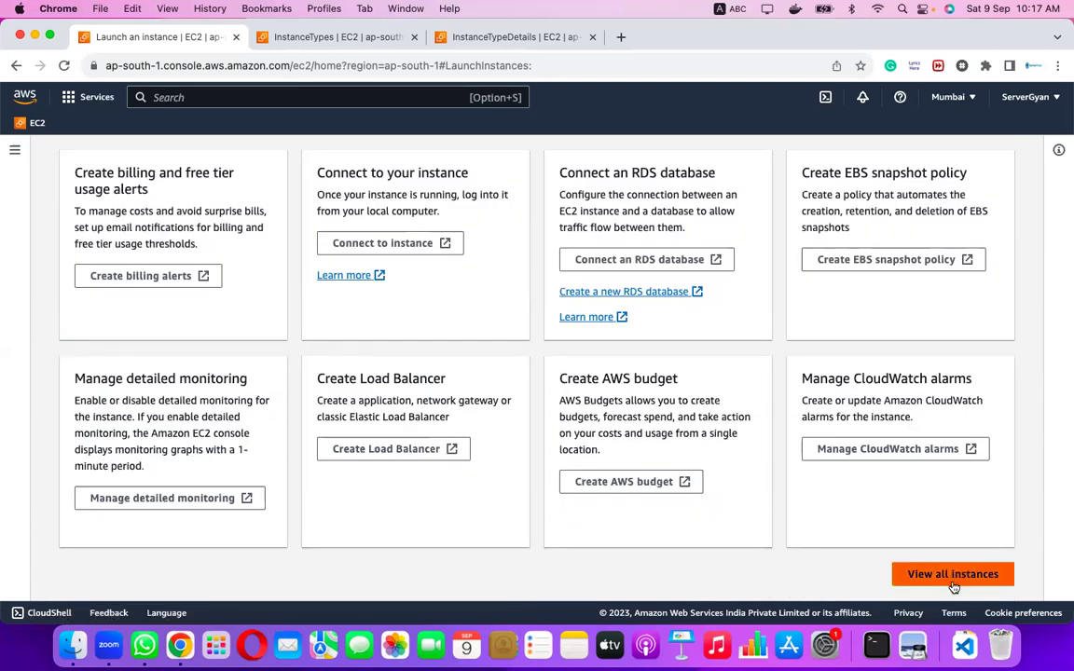
left_click(953, 575)
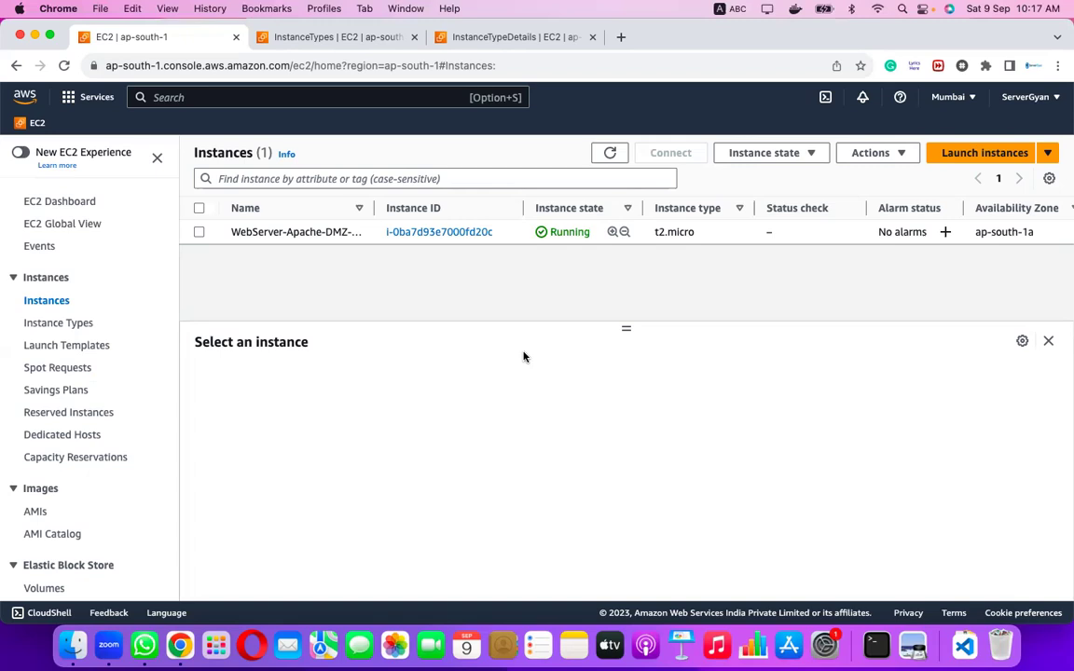
Select WebServer-Apache-DMZ-PROD, expand Instance summary, and review its IPv4 addresses and platform details.
left_click(199, 233)
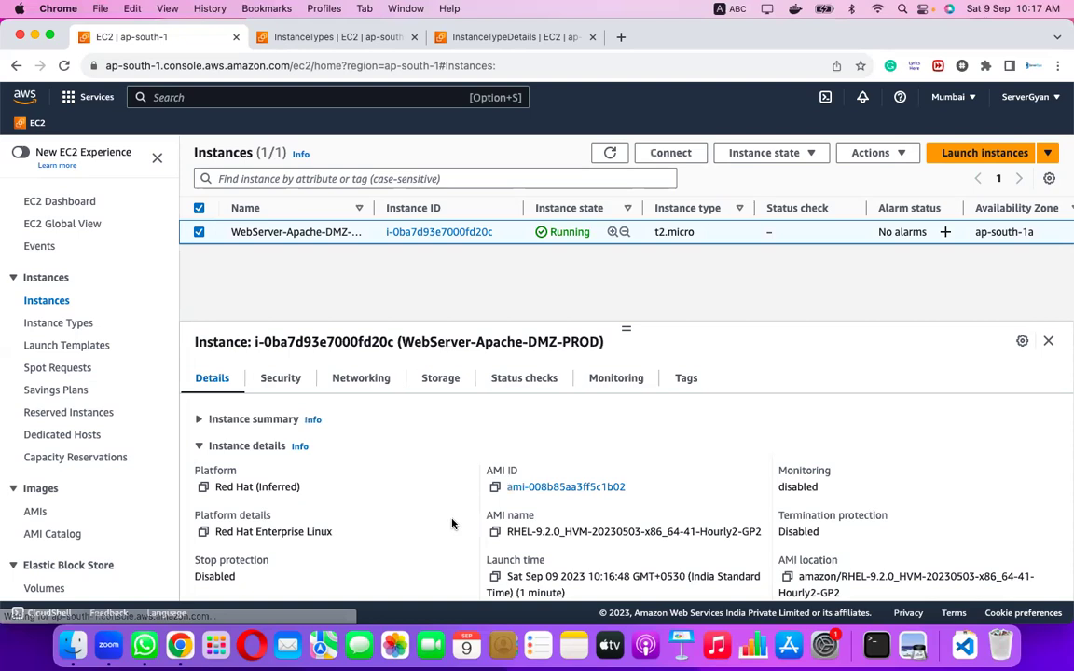
left_click(200, 420)
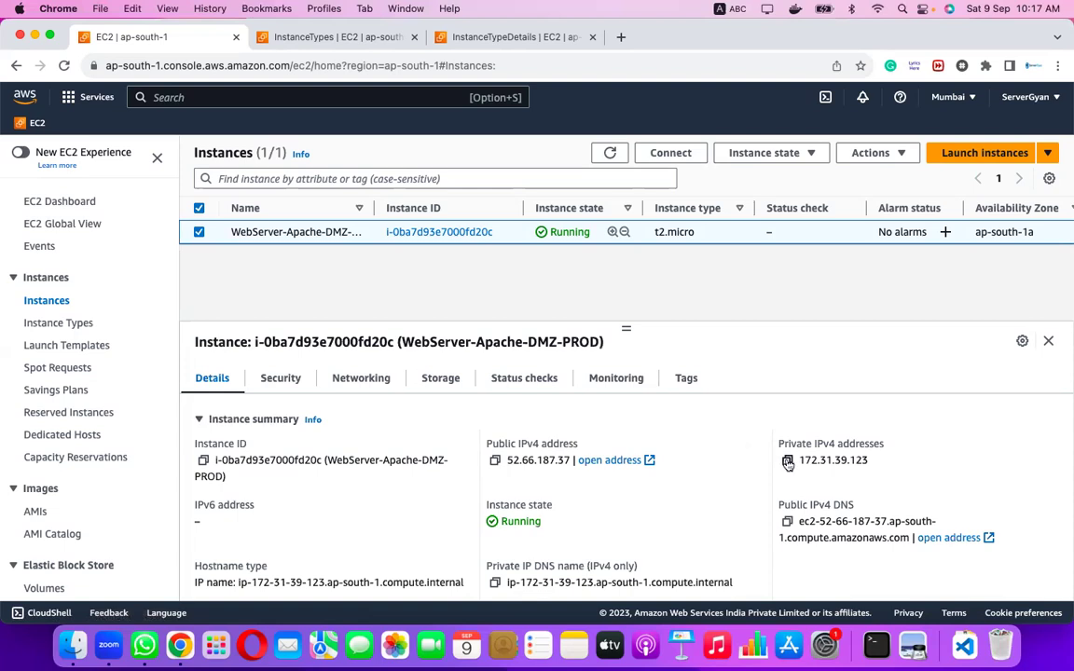
scroll(787, 464, "down", 2)
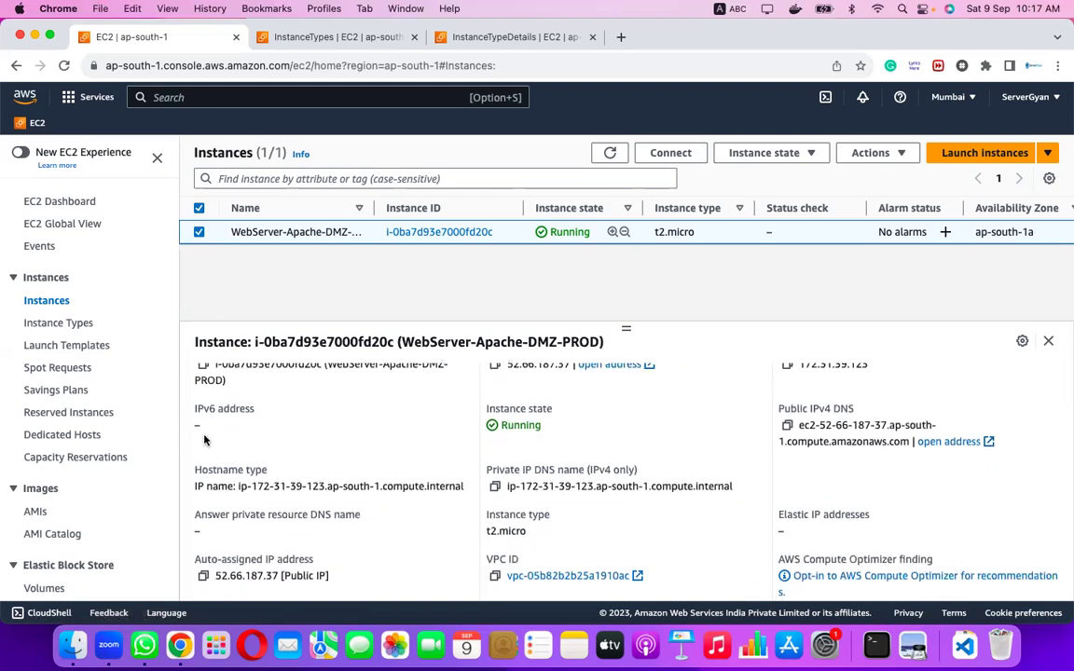
scroll(291, 496, "down", 2)
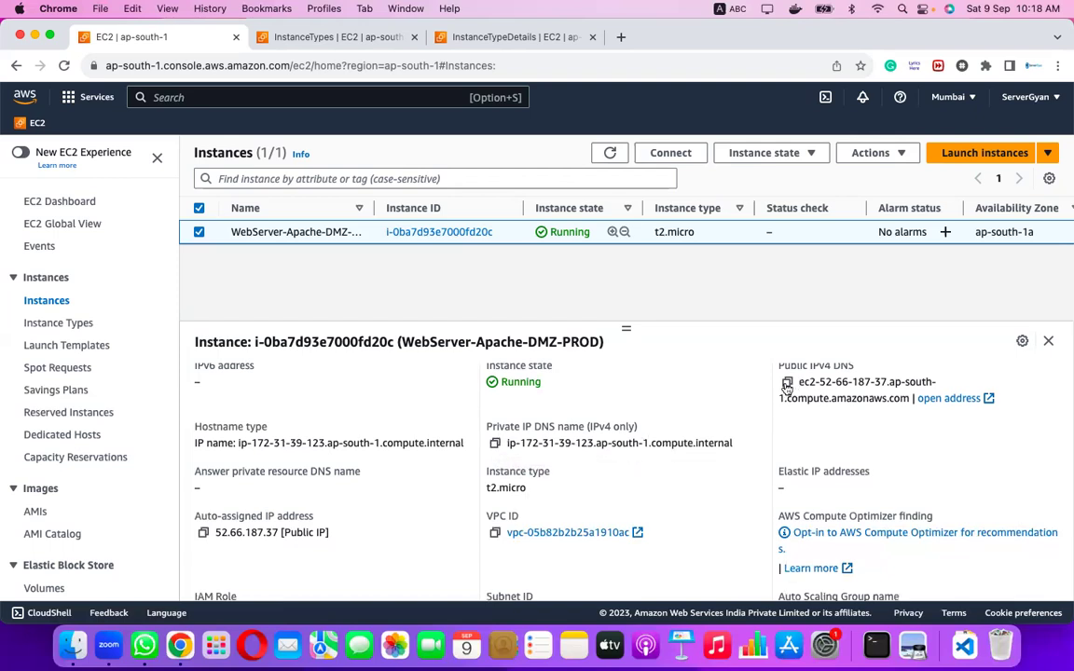
scroll(880, 420, "down", 3)
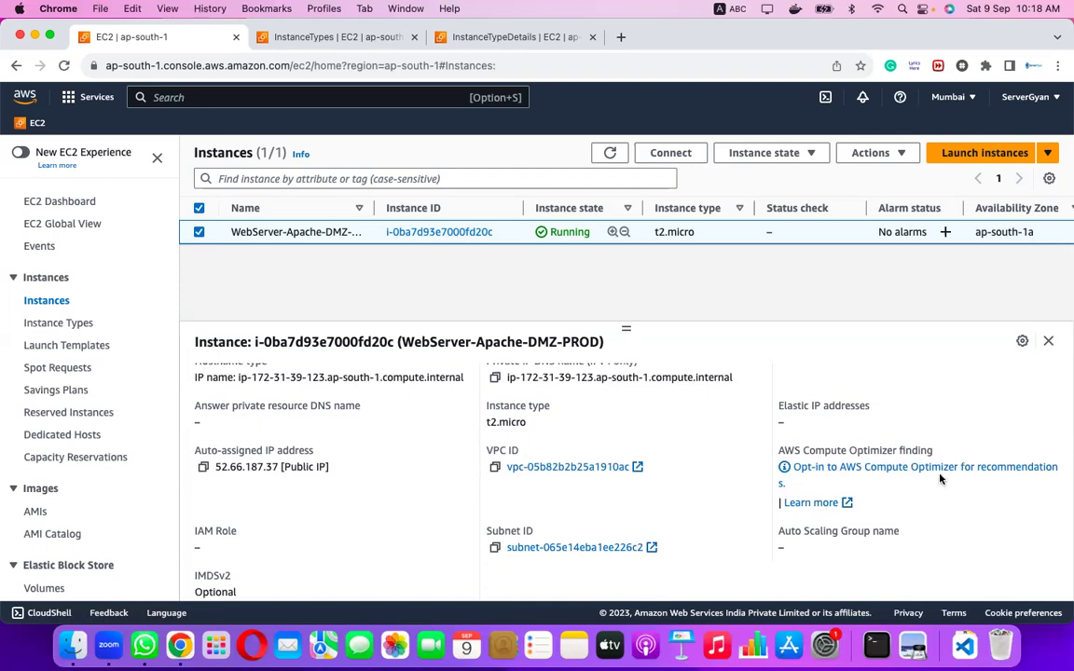
scroll(939, 479, "down", 2)
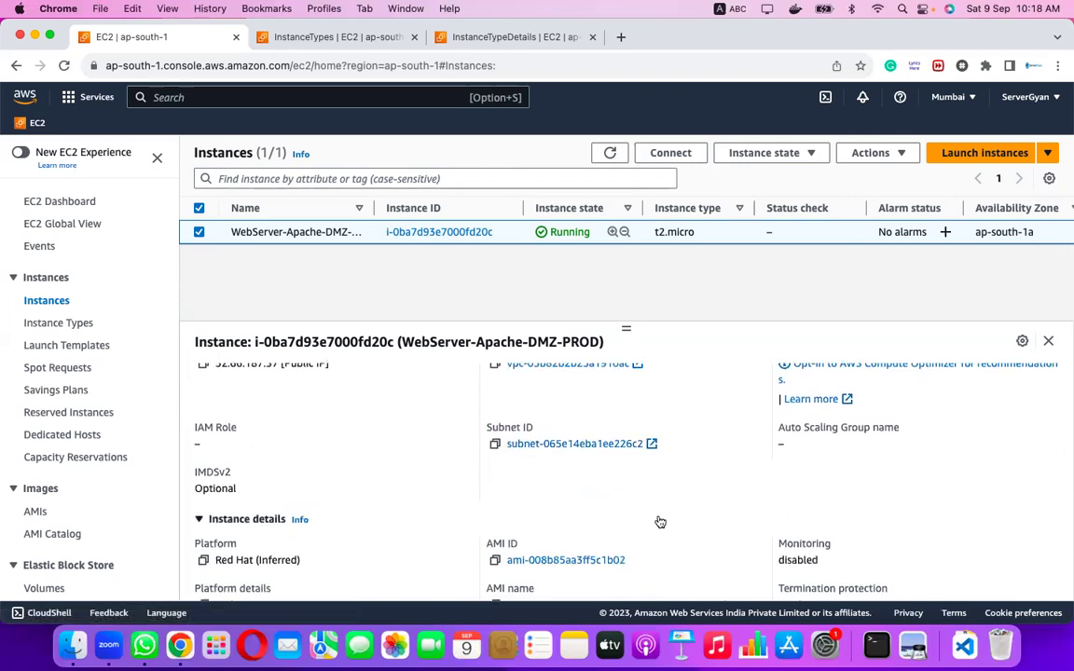
scroll(659, 520, "down", 3)
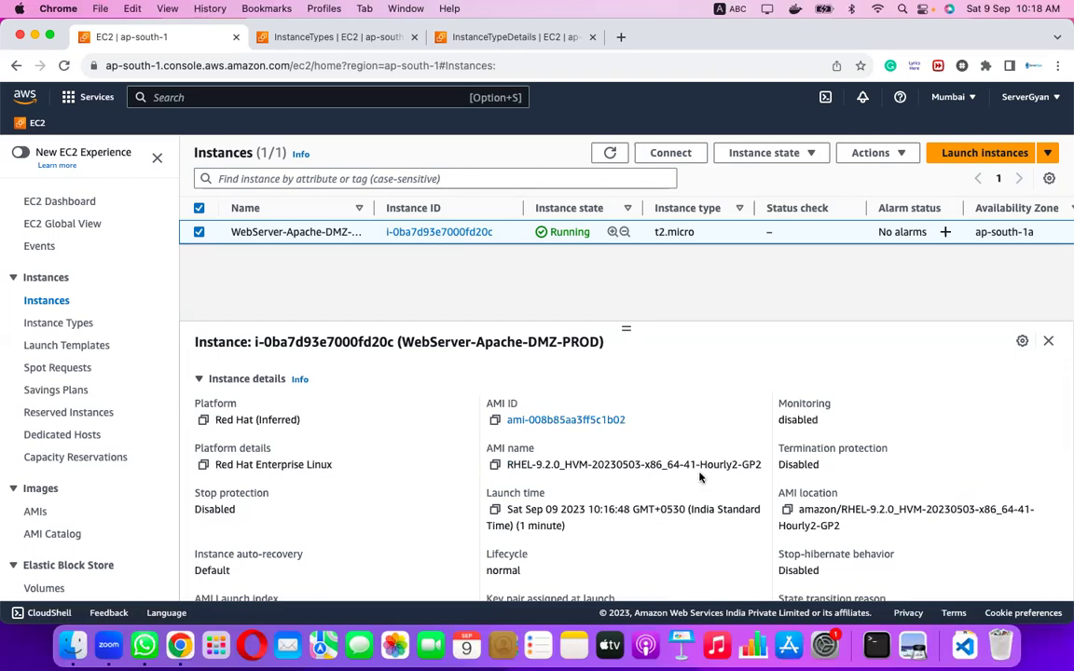
scroll(560, 466, "down", 2)
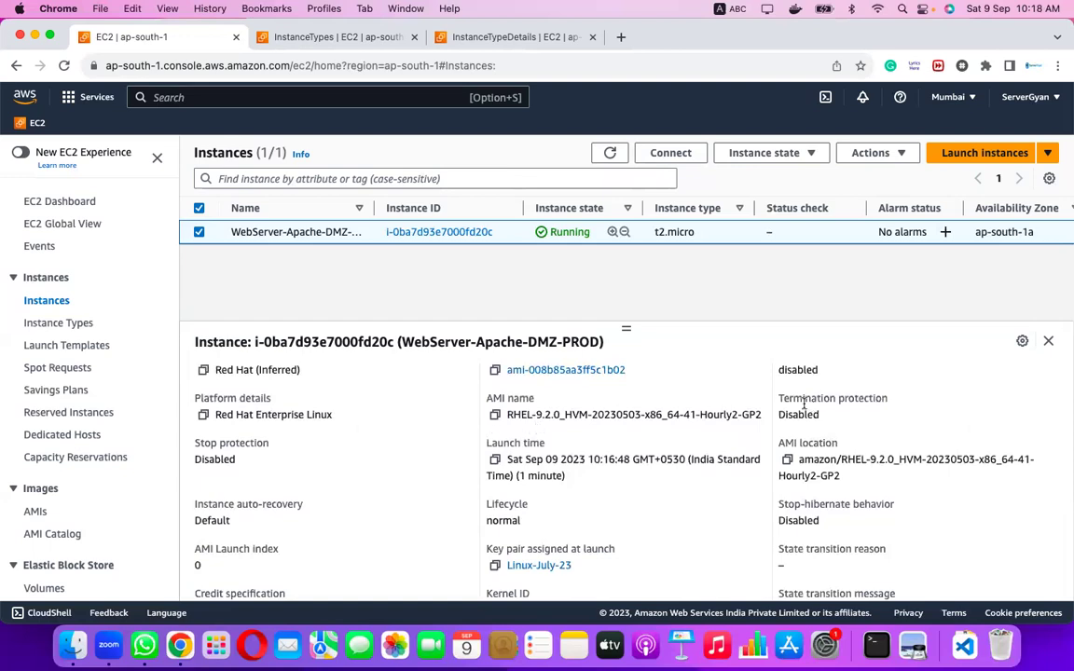
scroll(847, 512, "down", 3)
scroll(846, 509, "down", 3)
scroll(652, 475, "up", 15)
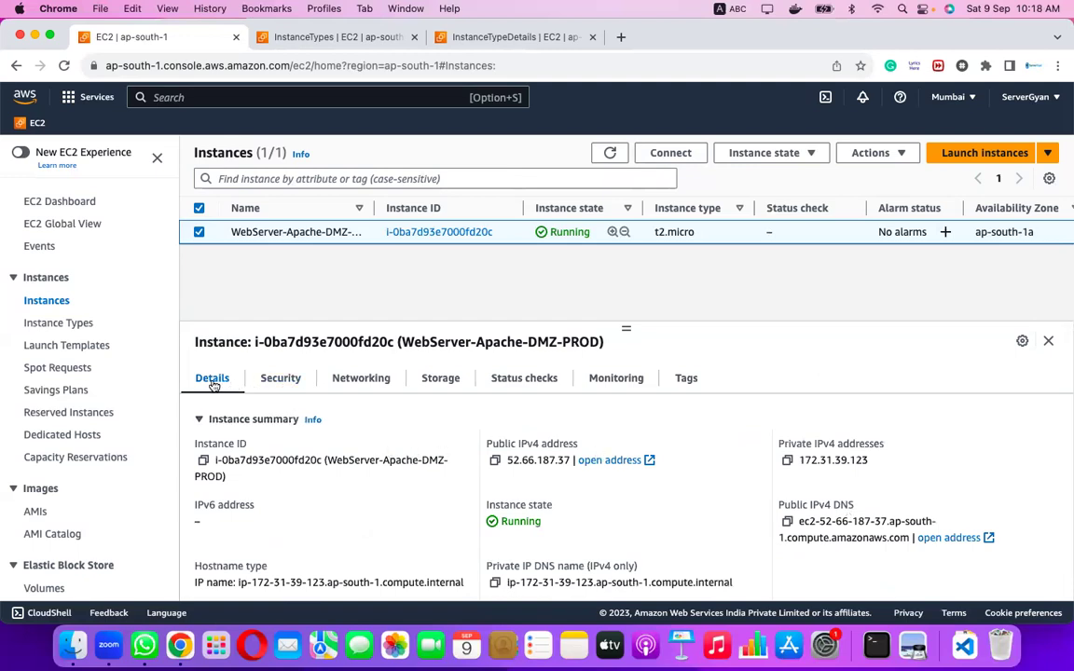
Browse the Security and Networking tabs, ending on Storage with the 10 GiB /dev/sda1 root volume.
left_click(279, 379)
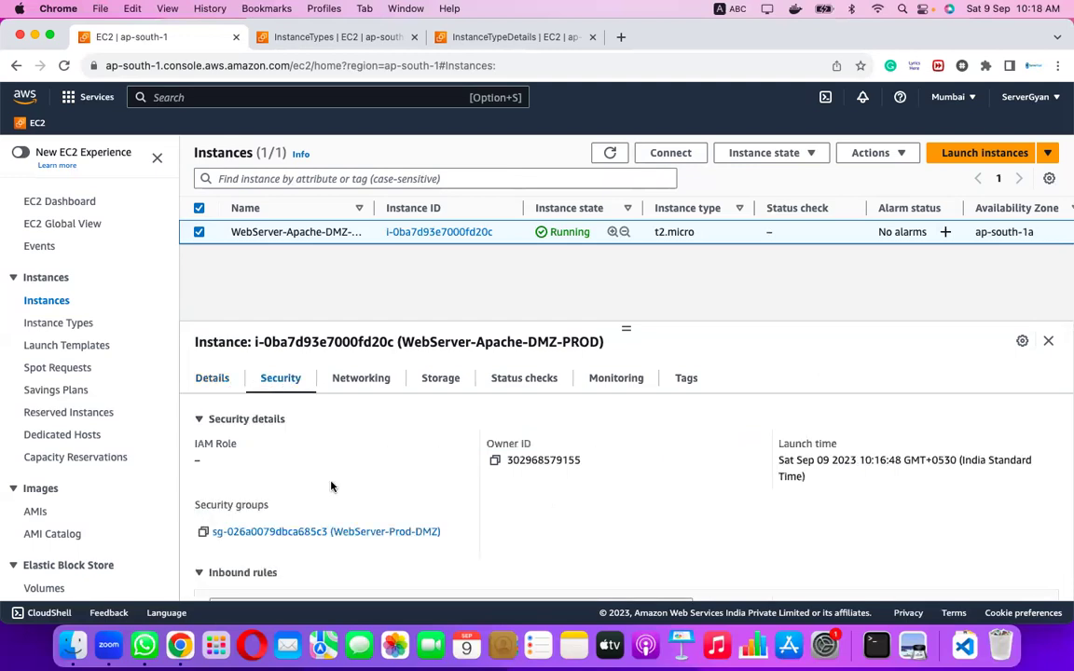
scroll(330, 486, "down", 3)
scroll(354, 475, "down", 1)
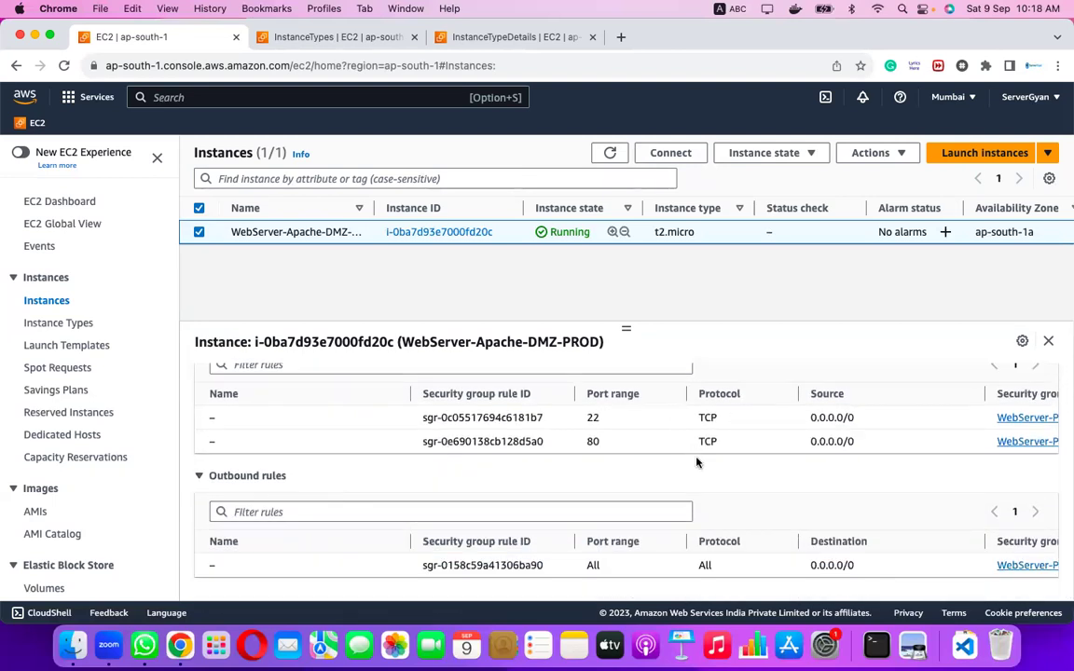
scroll(696, 463, "up", 1)
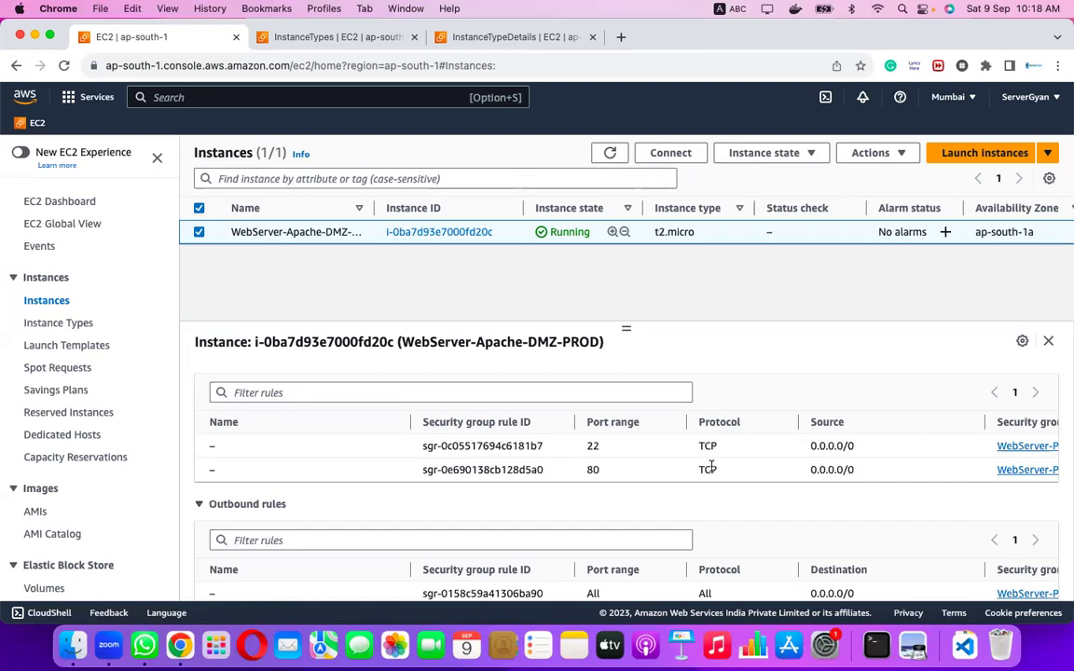
scroll(707, 467, "up", 5)
left_click(360, 378)
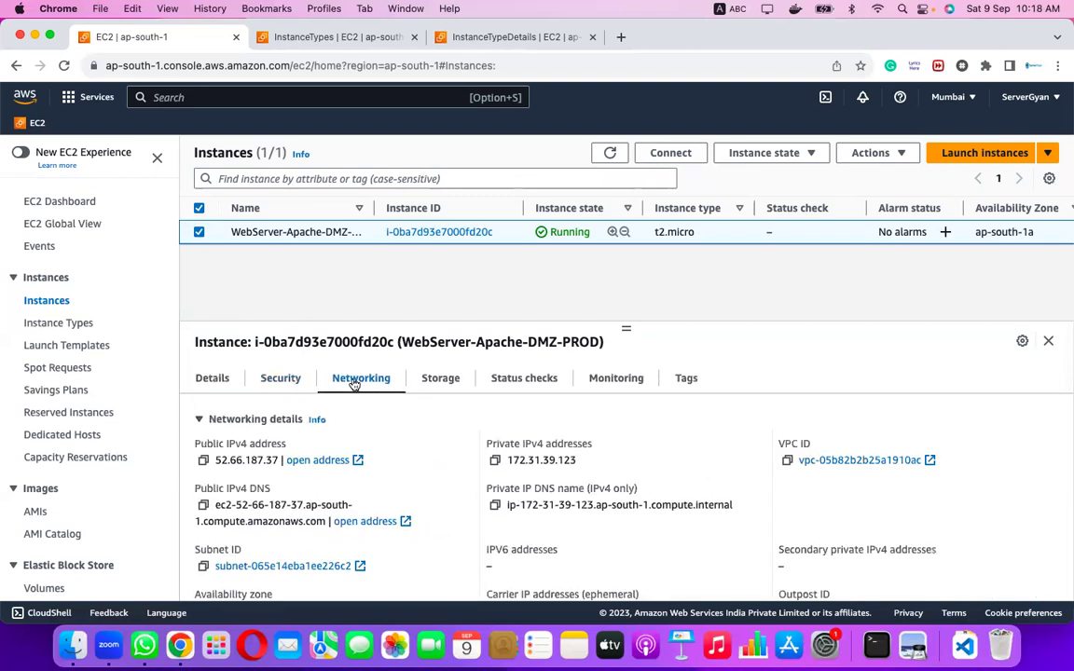
scroll(461, 515, "down", 4)
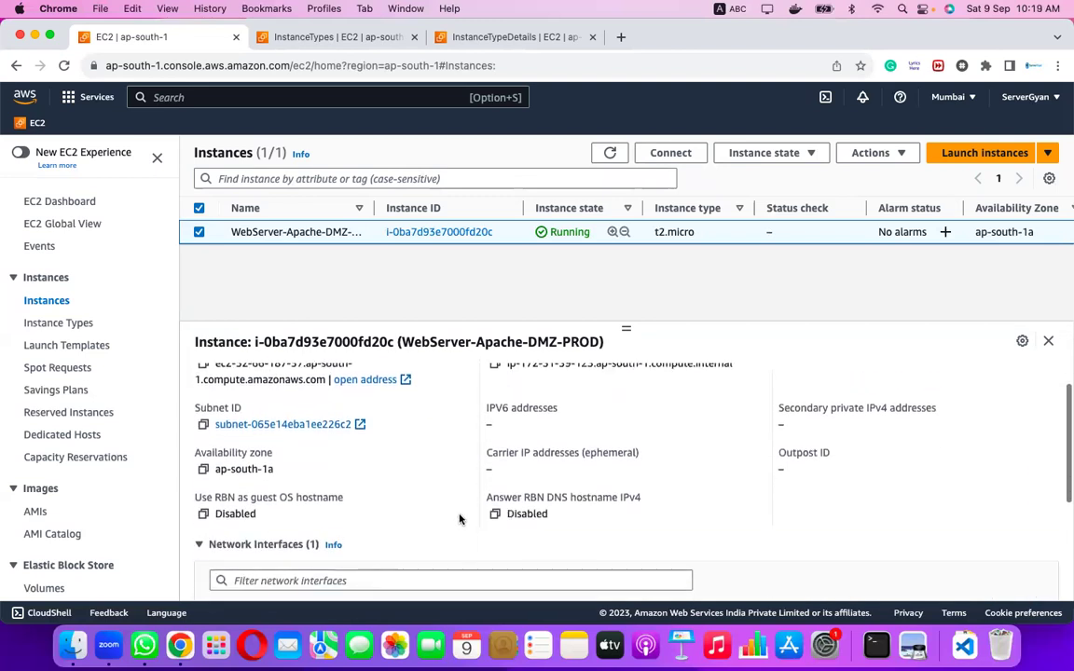
scroll(461, 515, "up", 4)
left_click(440, 379)
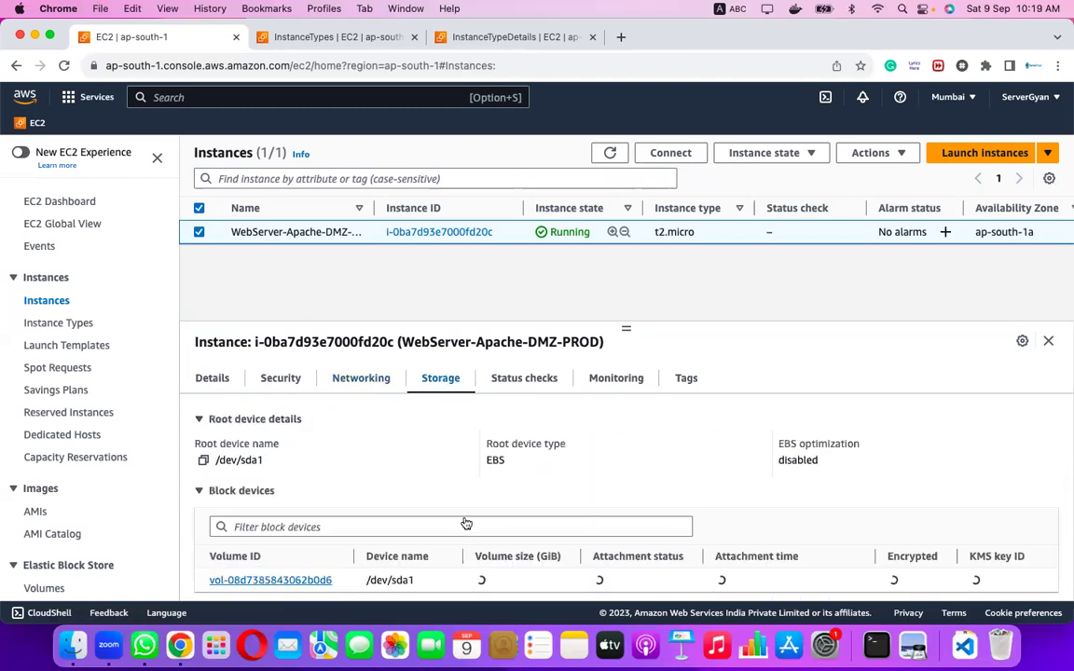
scroll(465, 518, "down", 2)
scroll(465, 518, "up", 2)
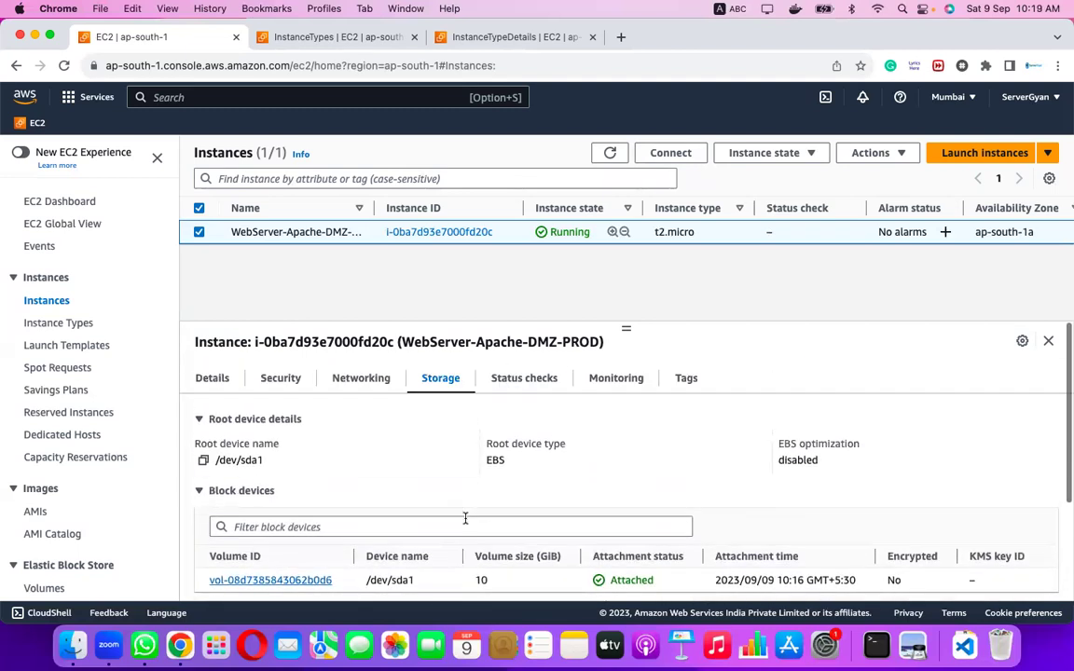
On Status checks, highlight the System and Instance status check labels, then show the Actions menu.
left_click(522, 379)
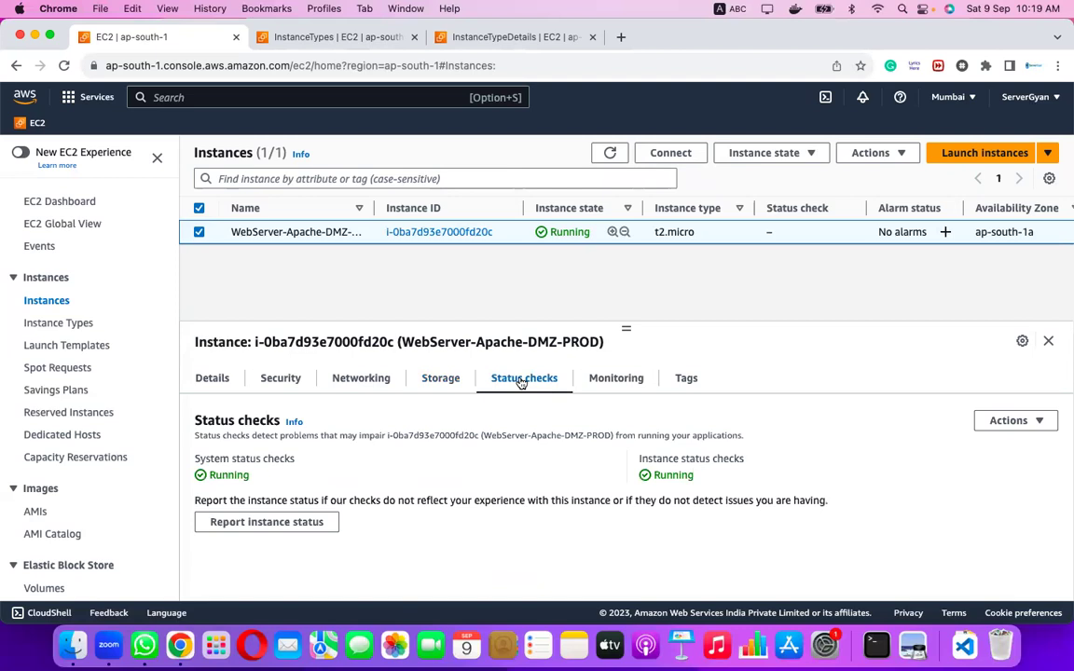
left_click_drag(198, 424, 283, 421)
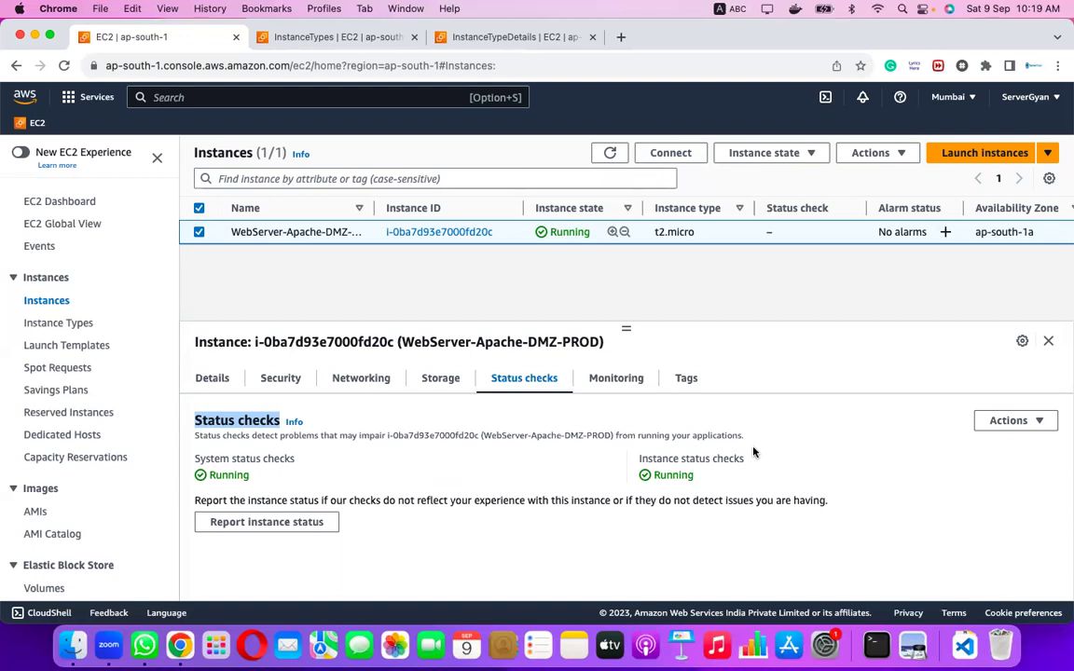
left_click(206, 458)
left_click_drag(195, 457, 310, 459)
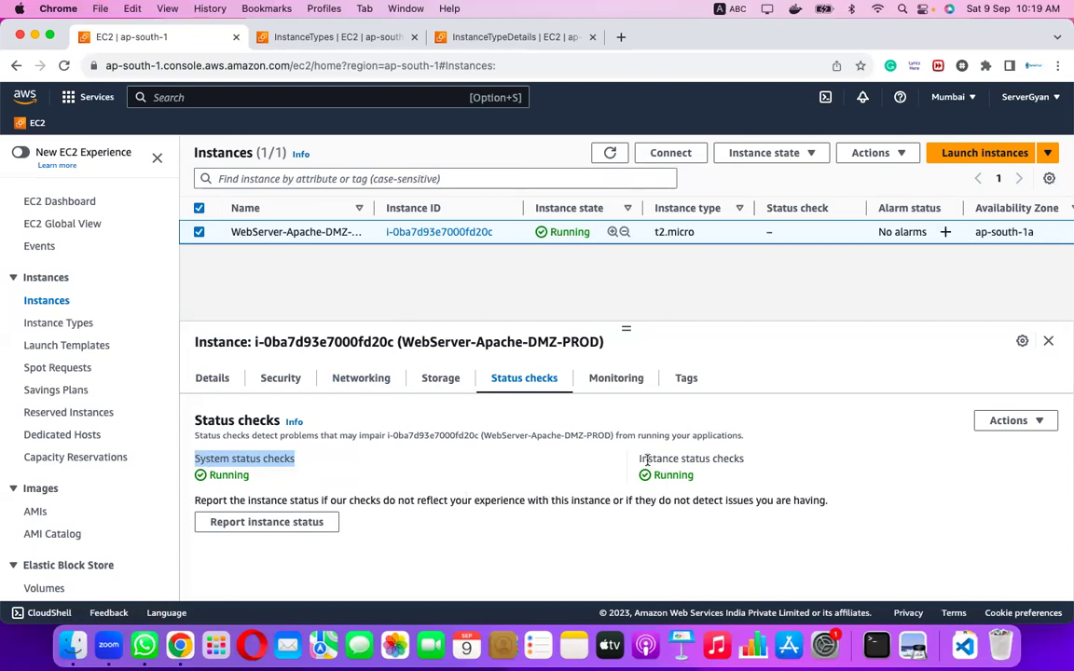
left_click_drag(638, 457, 748, 454)
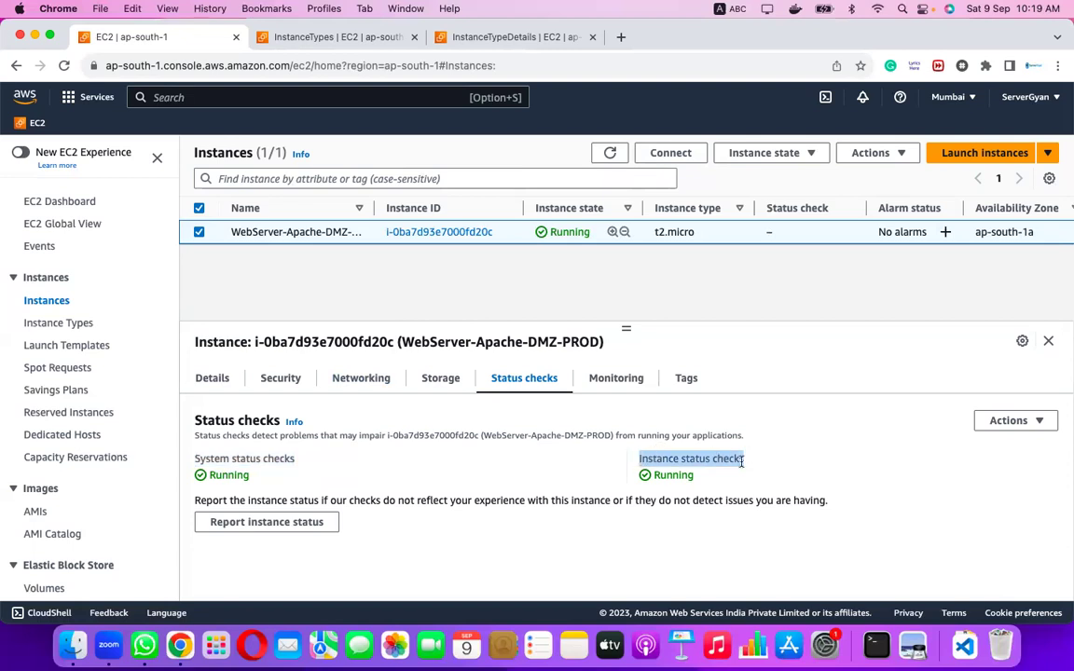
left_click_drag(192, 457, 296, 456)
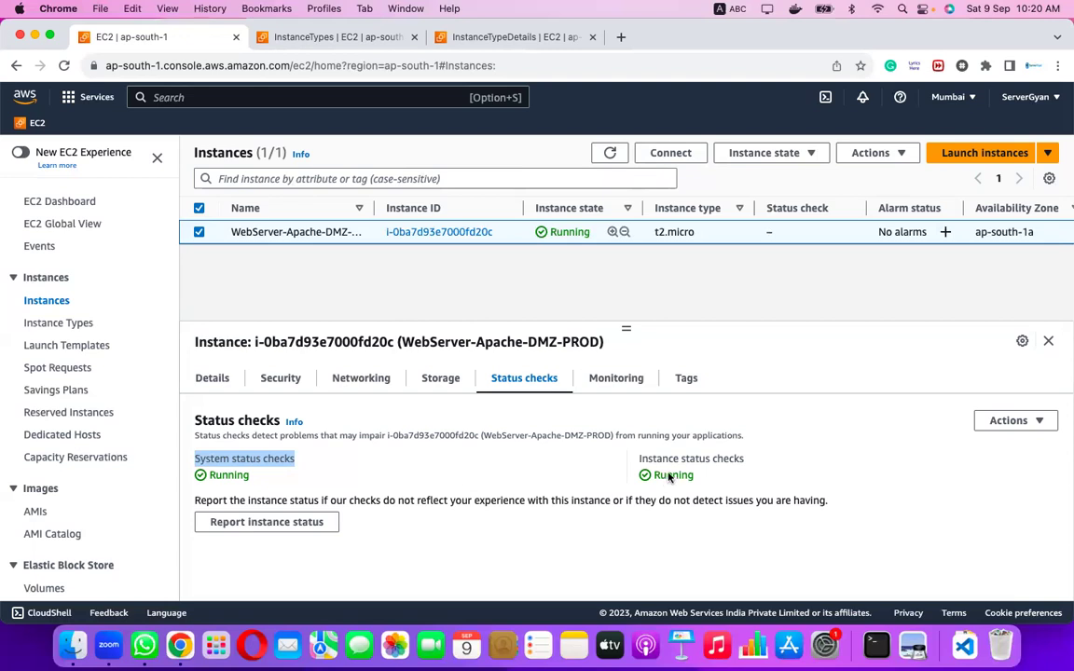
left_click(532, 456)
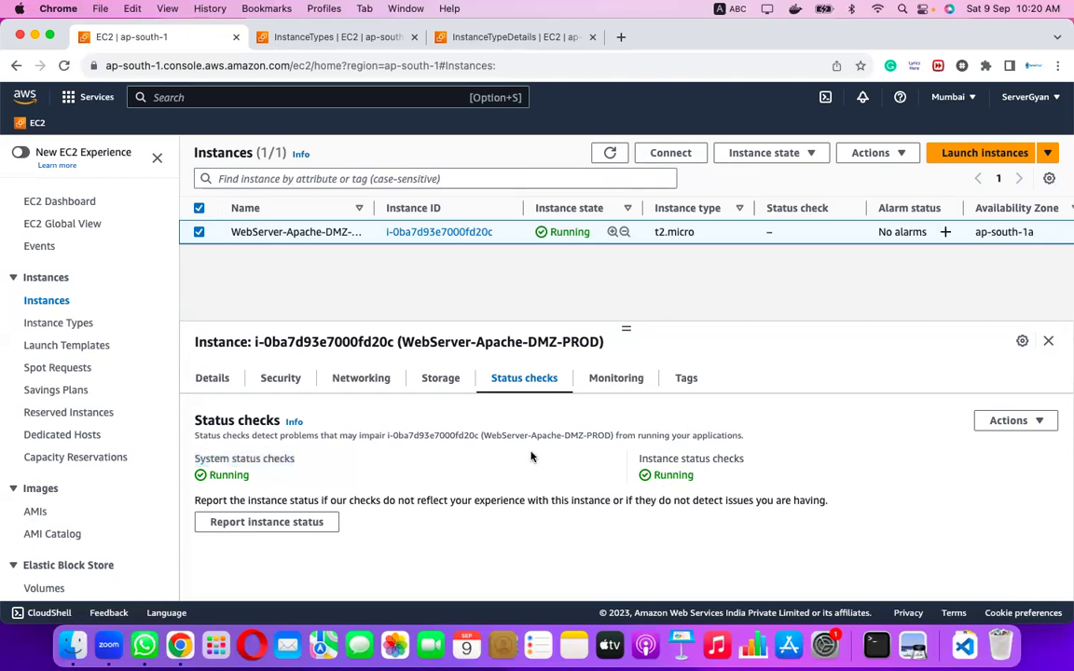
left_click(1030, 424)
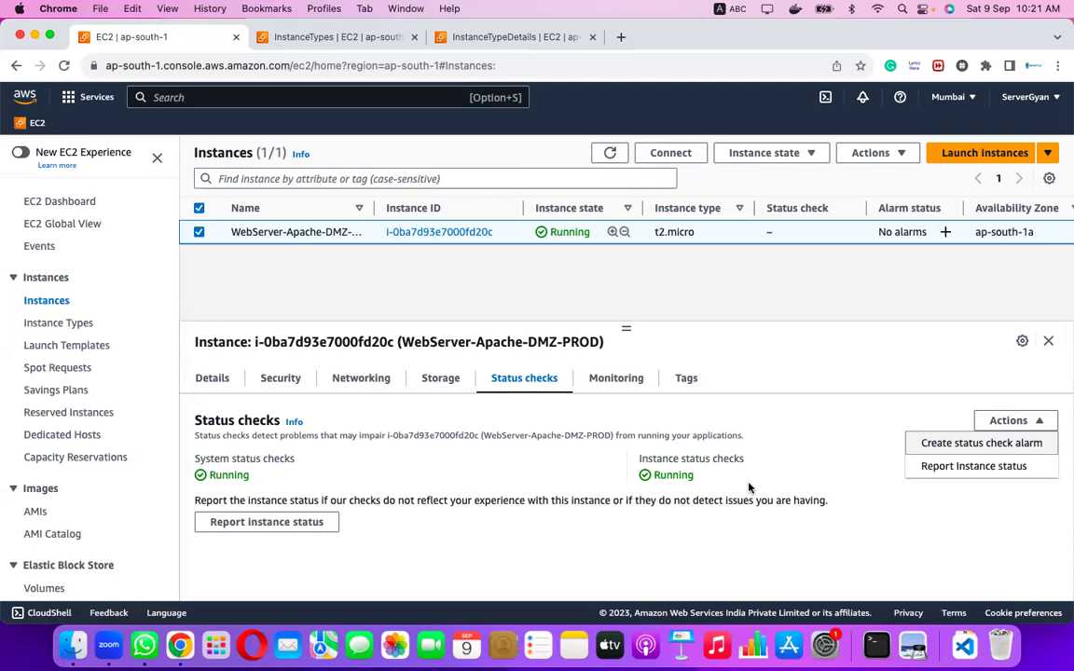
Scroll through the Monitoring tab's CPU, network and disk graphs, then show the Tags tab.
left_click(621, 381)
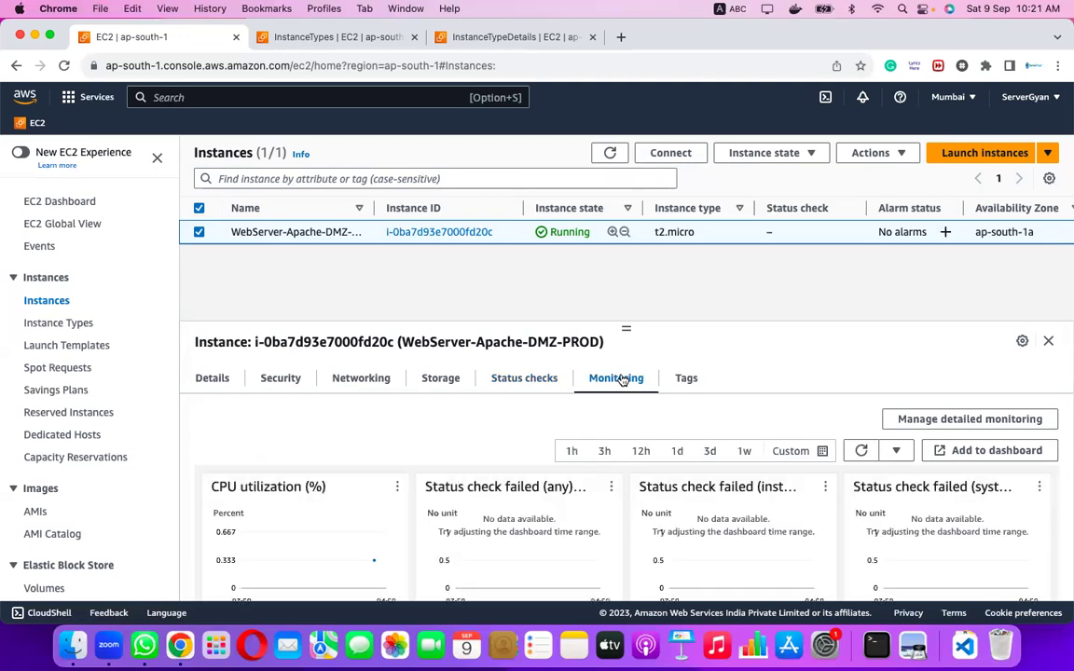
scroll(510, 486, "down", 3)
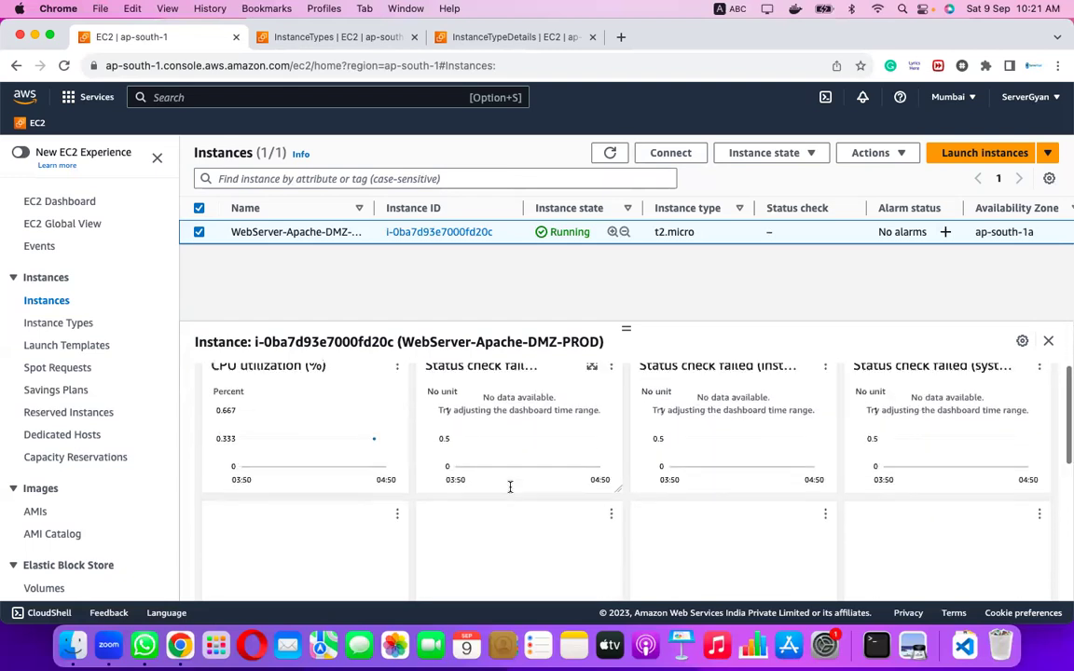
scroll(510, 487, "up", 1)
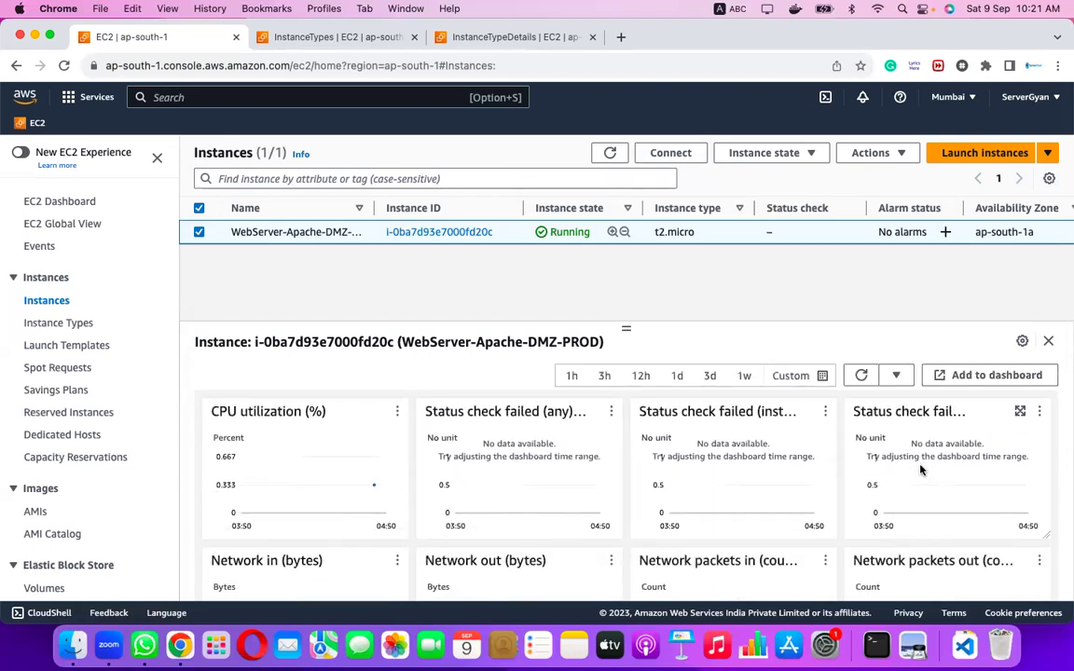
scroll(920, 471, "down", 3)
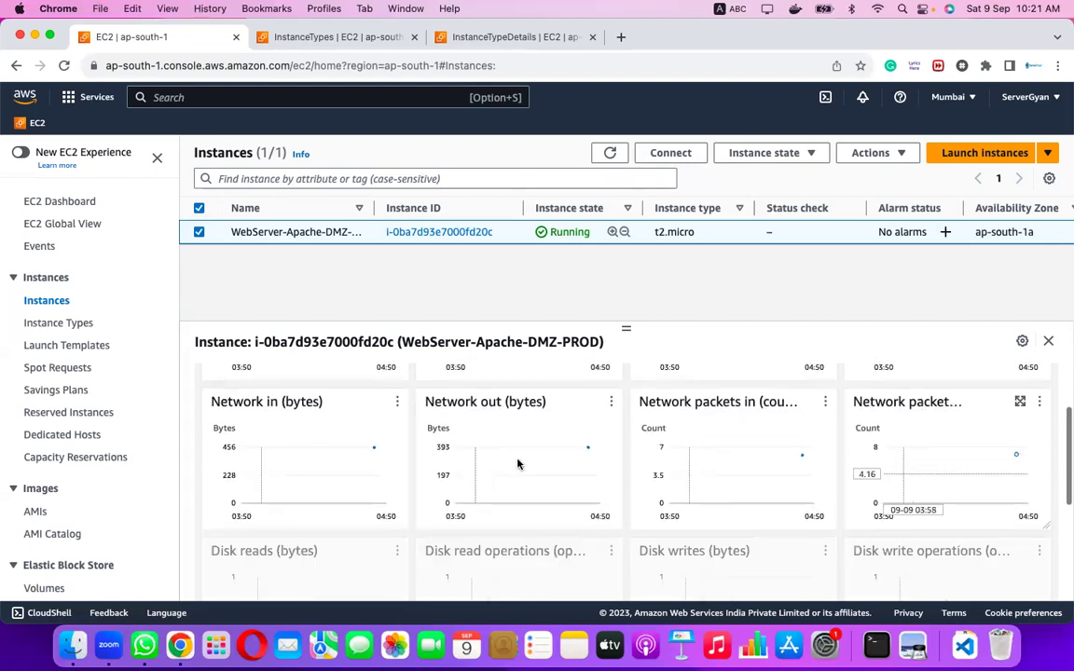
scroll(677, 511, "down", 4)
scroll(400, 504, "down", 1)
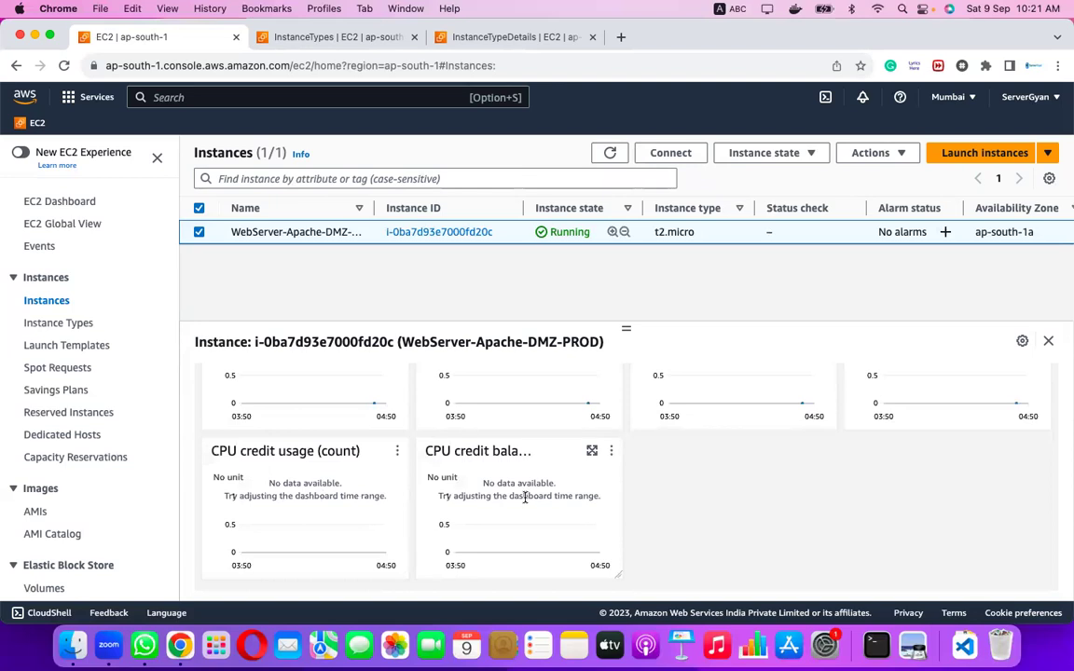
scroll(524, 497, "up", 10)
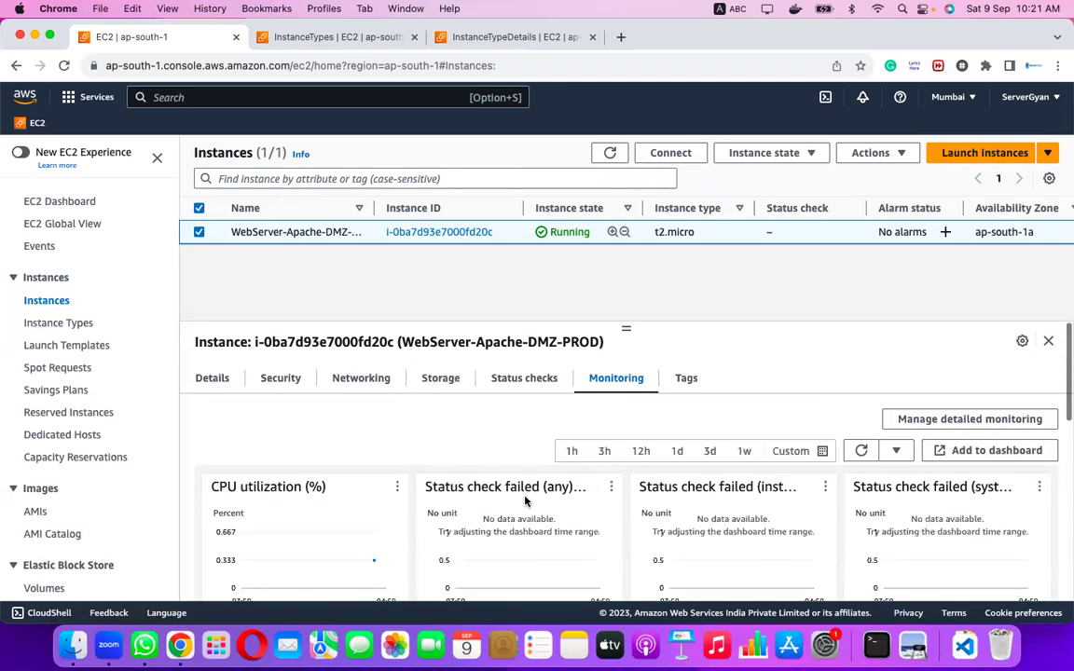
left_click(686, 380)
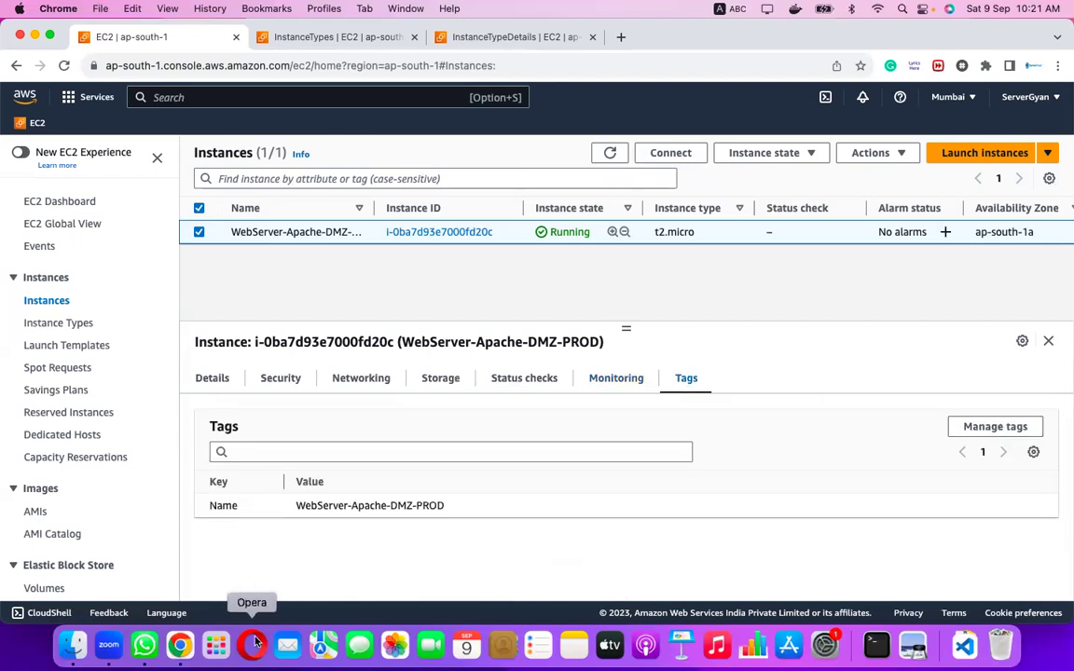
Highlight the Name tag value WebServer-Apache-DMZ-PROD, then return to the Details tab.
left_click_drag(293, 512, 514, 512)
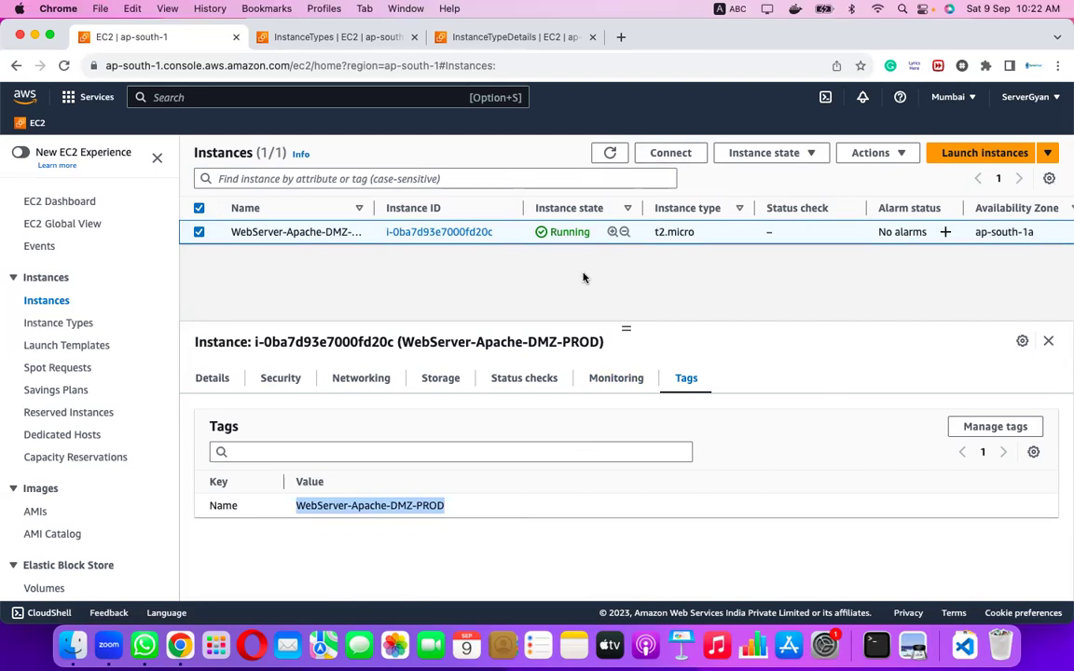
left_click(220, 380)
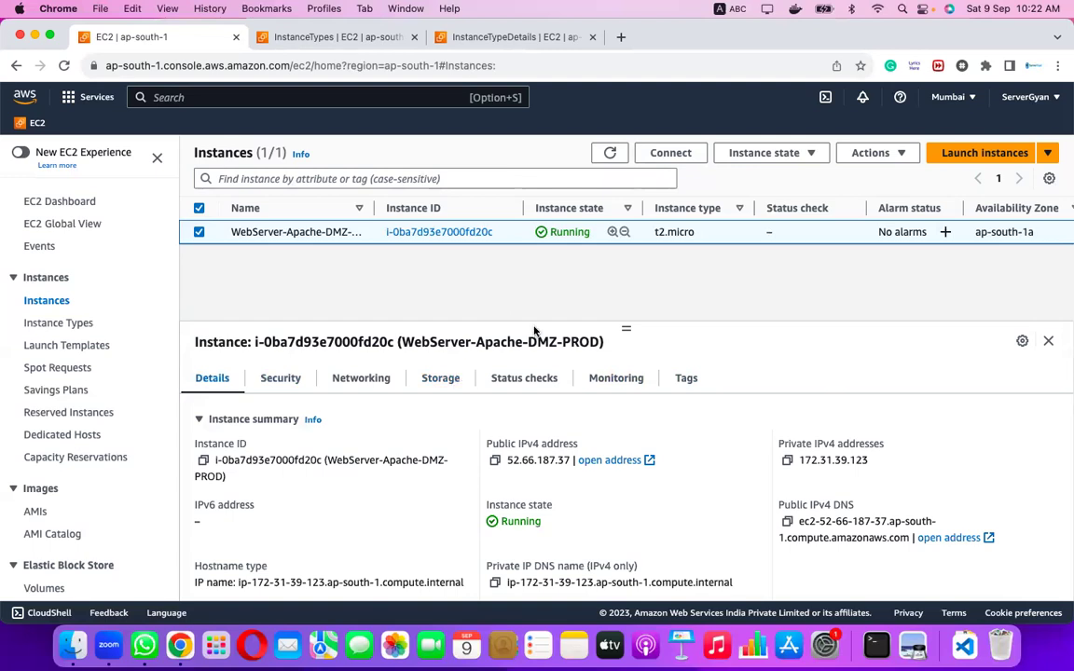
Copy the SSH client example command from Connect, then open Terminal full screen with a larger font.
left_click(663, 153)
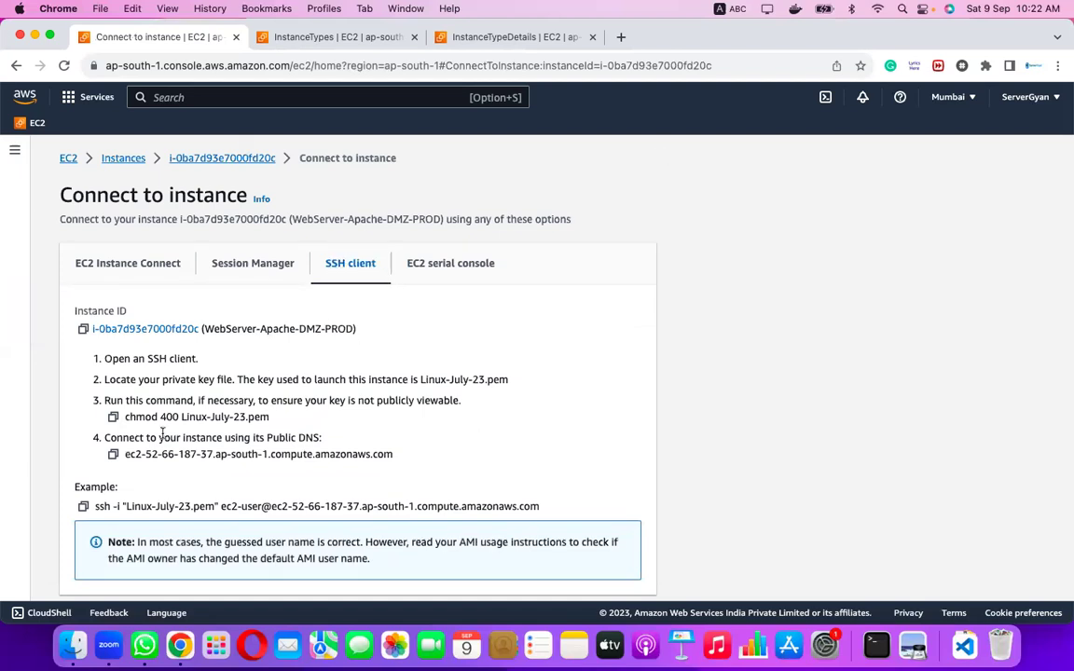
left_click(83, 507)
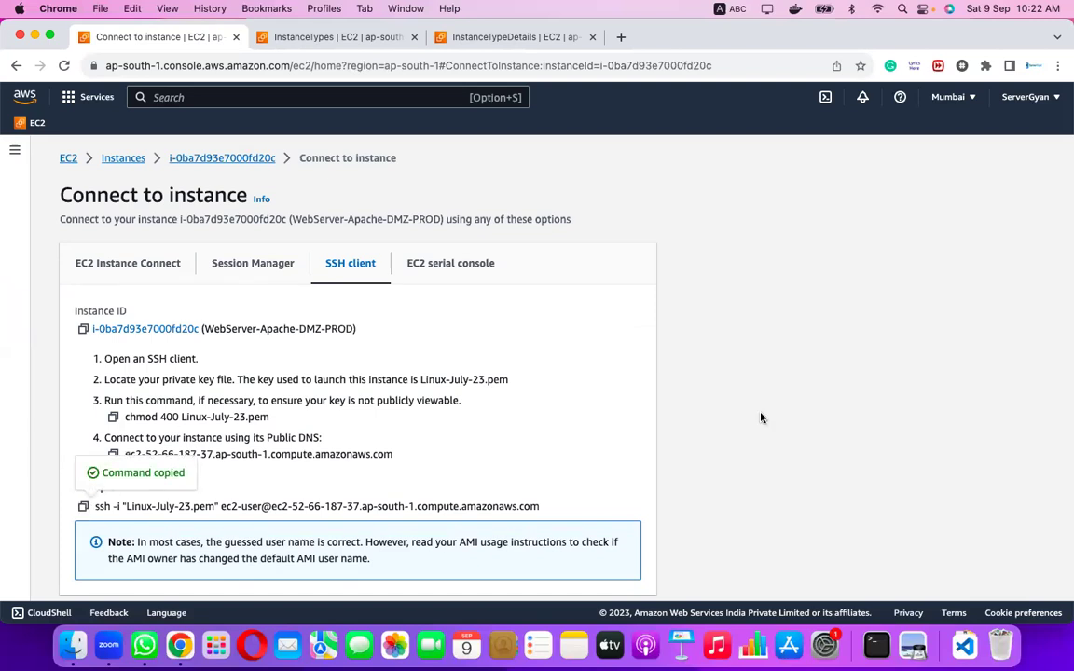
key("cmd+space")
type("ter")
key("Return")
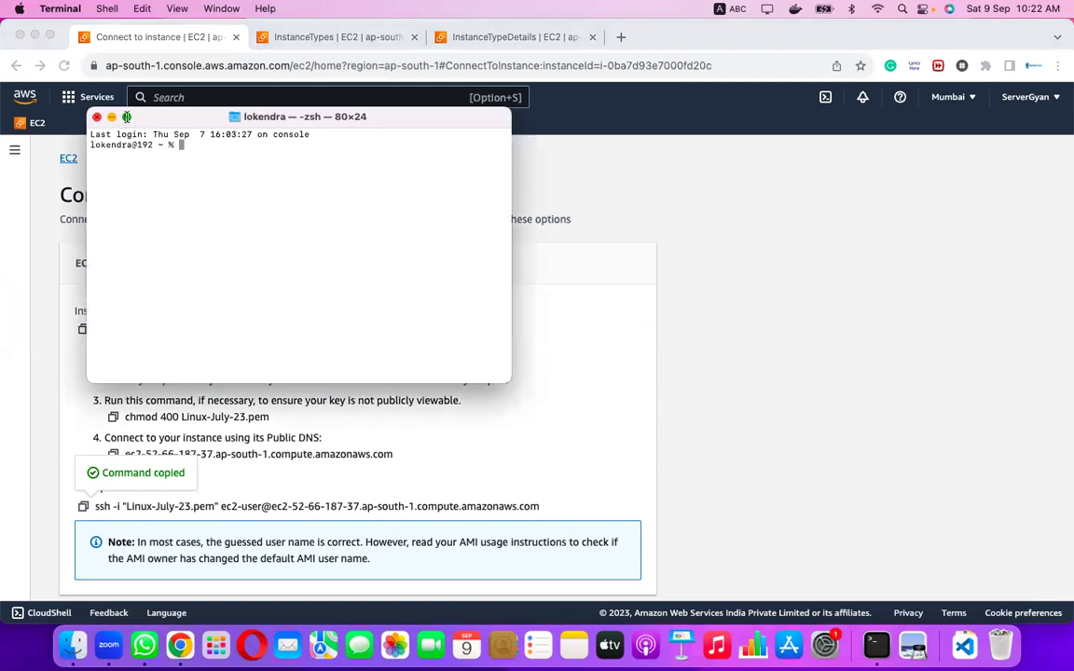
left_click(128, 118)
key("super+plus")
key("super+plus")
key("super+plus")
key("super+plus")
key("super+plus")
key("super+plus")
key("super+plus")
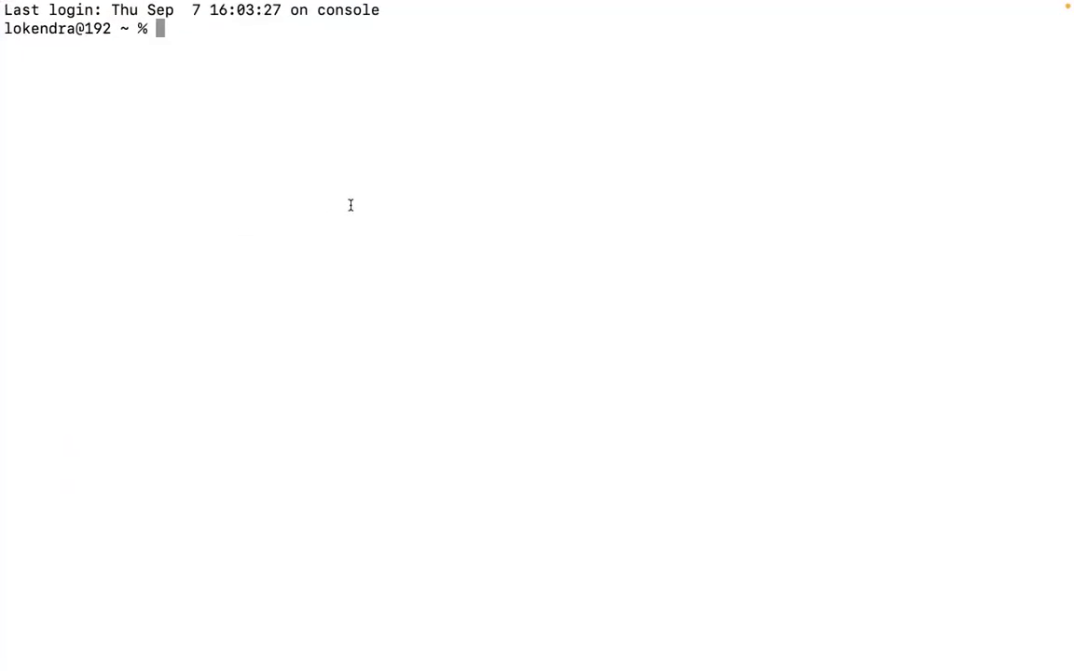
key("ctrl+Left")
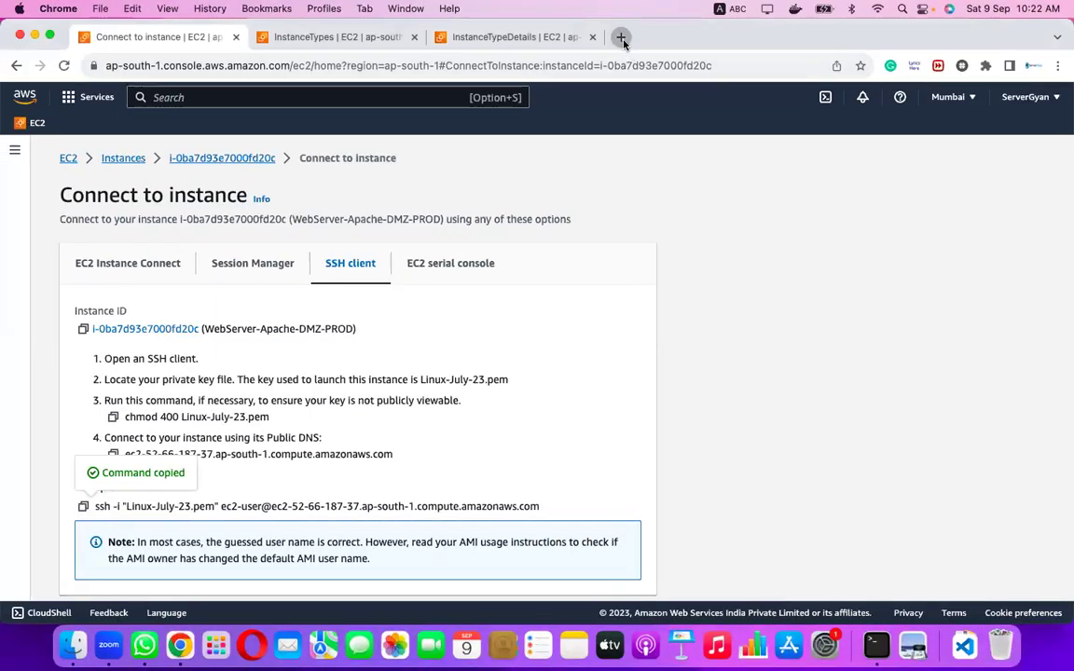
In a new tab, search Google for 'gitbash'.
left_click(621, 37)
type("gitbat")
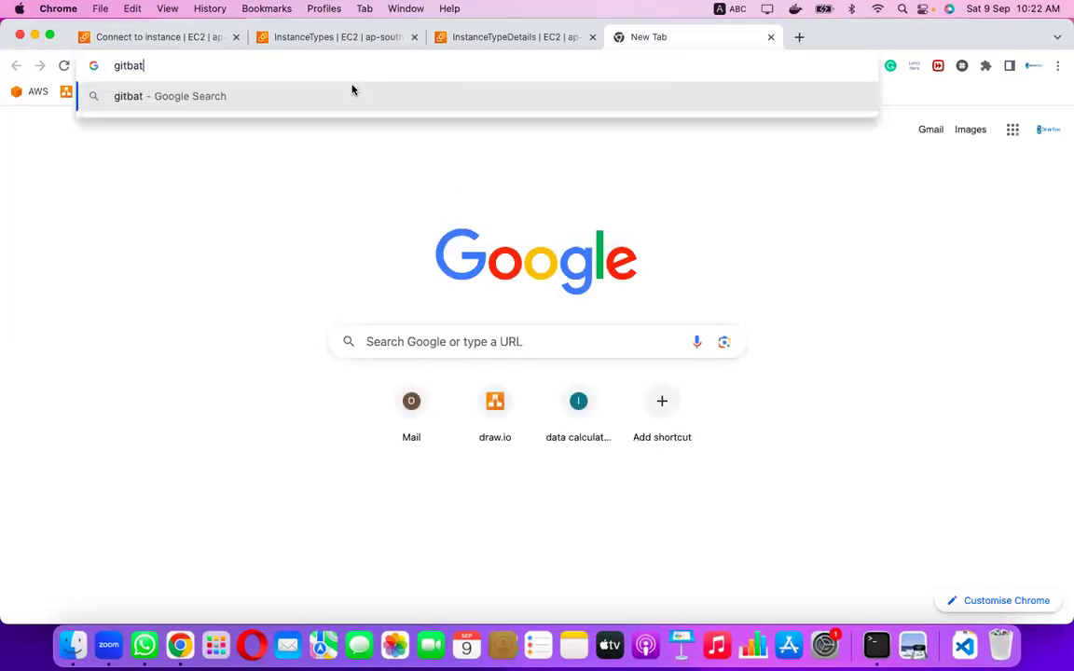
key("BackSpace")
key("BackSpace")
type("ash")
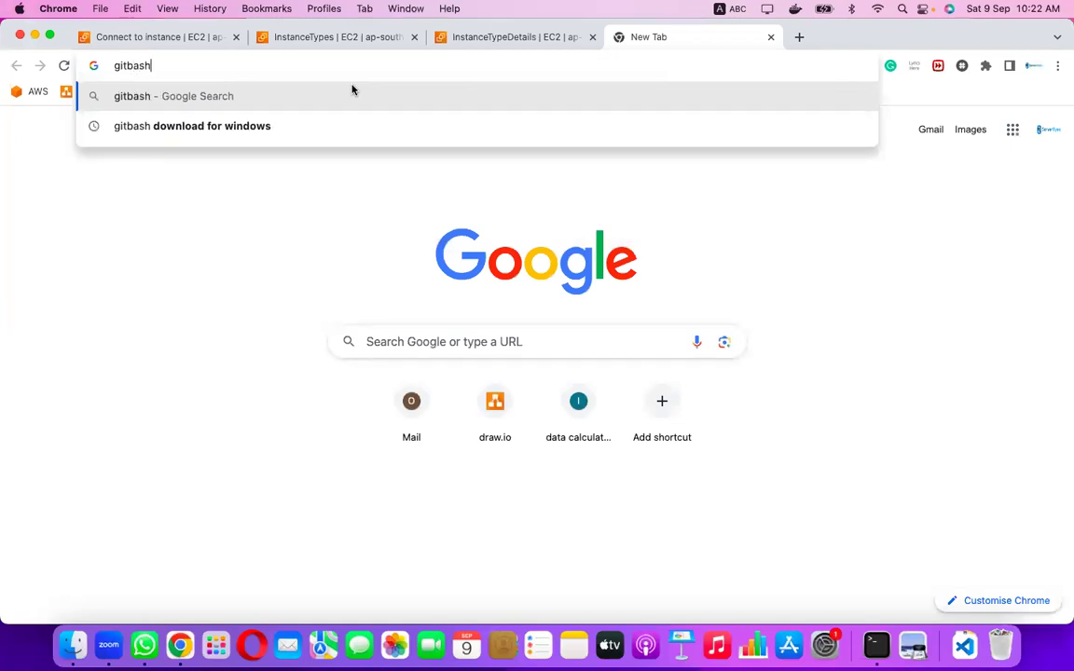
key("Return")
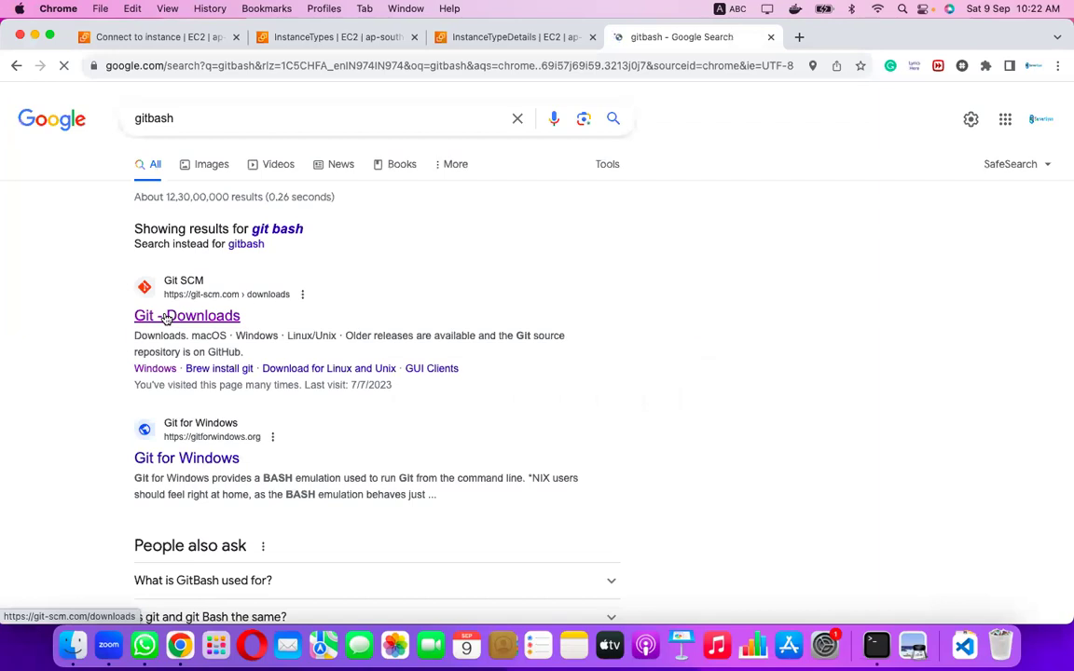
Open Git's Download for Windows page (2.42.0) from the results, then close that tab.
left_click(165, 316, "super")
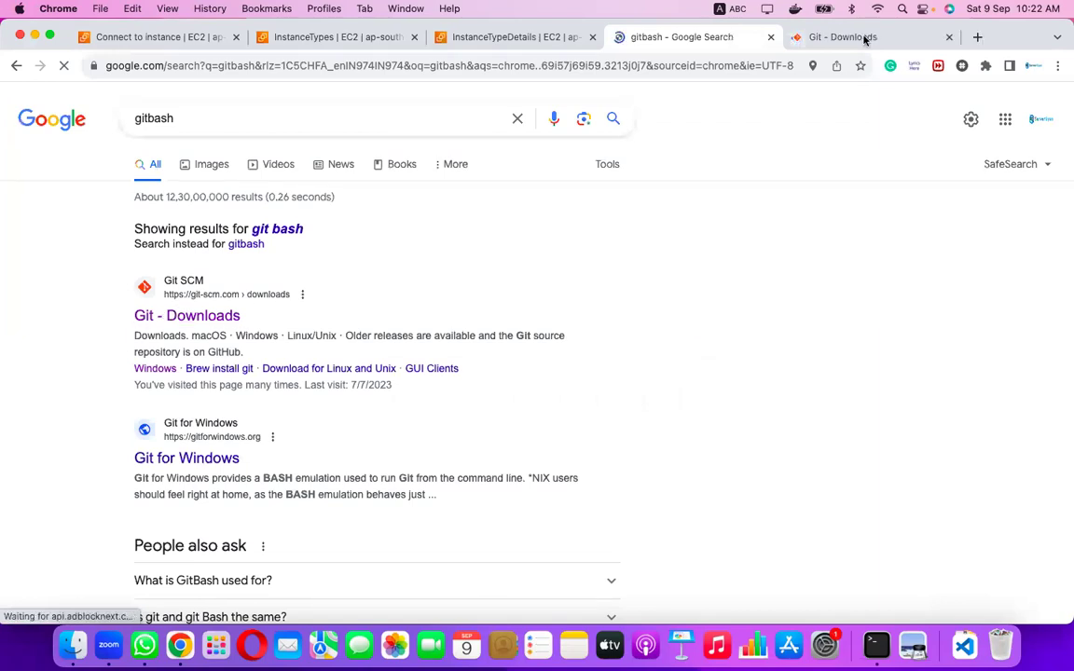
key("ctrl+Tab")
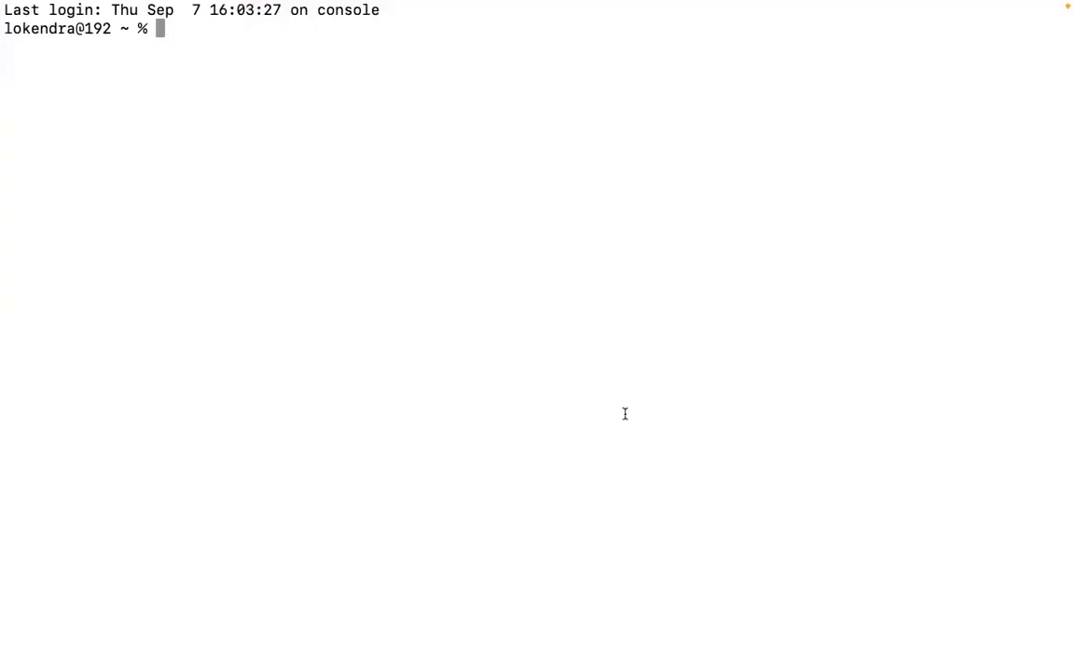
key("ctrl+Left")
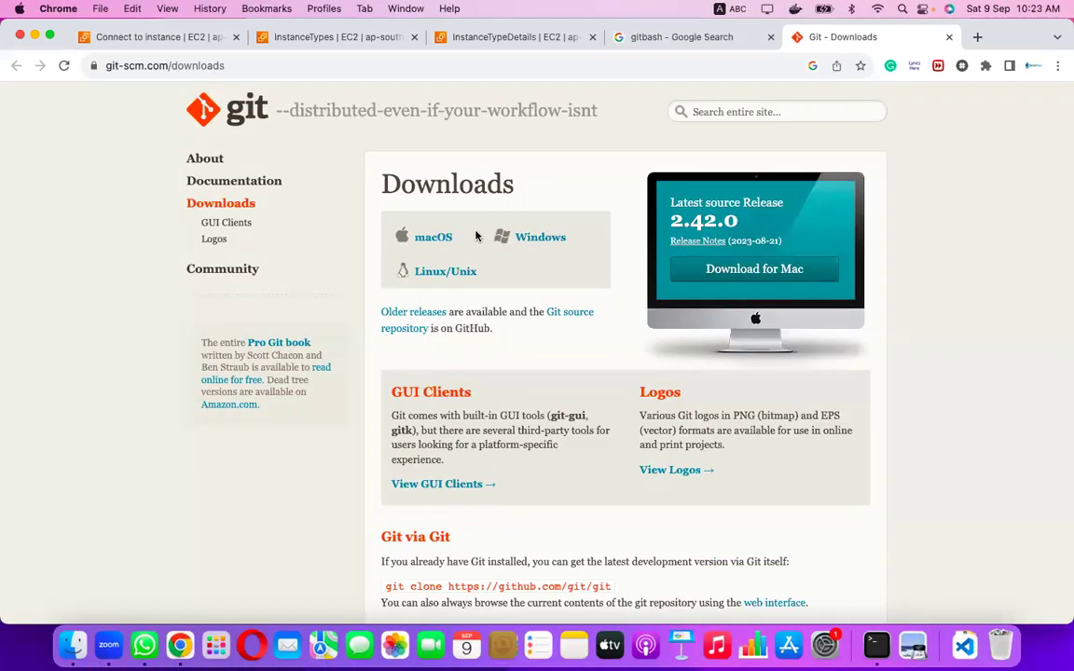
left_click(535, 242)
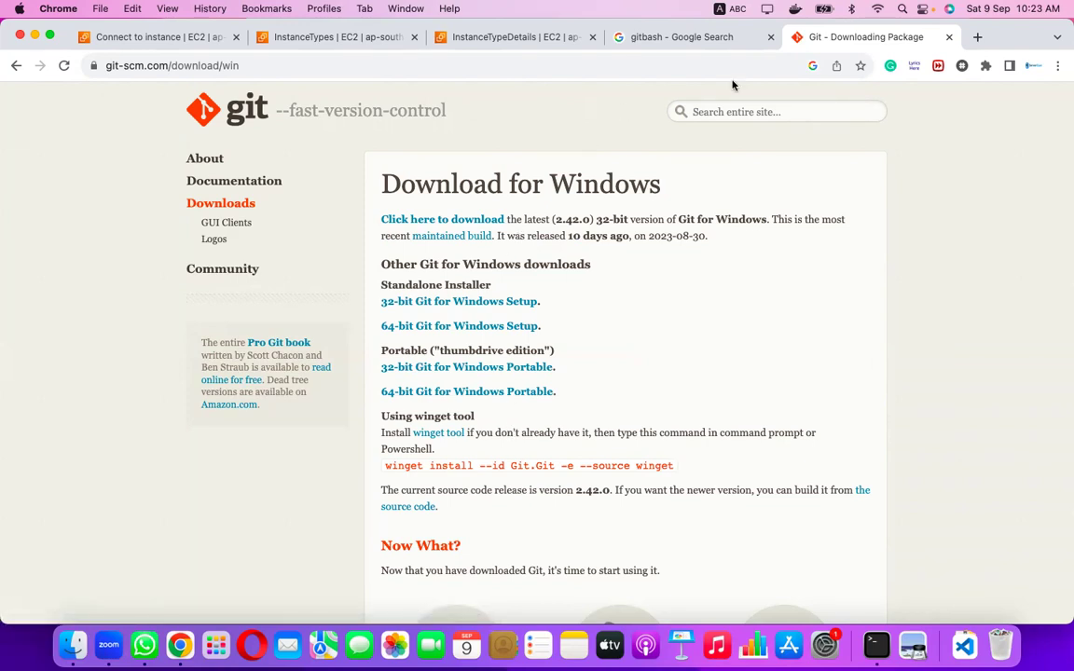
left_click(949, 36)
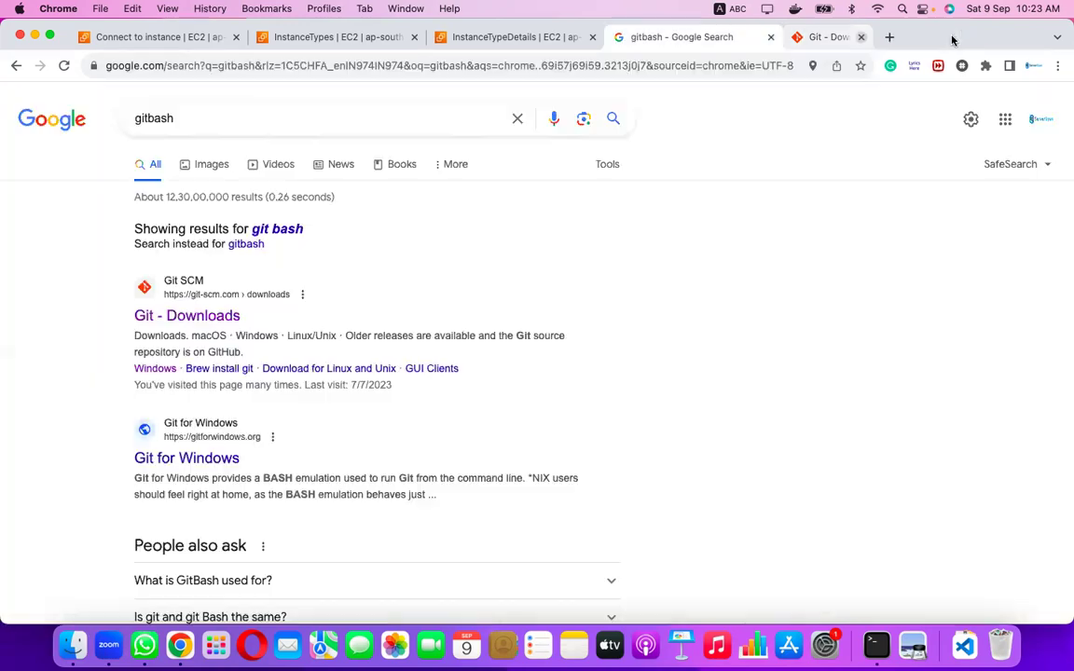
In Terminal, change into the Downloads folder after a detour into Desktop.
left_click(876, 642)
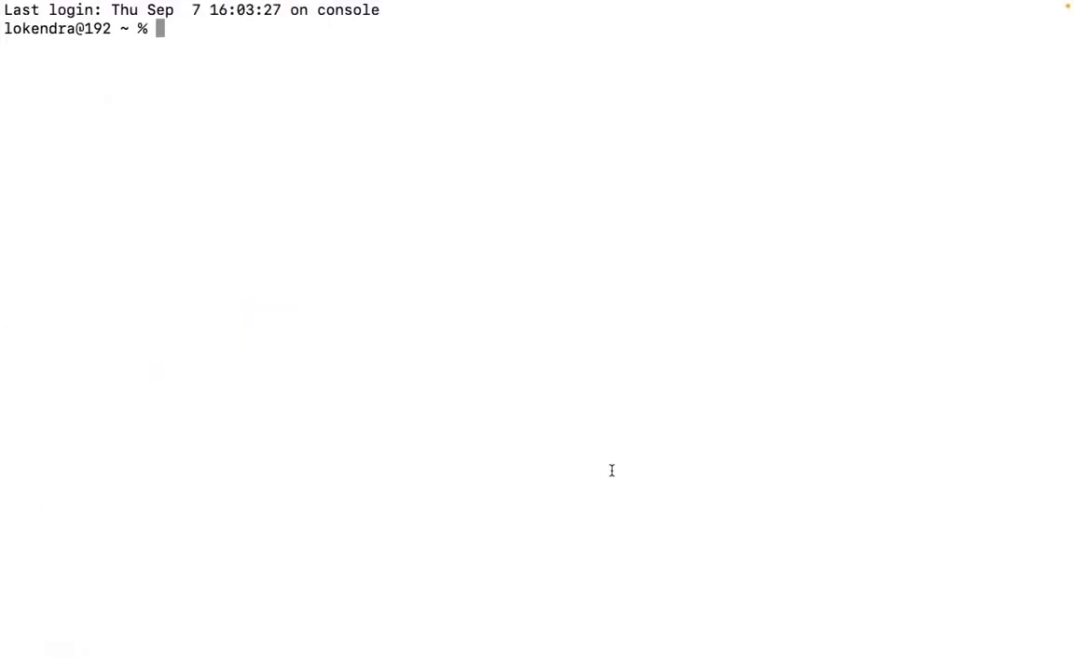
type("cd De")
key("Tab")
key("Return")
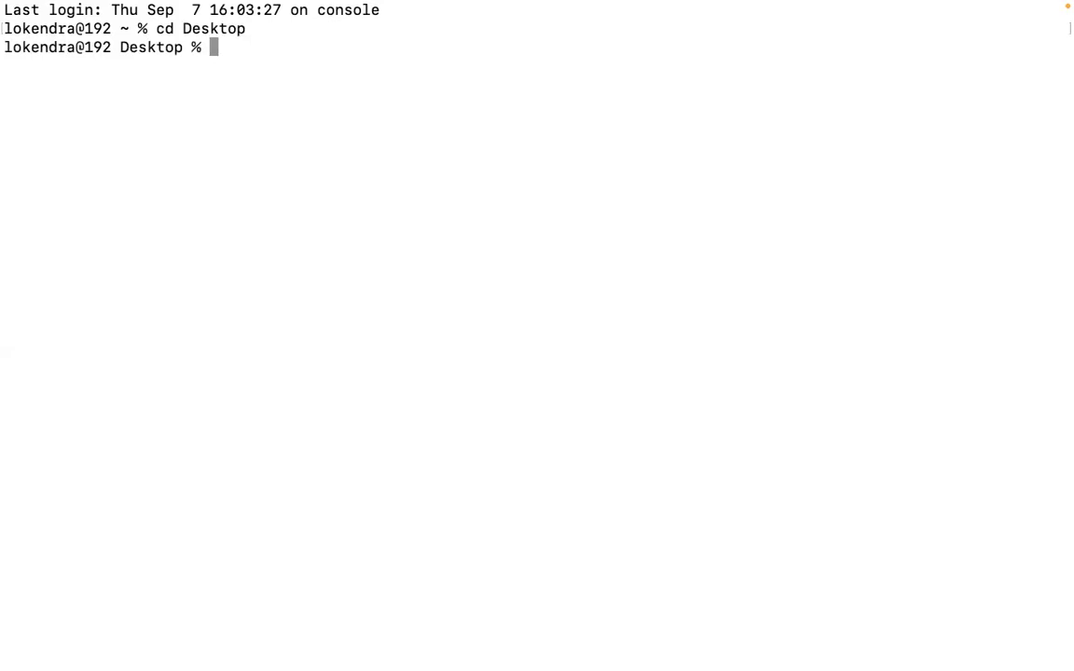
type("cd")
key("Return")
type("cd D")
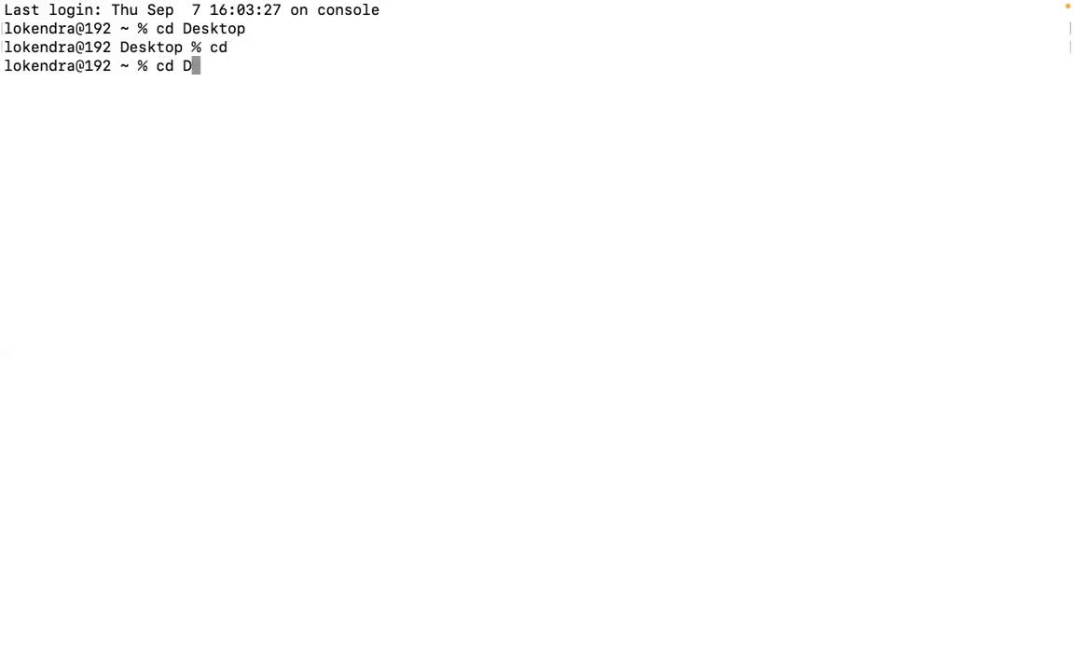
key("Tab")
key("Return")
Run the copied ssh command with Linux-July-23.pem and accept the host fingerprint with 'yes'.
key("super+v")
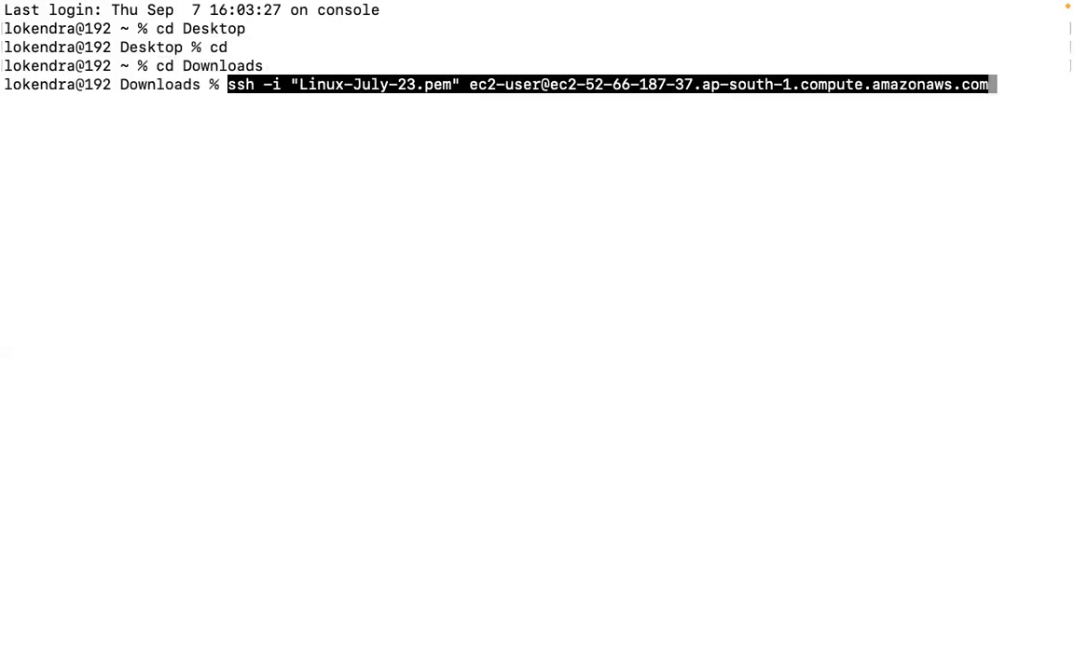
key("Return")
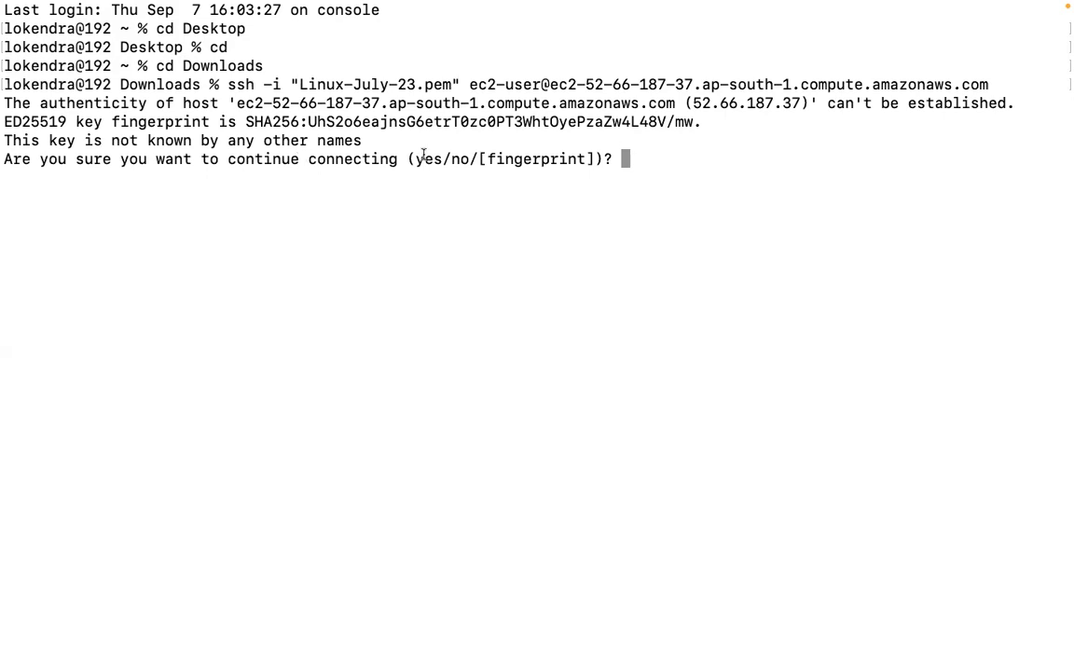
type("yes")
key("Return")
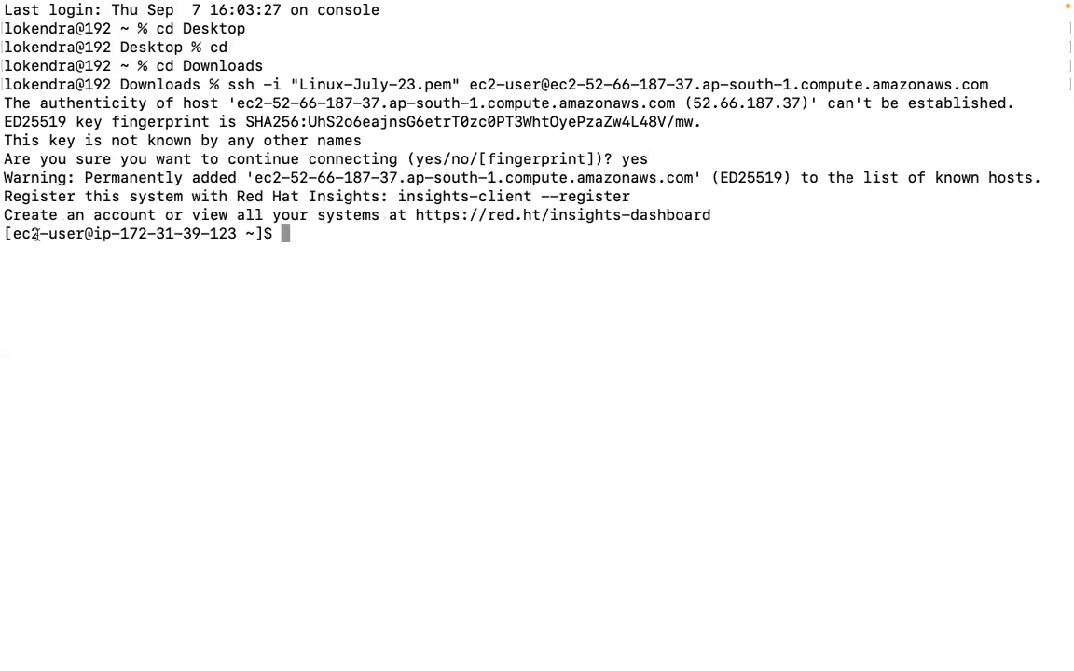
Run uptime (6 min) and hostname -I (172.31.39.123) on the instance, then return to Chrome.
type("uptime")
key("Return")
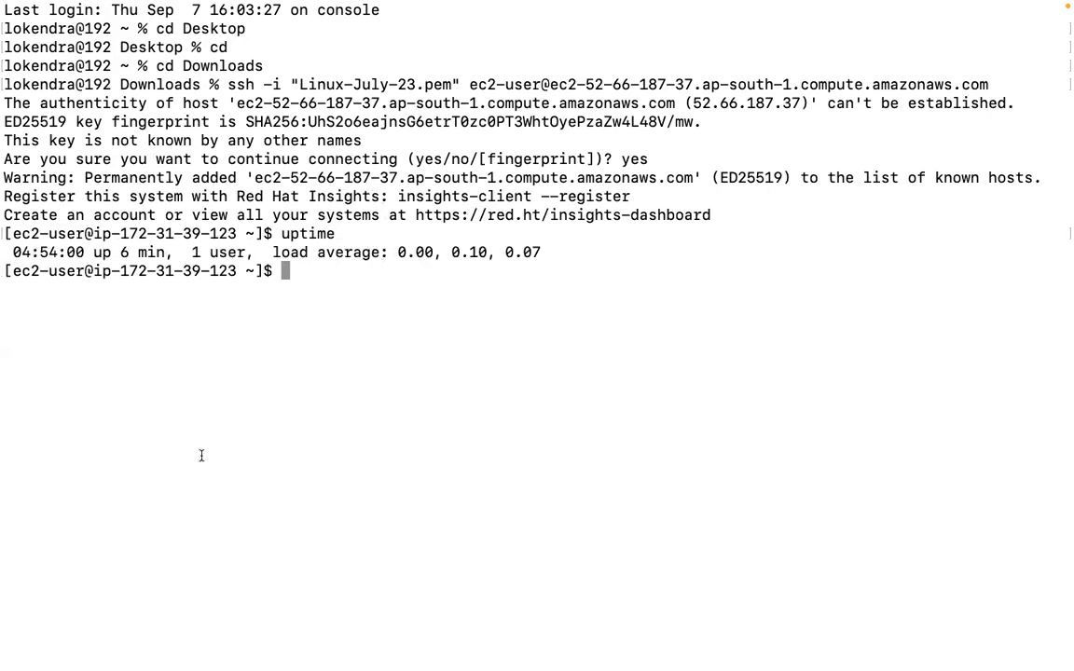
left_click_drag(117, 252, 168, 253)
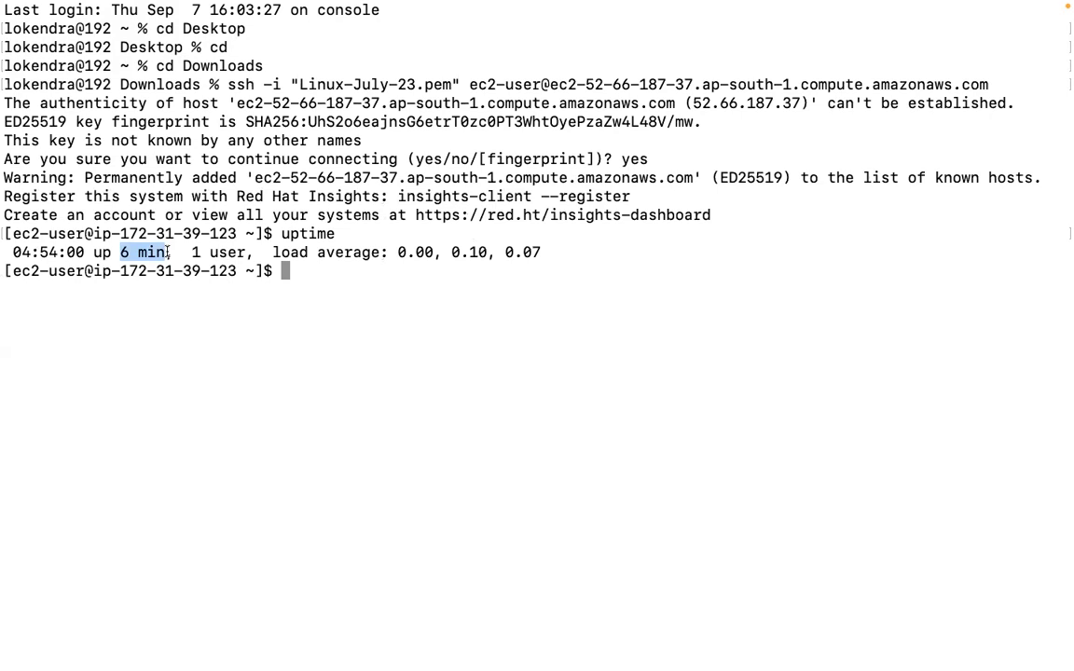
type("hostname")
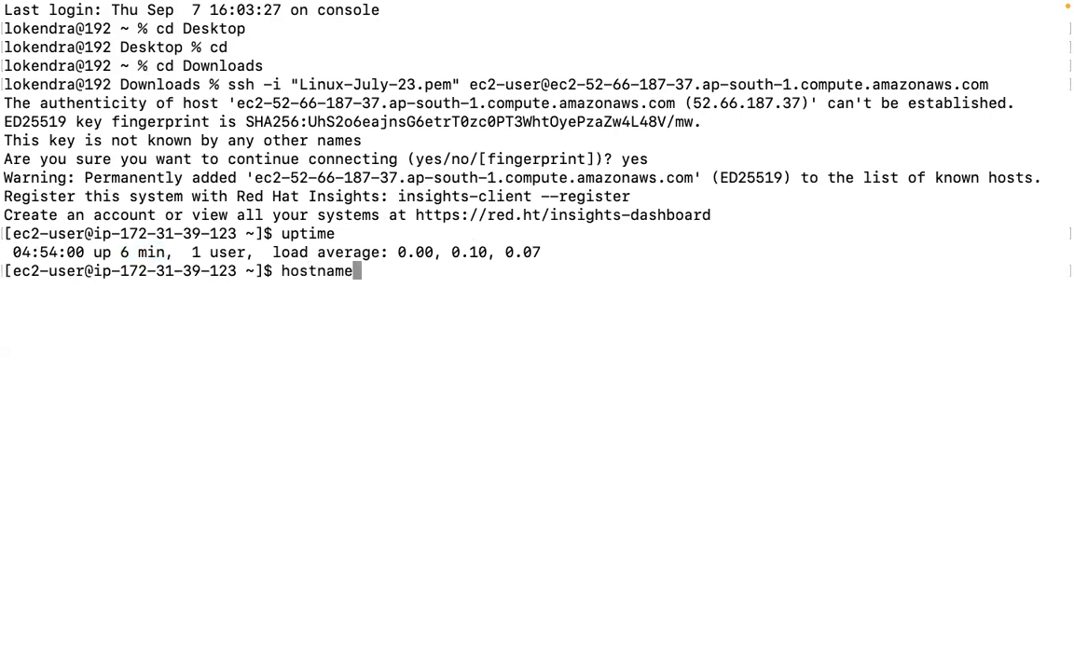
type(" -I")
key("Return")
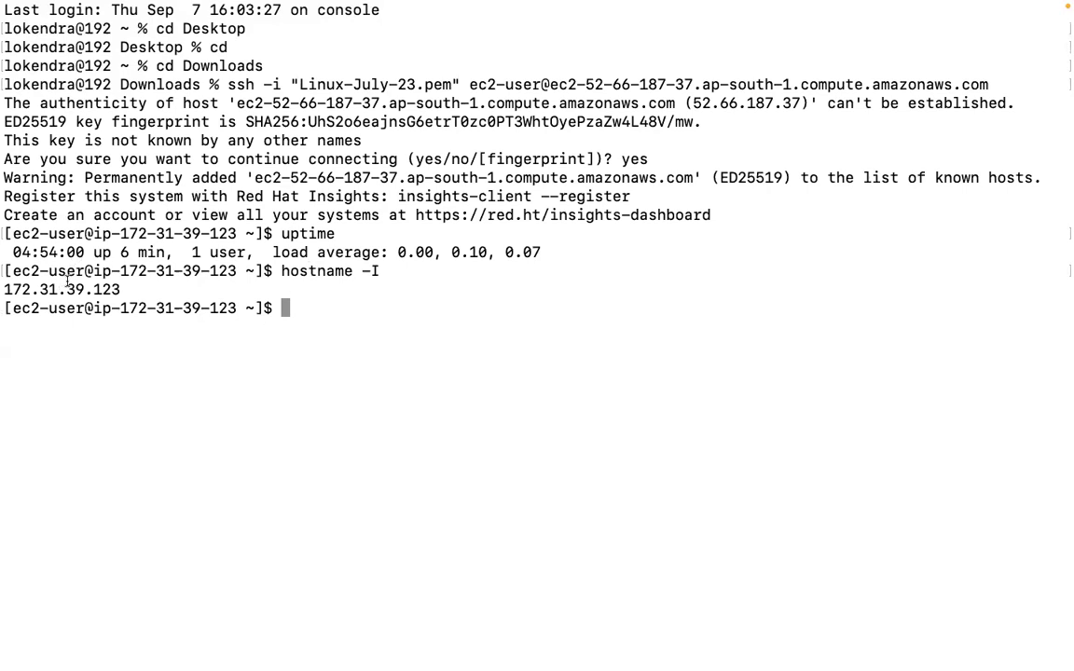
double_click(66, 287)
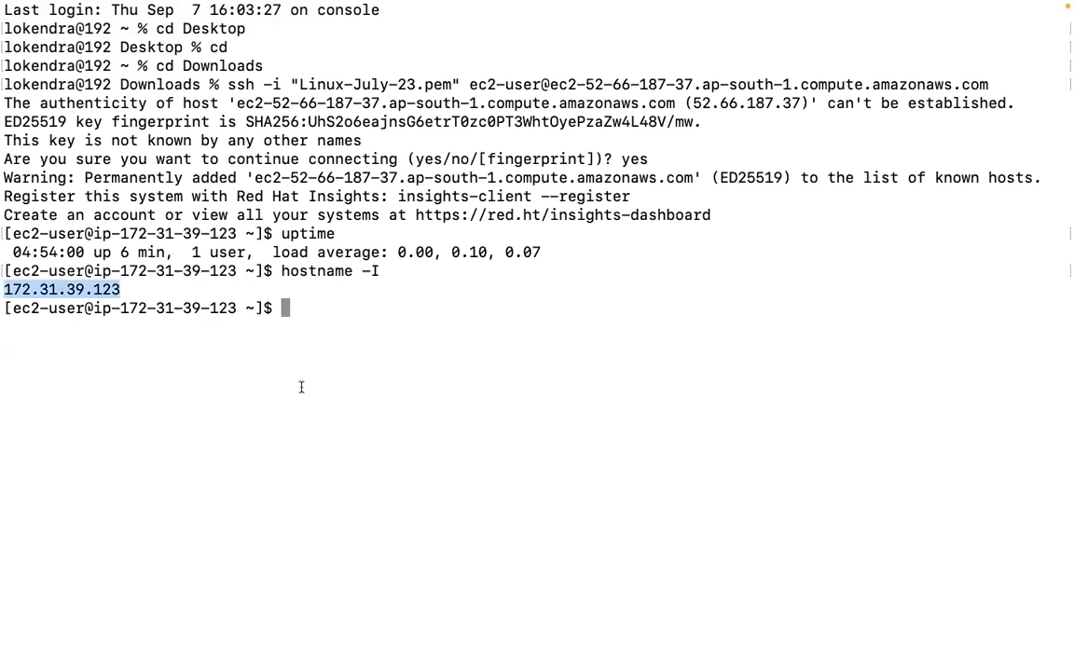
key("ctrl+Left")
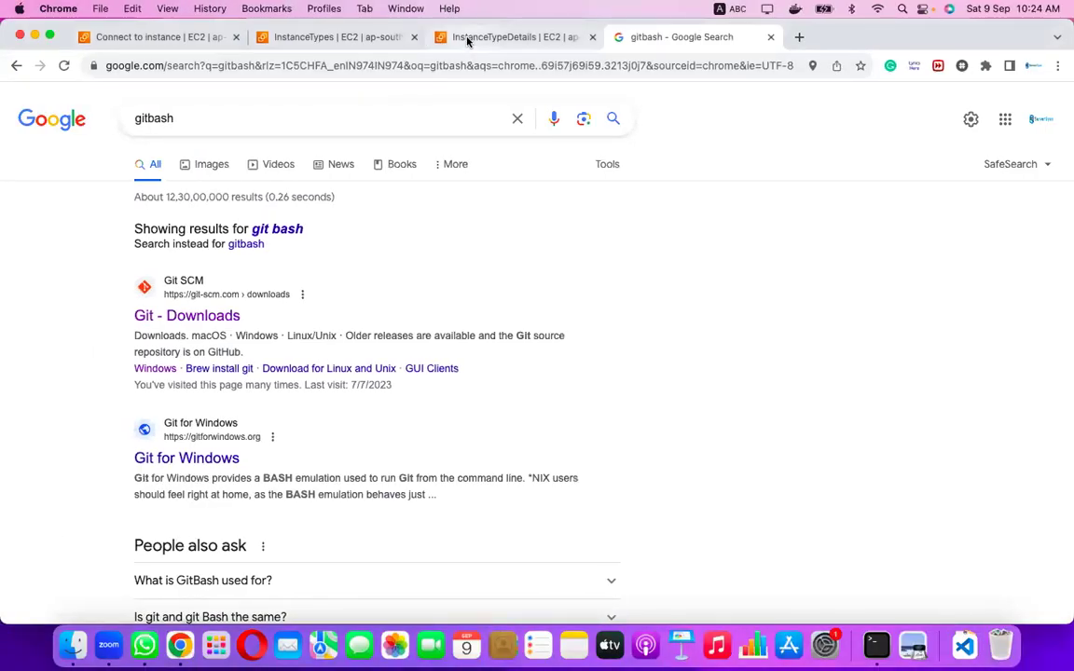
Move between the instance type details, instance types list and Connect to instance pages.
left_click(467, 41)
scroll(394, 261, "up", 3)
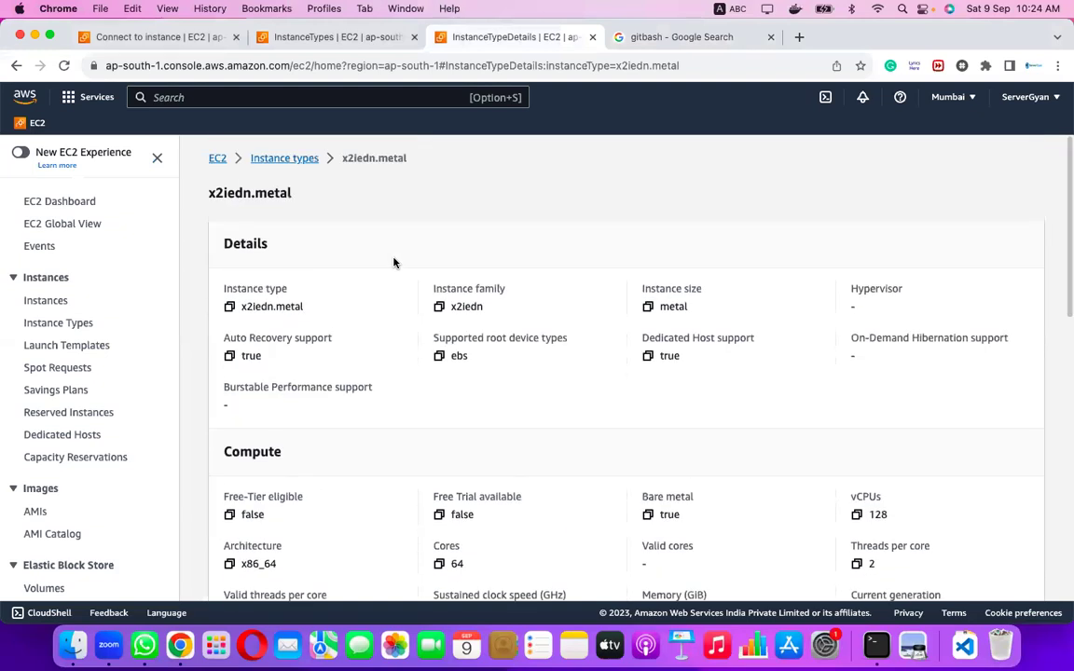
left_click(140, 37)
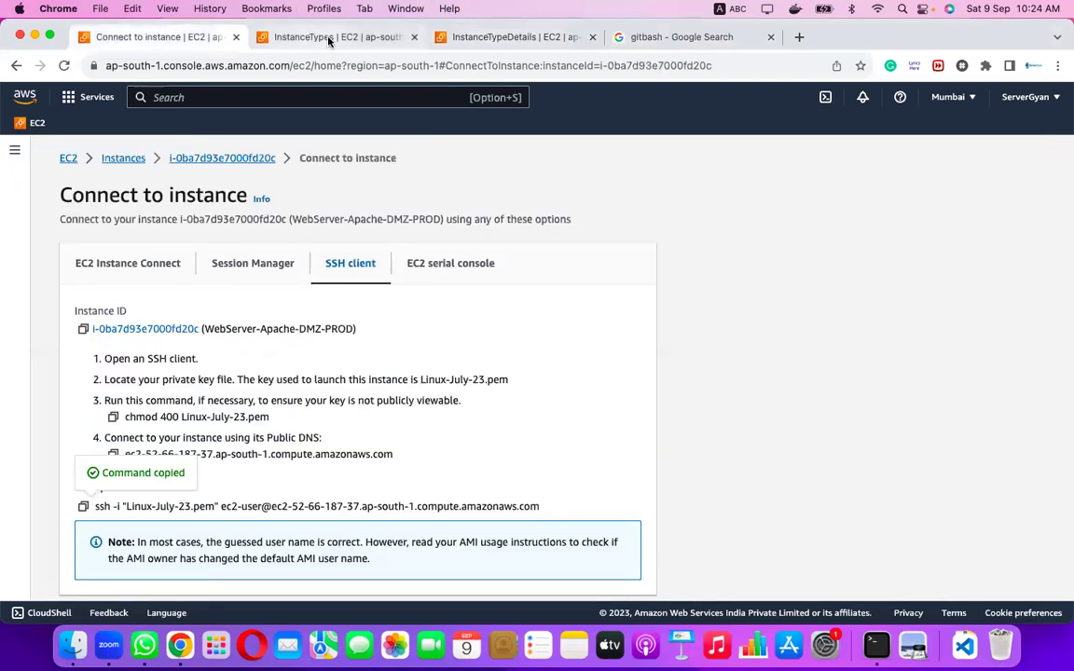
left_click(328, 37)
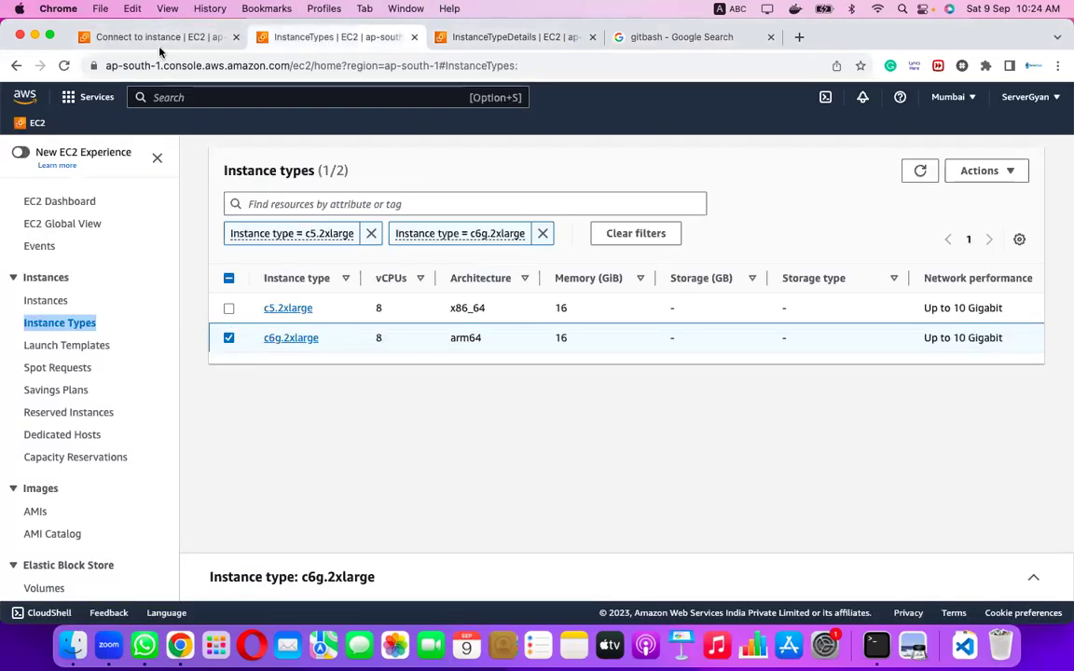
left_click(149, 37)
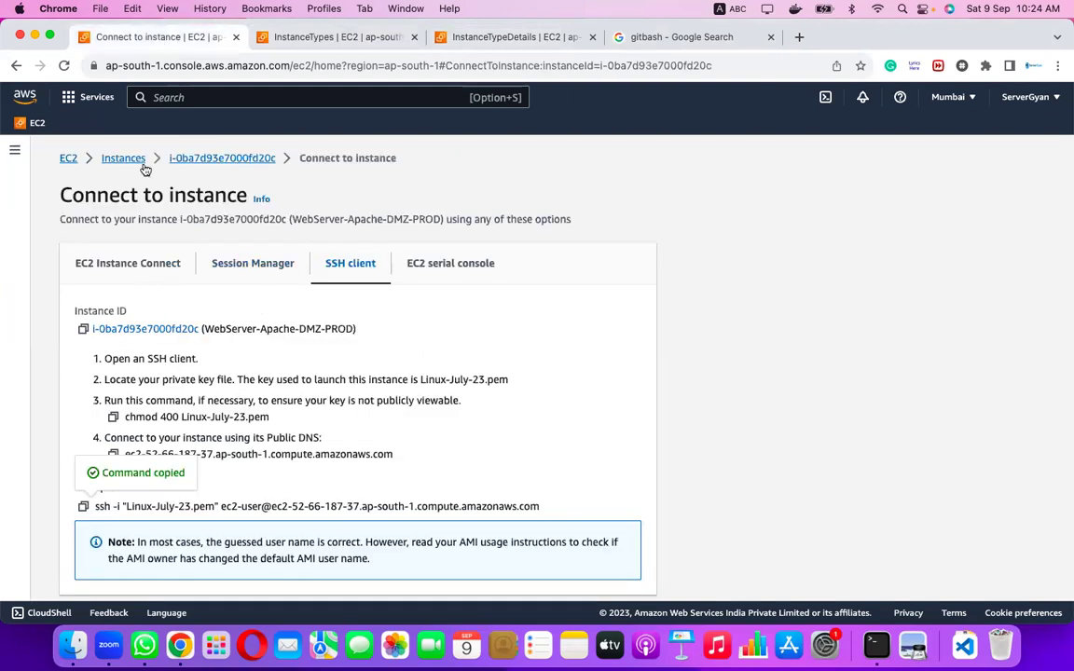
Open the WebServer-Apache-DMZ-PROD summary and copy its private IPv4 address 172.31.39.123.
left_click(199, 160)
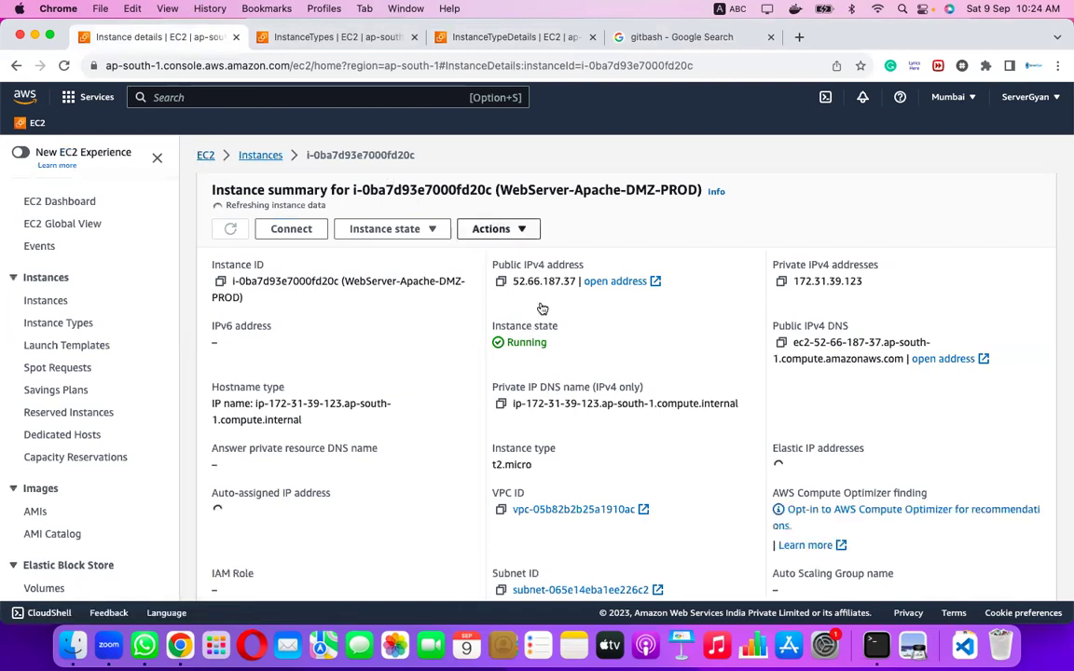
left_click(782, 280)
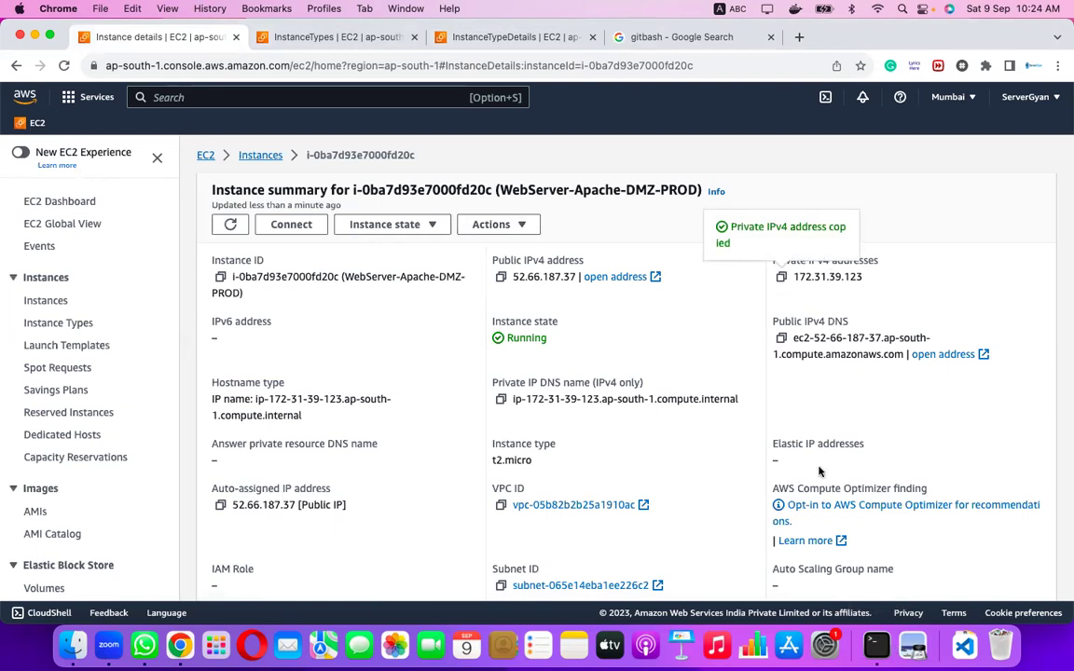
left_click(876, 646)
left_click(424, 227)
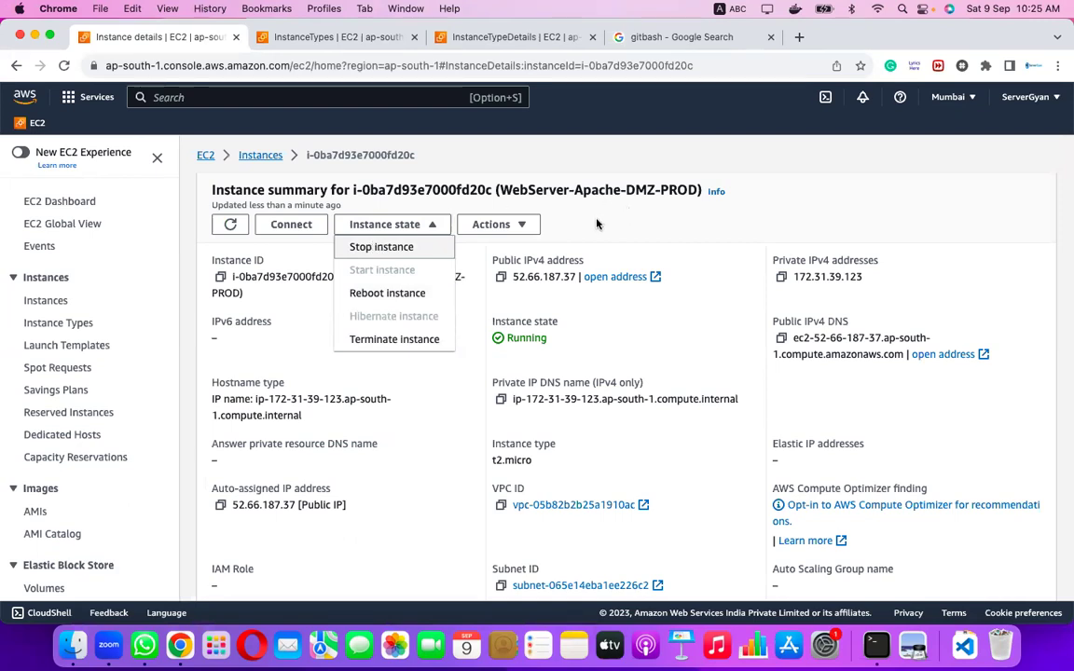
Open Actions > Manage instance state, then cancel back to the Instances list without changes.
left_click(503, 224)
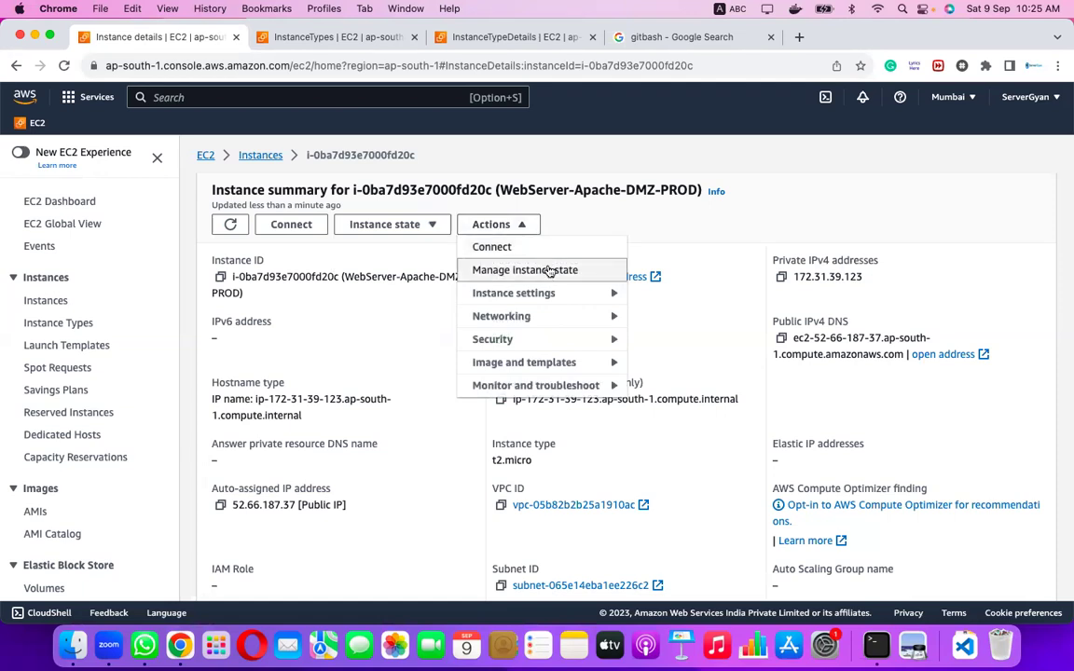
left_click(532, 269)
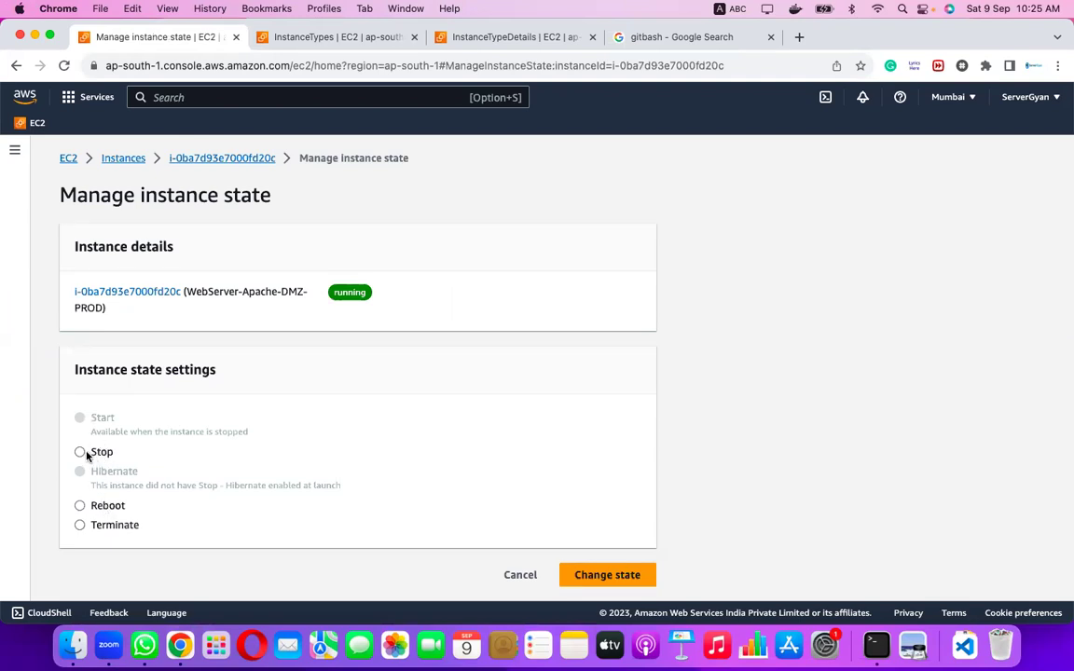
left_click(507, 576)
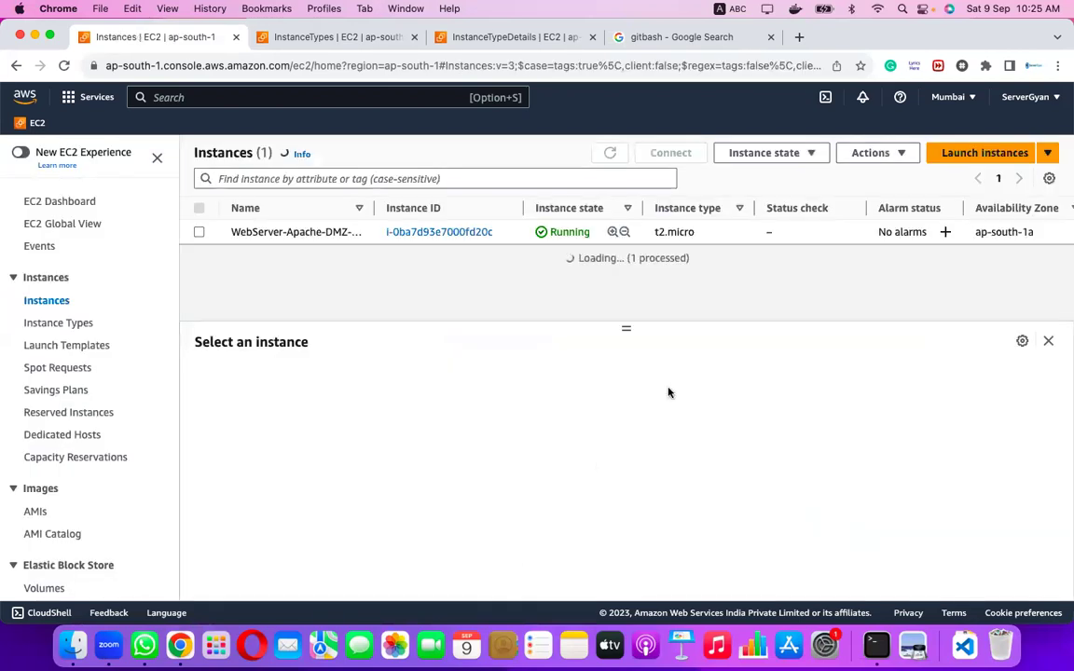
Look through the Actions > Instance settings options and close the menu.
left_click(904, 159)
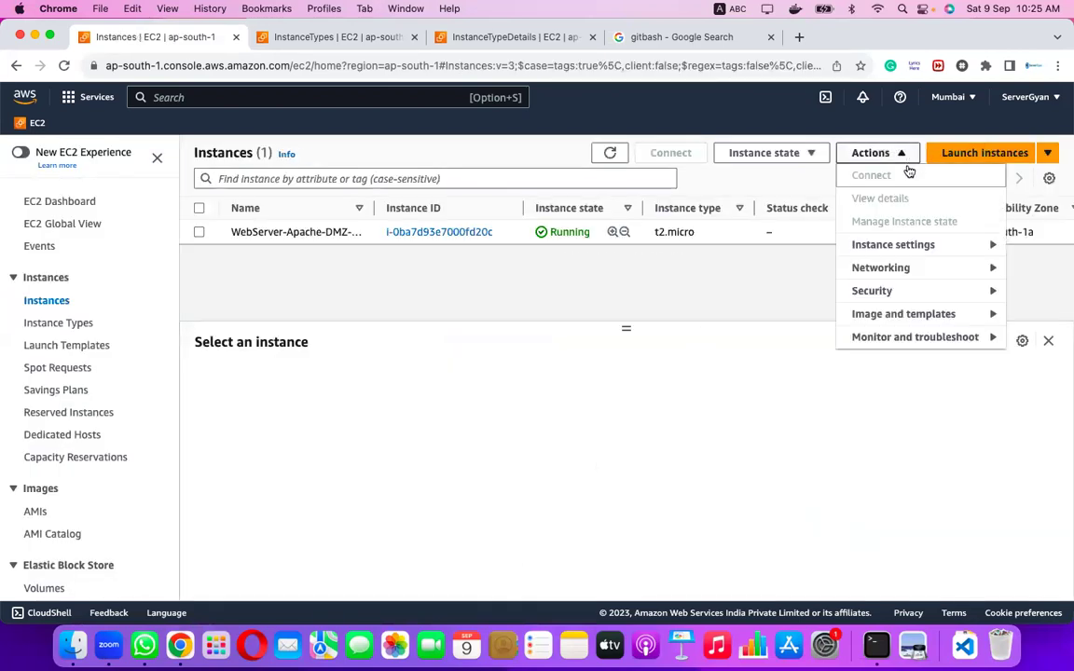
left_click(922, 246)
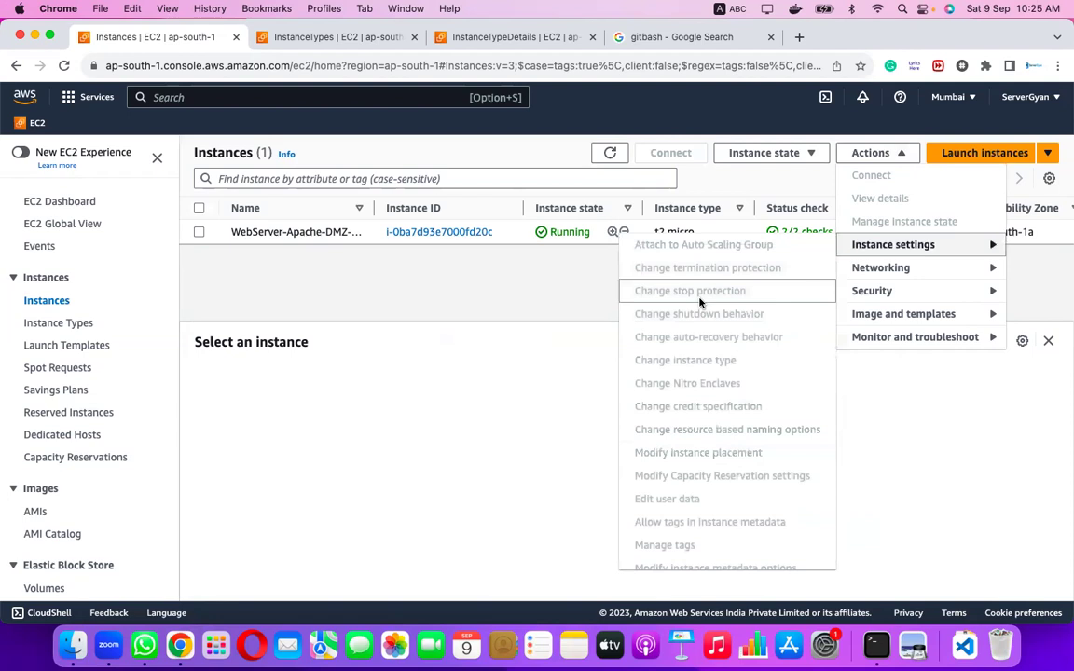
scroll(702, 297, "down", 1)
scroll(701, 297, "up", 1)
left_click(436, 299)
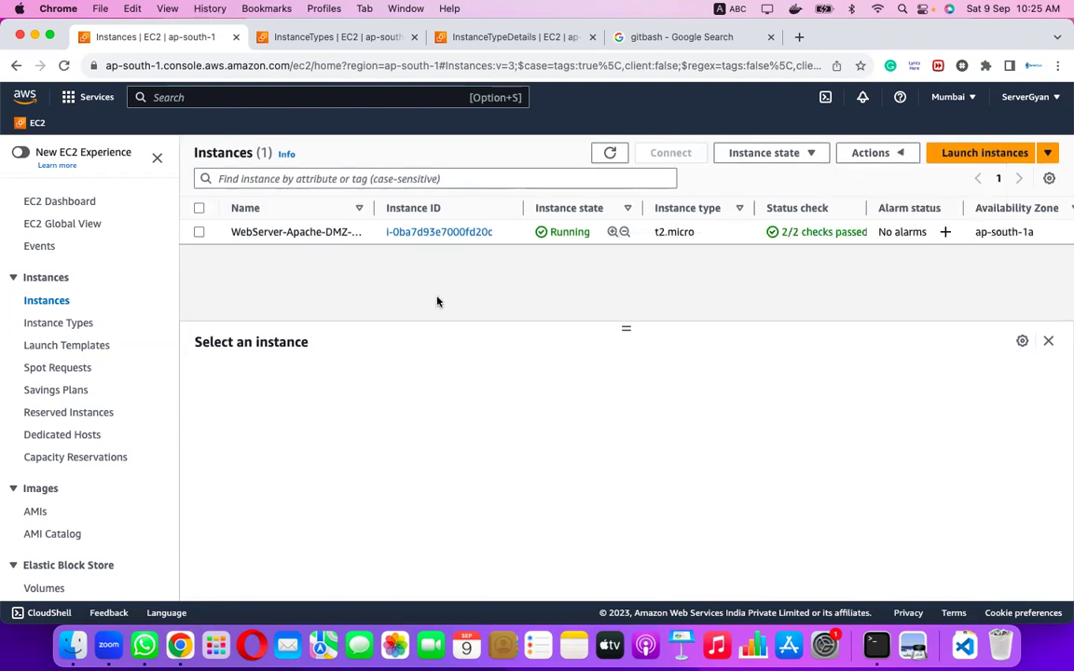
Select WebServer-Apache-DMZ-PROD and browse its Networking, Image and templates, and Monitor and troubleshoot actions.
left_click(200, 233)
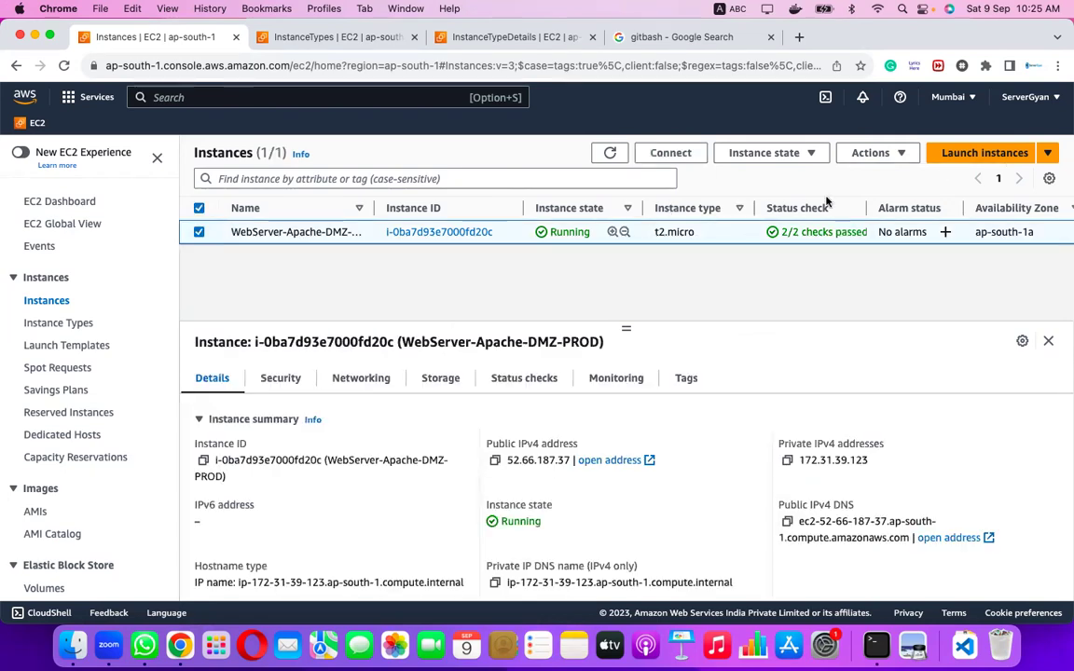
left_click(900, 155)
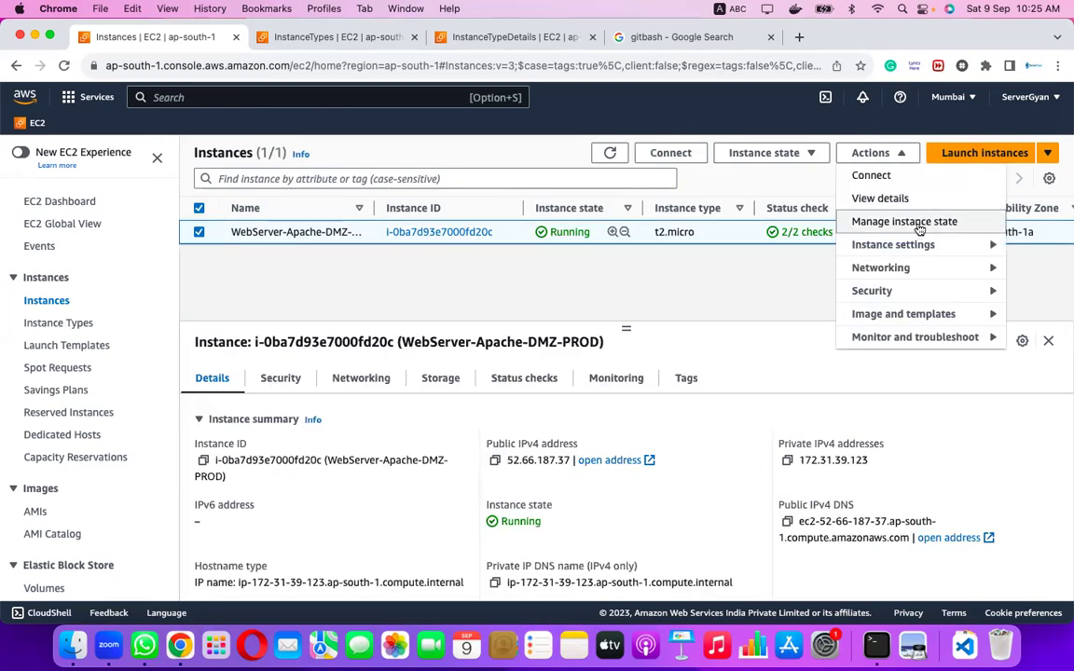
mouse_move(923, 246)
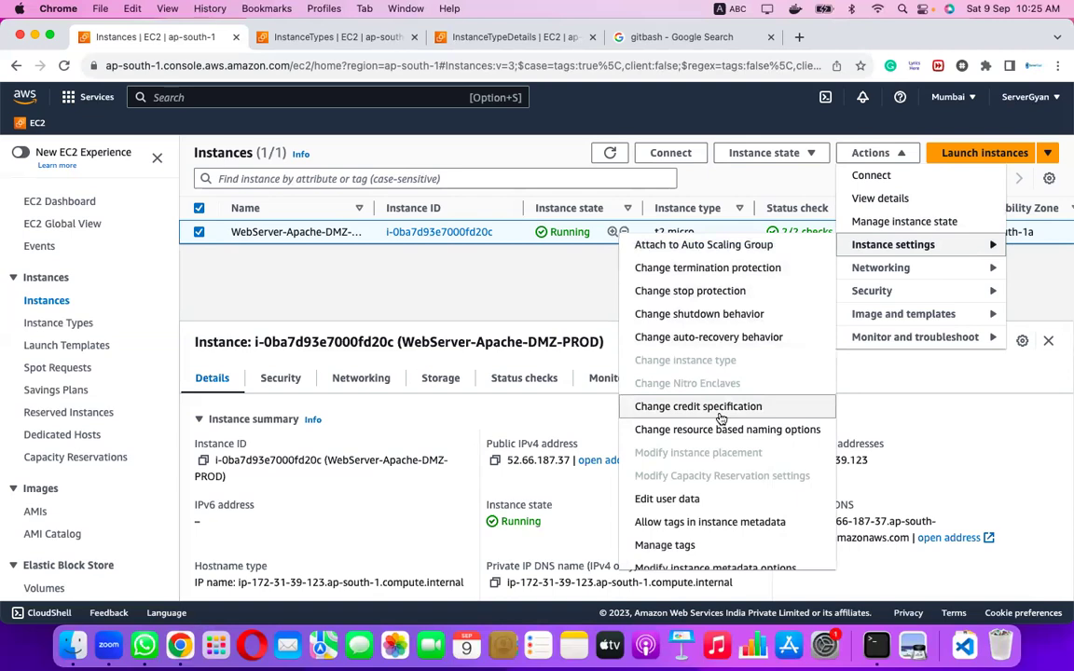
scroll(720, 418, "down", 1)
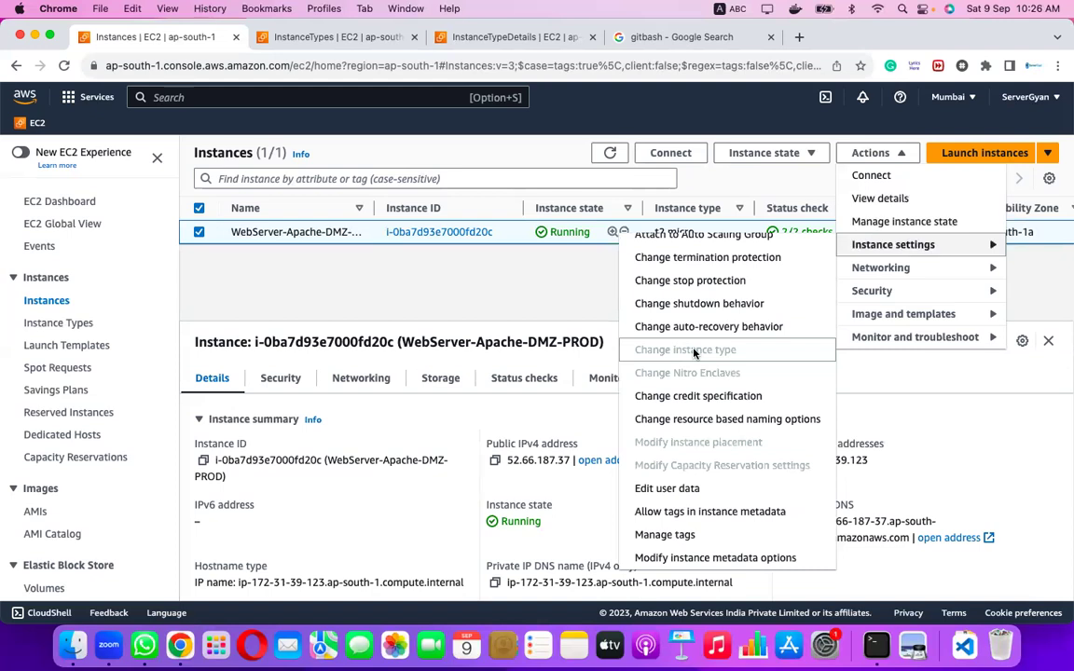
left_click(893, 270)
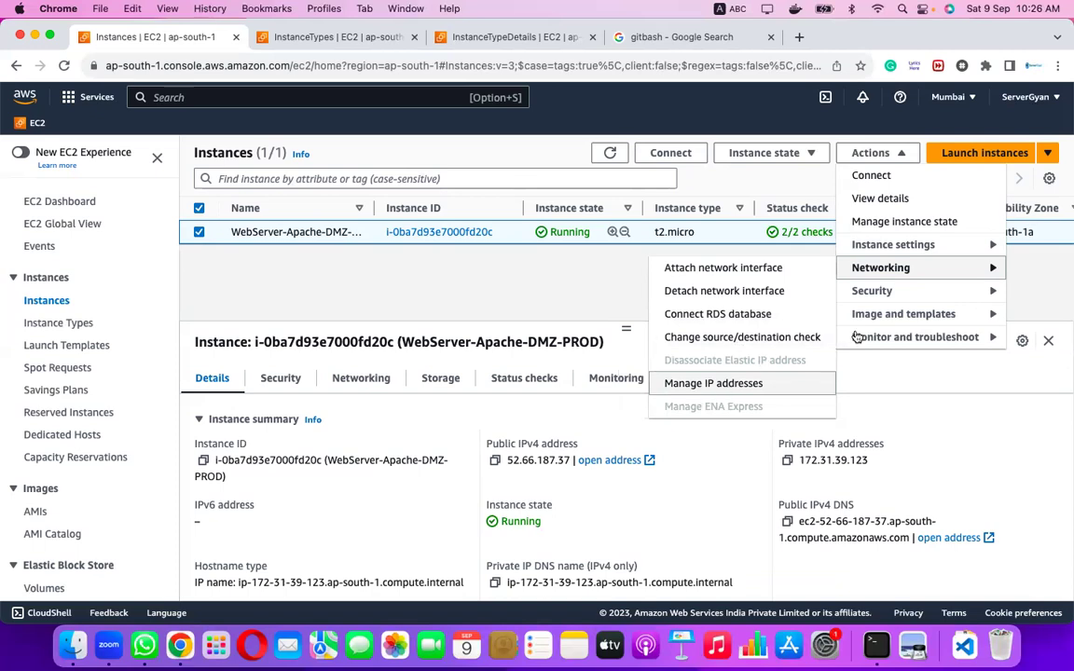
mouse_move(893, 298)
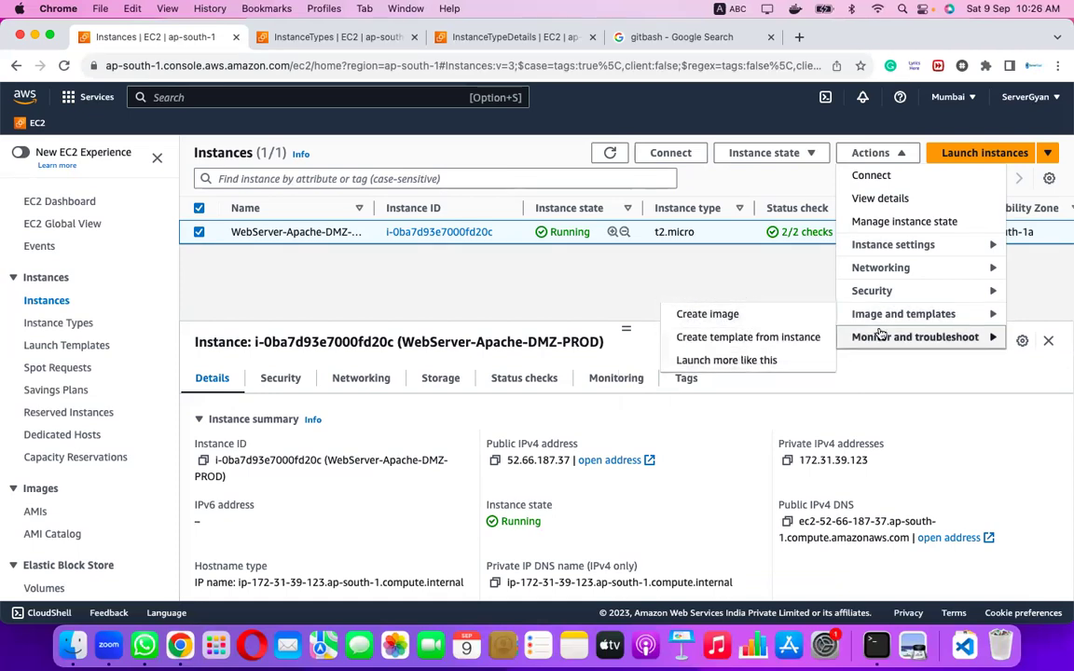
mouse_move(867, 338)
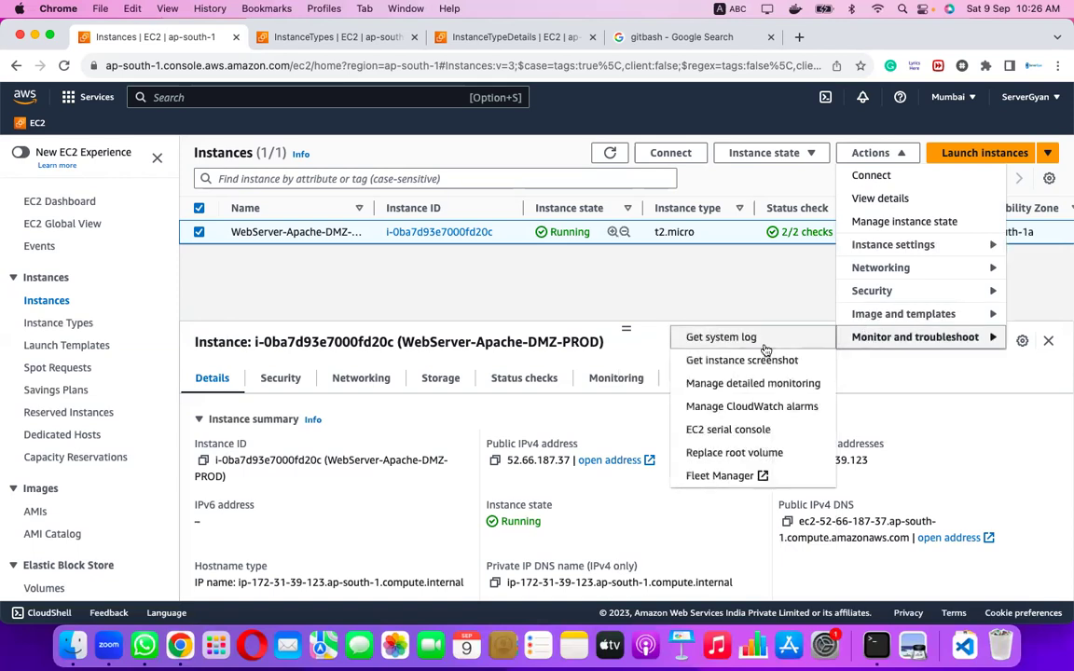
right_click(727, 341)
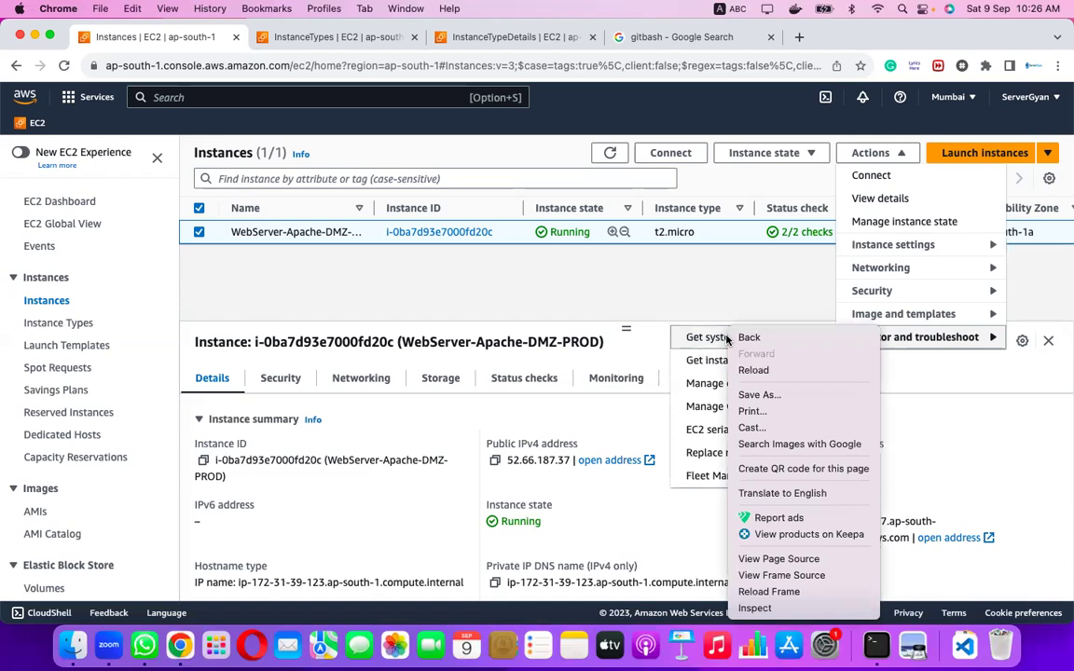
Open Get system log and scroll the boot output down to the RHEL 9.2 login prompt and back.
left_click(716, 340)
left_click(716, 340)
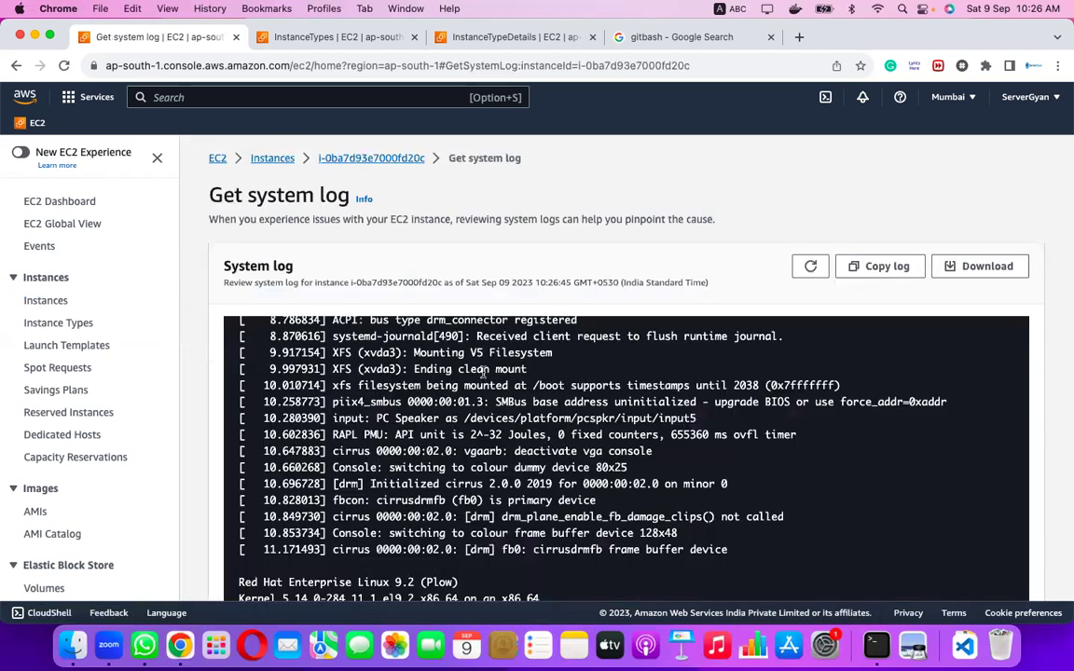
scroll(606, 424, "up", 10)
scroll(605, 424, "up", 10)
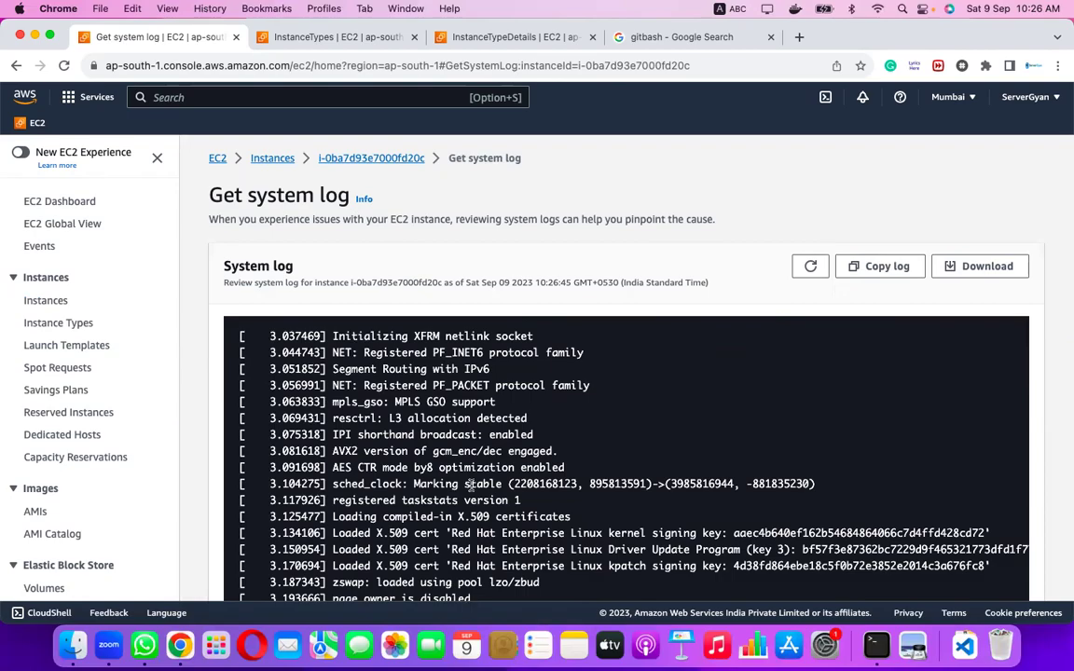
scroll(470, 483, "down", 5)
scroll(471, 484, "down", 20)
scroll(470, 484, "down", 20)
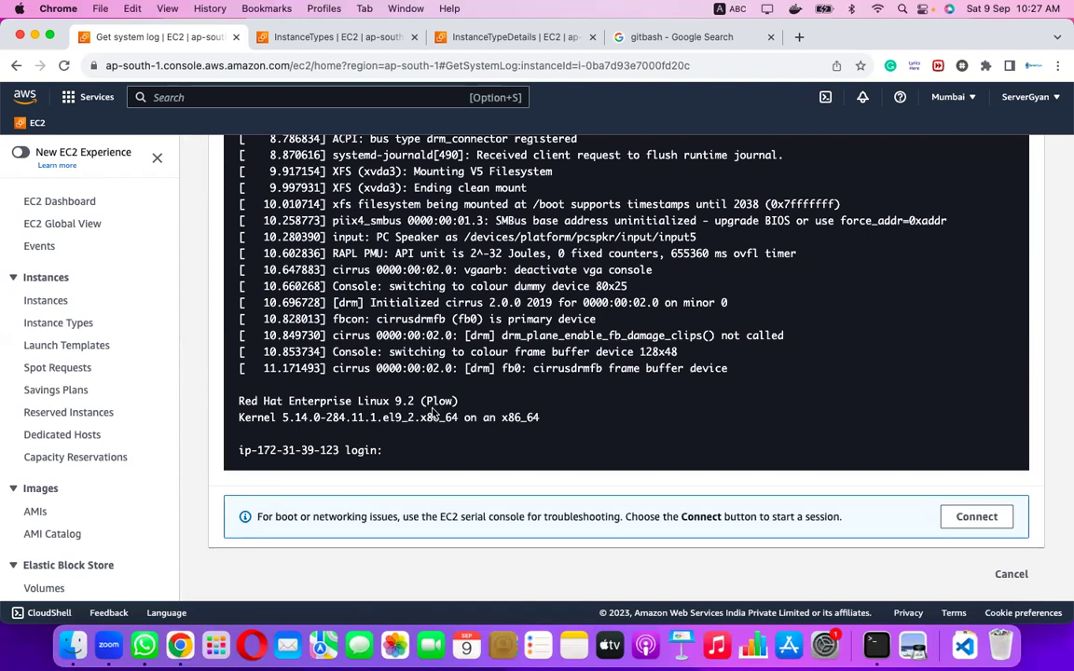
scroll(432, 411, "up", 15)
scroll(431, 411, "up", 15)
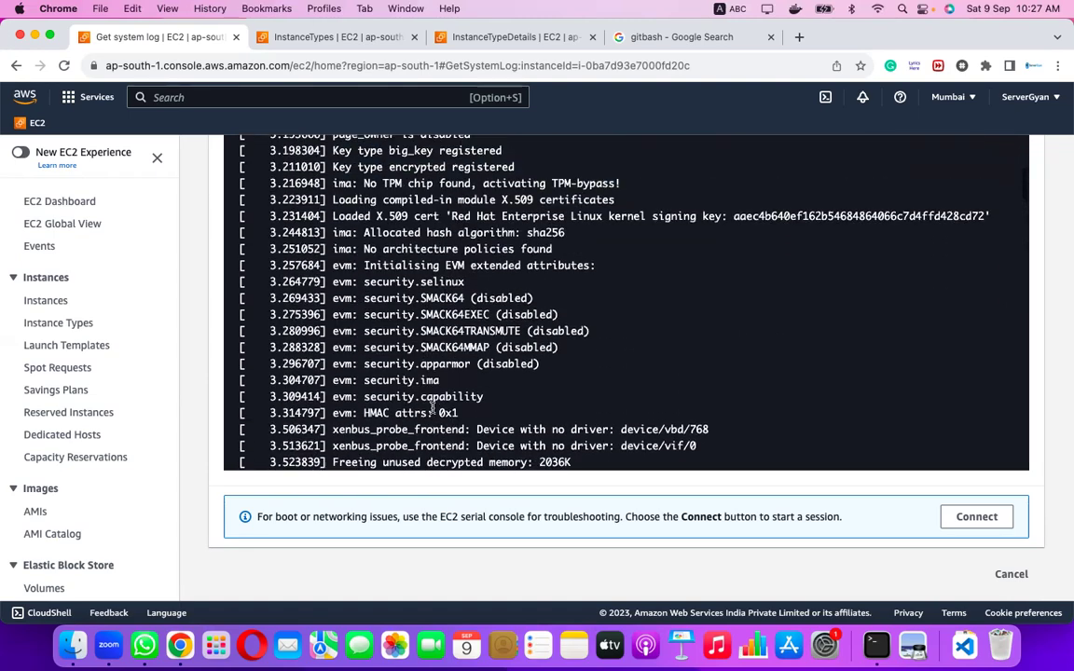
scroll(432, 411, "up", 5)
scroll(432, 411, "up", 5)
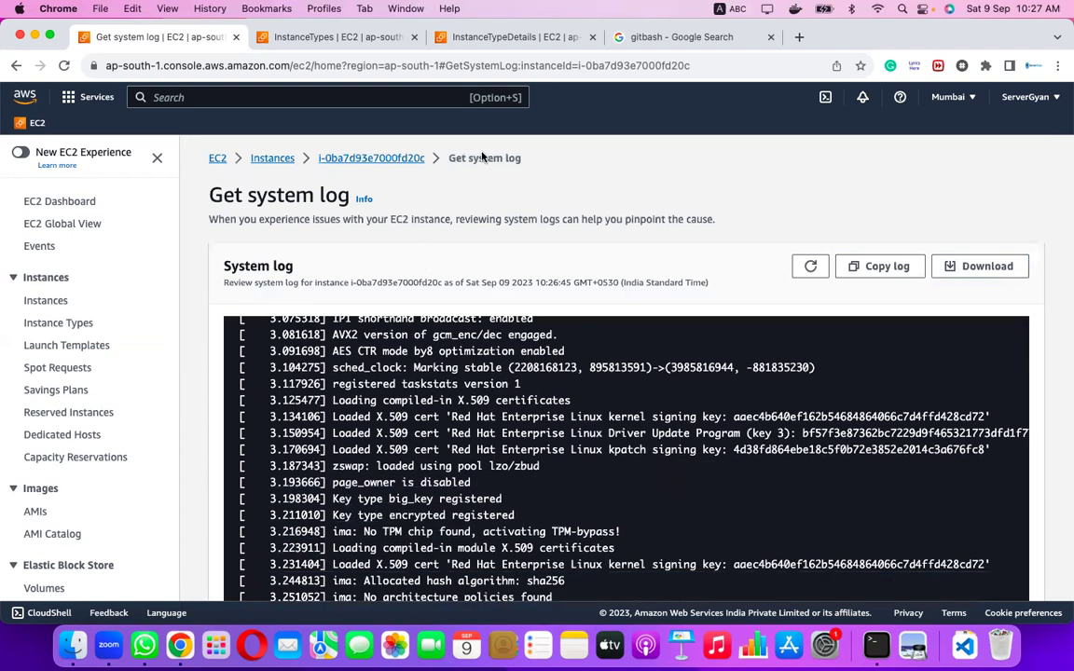
Get the instance screenshot from Monitor and troubleshoot, then return to the instance summary.
left_click(415, 160)
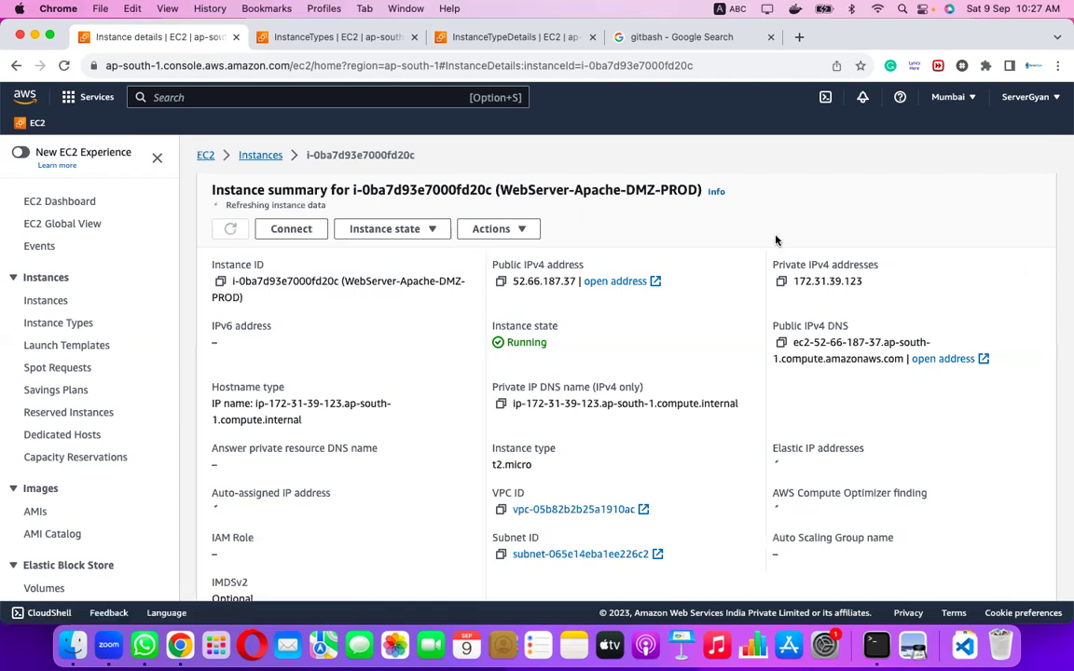
left_click(492, 228)
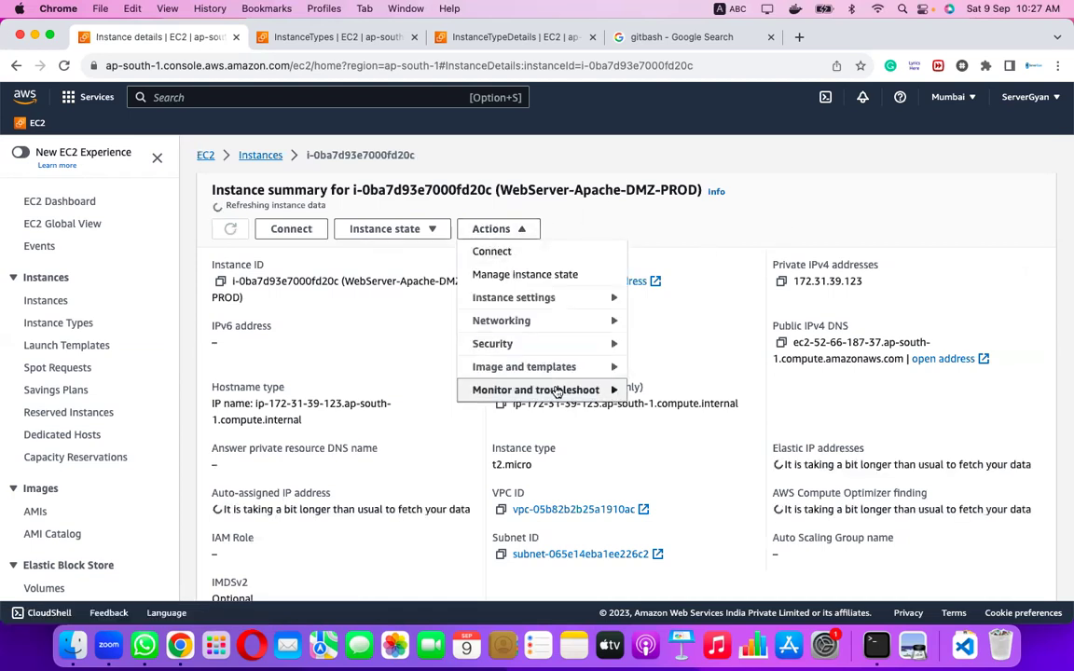
left_click(557, 391)
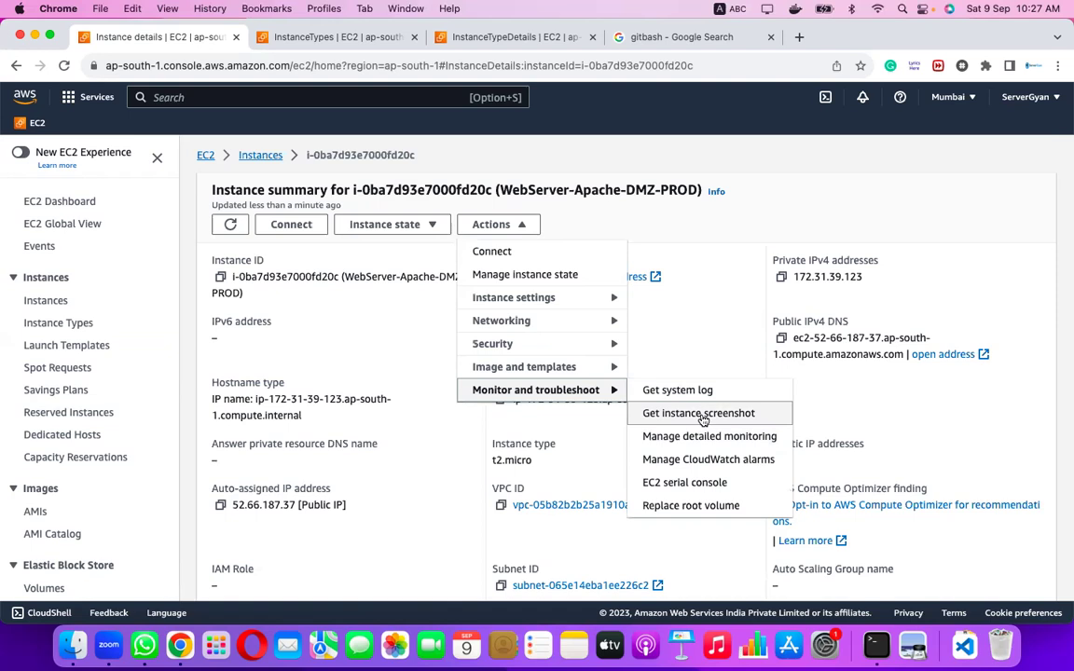
left_click(702, 420)
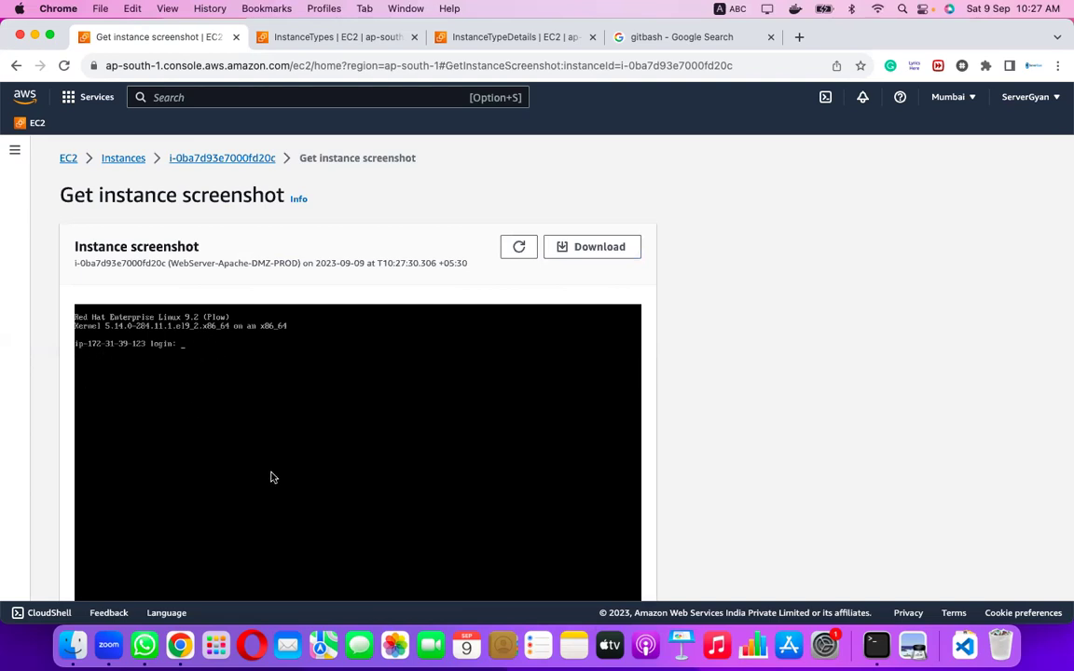
scroll(270, 475, "down", 2)
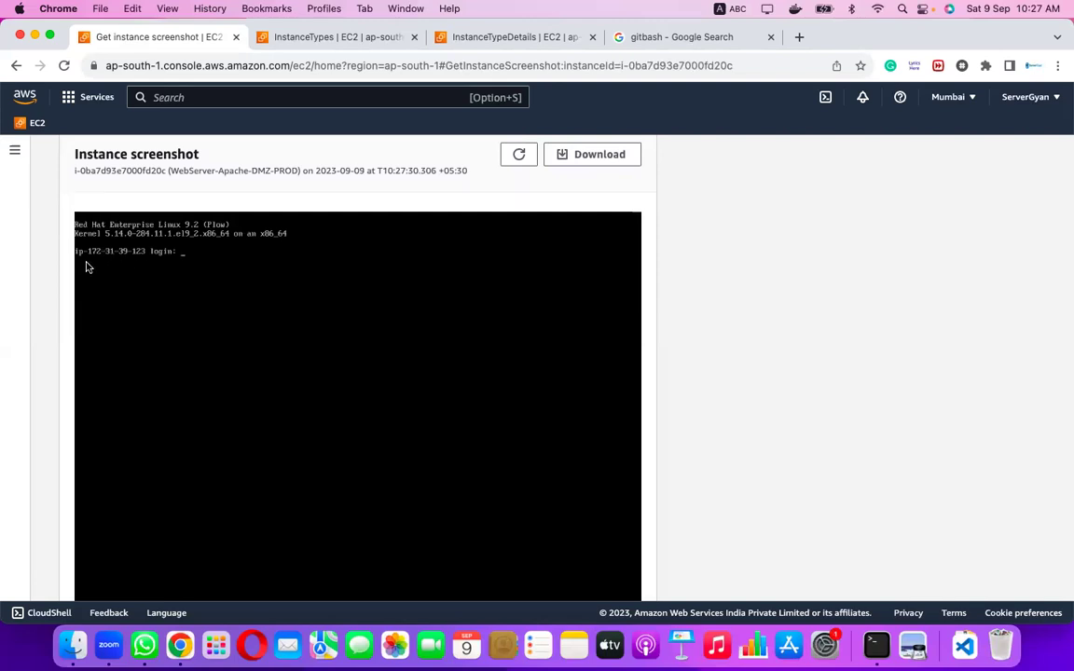
scroll(126, 227, "up", 1)
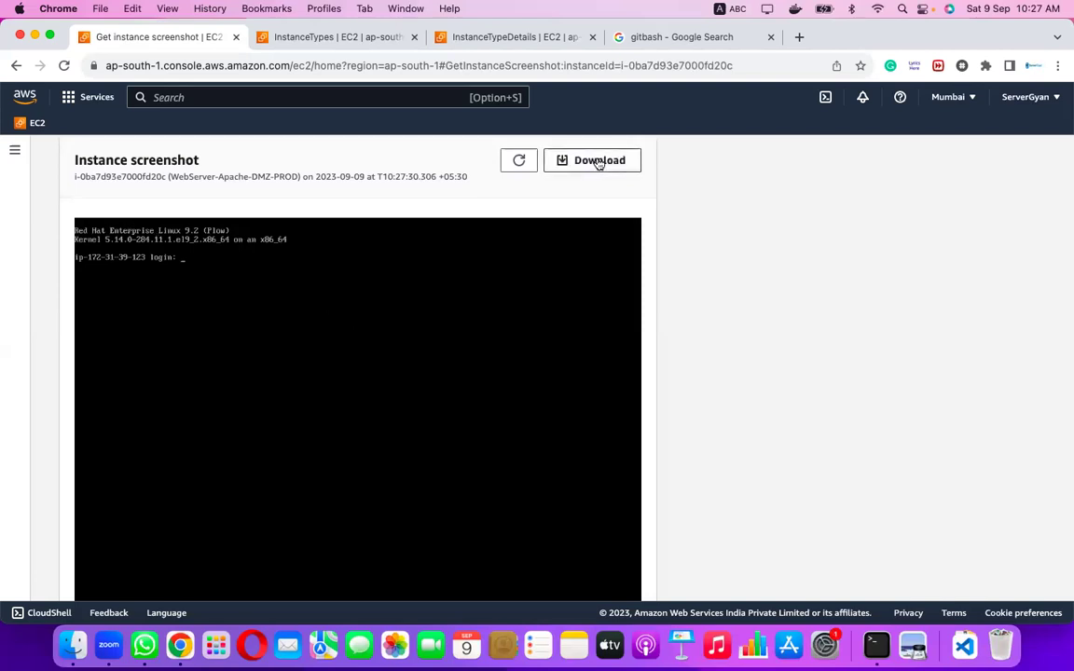
scroll(598, 163, "up", 3)
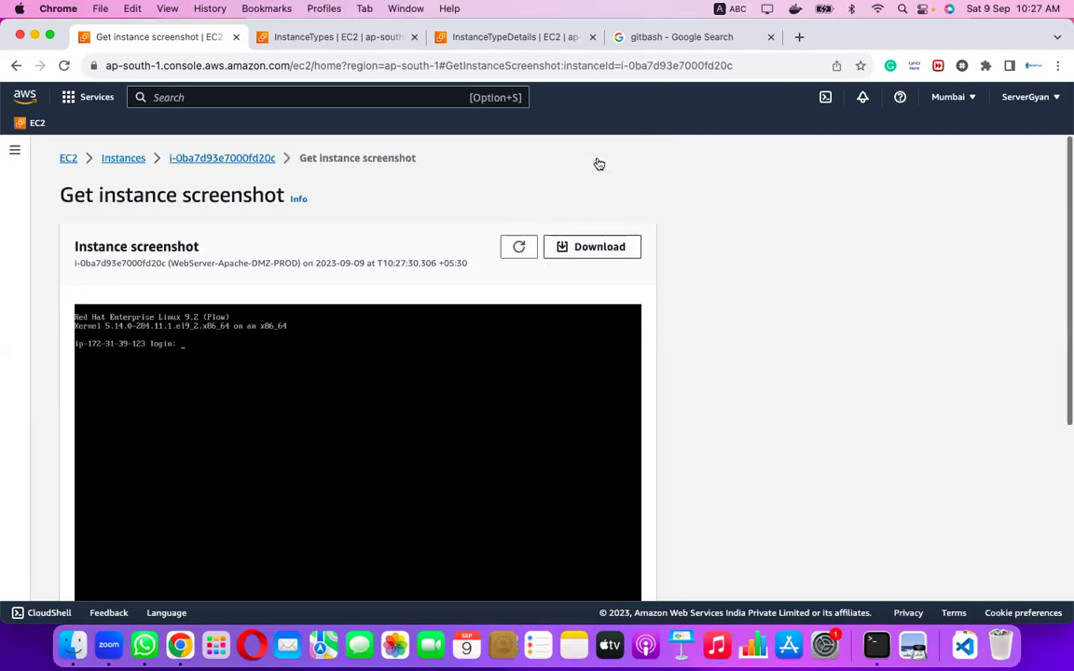
left_click(192, 160)
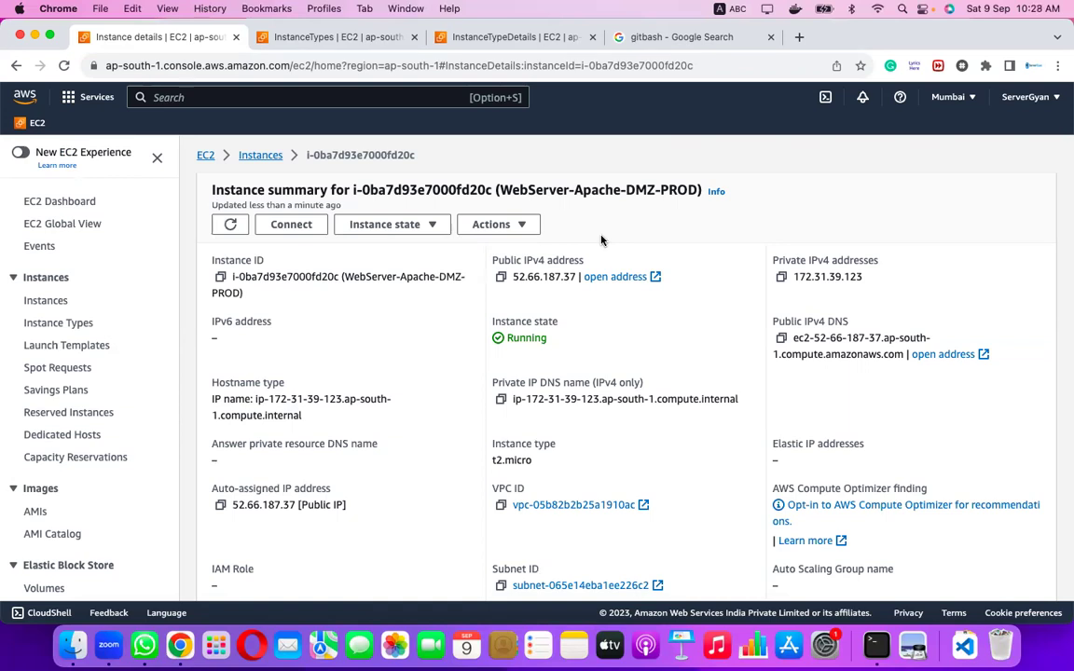
Allocate Elastic IP 13.200.65.2 from Amazon's IPv4 pool using the default settings.
scroll(47, 410, "down", 5)
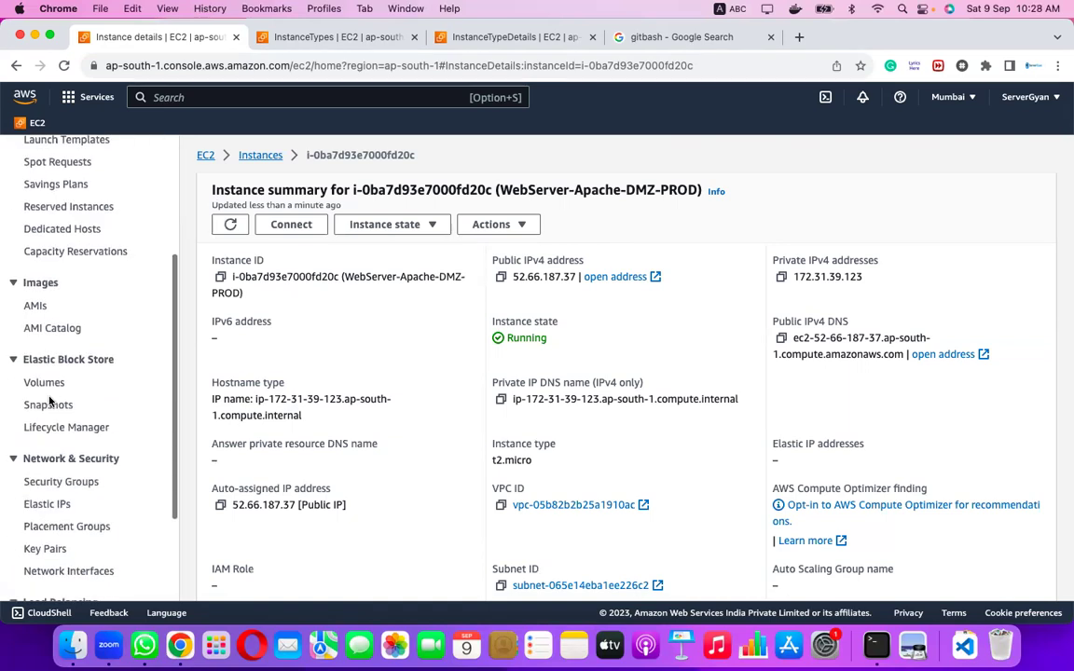
left_click(49, 504)
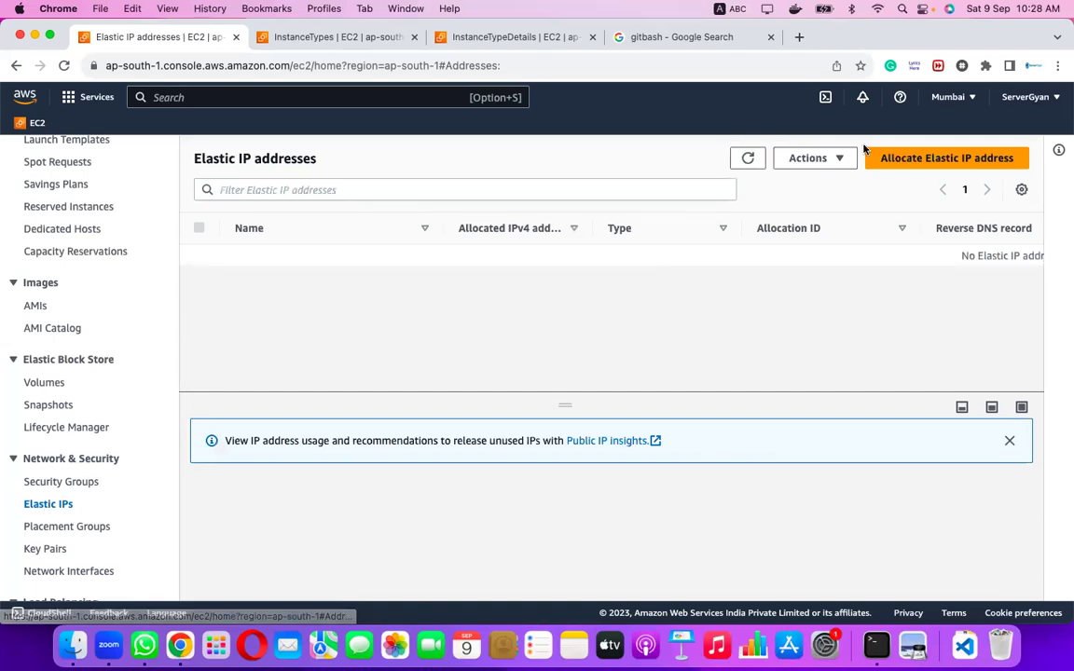
left_click(918, 159)
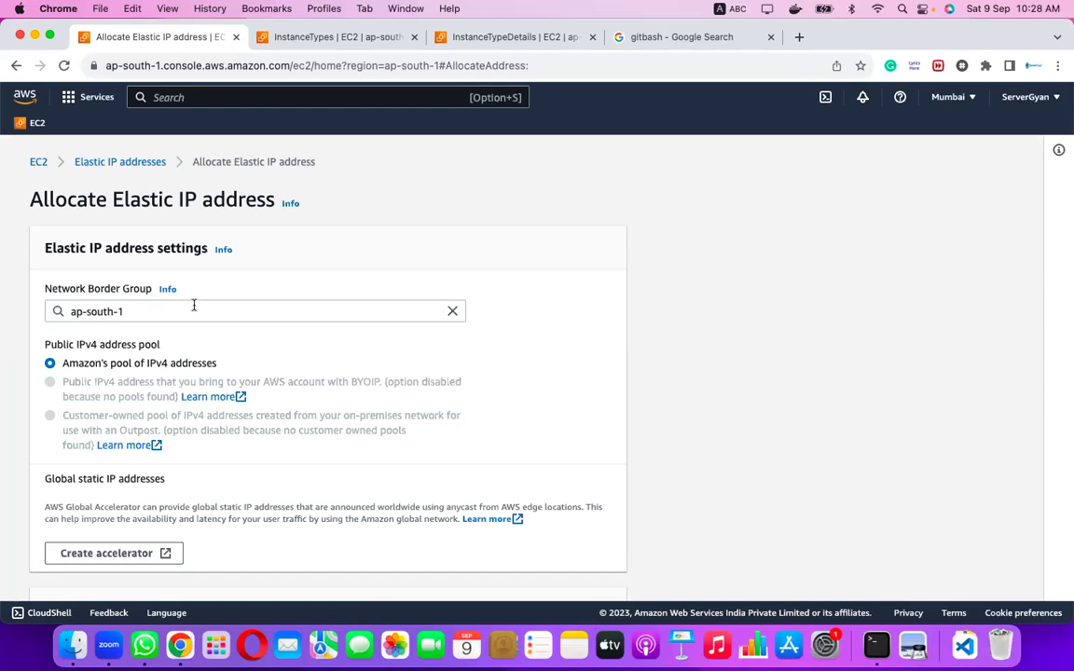
scroll(228, 346, "down", 2)
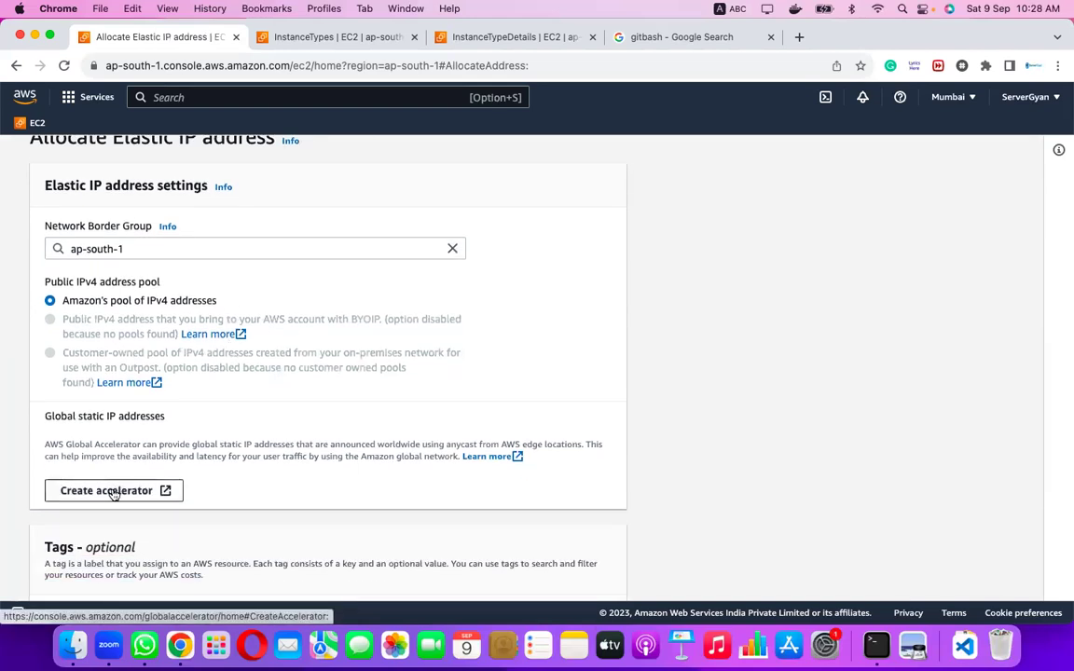
scroll(247, 415, "down", 3)
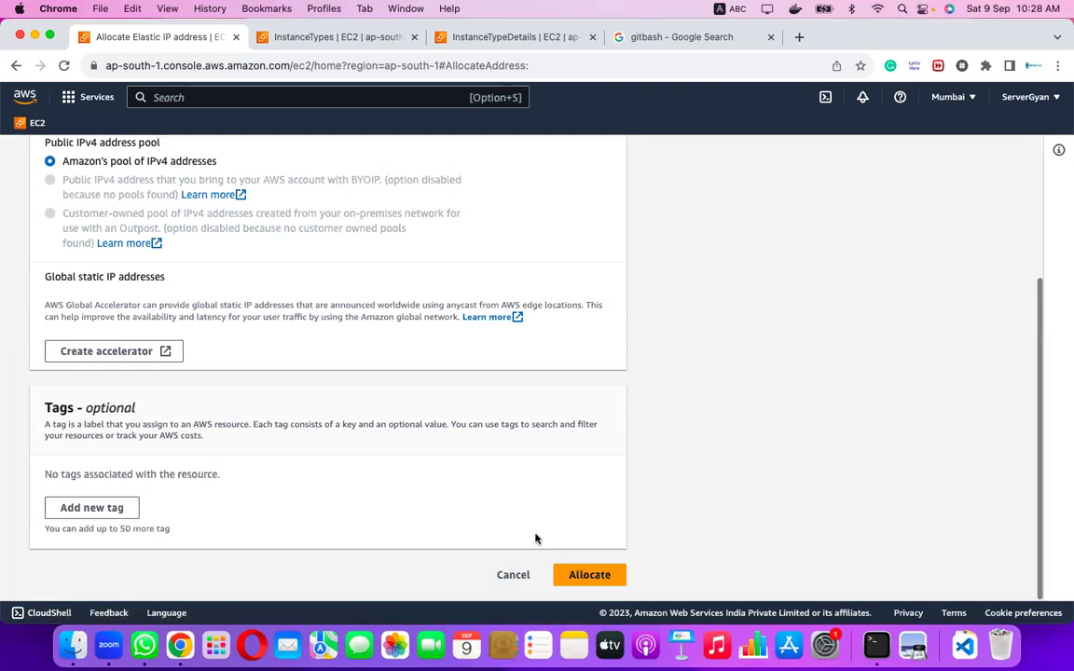
left_click(581, 572)
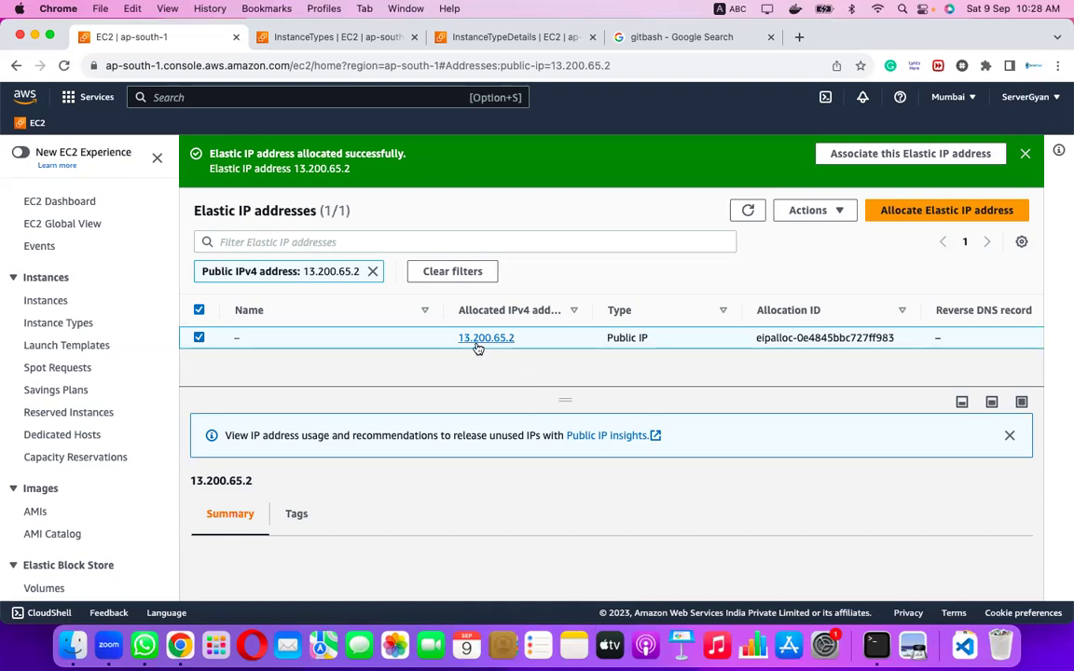
left_click(838, 213)
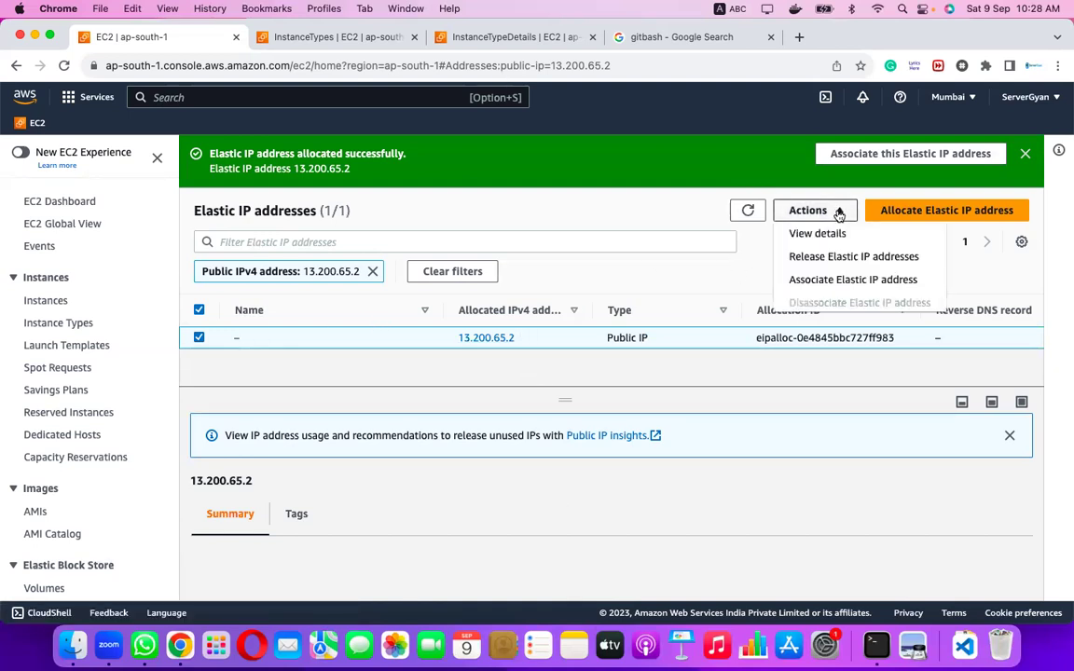
Associate Elastic IP 13.200.65.2 with instance i-0ba7d93e7000fd20c (WebServer-Apache-DMZ-PROD).
left_click(844, 281)
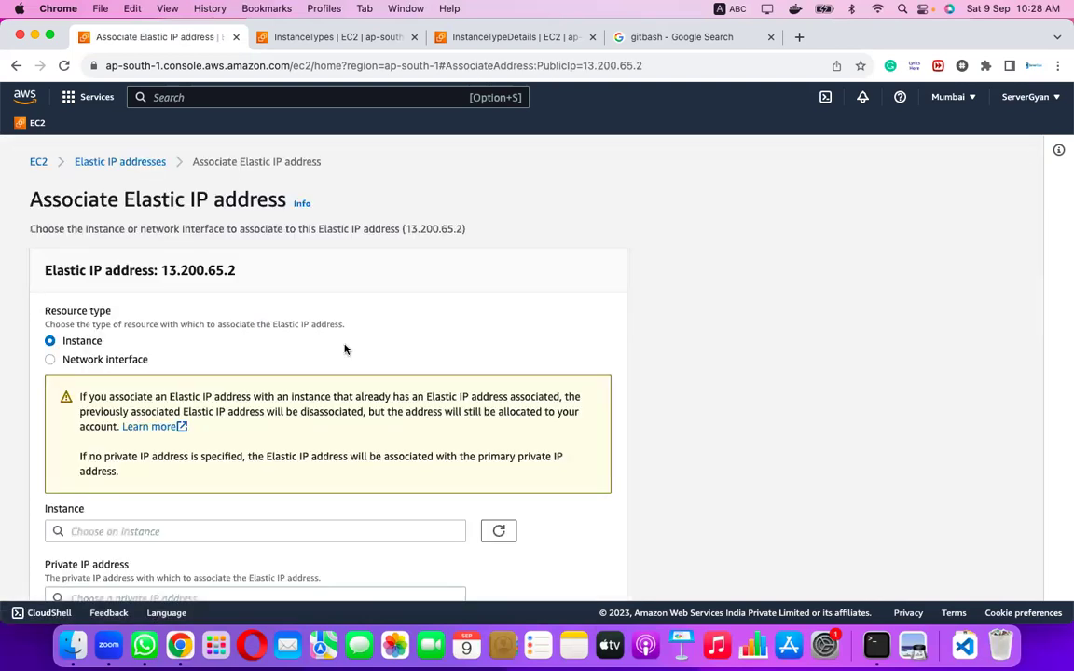
scroll(299, 436, "down", 1)
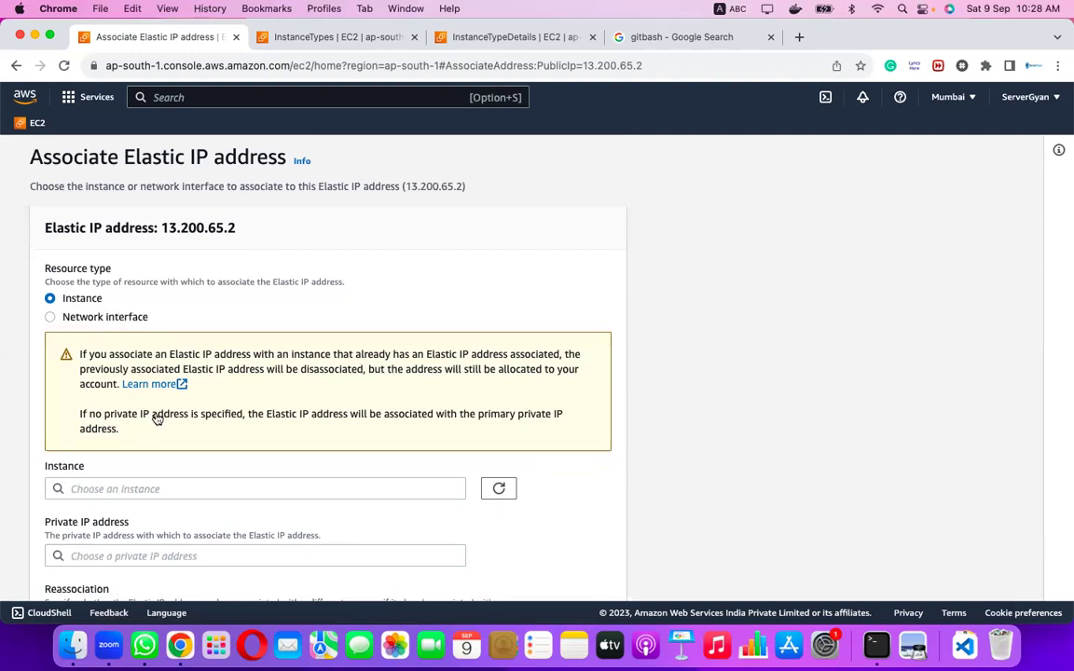
left_click(187, 487)
left_click(198, 512)
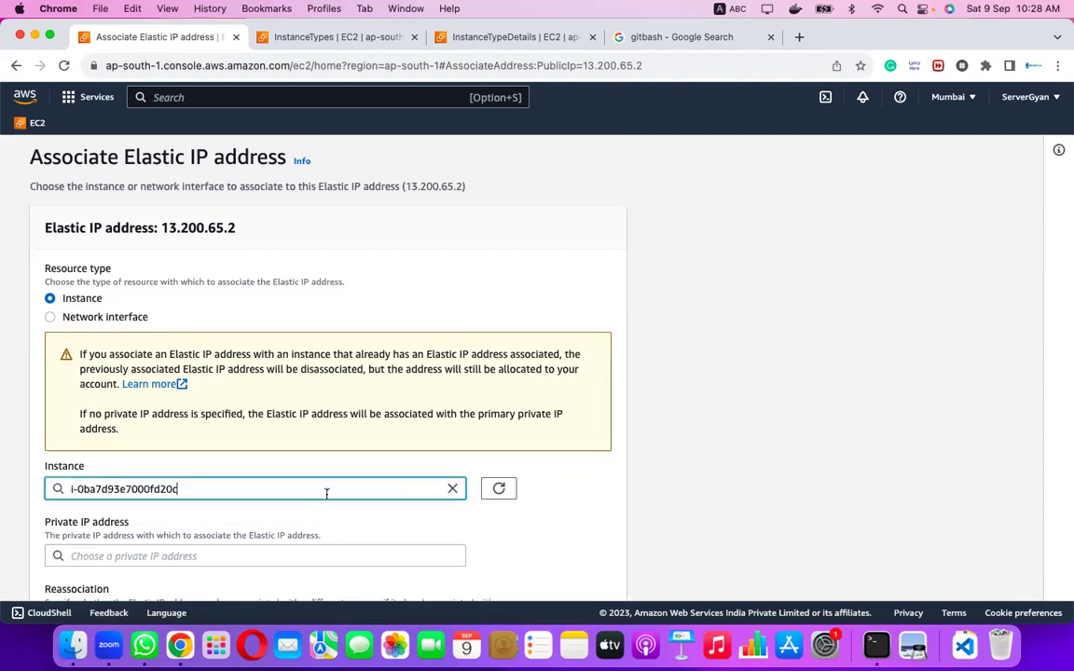
scroll(327, 494, "down", 2)
left_click(587, 575)
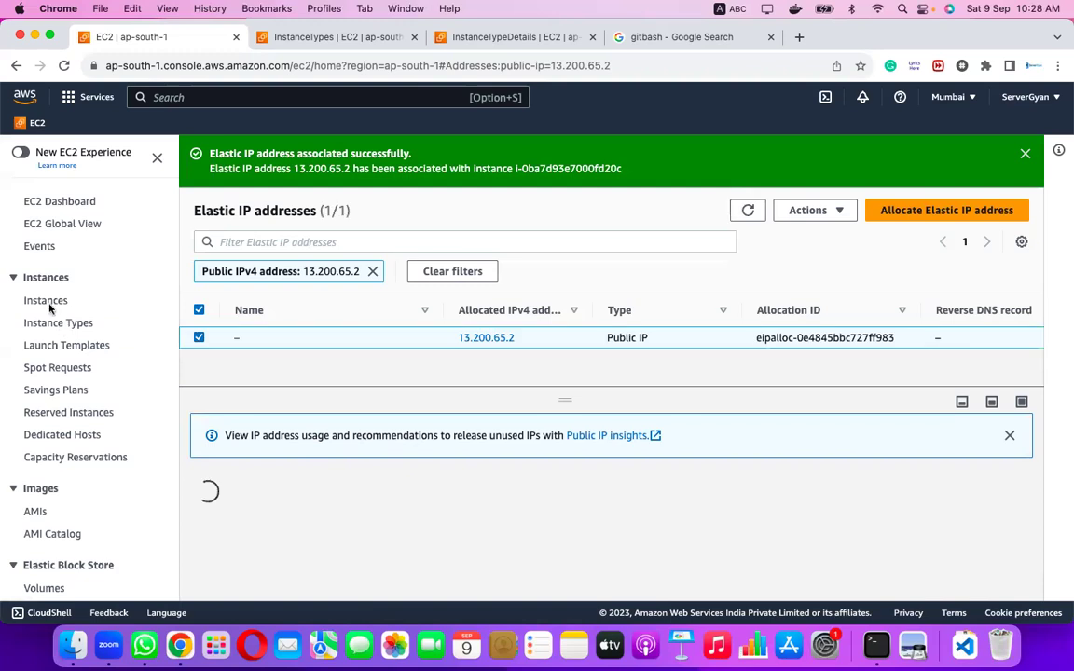
Select the WebServer instance and verify Elastic IP 13.200.65.2 in its Details tab.
left_click(44, 301)
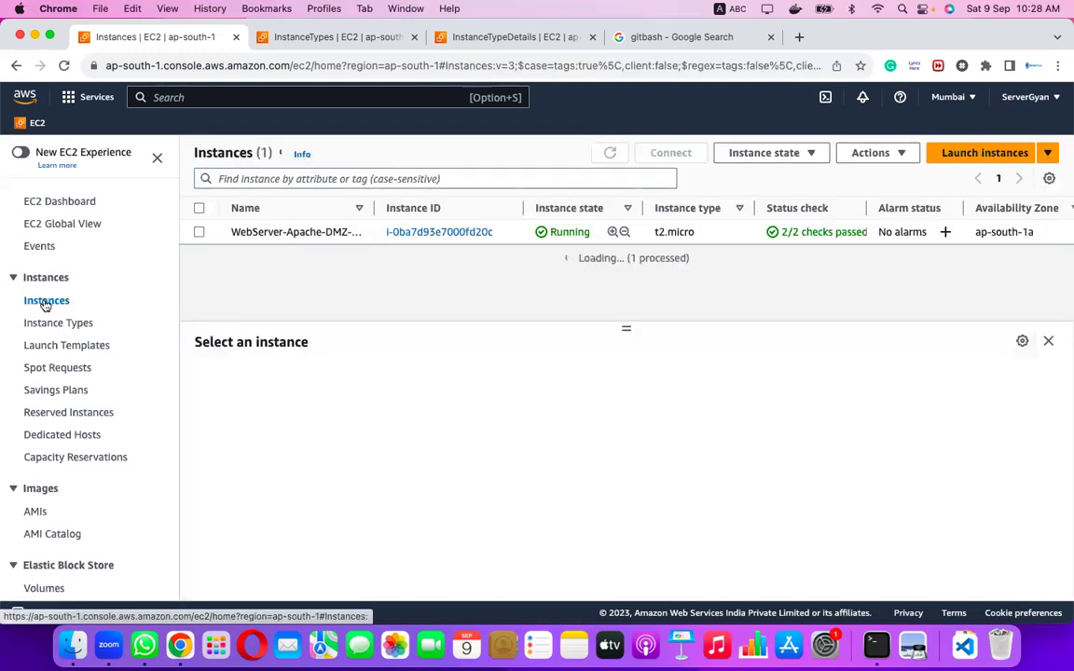
left_click(199, 233)
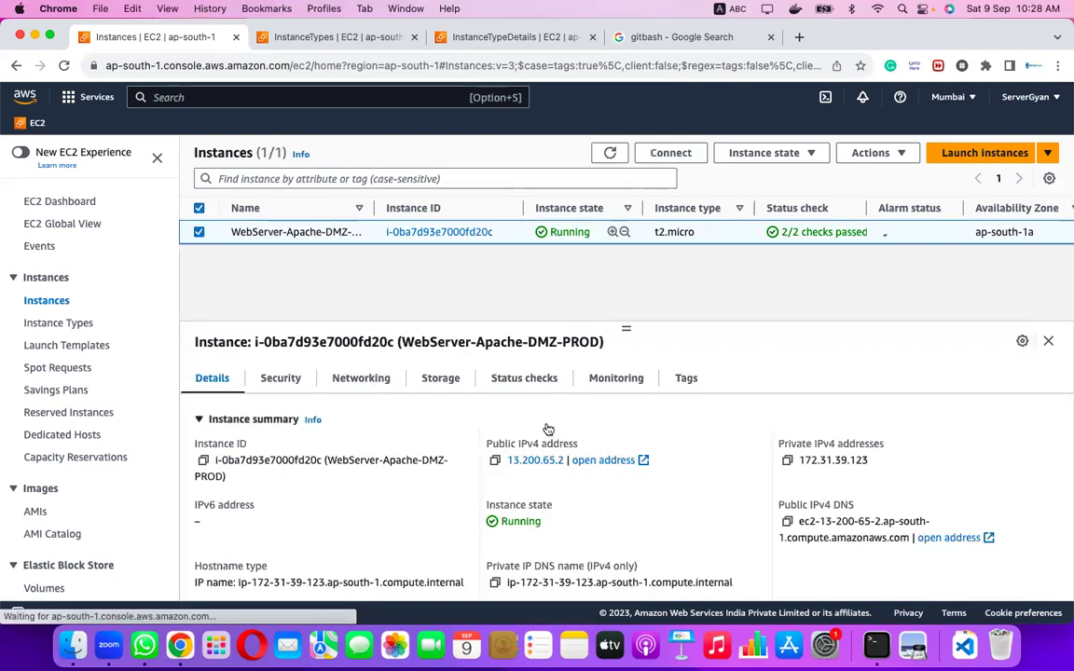
scroll(715, 524, "down", 5)
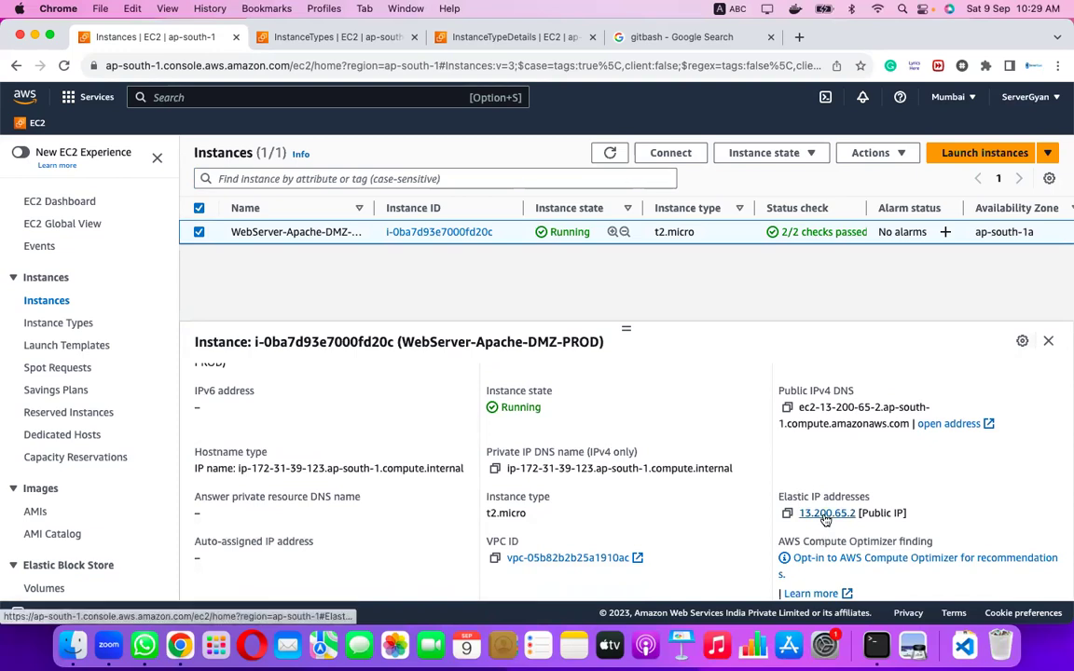
scroll(825, 518, "up", 5)
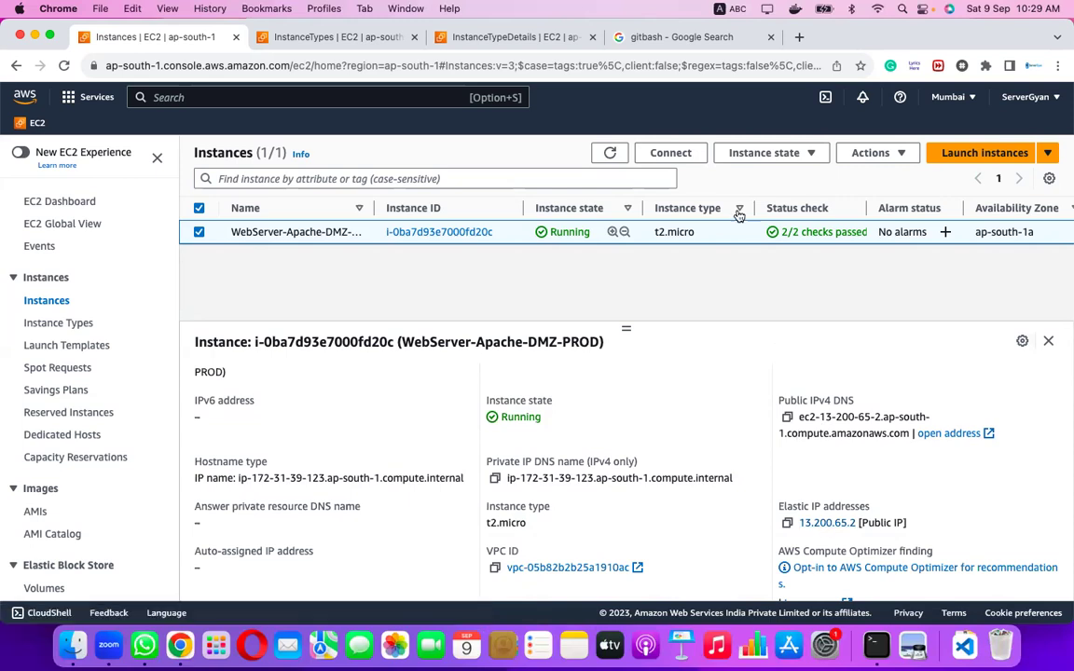
left_click(807, 160)
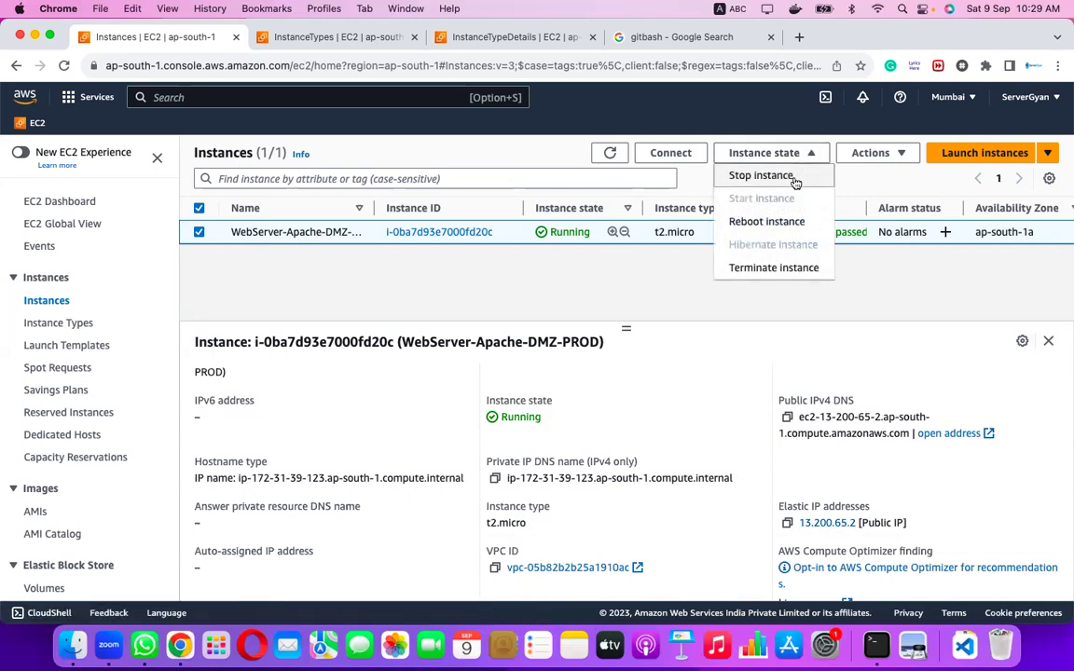
Stop the WebServer instance, refreshing until it shows Stopped, and reselect it.
left_click(728, 175)
left_click(807, 433)
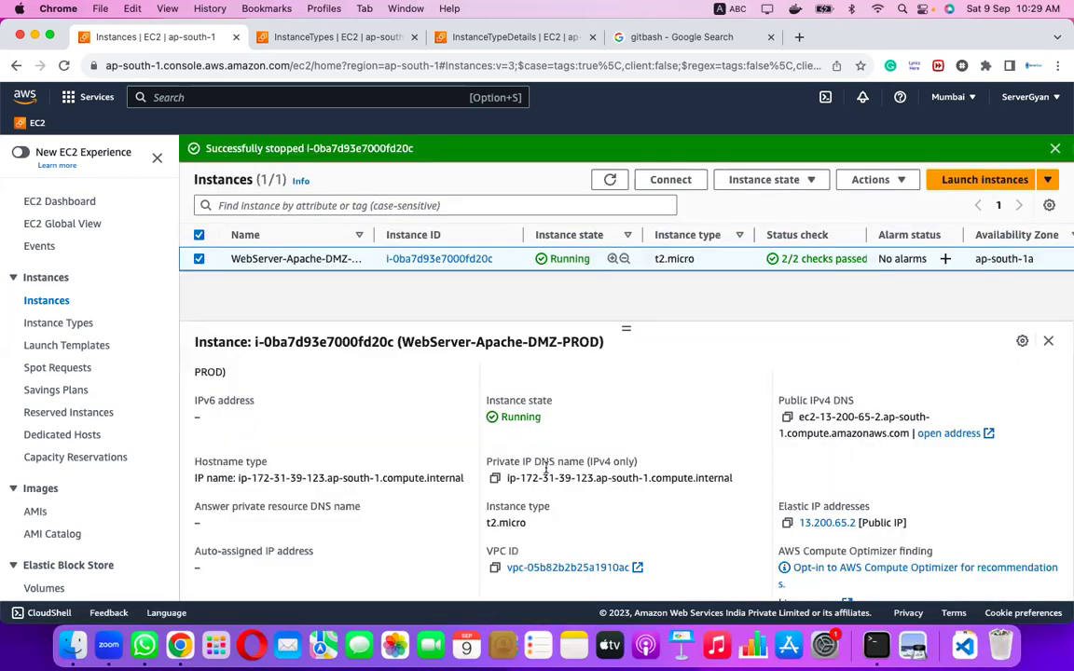
left_click(611, 180)
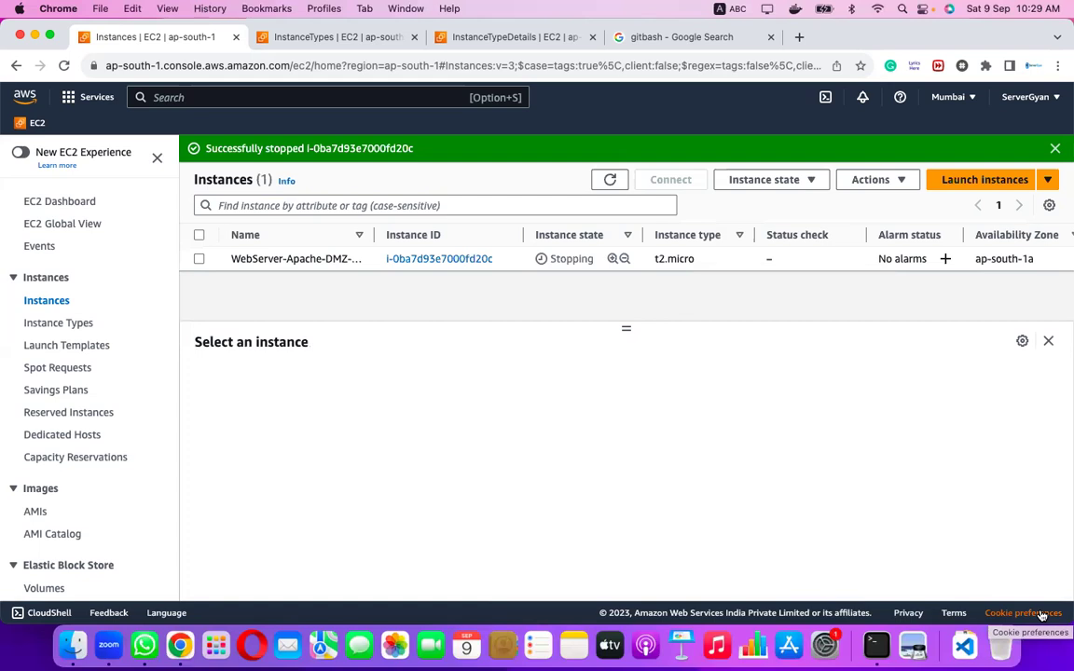
left_click(610, 181)
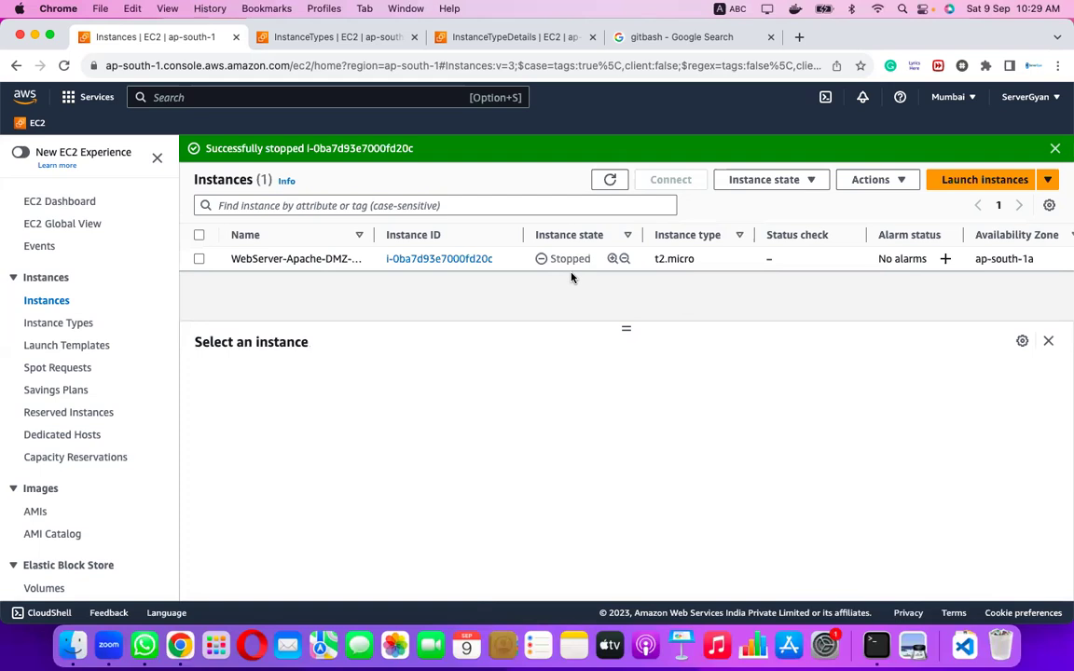
left_click(200, 260)
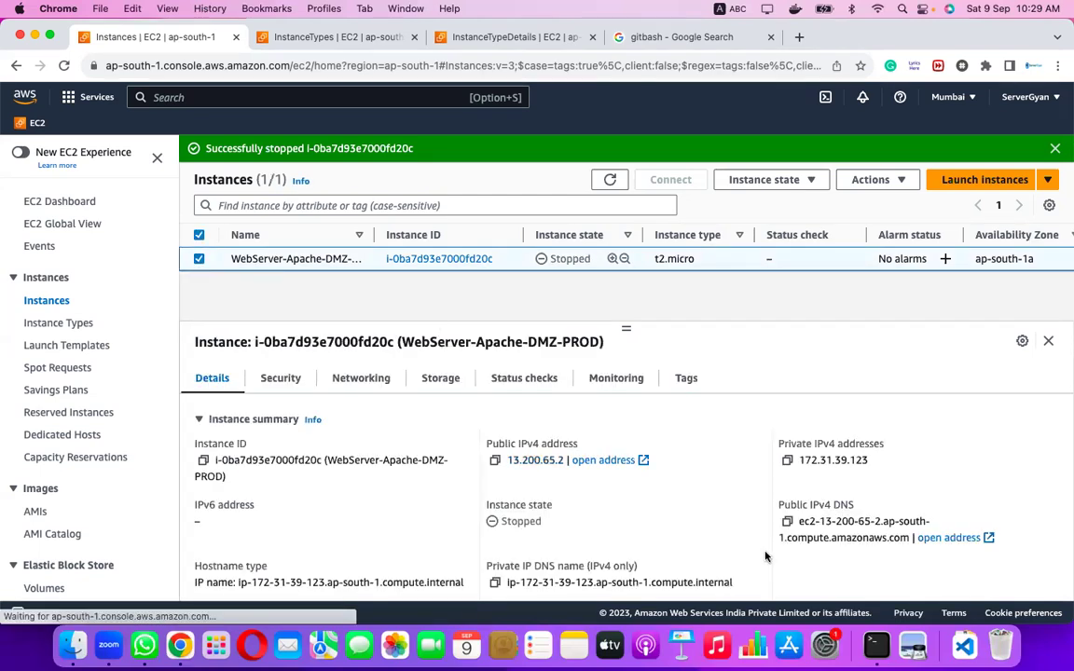
scroll(783, 539, "down", 2)
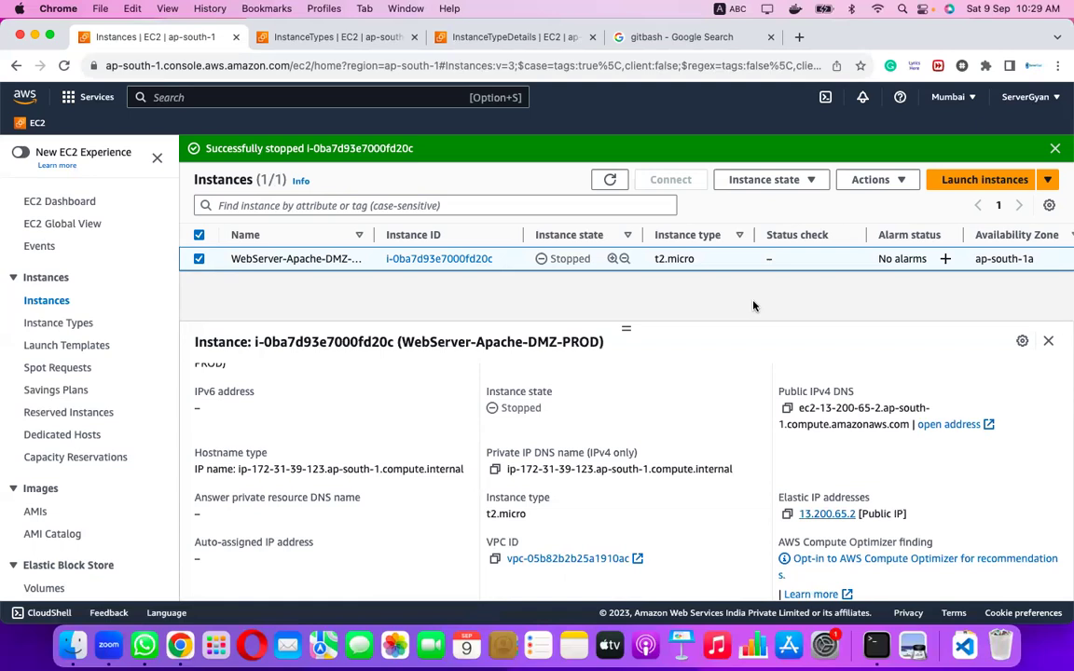
Start the WebServer instance and refresh until it shows Running.
left_click(804, 180)
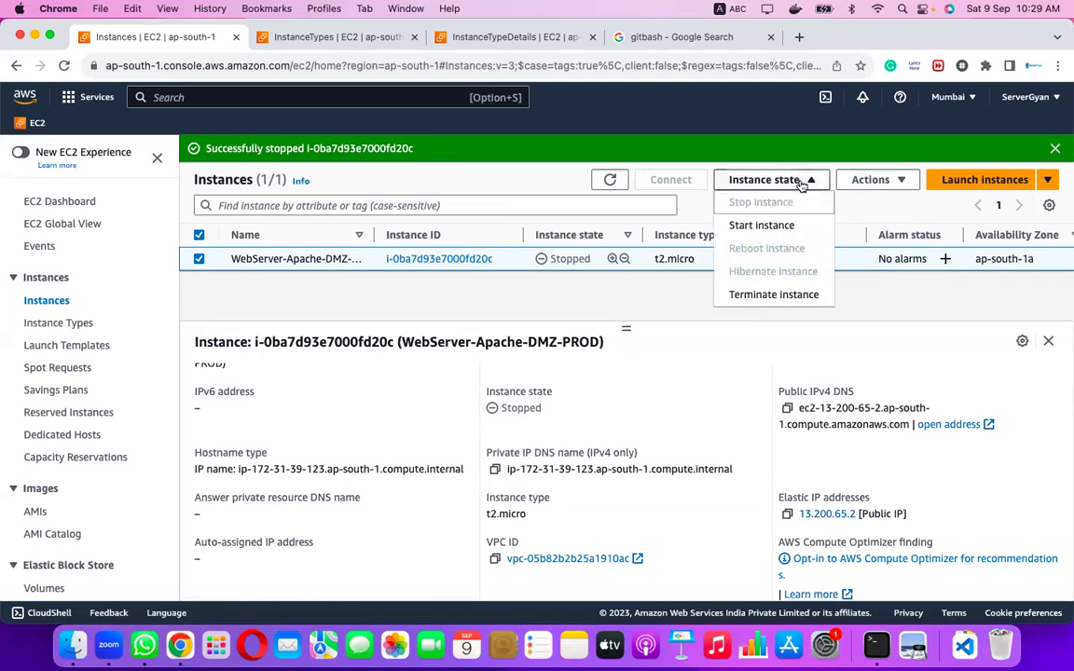
left_click(762, 224)
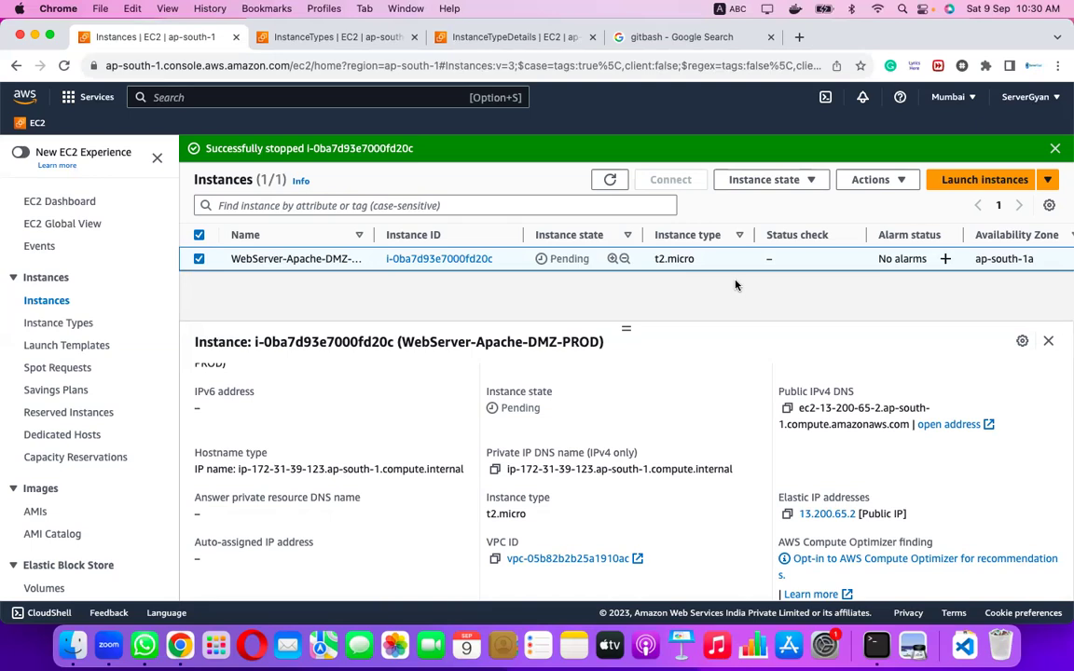
left_click(612, 179)
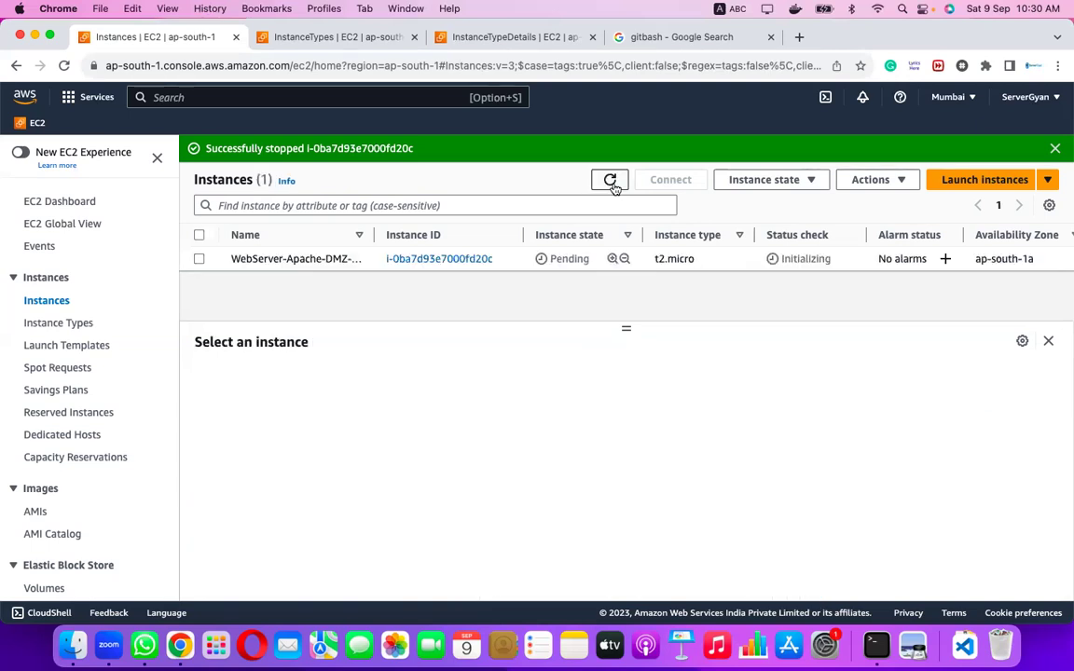
left_click(612, 181)
left_click(611, 181)
Reselect the instance, dismiss the banner and copy its Elastic IP 13.200.65.2.
left_click(200, 262)
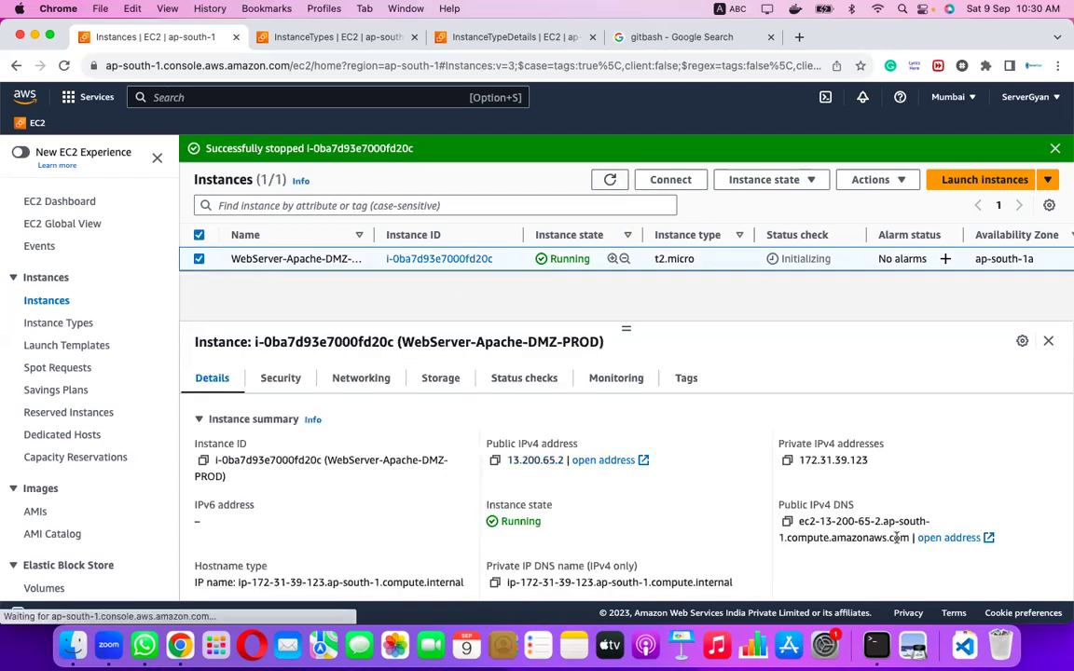
scroll(896, 537, "down", 3)
scroll(895, 537, "down", 1)
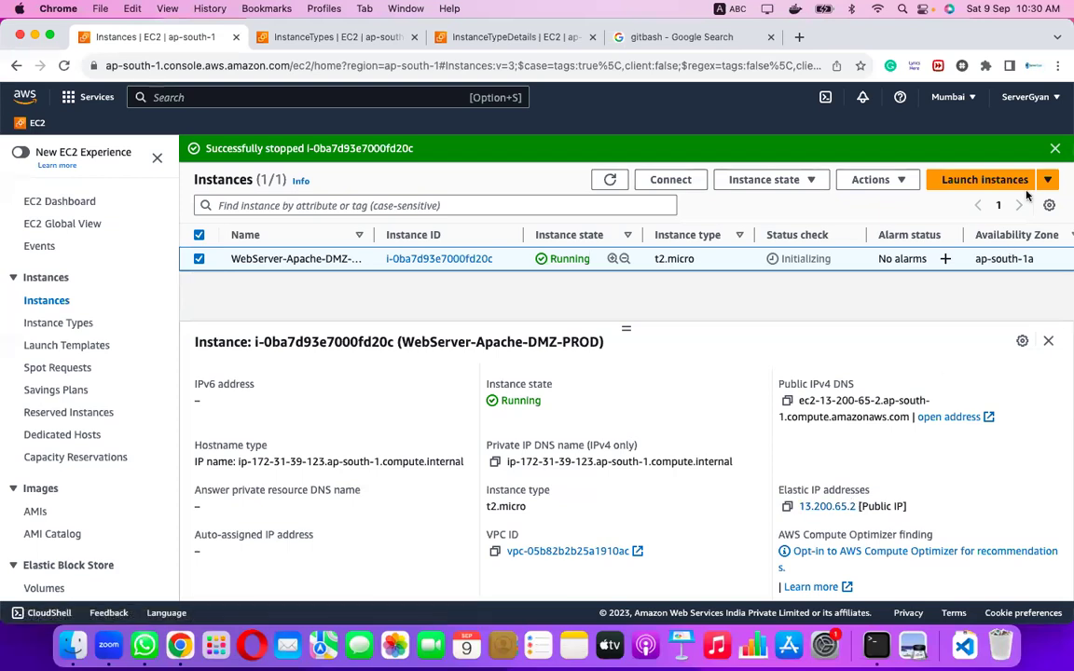
left_click(1056, 150)
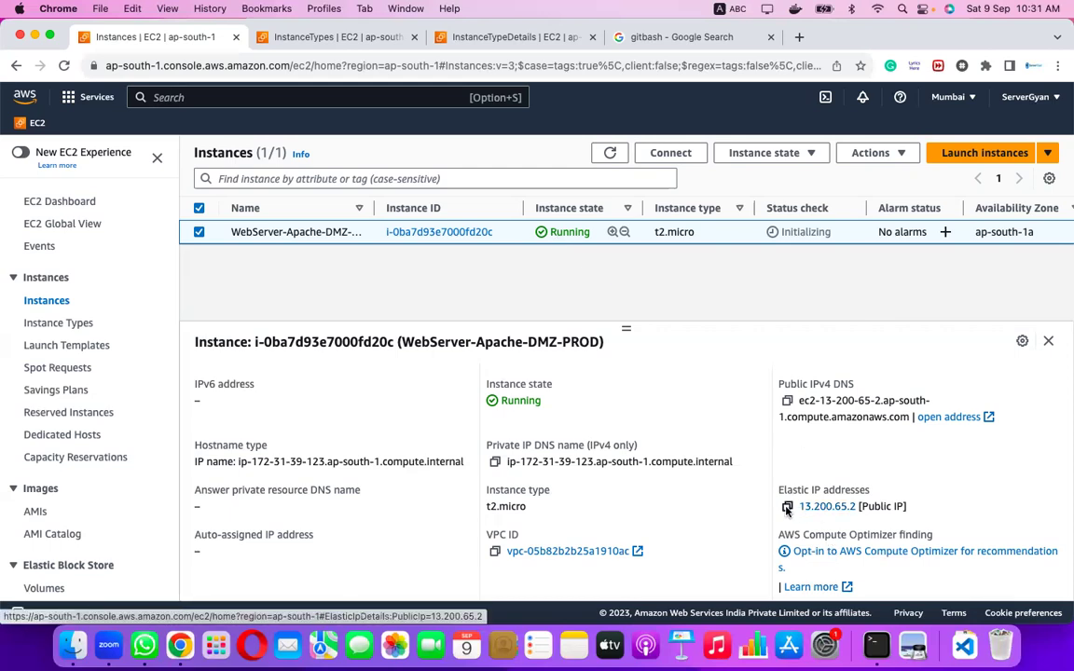
left_click(787, 509)
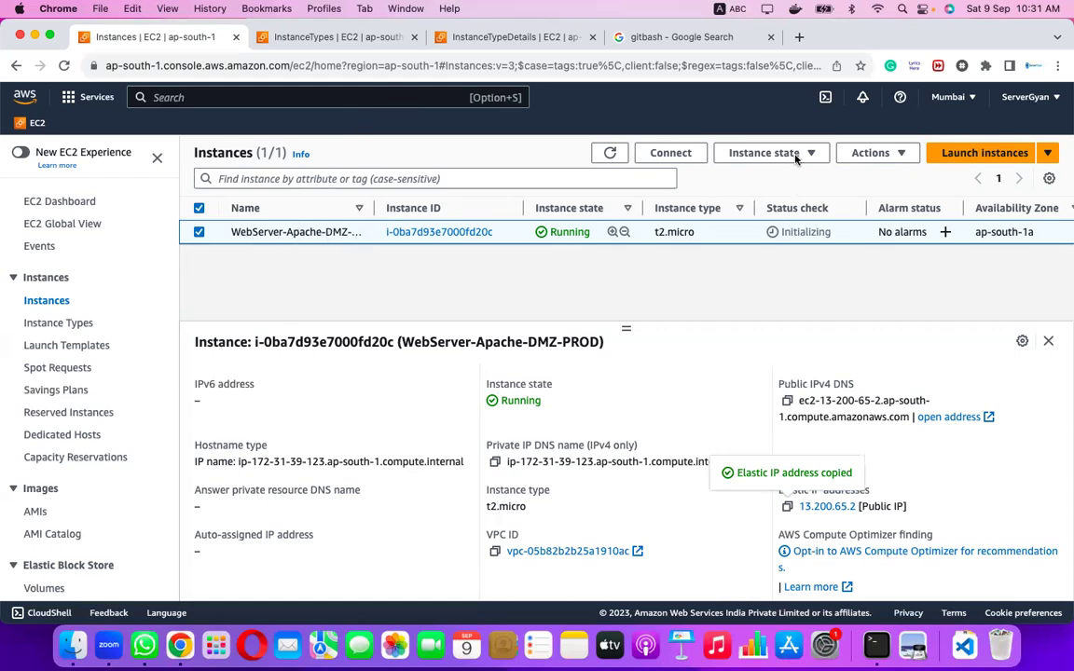
Terminate WebServer-Apache-DMZ-PROD after reviewing the attached Elastic IP release details.
left_click(723, 146)
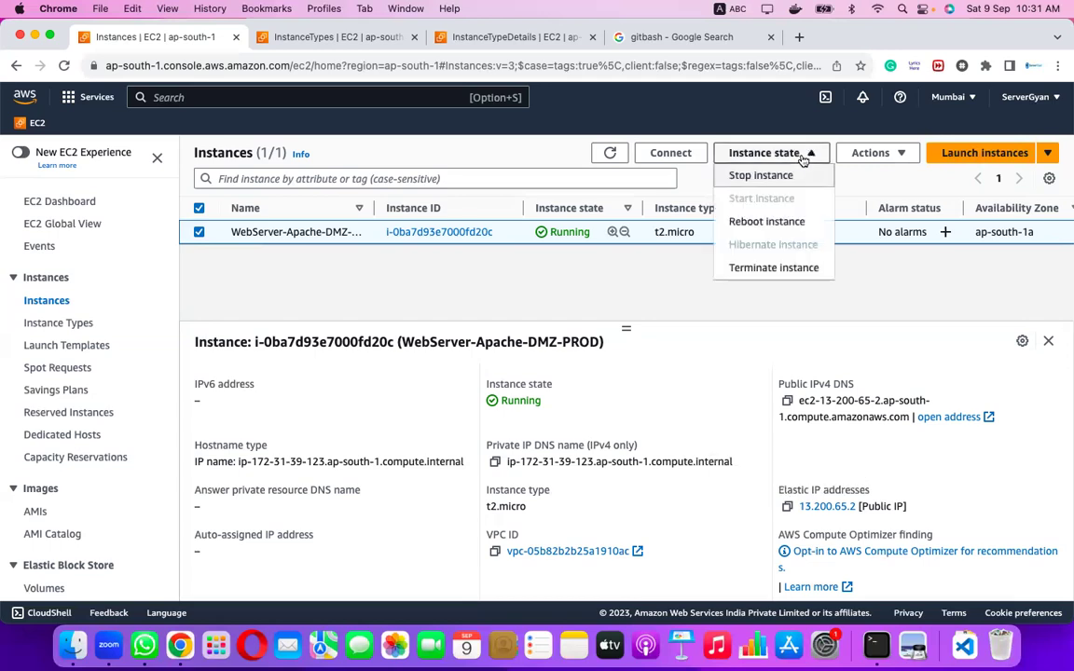
left_click(788, 267)
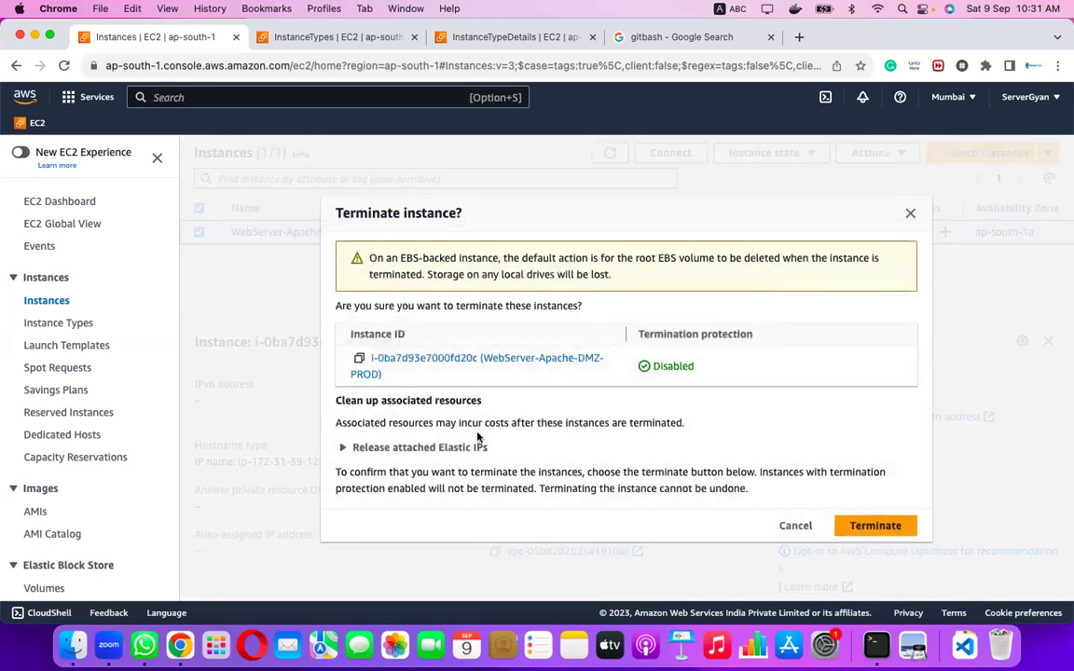
left_click(430, 447)
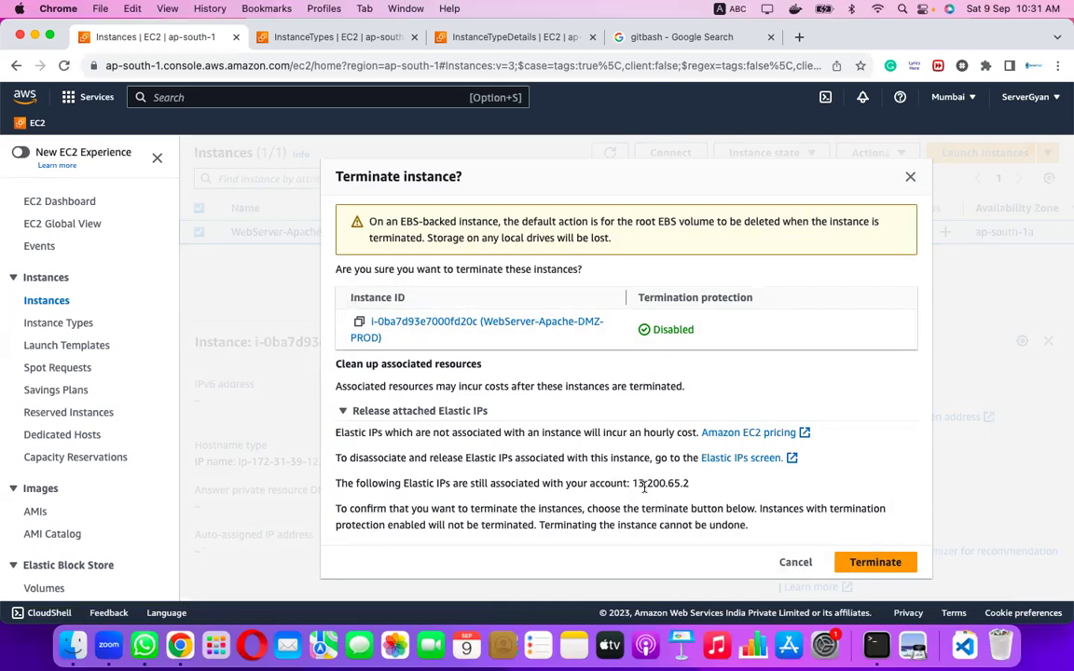
left_click(874, 562)
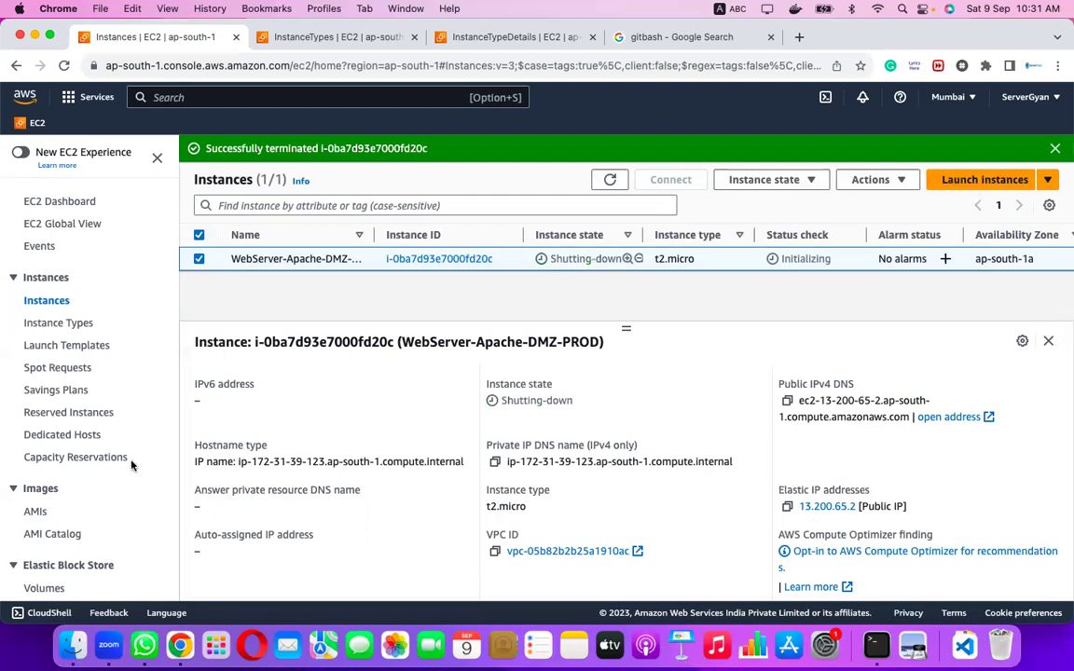
scroll(70, 452, "down", 3)
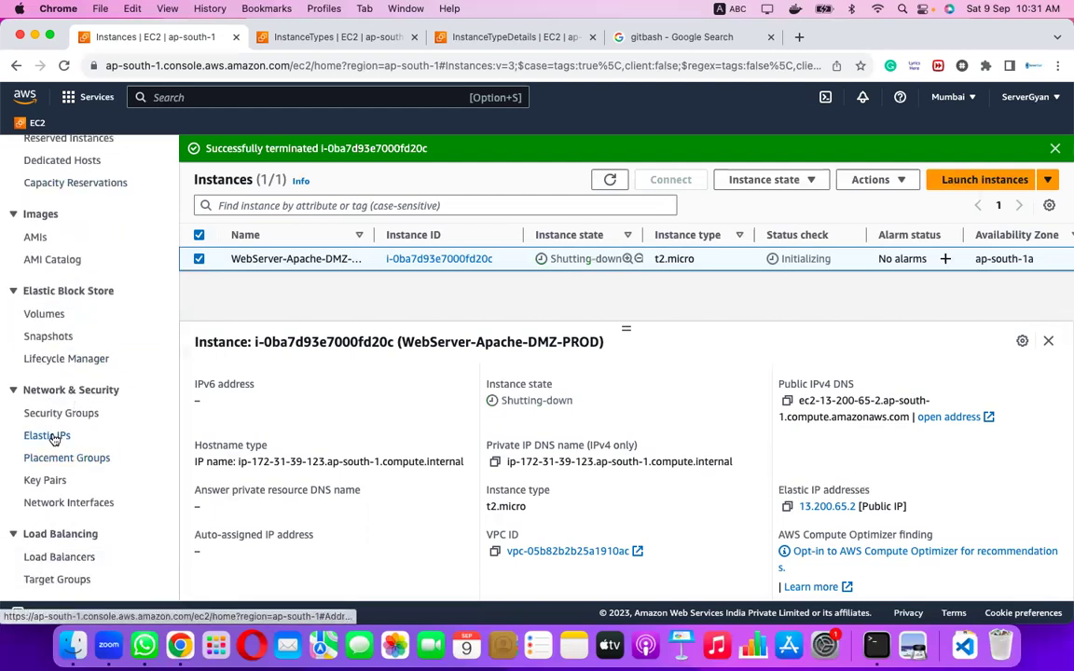
Disassociate Elastic IP 13.200.65.2 from the terminated instance on the Elastic IPs page.
left_click(56, 435)
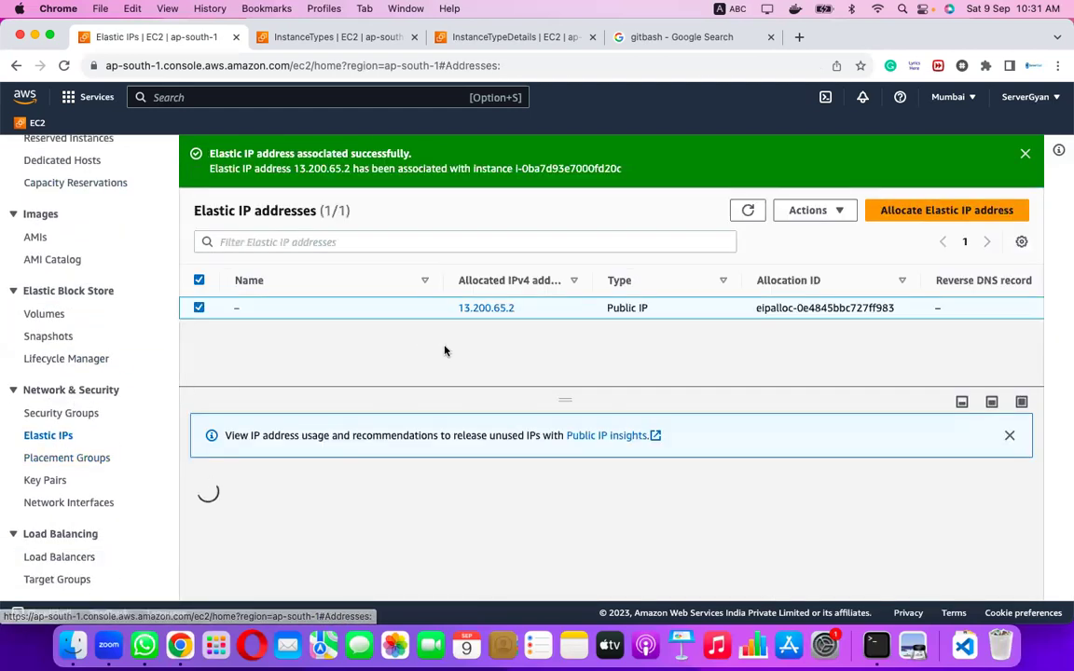
left_click(827, 211)
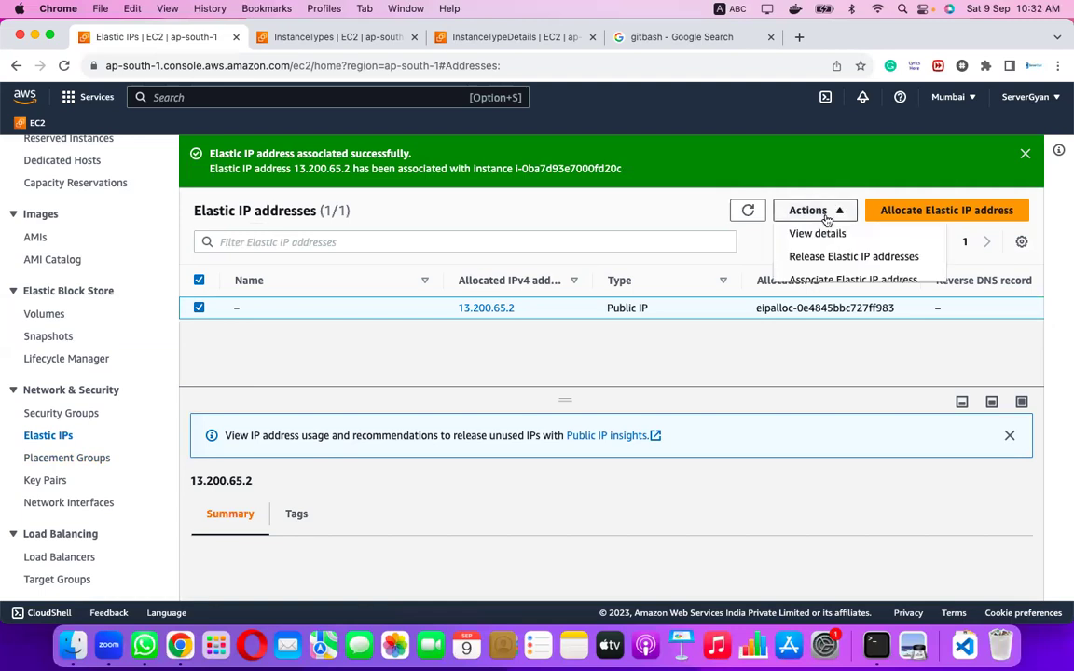
scroll(818, 257, "down", 2)
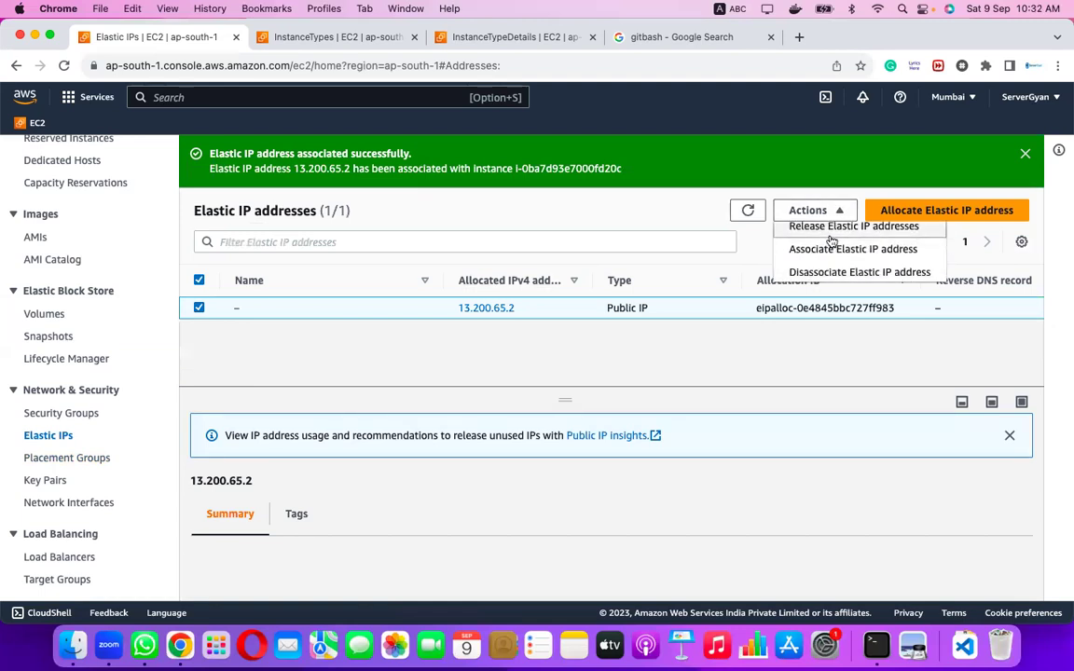
left_click(830, 272)
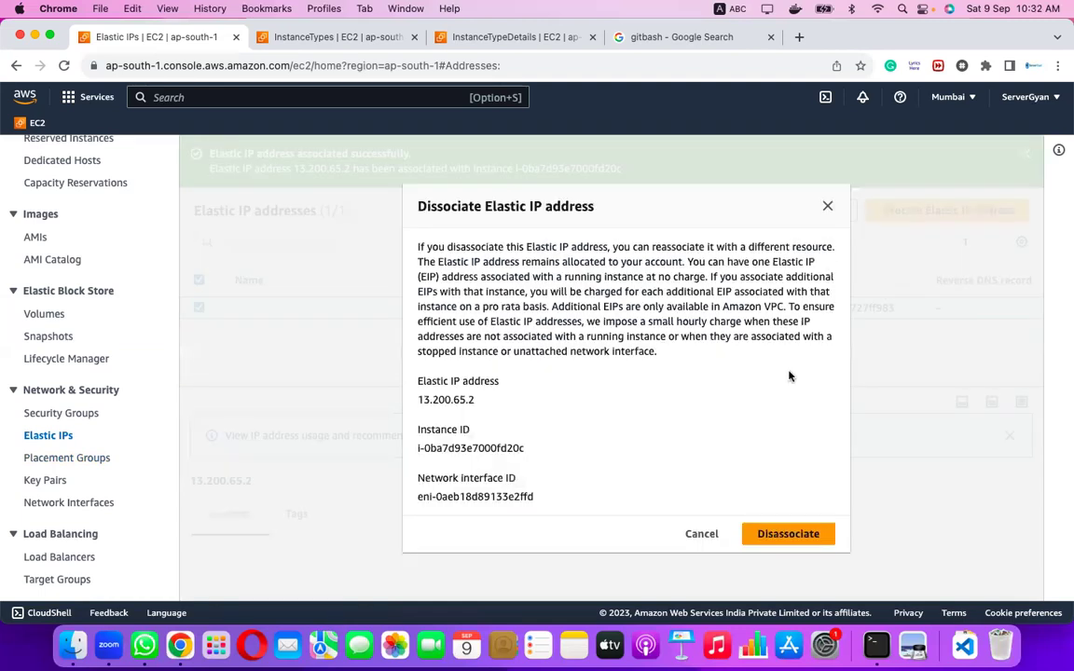
left_click(787, 532)
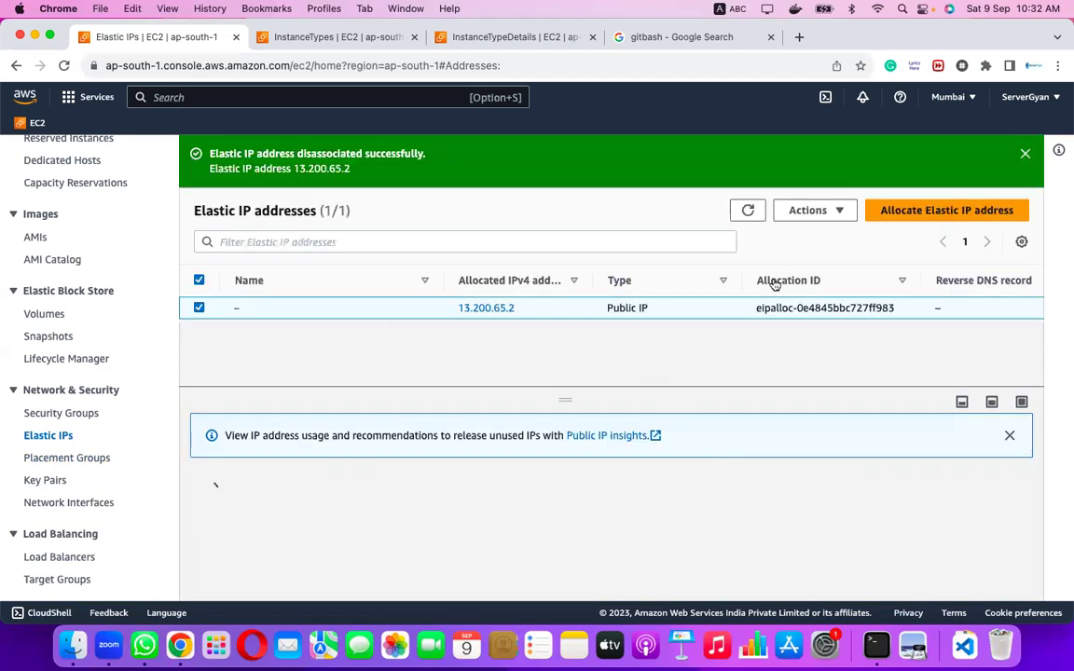
left_click(824, 212)
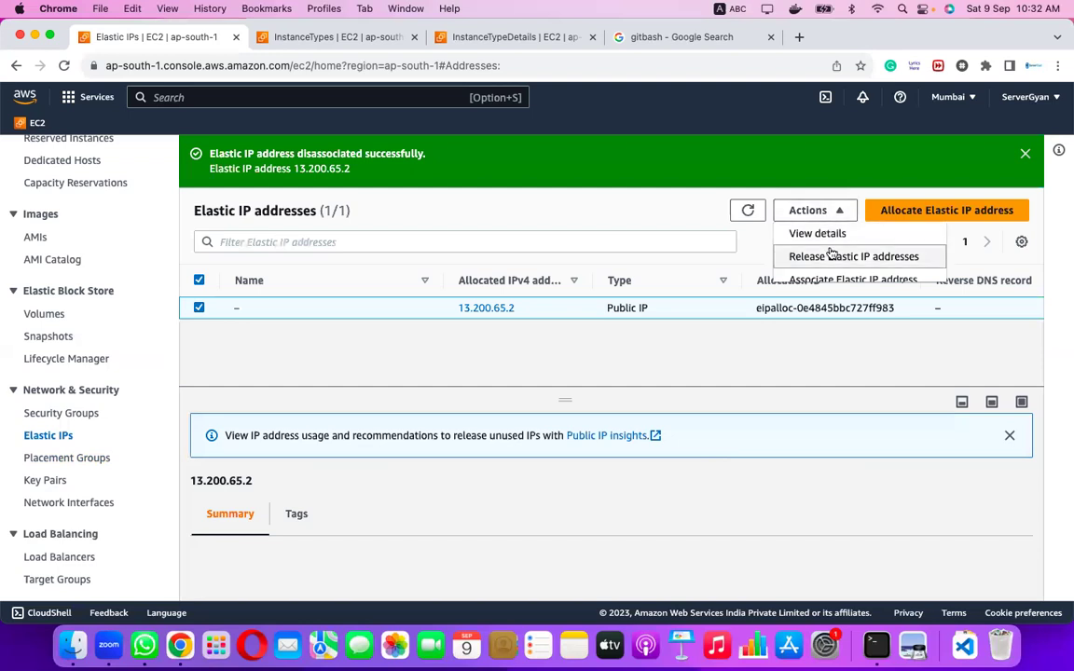
Release Elastic IP 13.200.65.2 and dismiss the success notice, leaving the list empty.
scroll(831, 254, "down", 2)
scroll(831, 248, "up", 1)
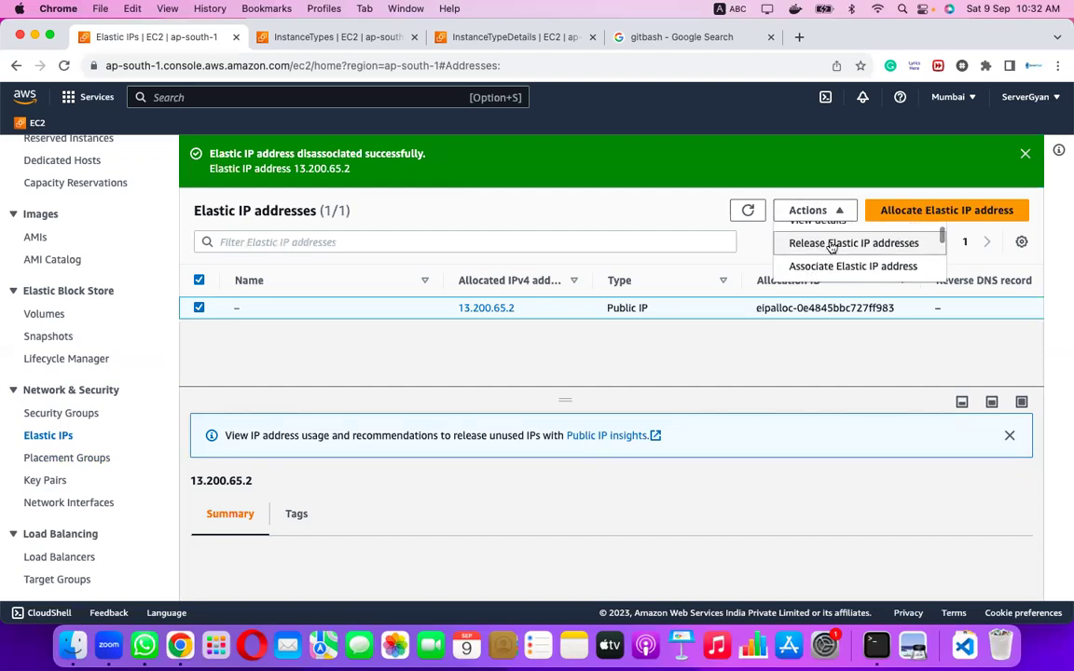
left_click(830, 244)
left_click(938, 480)
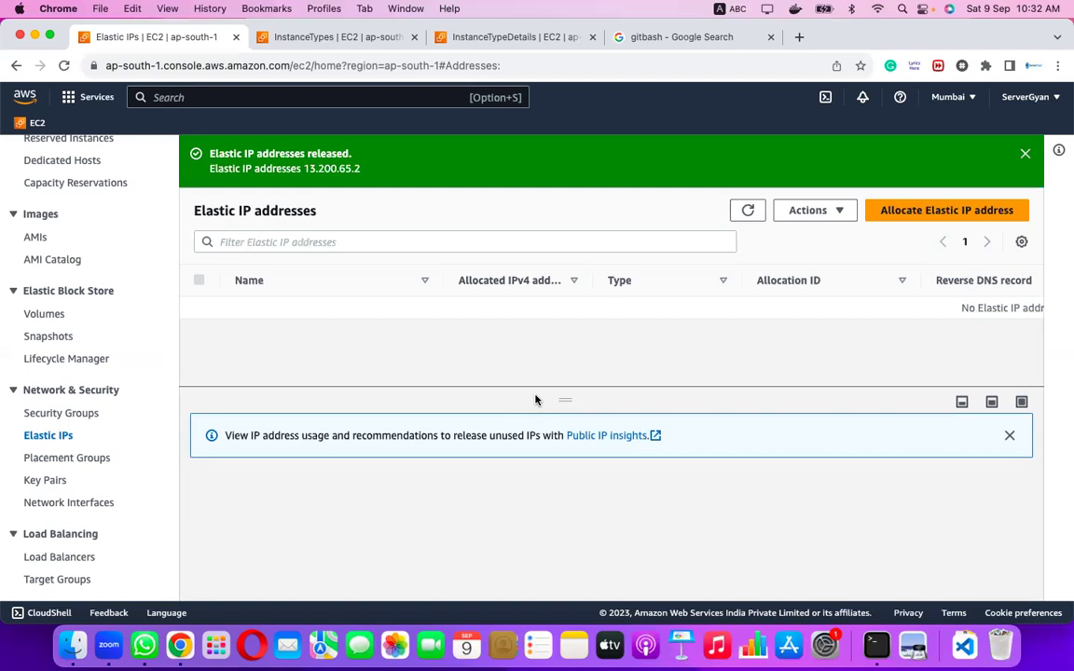
left_click(1025, 155)
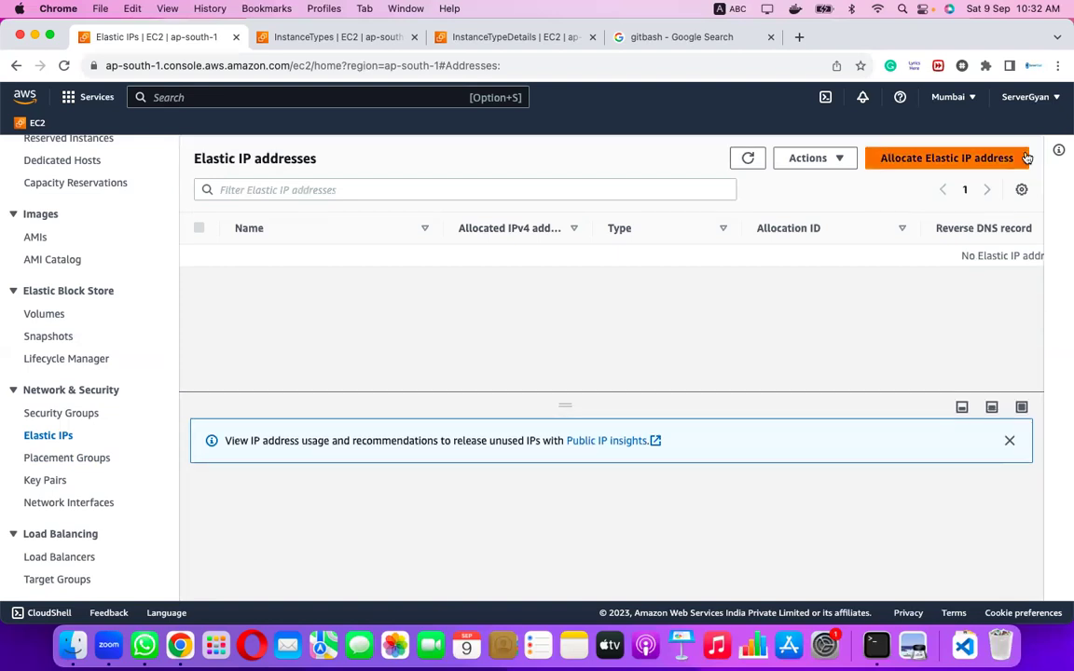